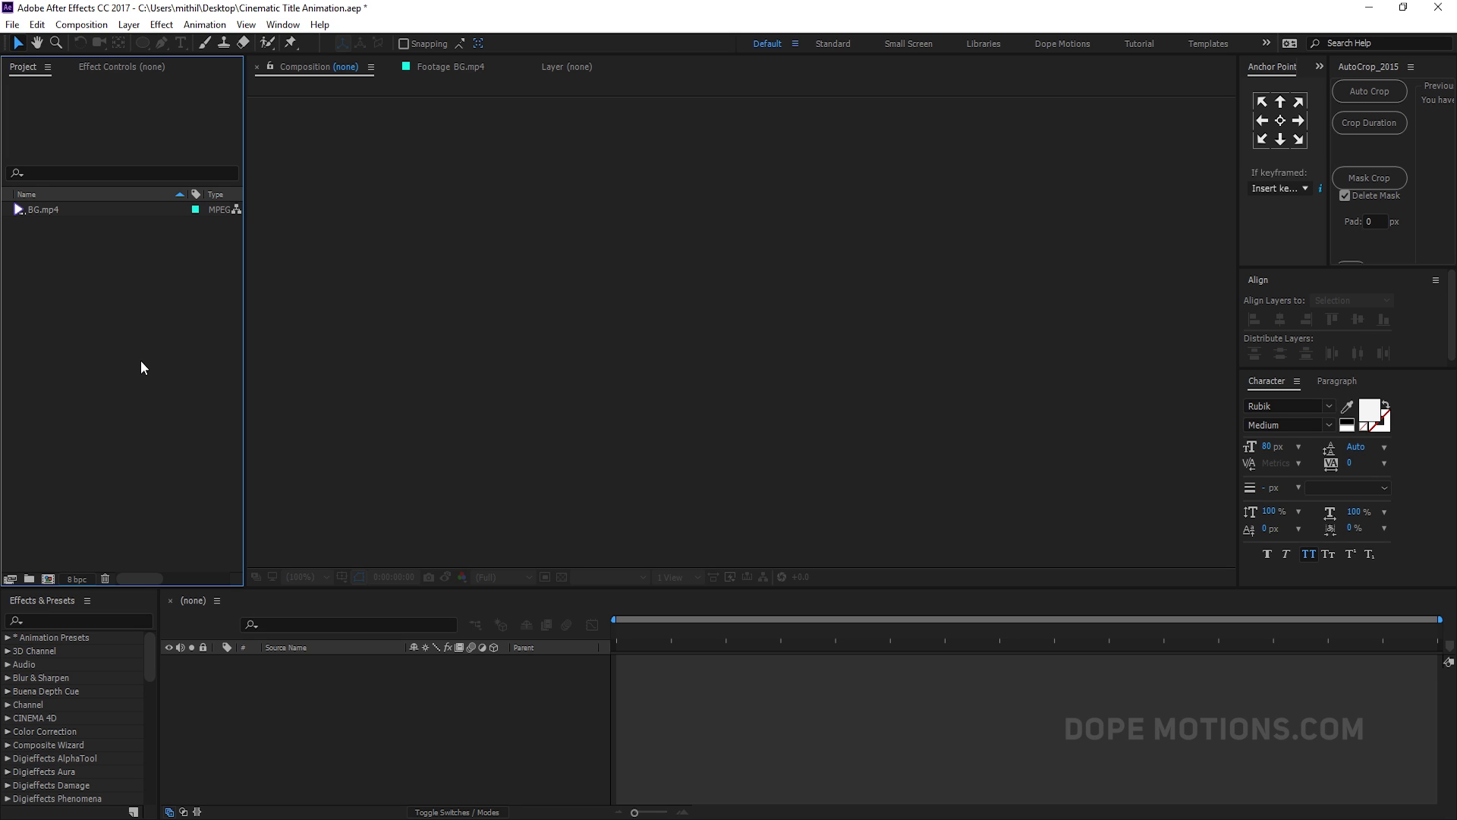
Step: Preview the BG.mp4 background footage in the footage viewer
left_click(42, 210)
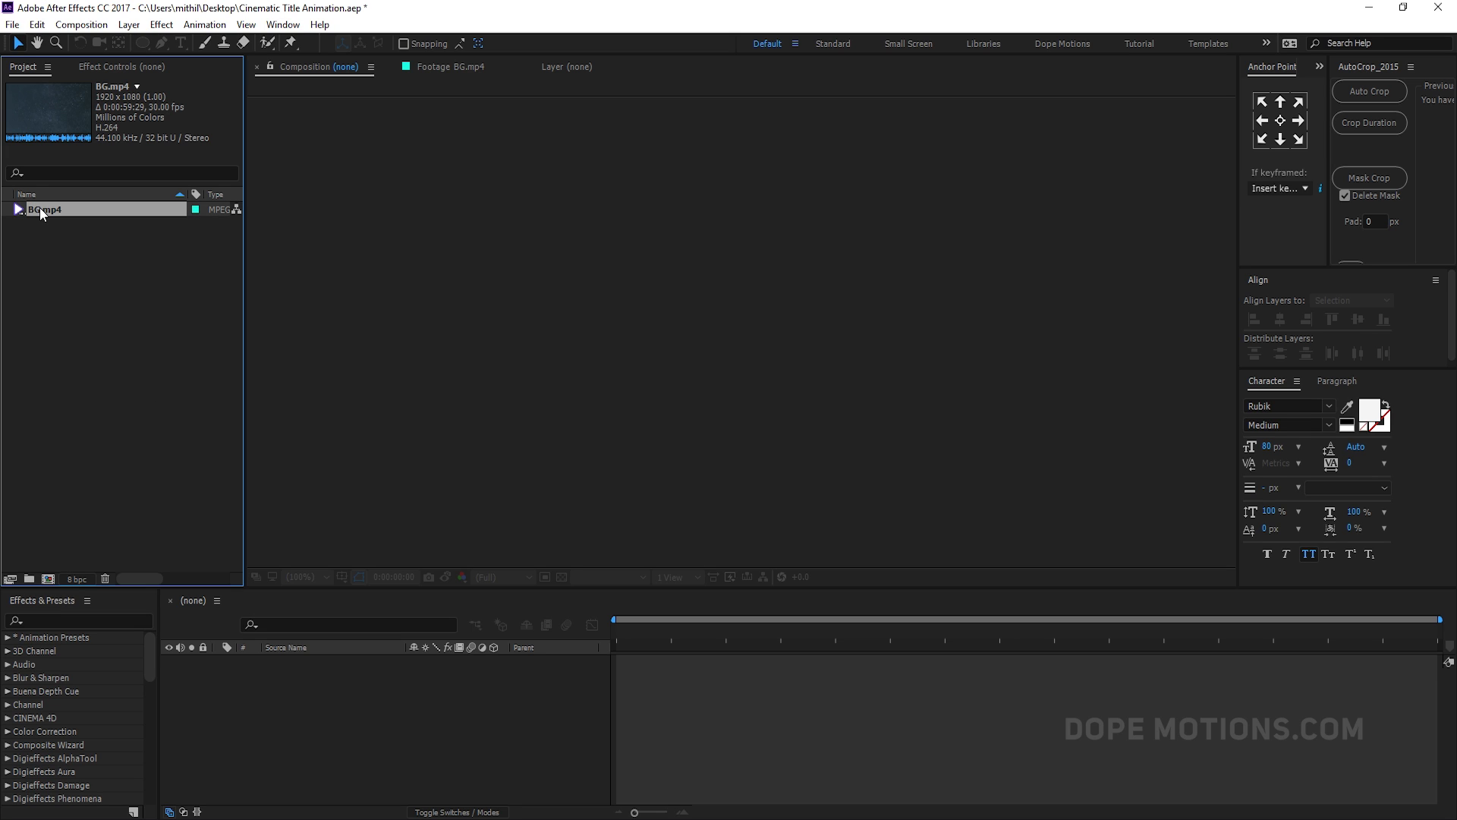
double_click(41, 212)
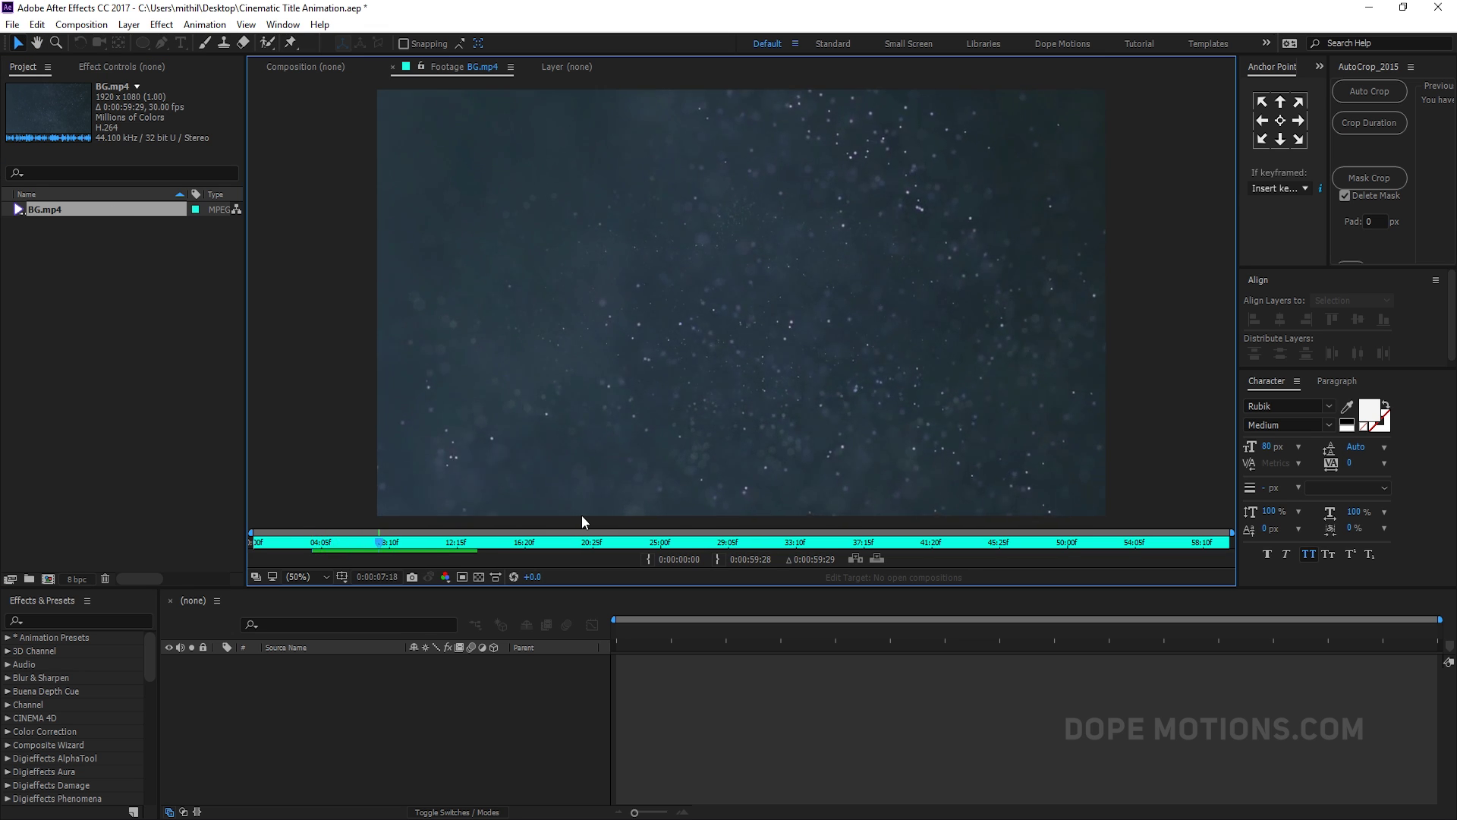
left_click(98, 475)
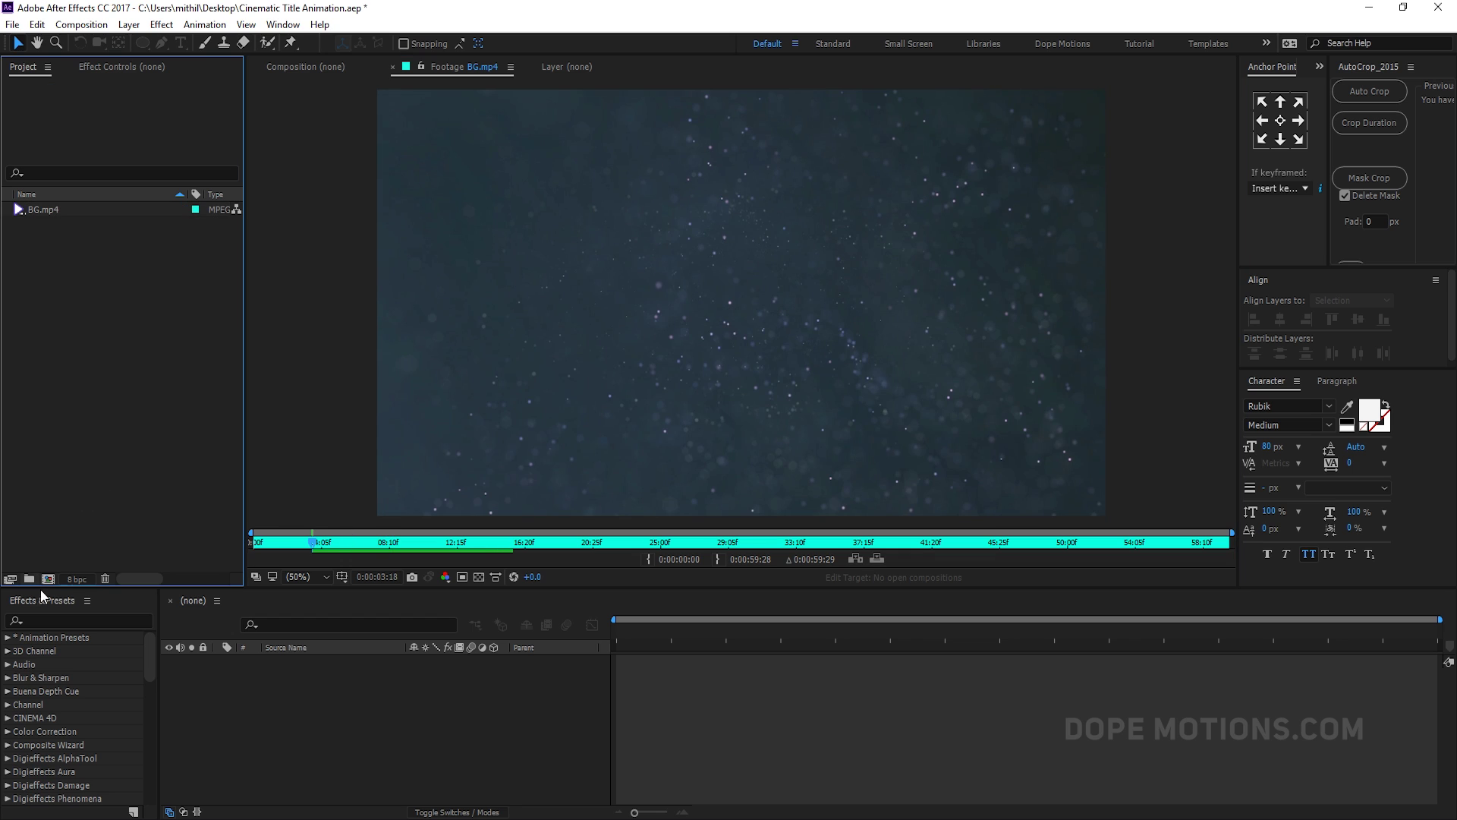
Step: Create a 1920 x 1080 px, 30 fps, 10-second composition named Main
left_click(49, 580)
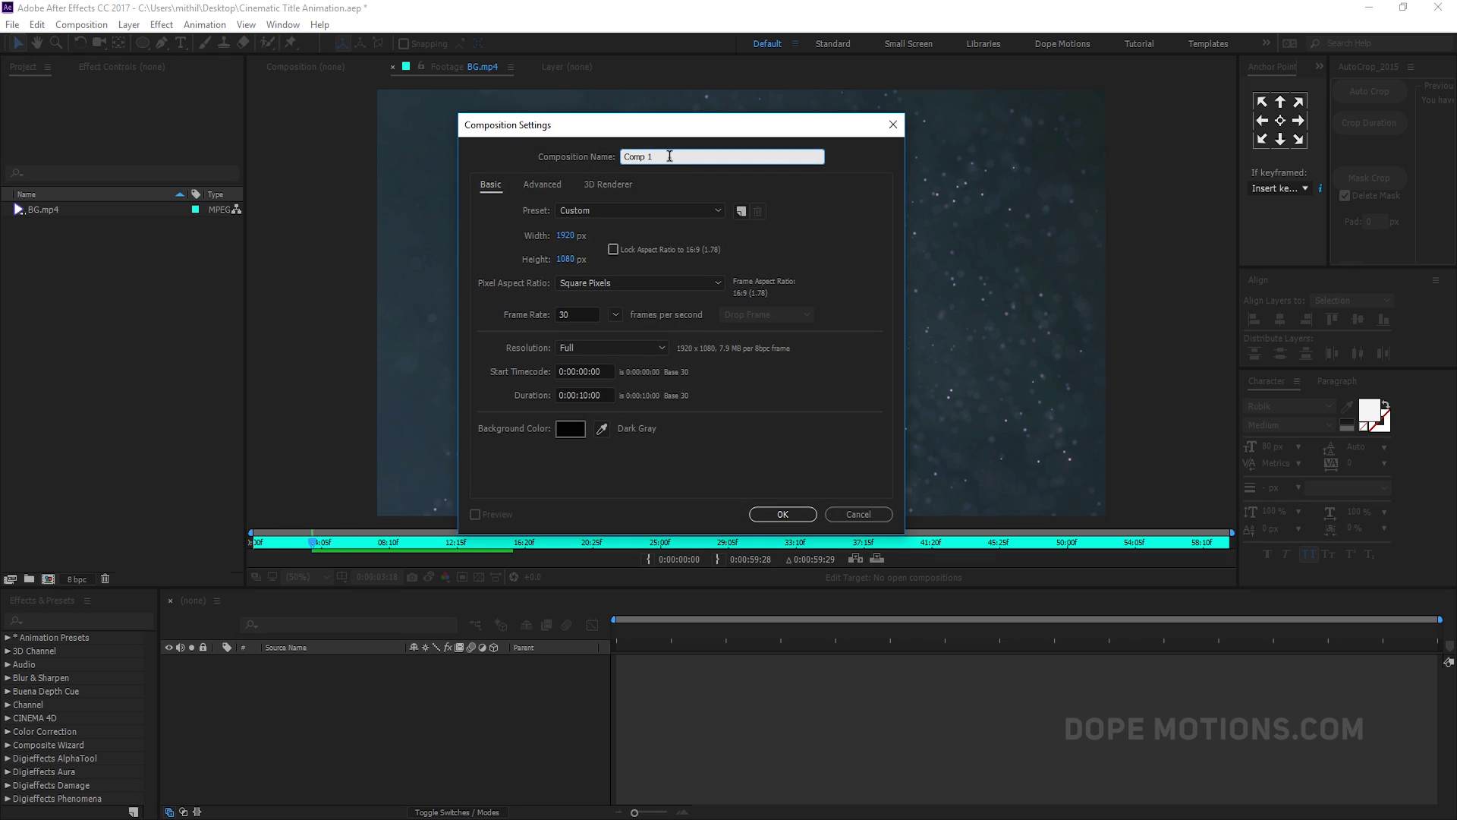
type("Main")
key("Tab")
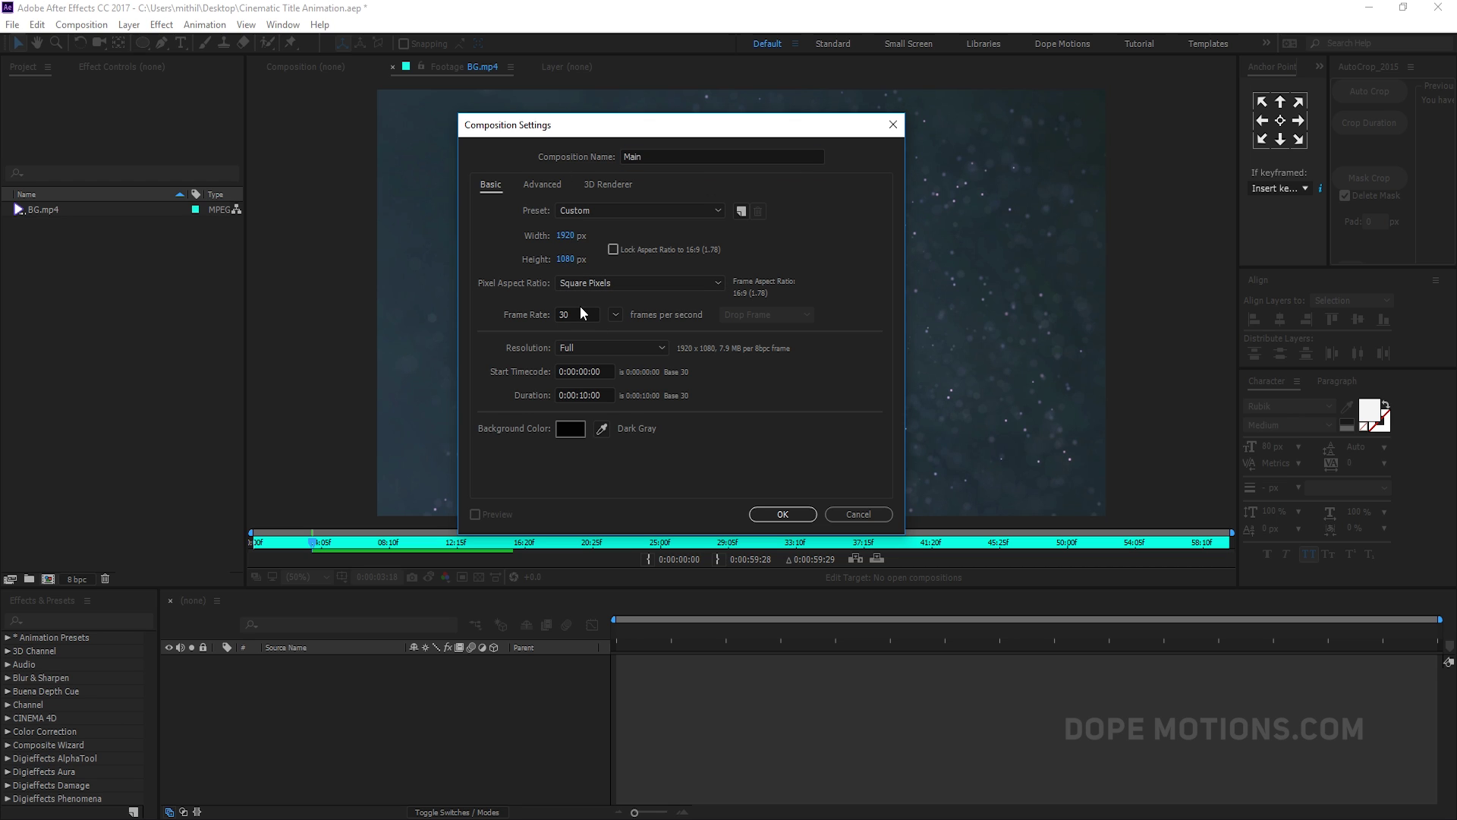
left_click(803, 511)
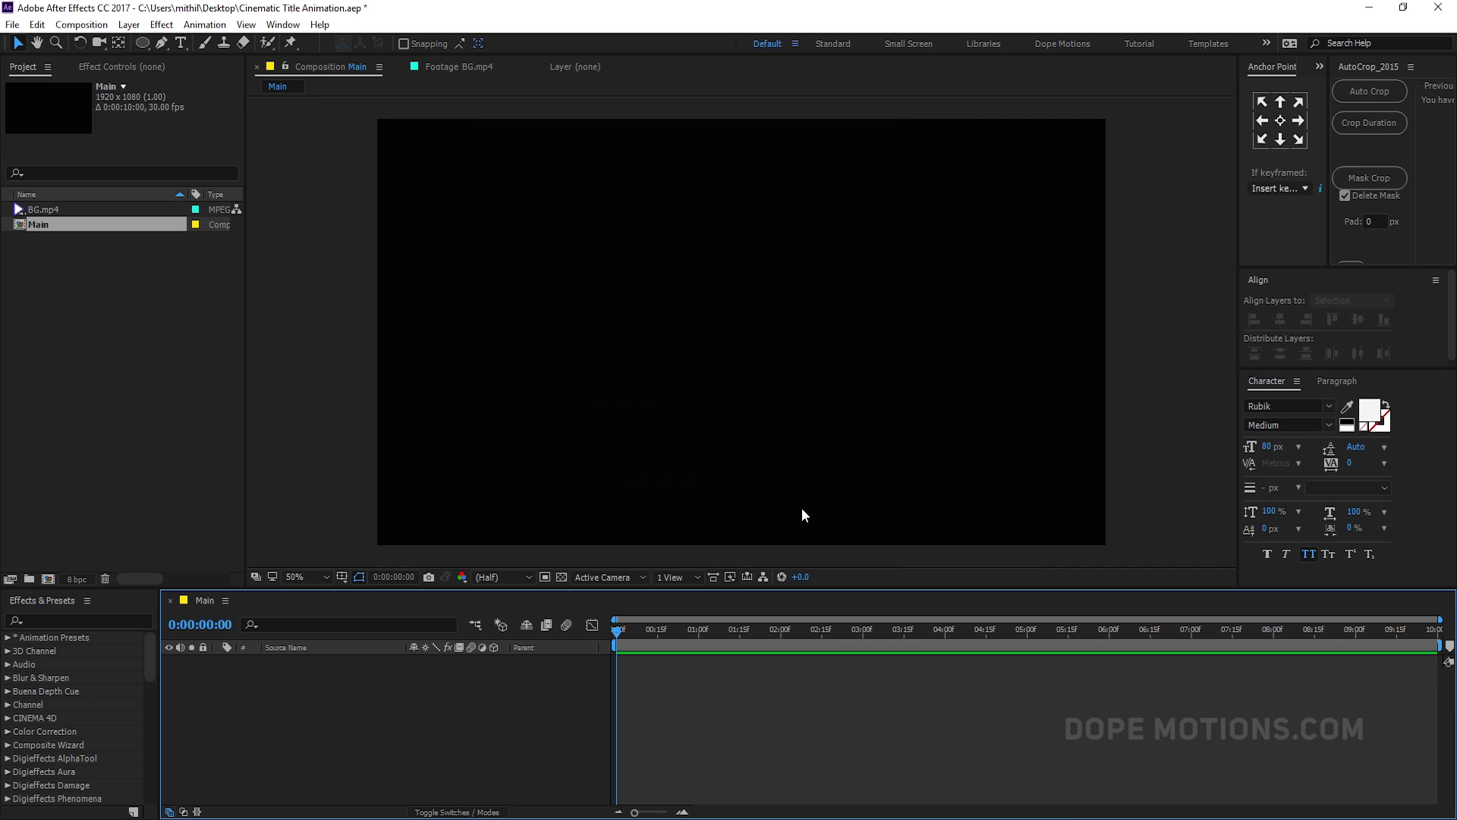
Step: Create a second 1920 x 1080 px, 30 fps, 10-second composition named Text
left_click(48, 578)
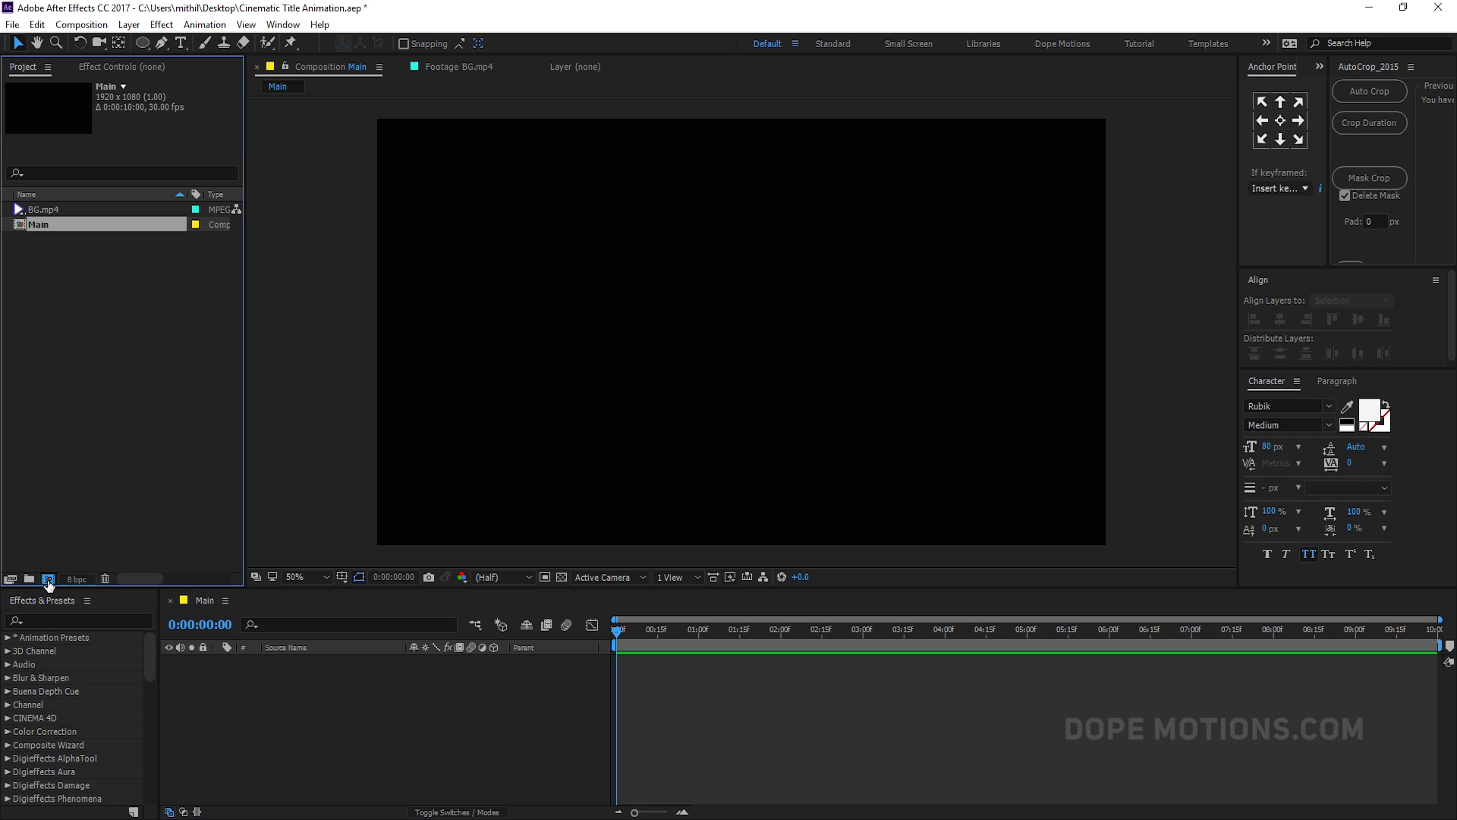
left_click(677, 157)
double_click(677, 157)
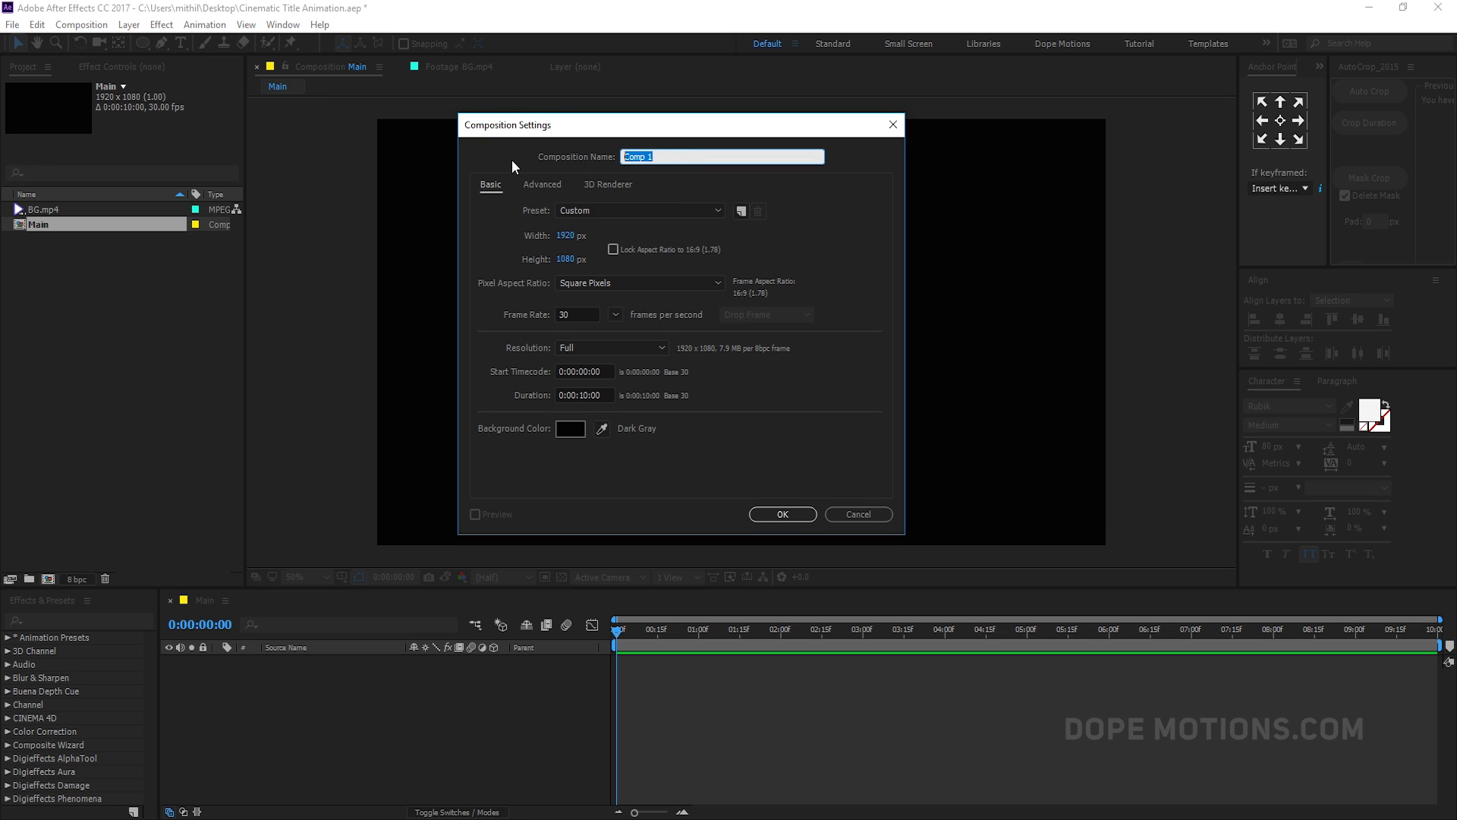
type("Text")
left_click(779, 516)
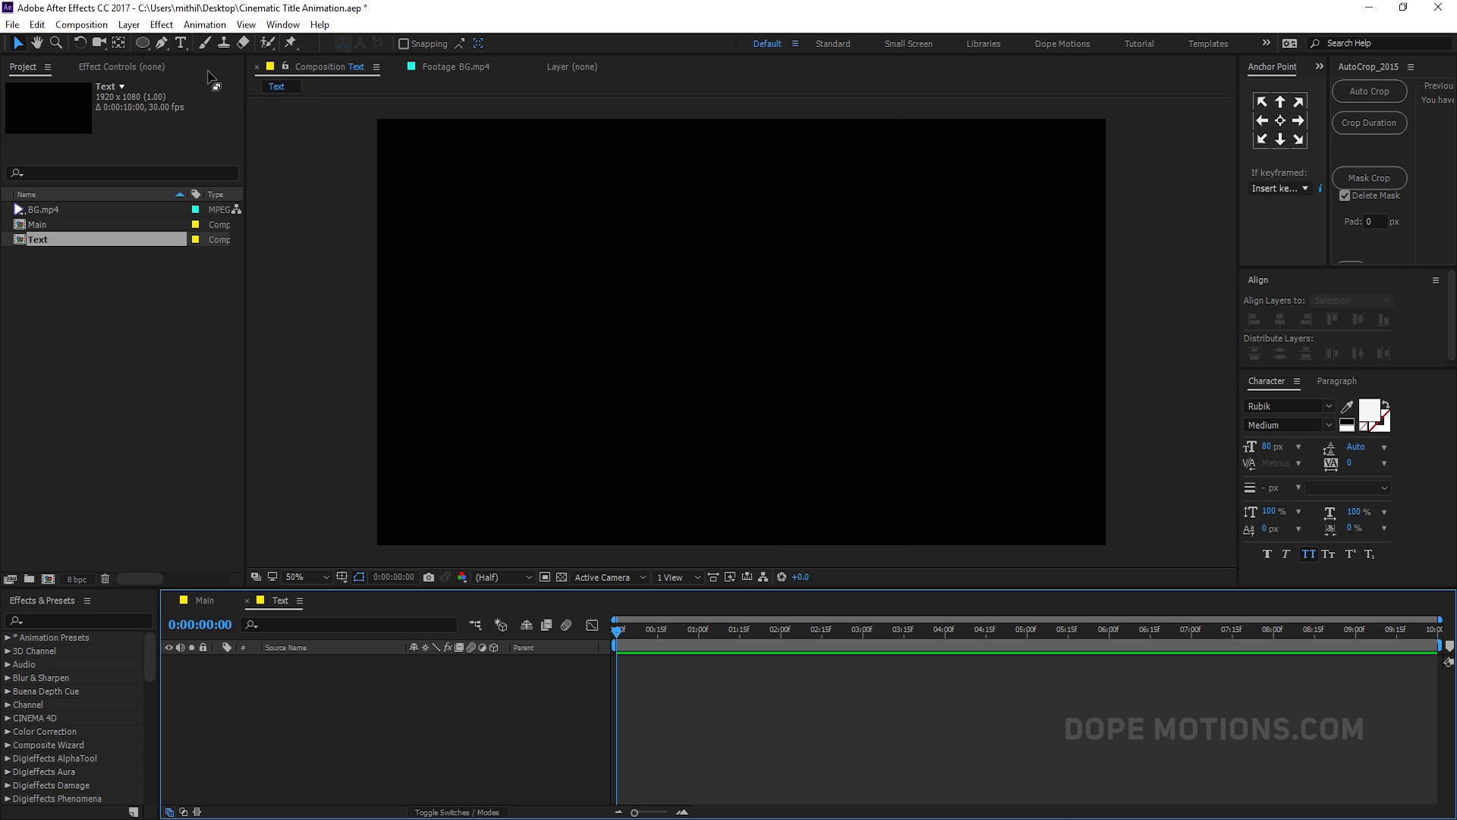
Step: Add a text layer reading EXTREME to the Text composition
key("ctrl+t")
left_click(574, 340)
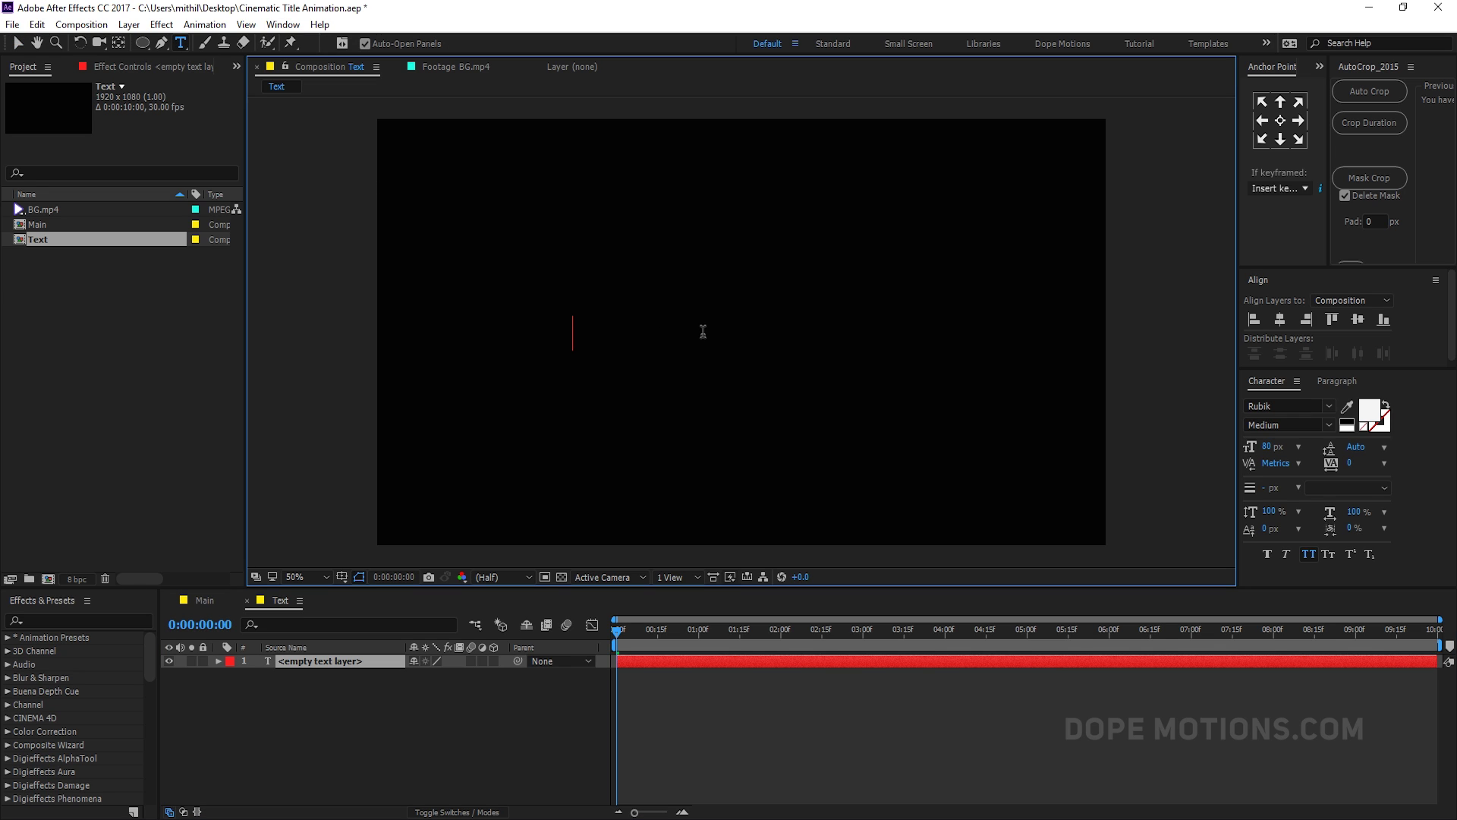
type("E")
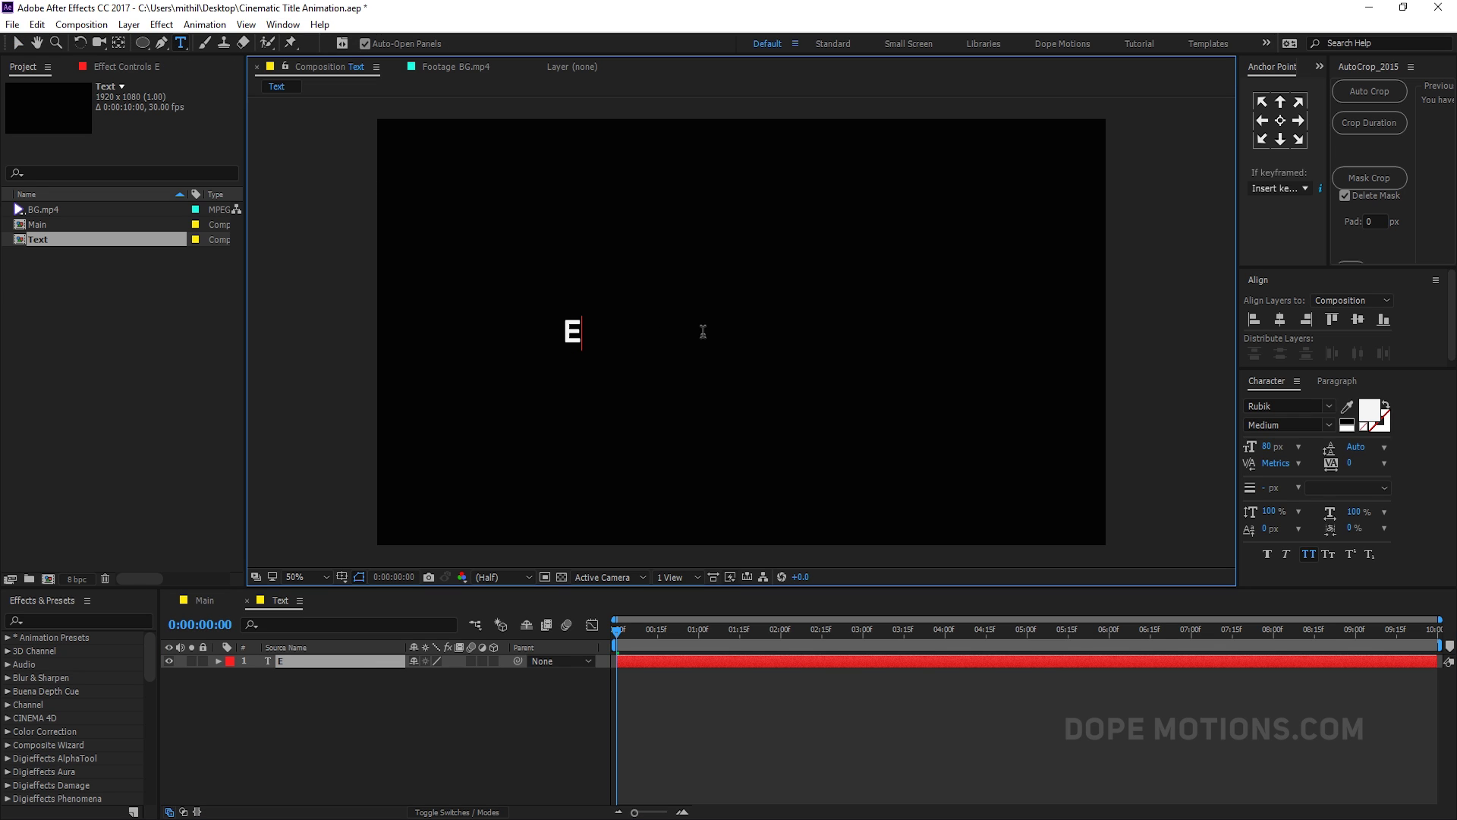
type("XTREME")
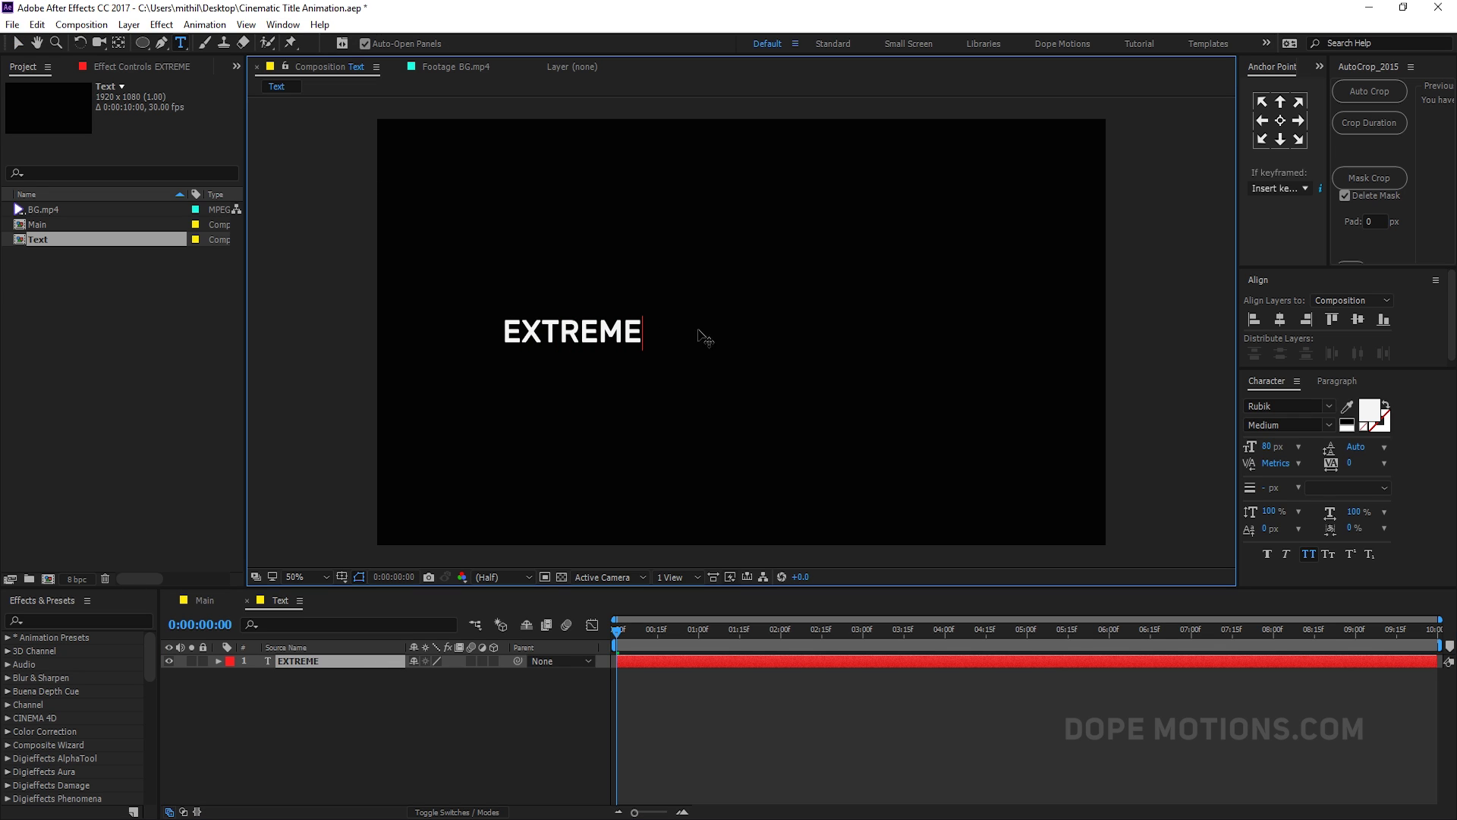
left_click(19, 43)
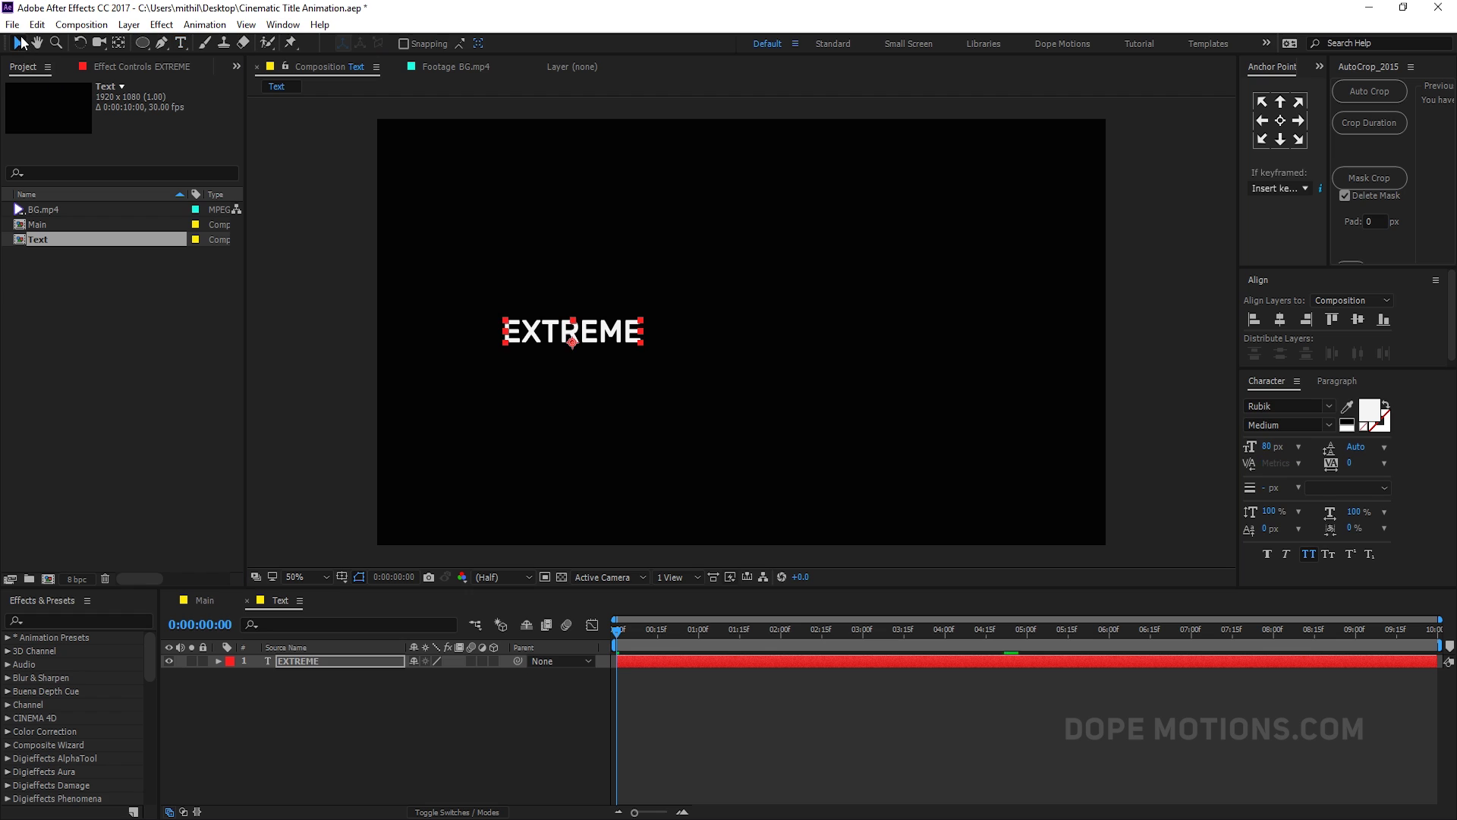
Step: Center the EXTREME layer's anchor point and align the layer to the composition's horizontal and vertical center
left_click(1281, 120)
key("Caps_Lock")
left_click(1280, 318)
left_click(1358, 319)
key("Caps_Lock")
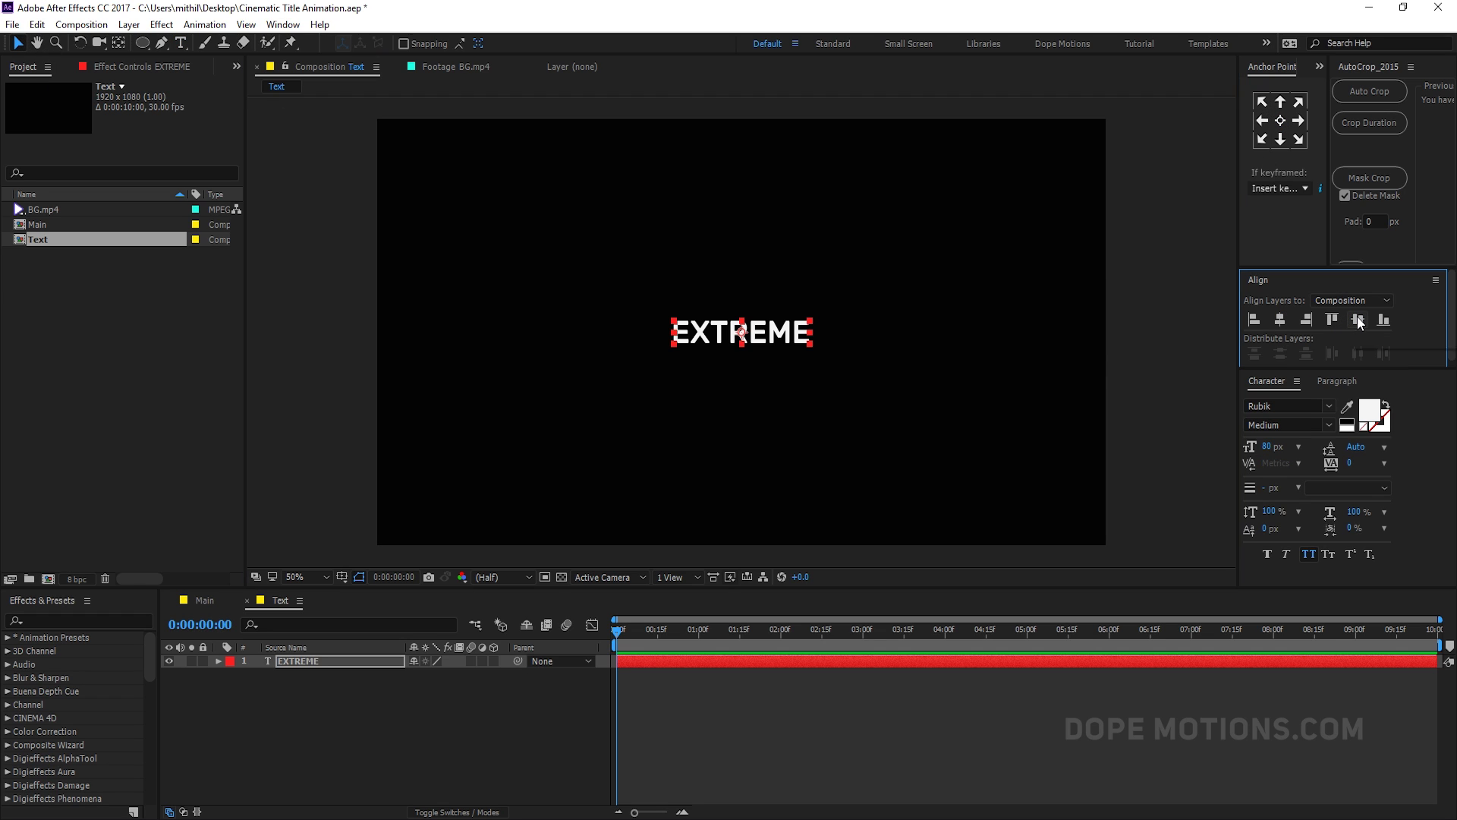
Step: Add a Tracking animator to the EXTREME text and set its Tracking Amount to 28
left_click(218, 661)
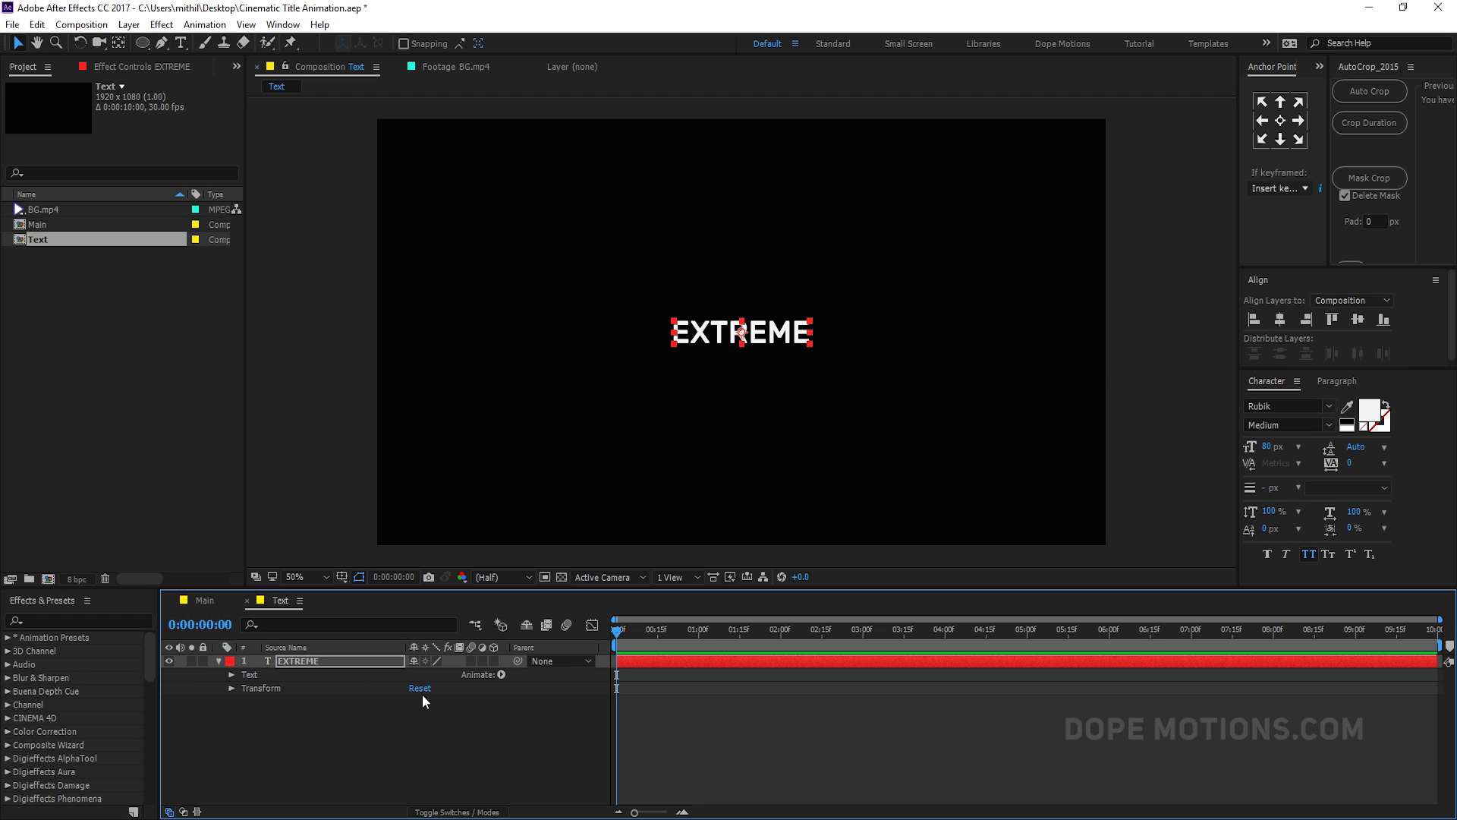
left_click(501, 675)
left_click(557, 562)
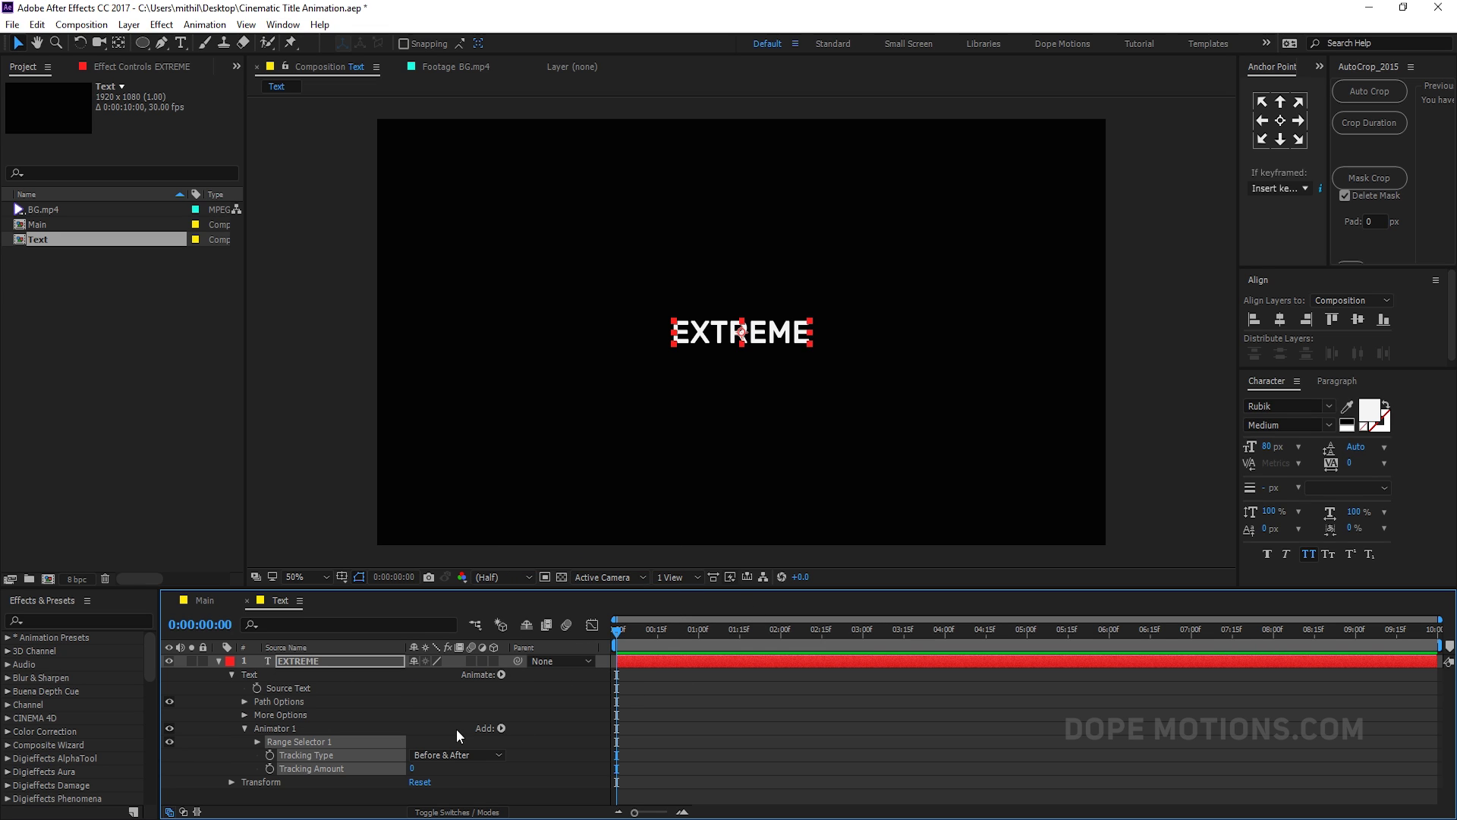
mouse_move(411, 769)
left_mouse_down()
mouse_move(683, 773)
mouse_move(440, 771)
left_mouse_up()
Step: Keyframe the Tracking Amount at 0:00:02:00, and set it to 359 at 0:00:00:00
left_click_drag(696, 646, 780, 641)
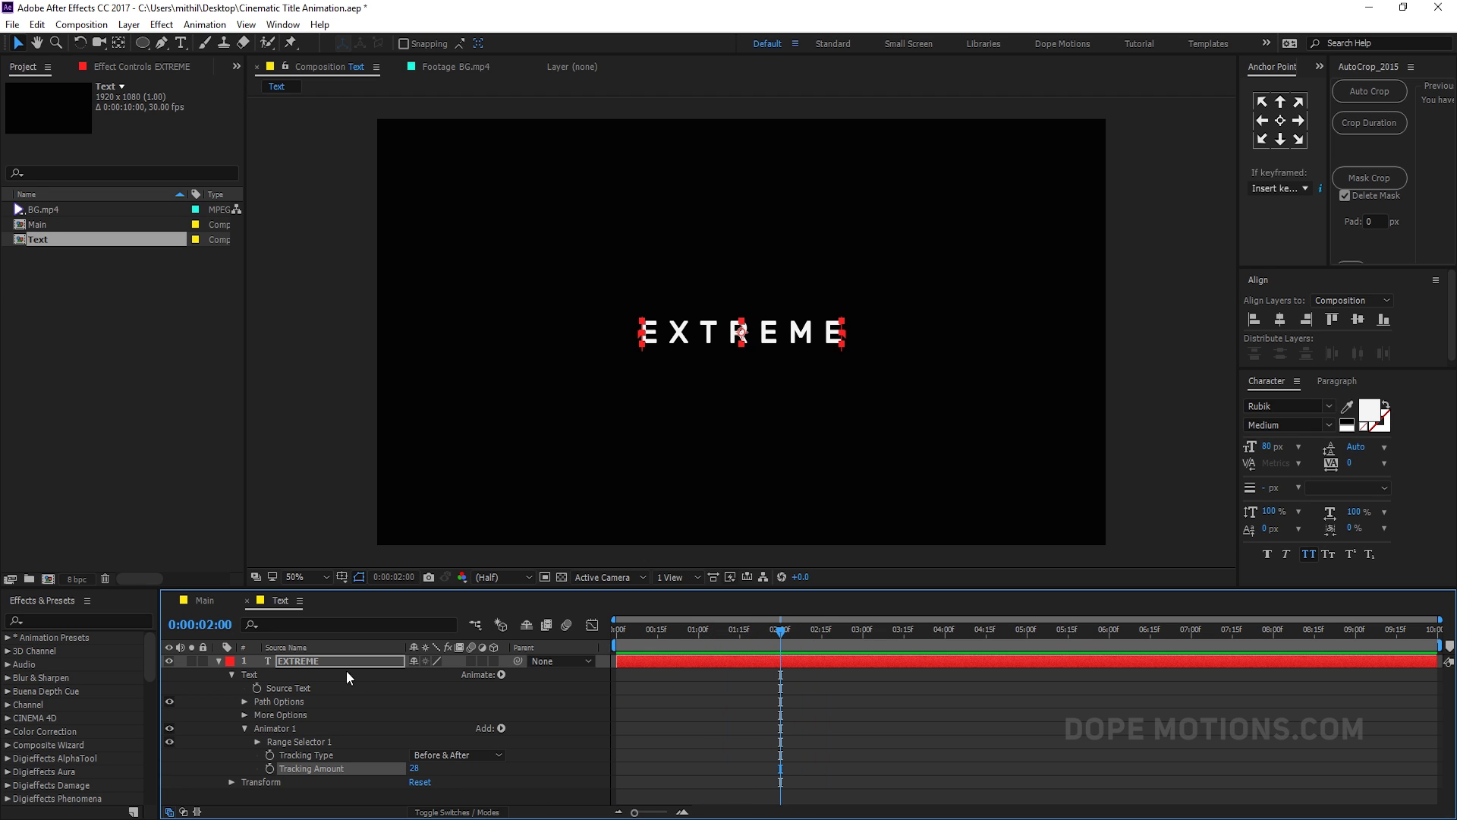
left_click(270, 768)
left_click_drag(697, 627, 616, 630)
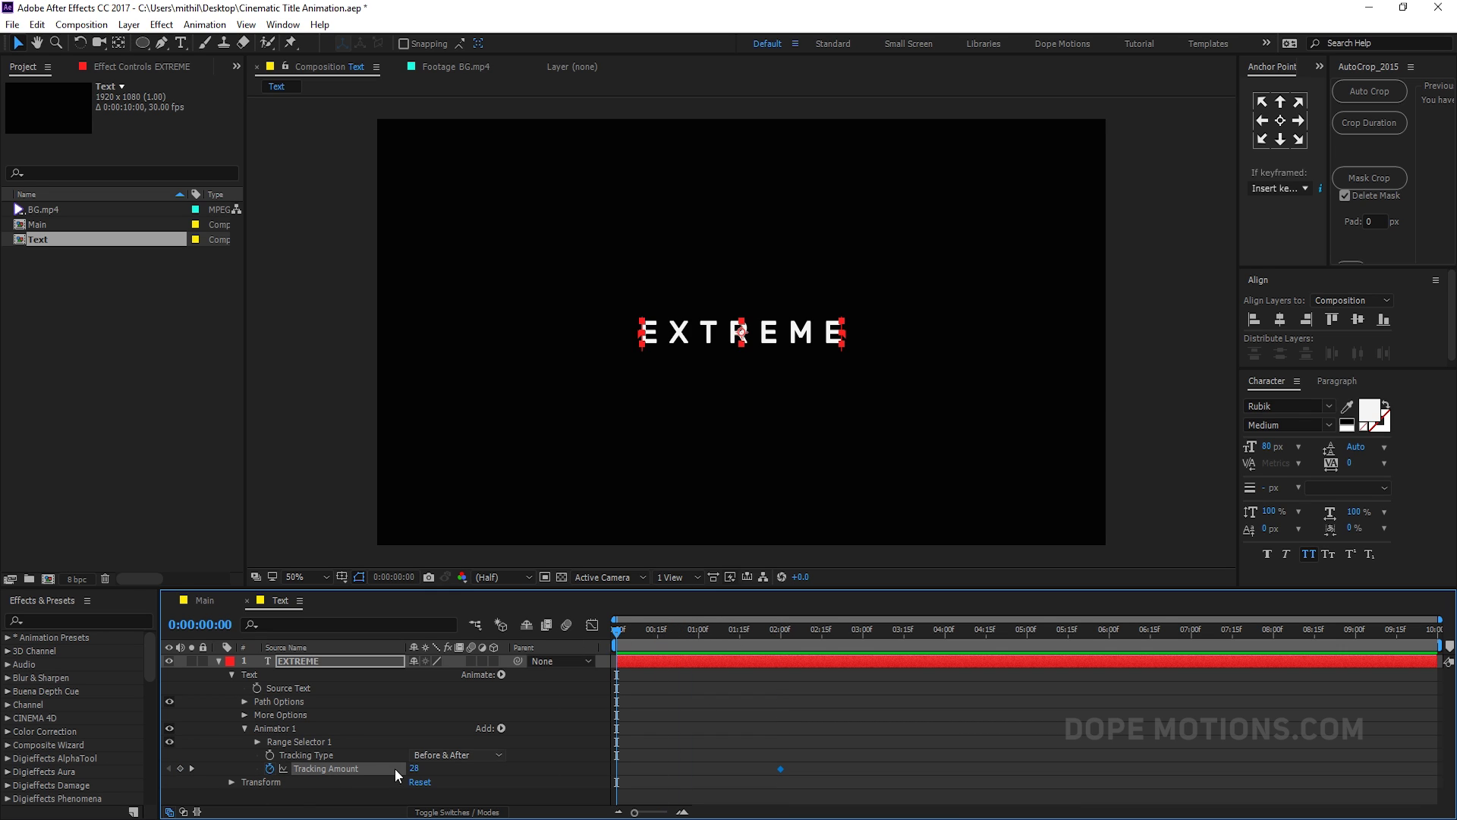
left_click_drag(414, 768, 653, 757)
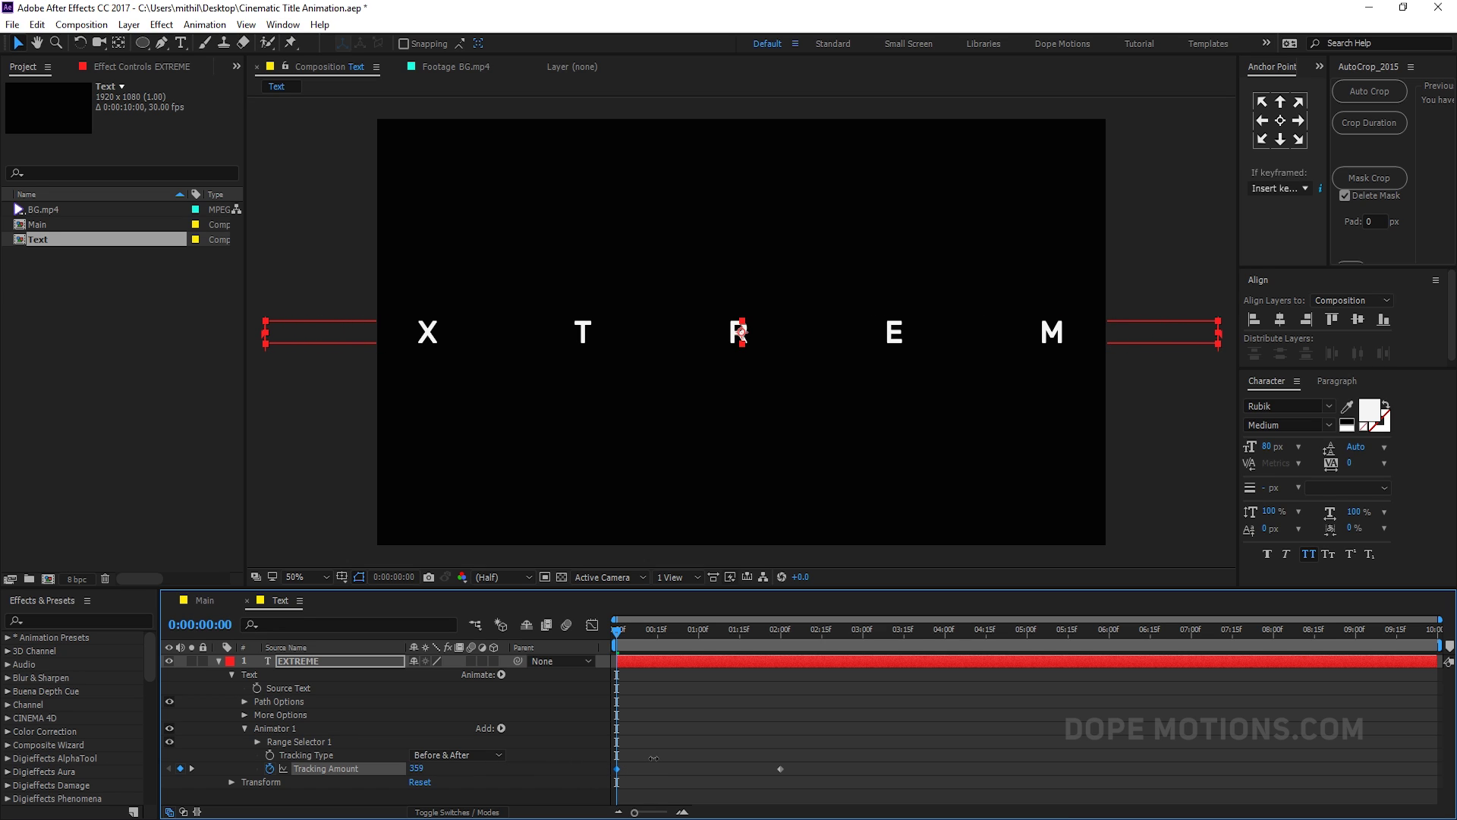
left_click(219, 661)
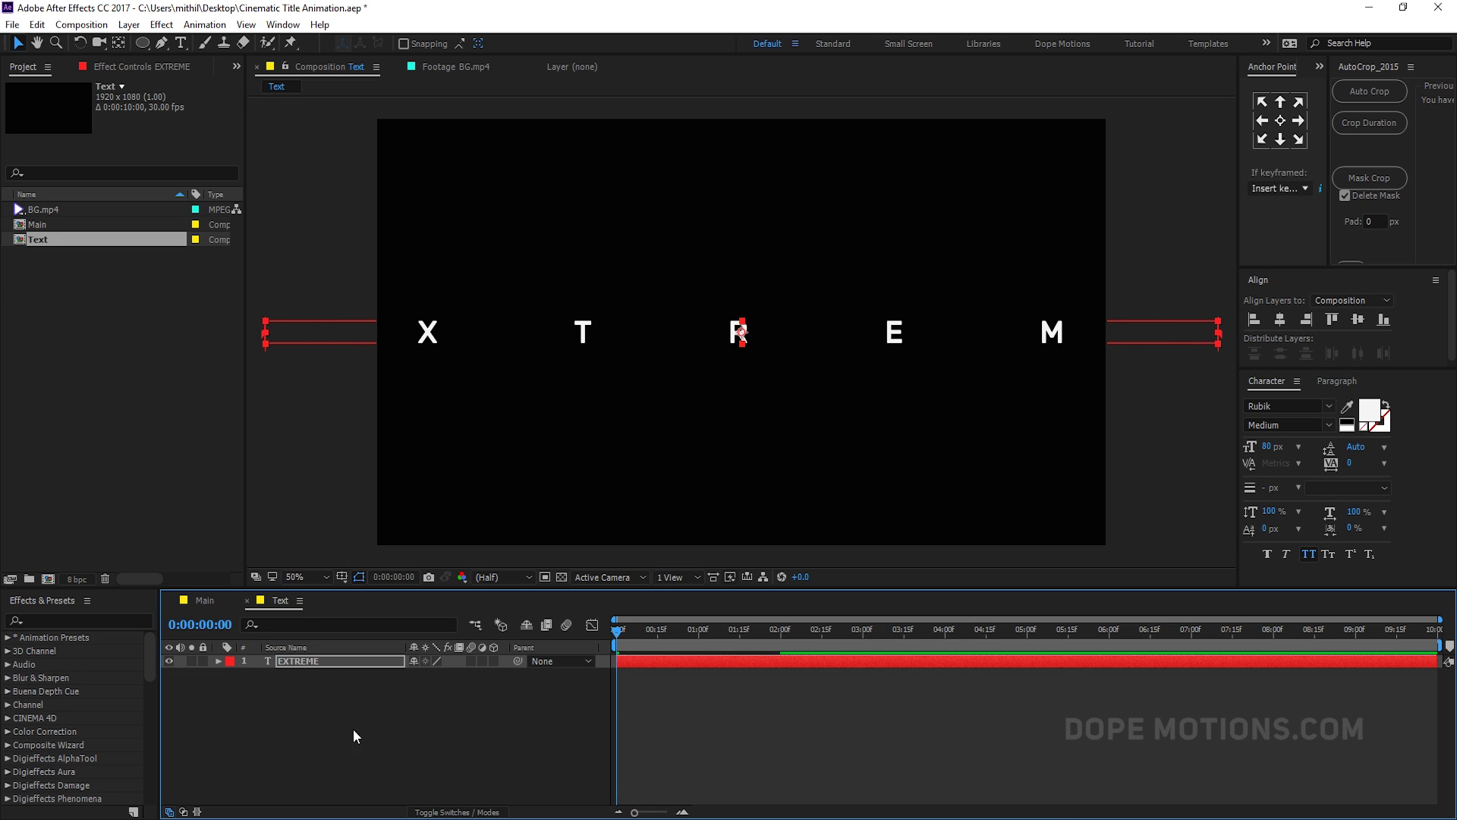
Step: Make the EXTREME layer 3D and add a two-node camera with the 35mm preset
left_click(494, 664)
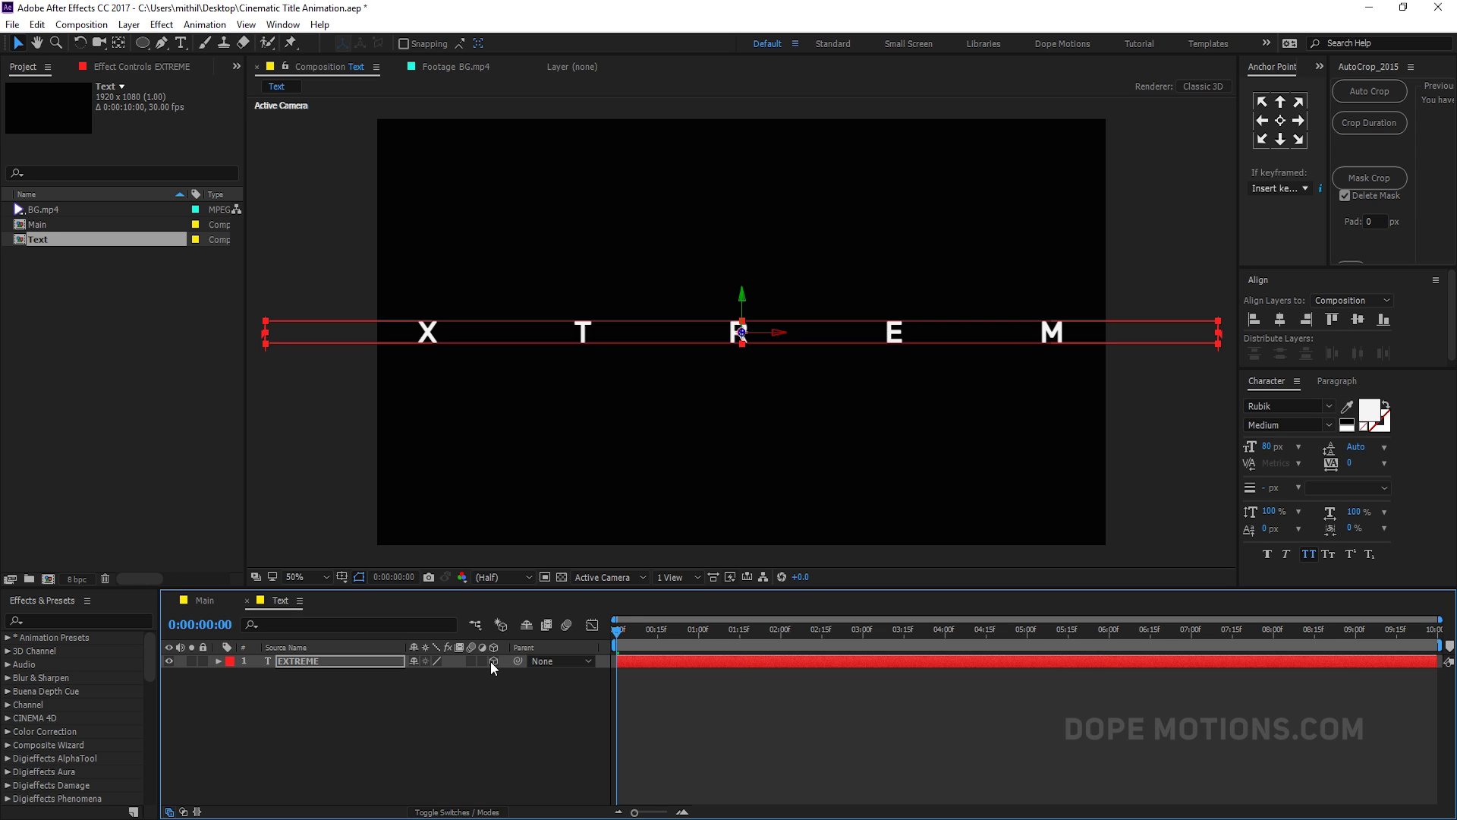
right_click(298, 704)
mouse_move(379, 535)
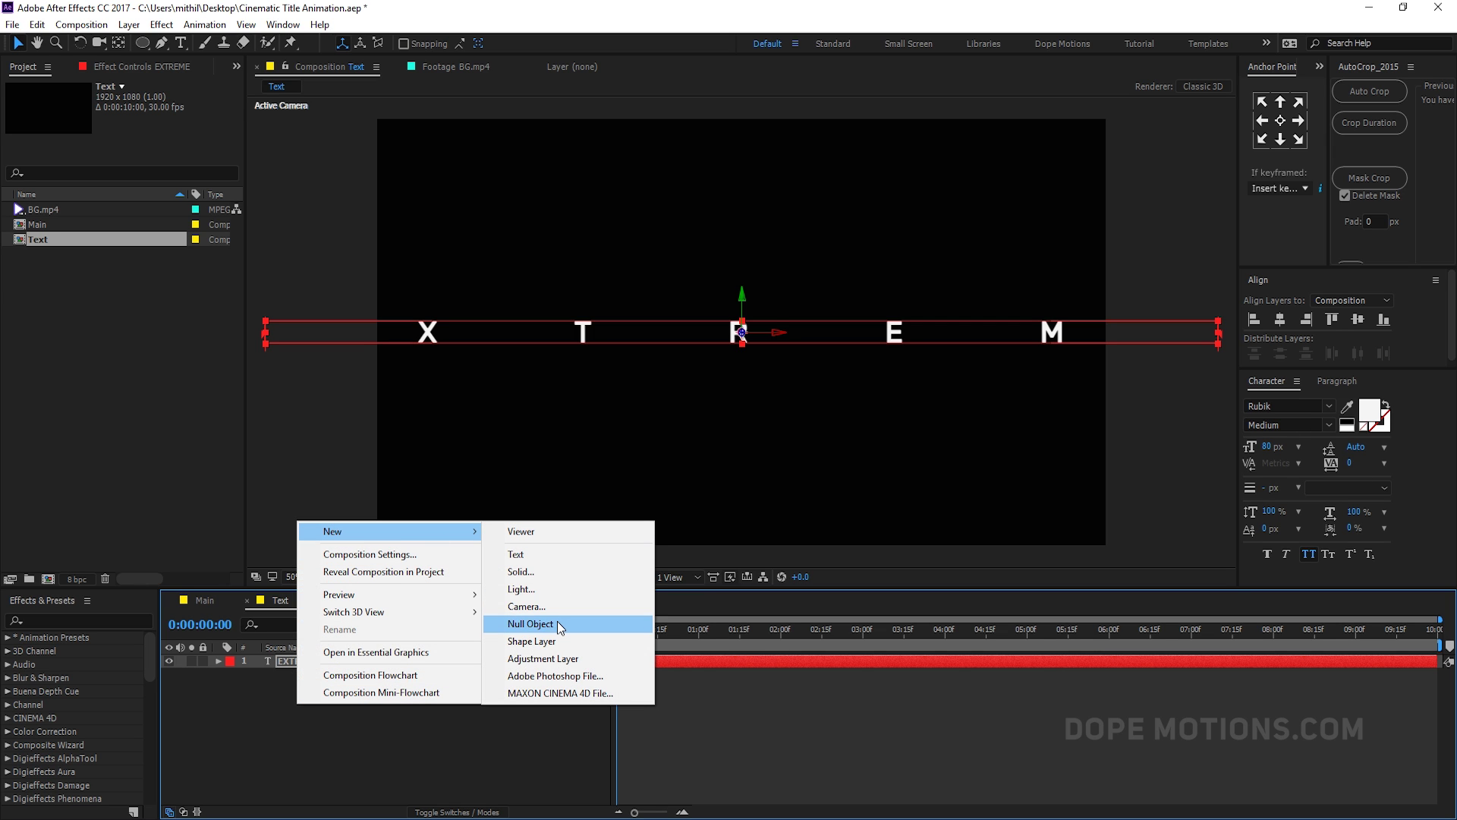
left_click(527, 607)
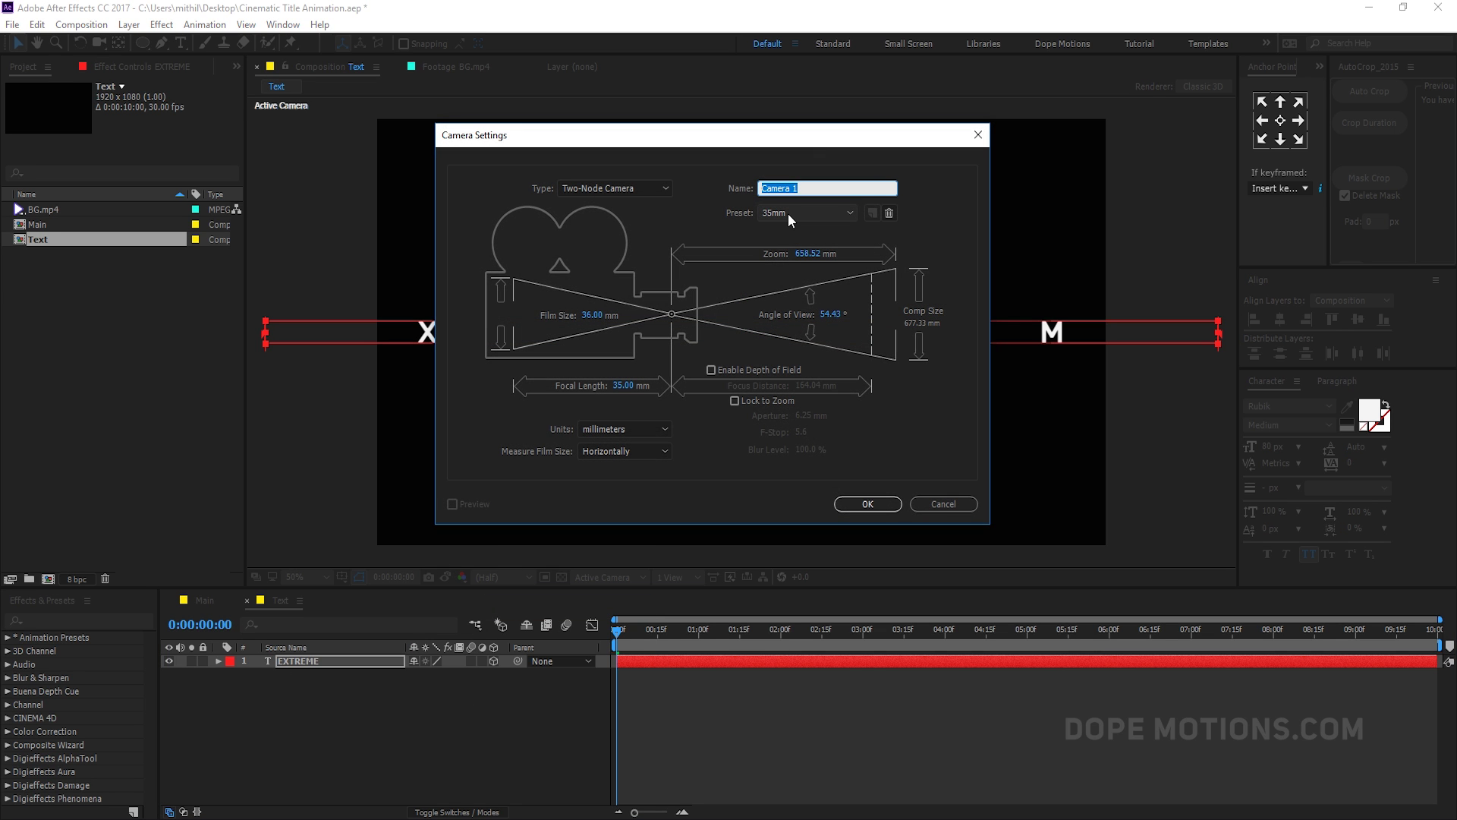
left_click(870, 502)
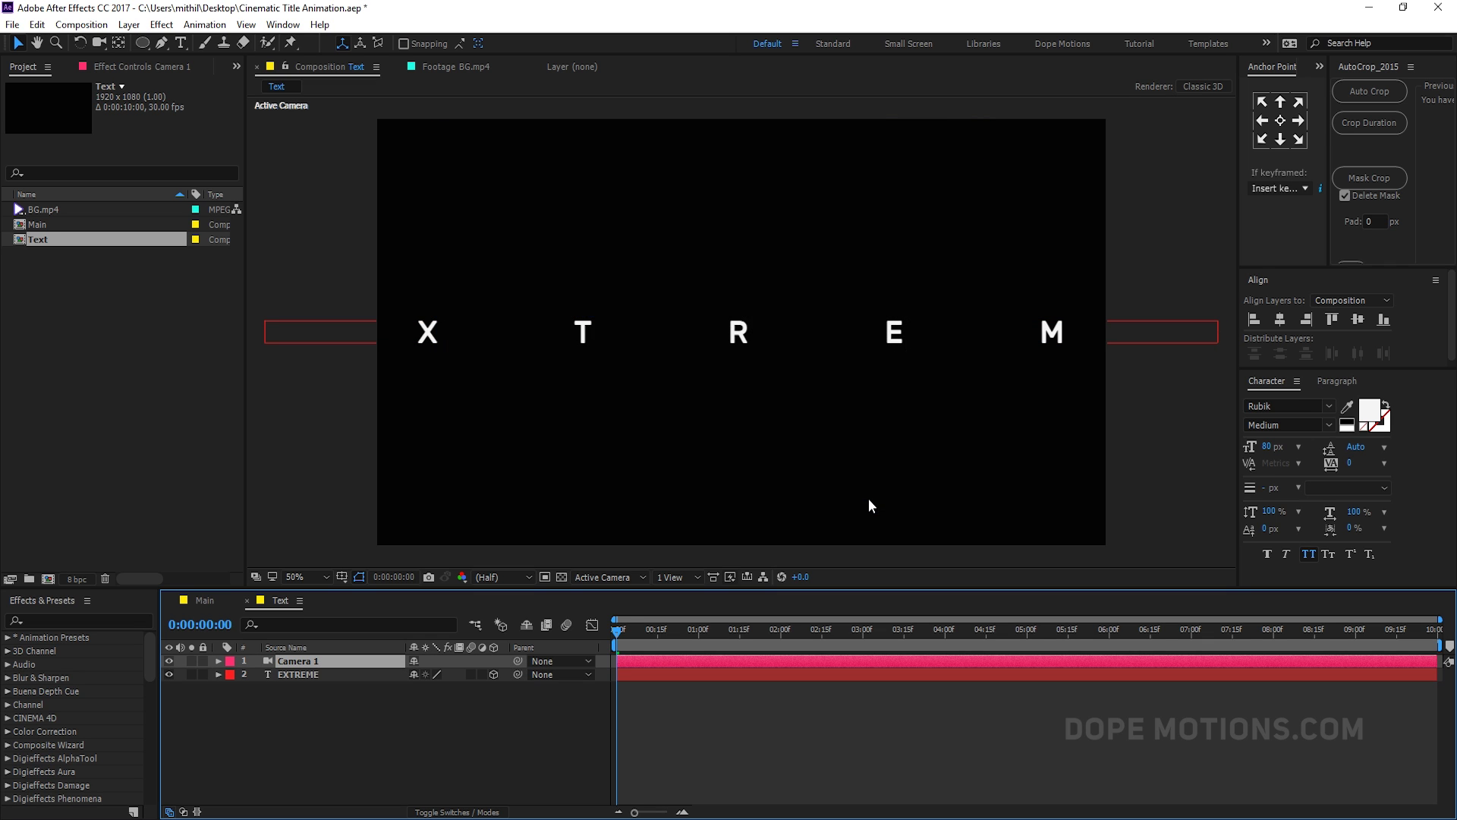
Step: Add a null object to the Text composition and rename it Cam_C
right_click(302, 730)
mouse_move(425, 555)
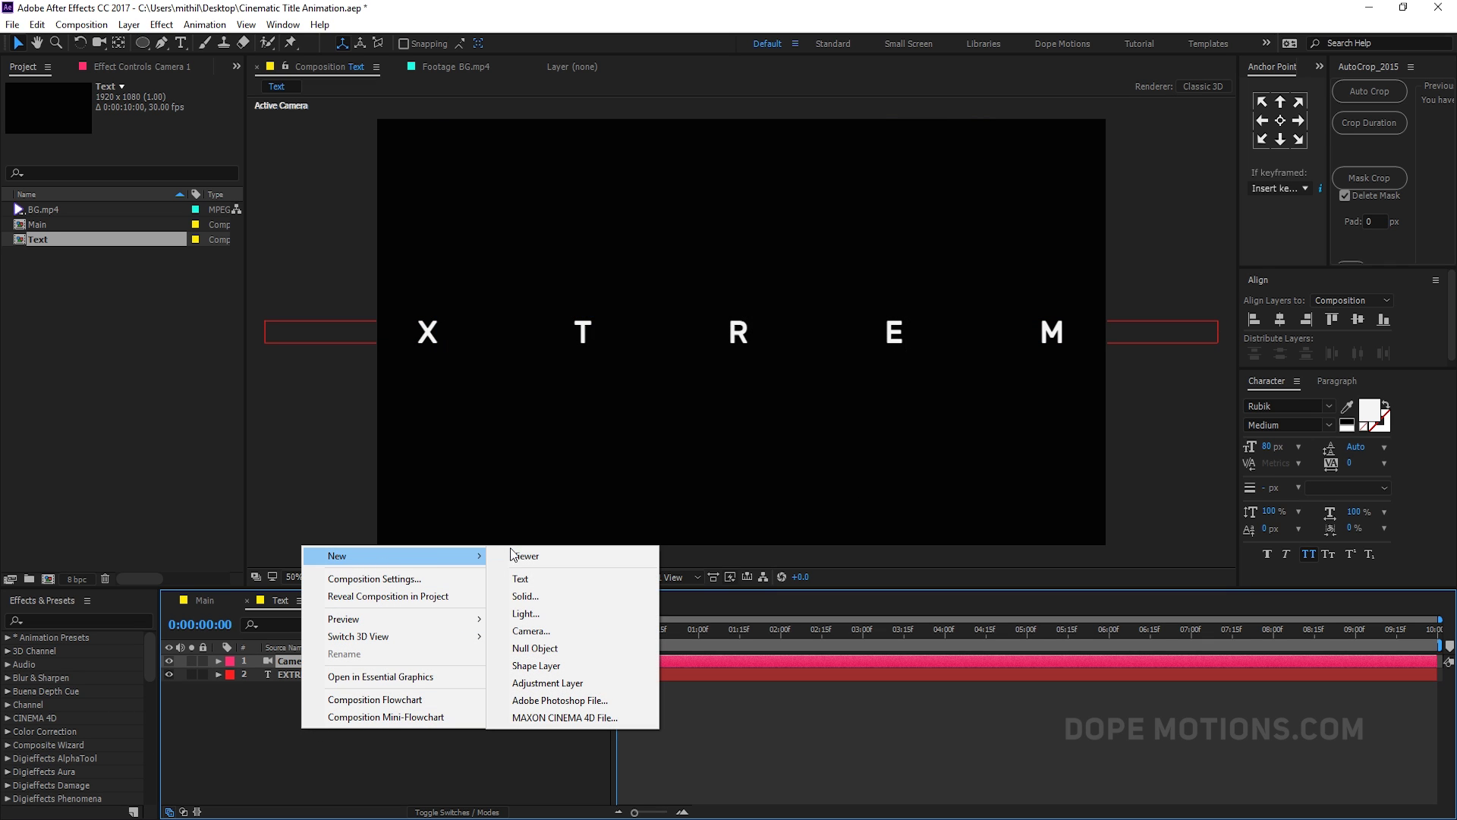
left_click(536, 648)
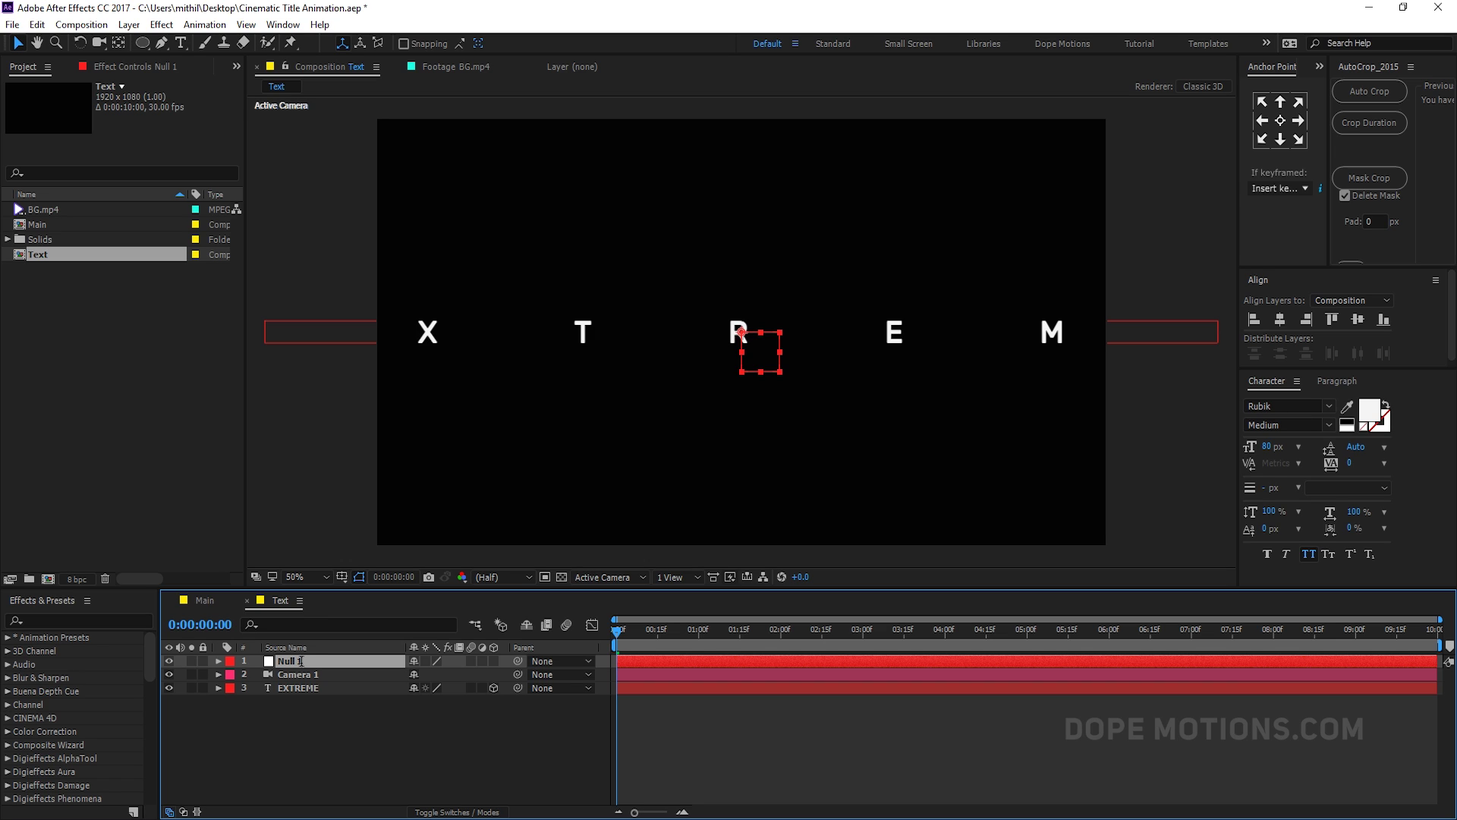
key("Return")
type("Cam")
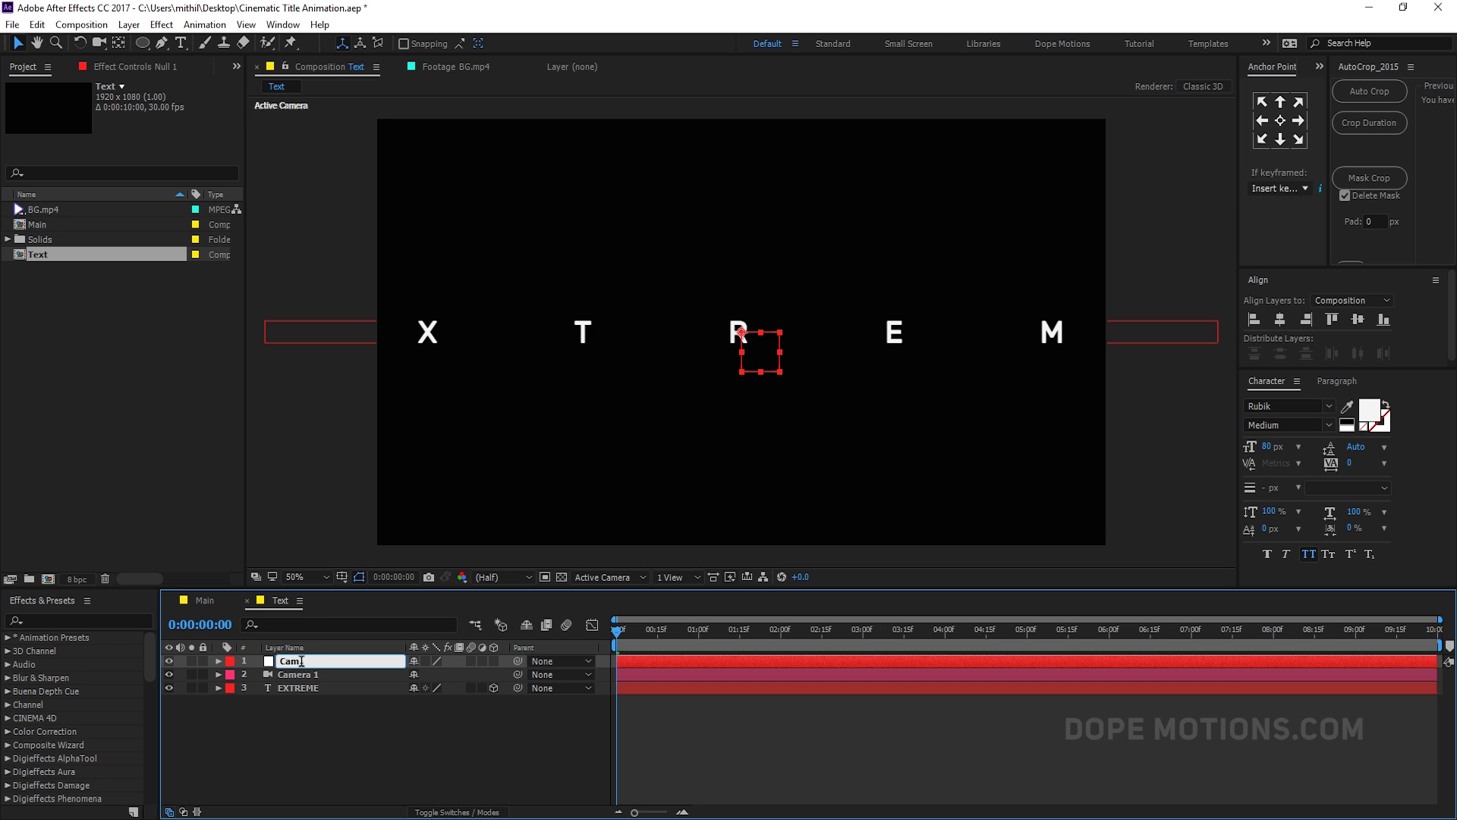
type("_C")
left_click(290, 710)
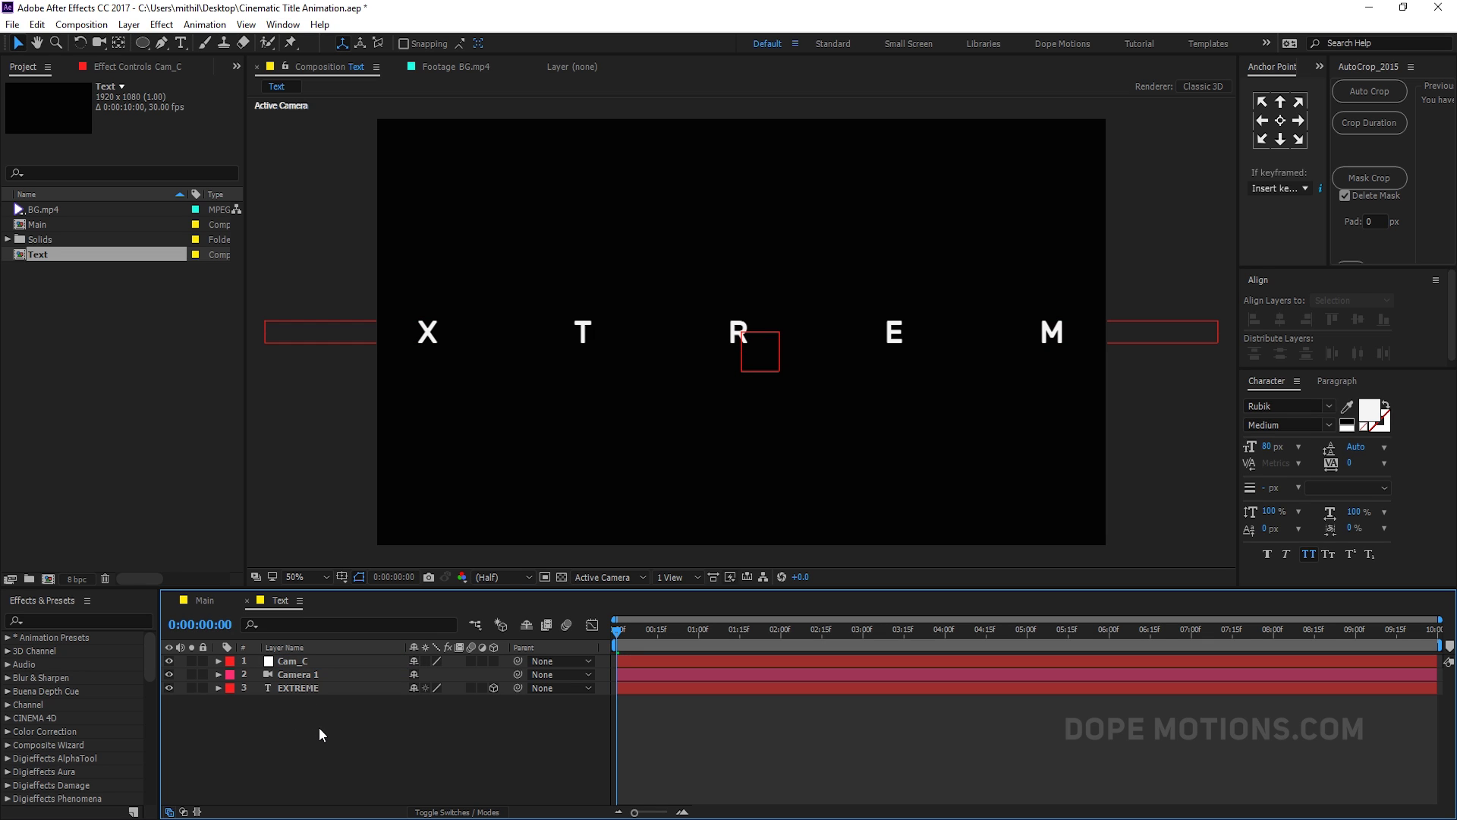
Step: Add another null object and rename it Sec
right_click(319, 727)
mouse_move(425, 556)
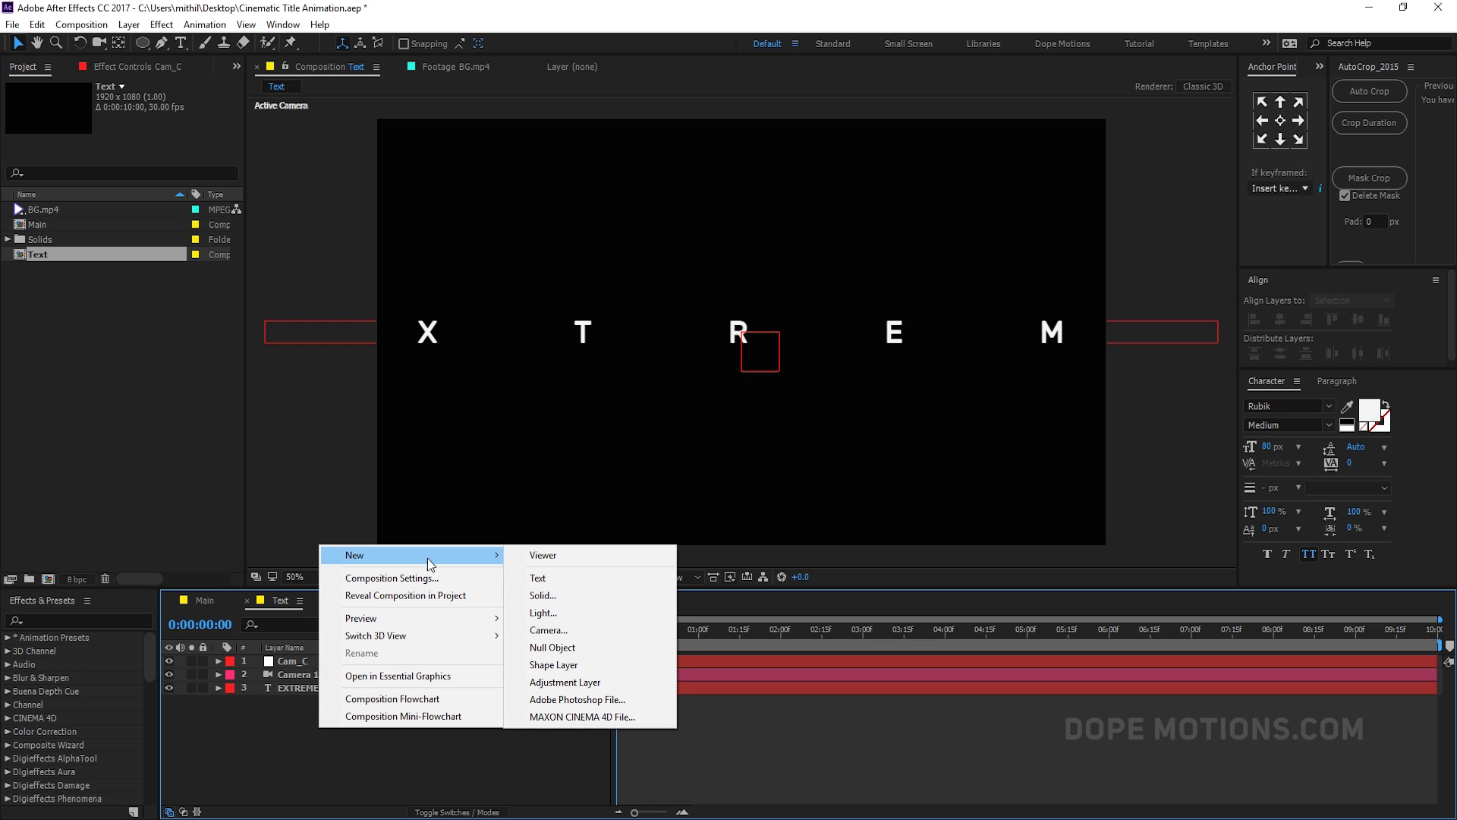
left_click(560, 647)
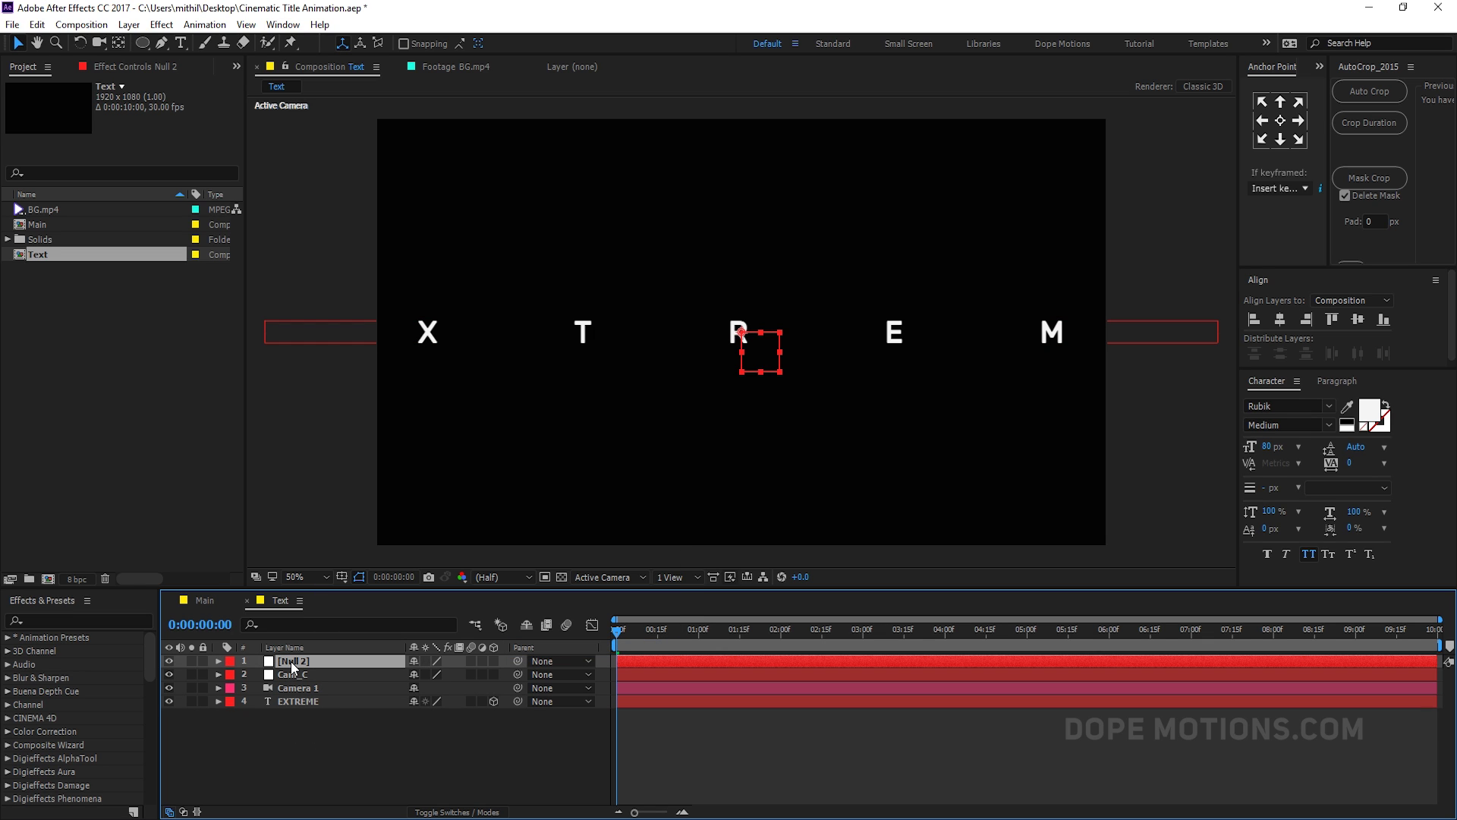
key("Return")
type("Sec")
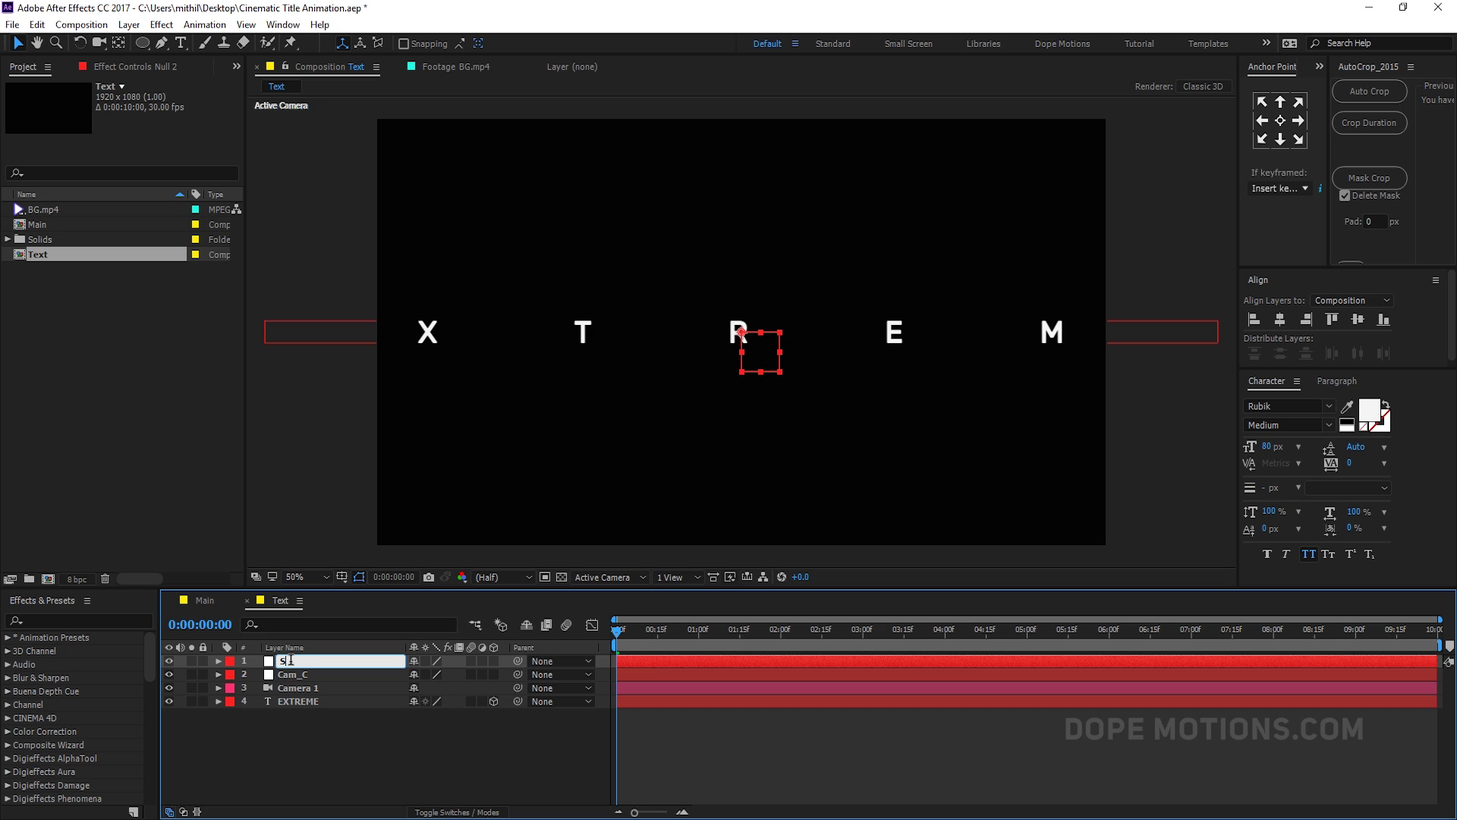
left_click(289, 747)
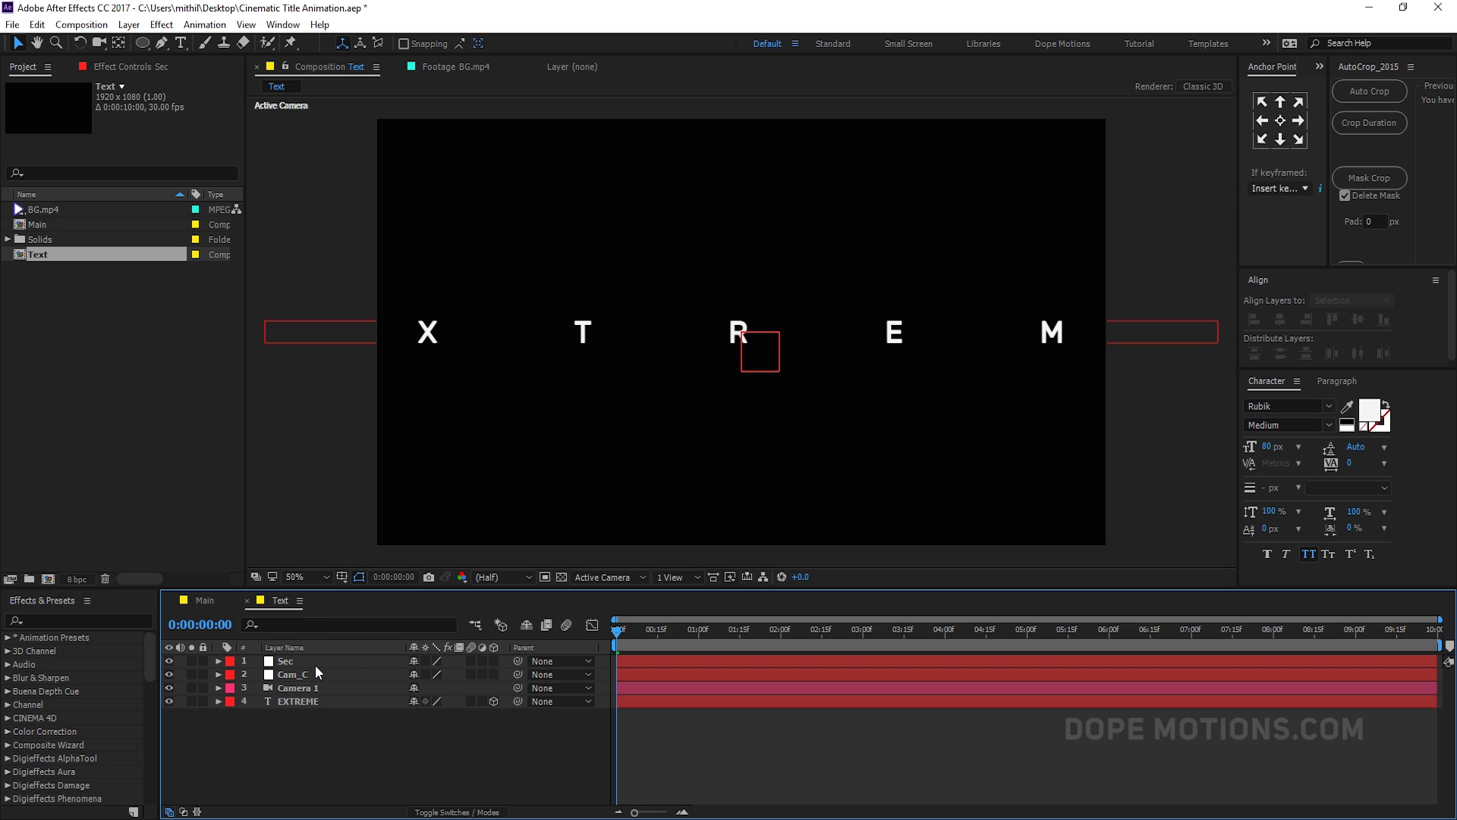
Step: Make the Sec and Cam_C nulls 3D layers and parent Camera 1 to Cam_C
left_click(494, 674)
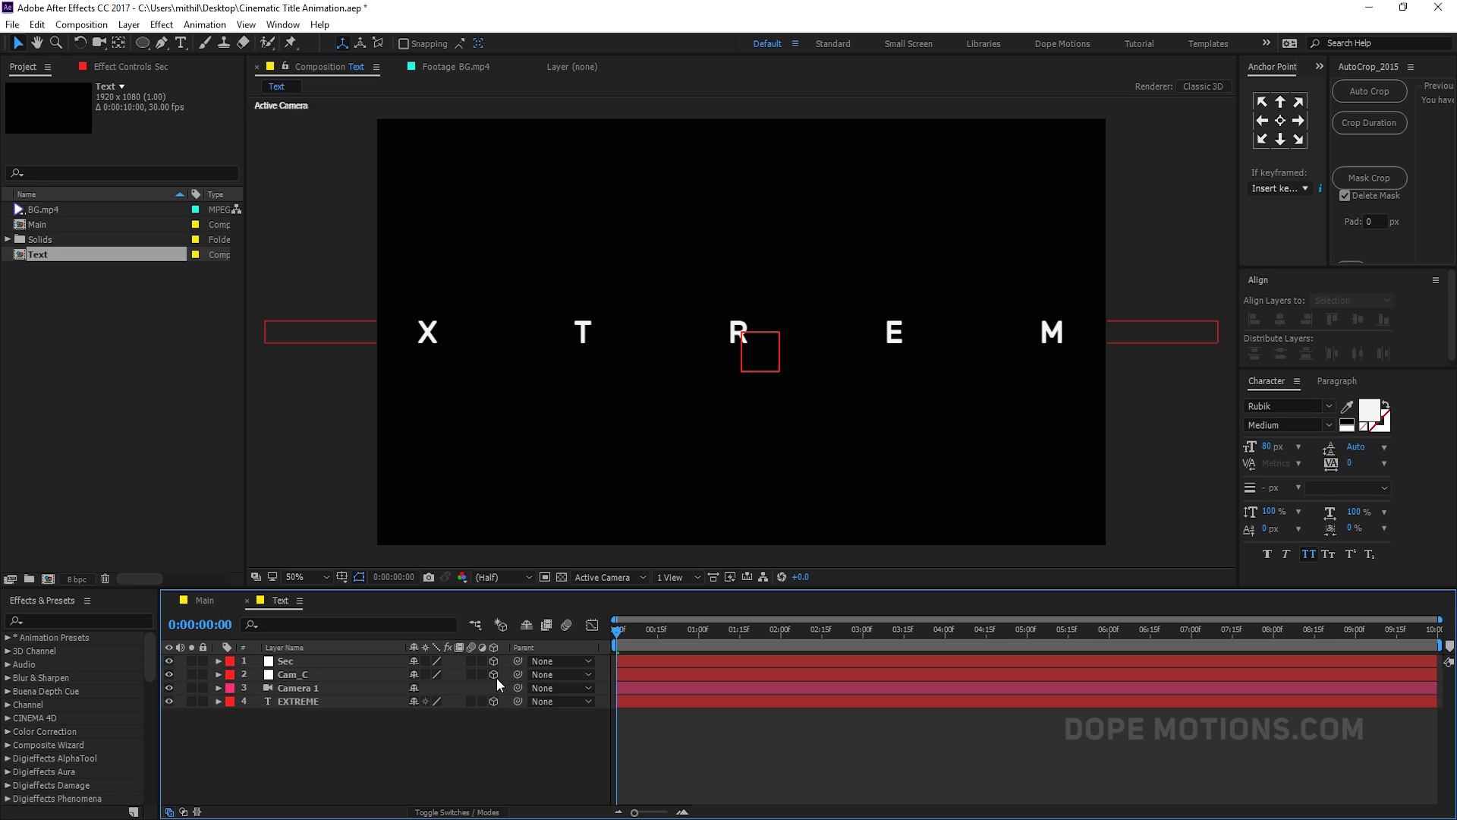
left_click(301, 688)
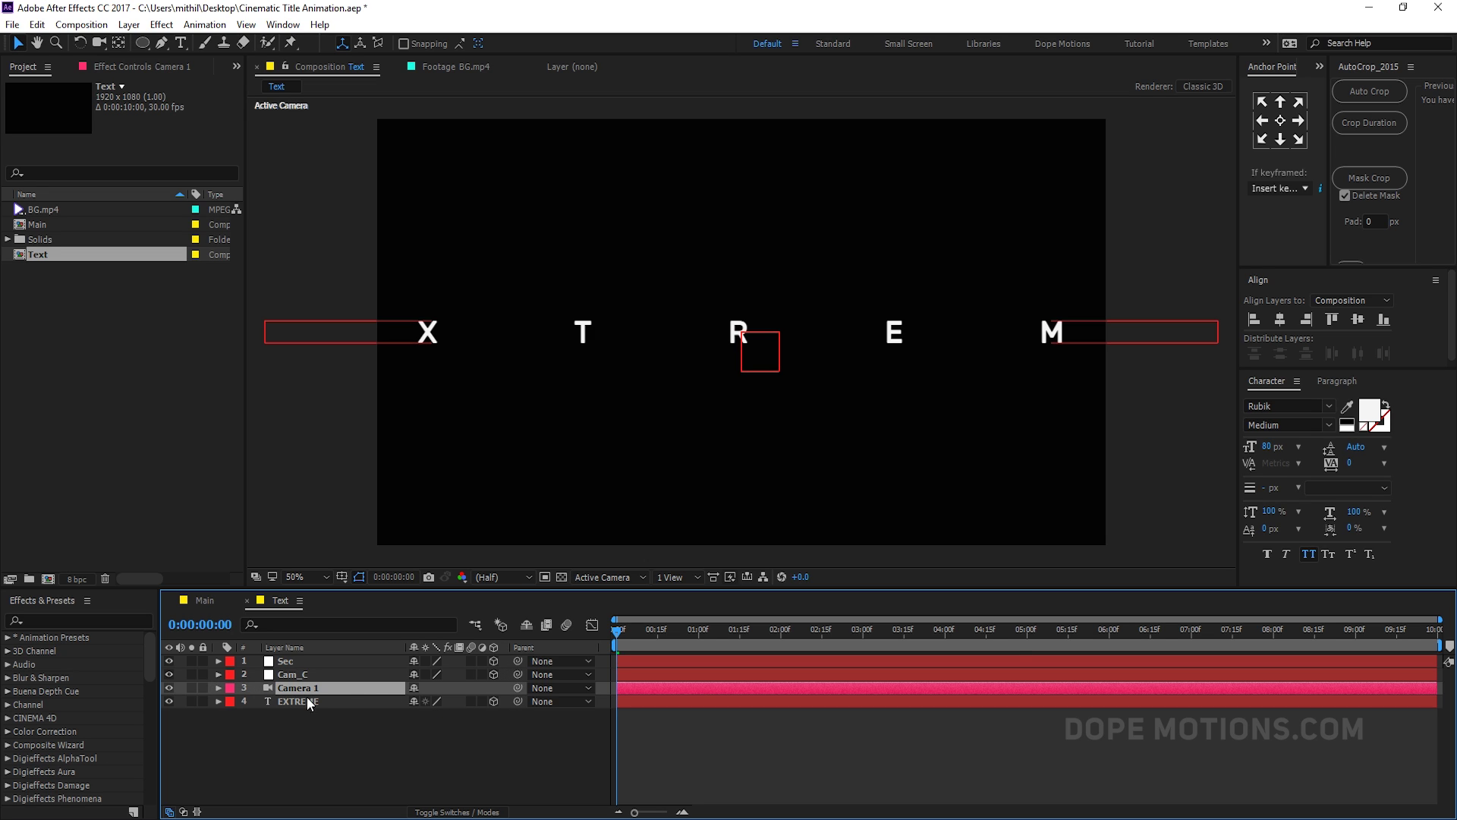
left_click_drag(518, 687, 291, 673)
left_click(284, 675)
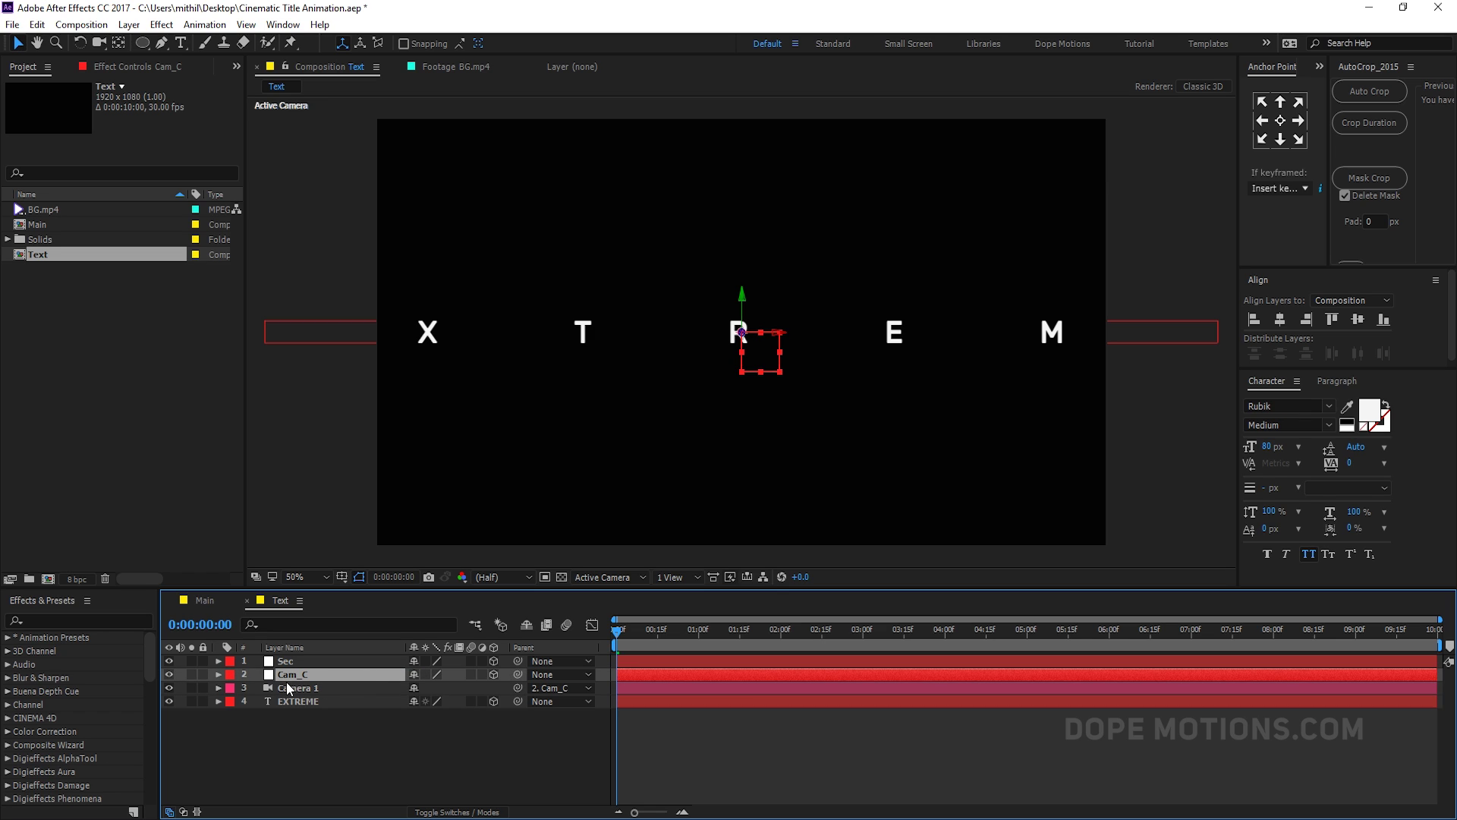
Step: Parent the Cam_C null to the Sec null
left_click_drag(520, 675, 287, 662)
left_click(293, 660)
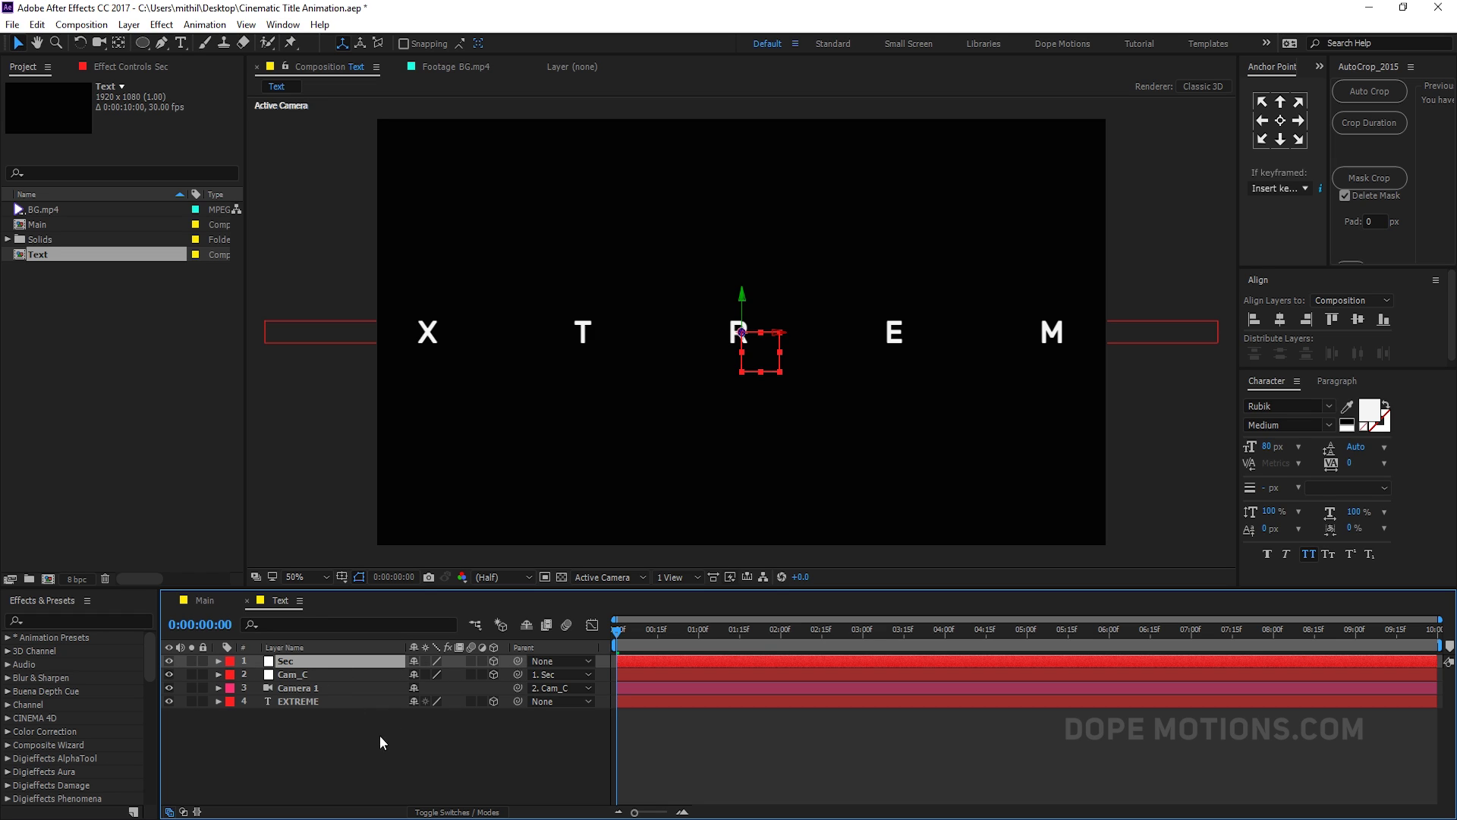
left_click(489, 750)
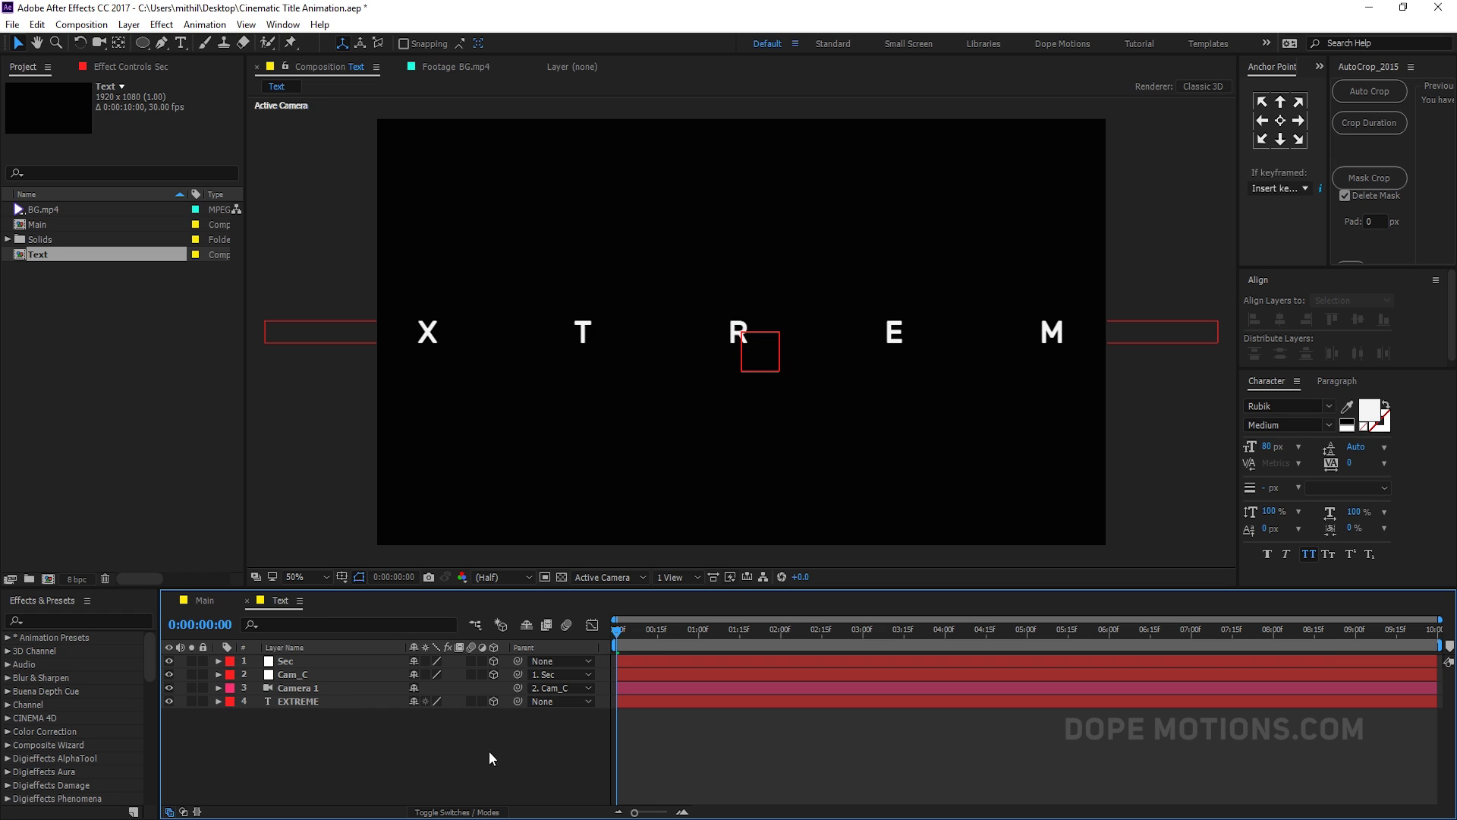
Step: Reveal Cam_C's Position and add a keyframe for it at 0:00:02:00
left_click(300, 675)
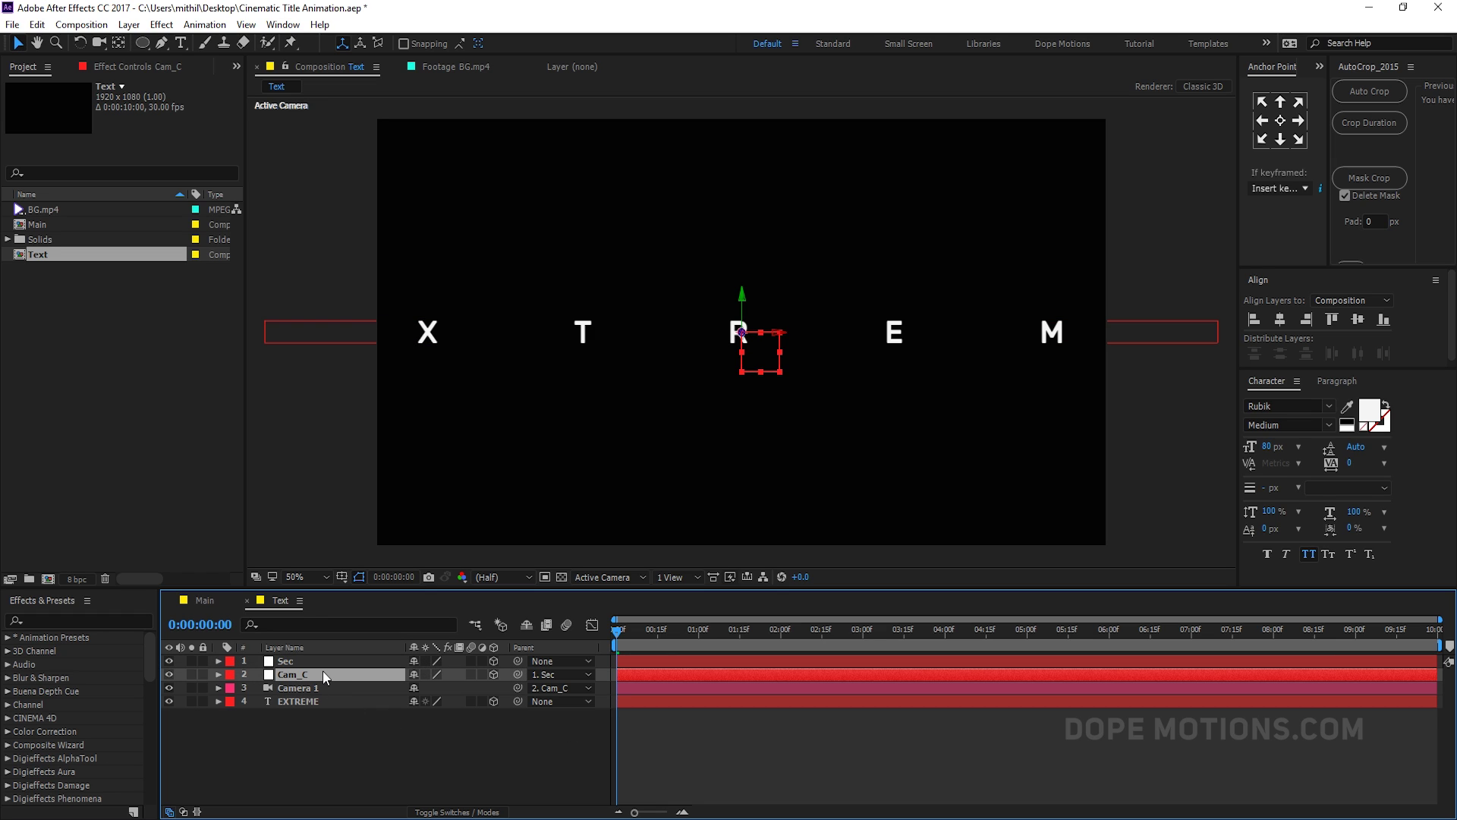
key("p")
left_click_drag(448, 689, 643, 716)
key("ctrl+z")
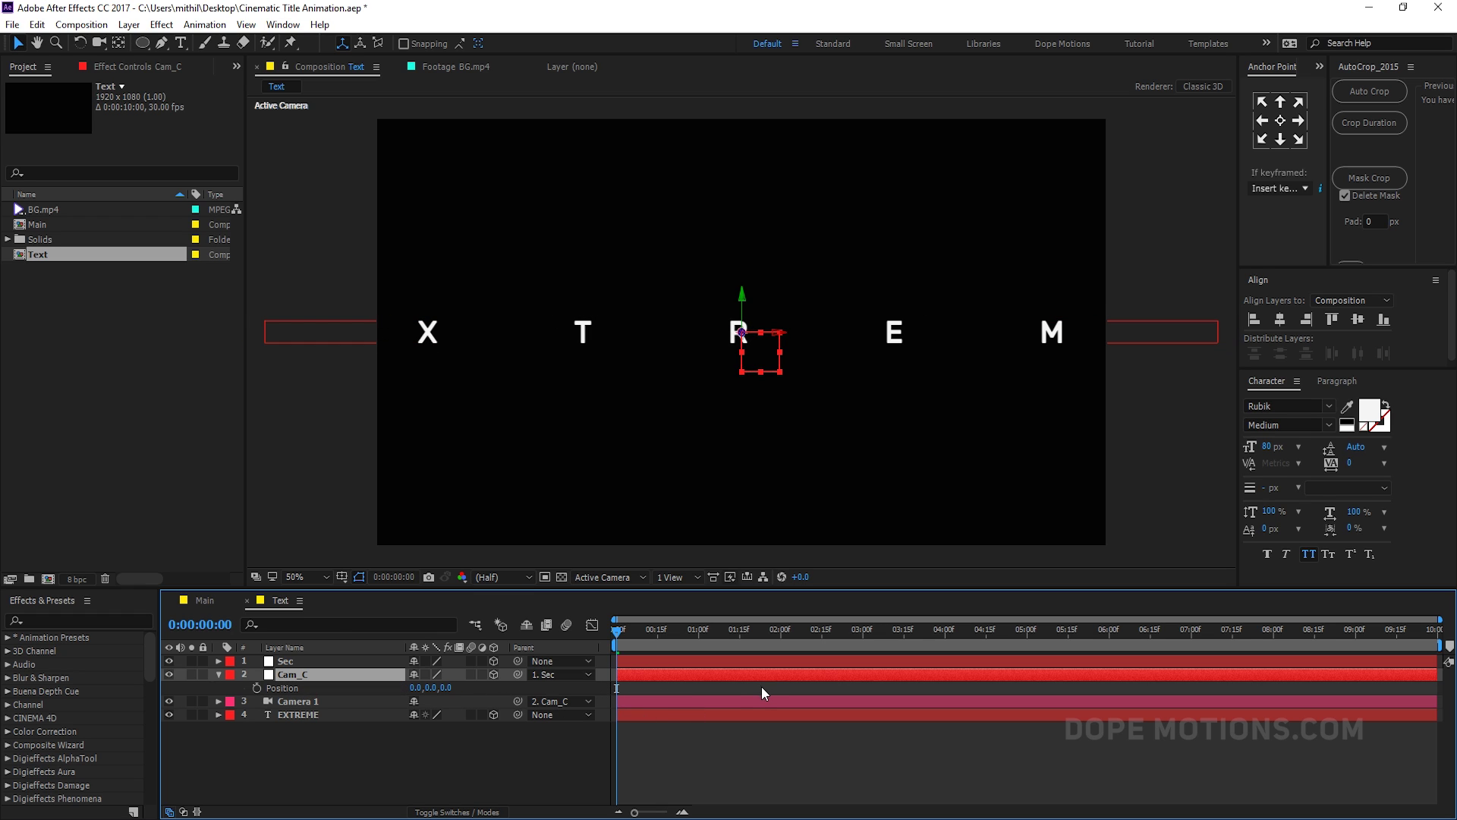
left_click_drag(756, 646, 784, 647)
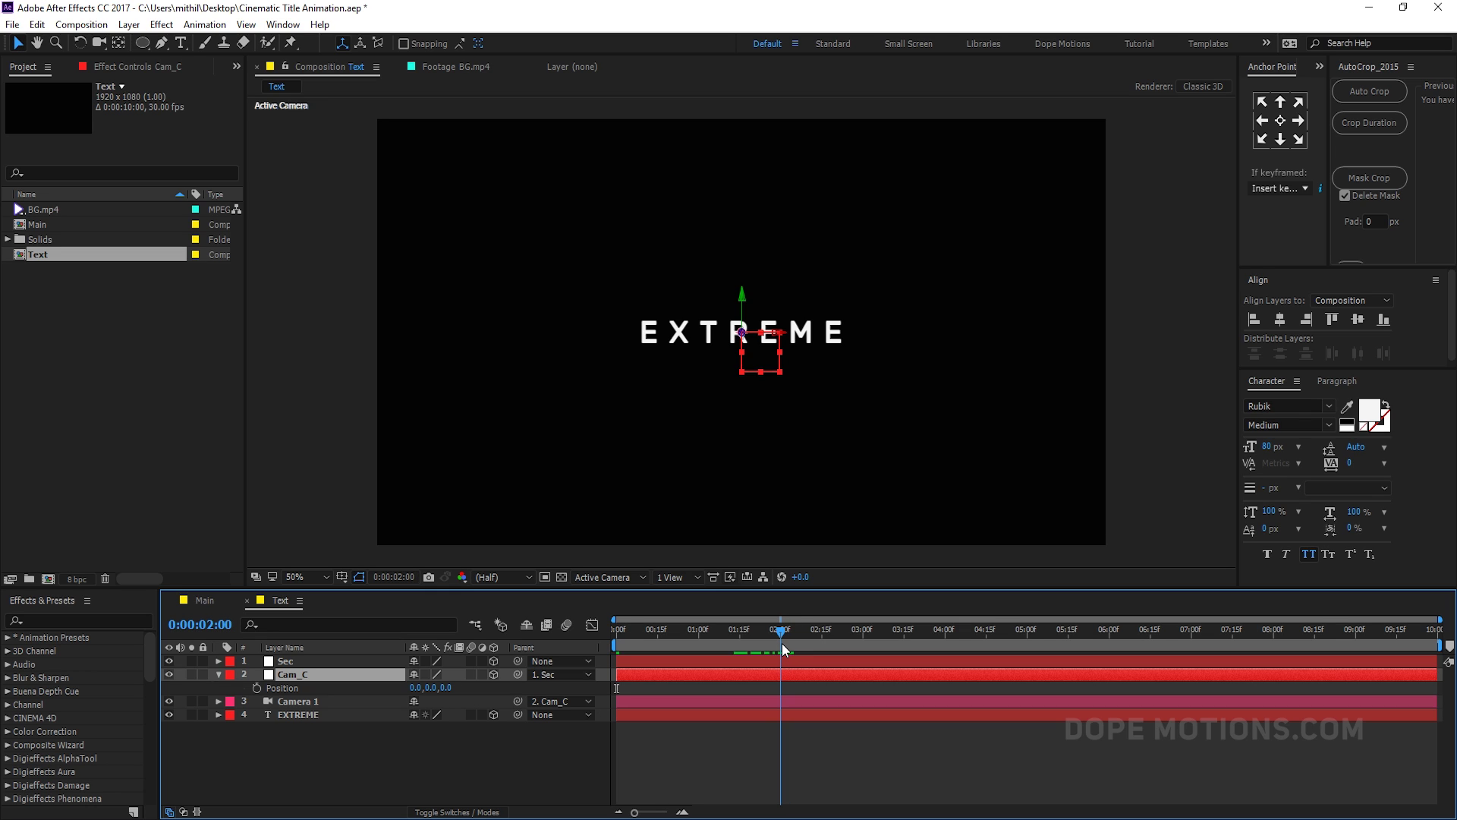
left_click(257, 688)
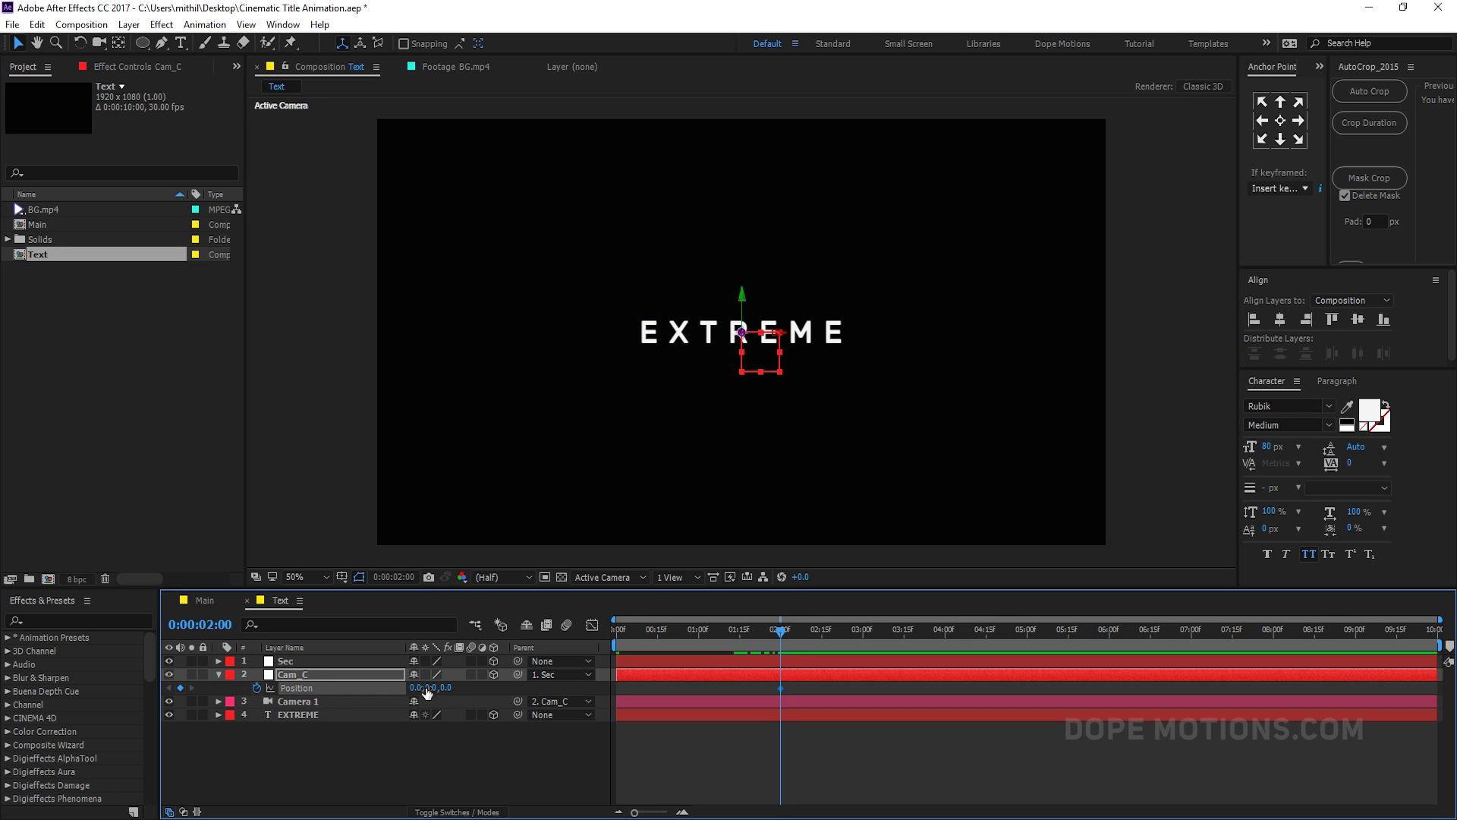
Step: Set Cam_C's Z position to about 1894 at the start of the composition and collapse its properties
key("Home")
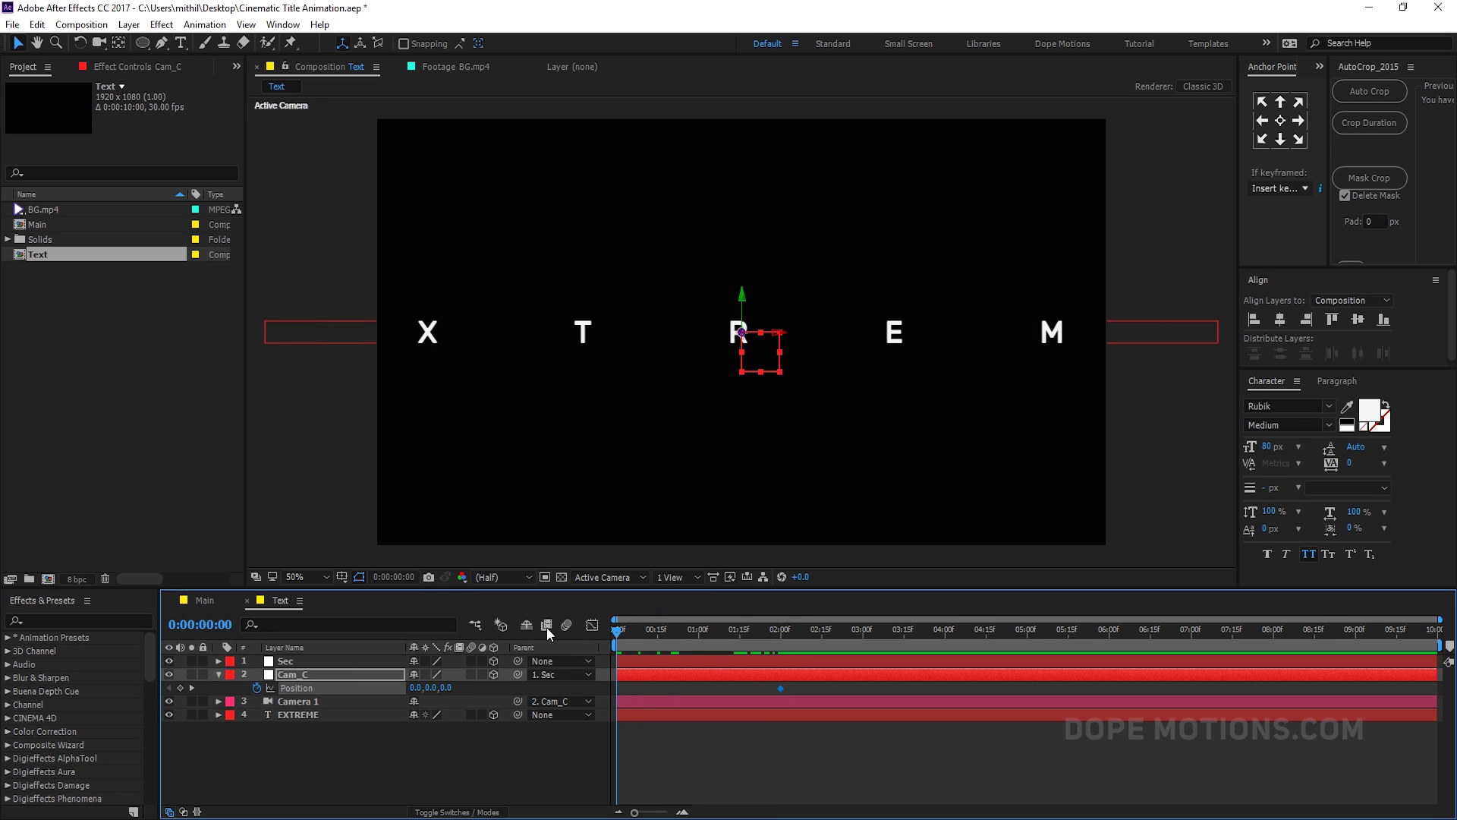
left_click_drag(445, 688, 326, 694)
left_click_drag(452, 688, 876, 657)
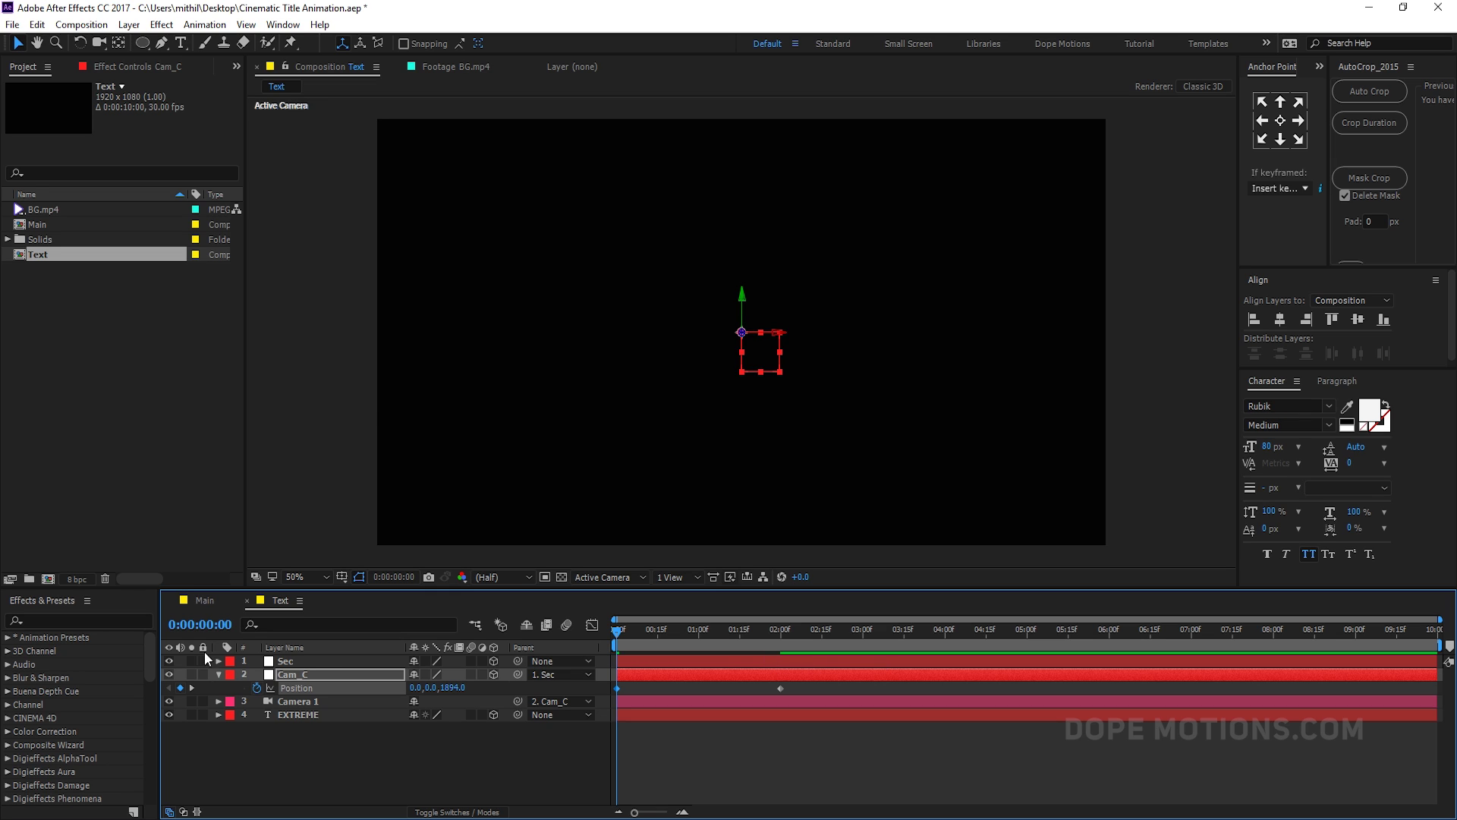
left_click(218, 674)
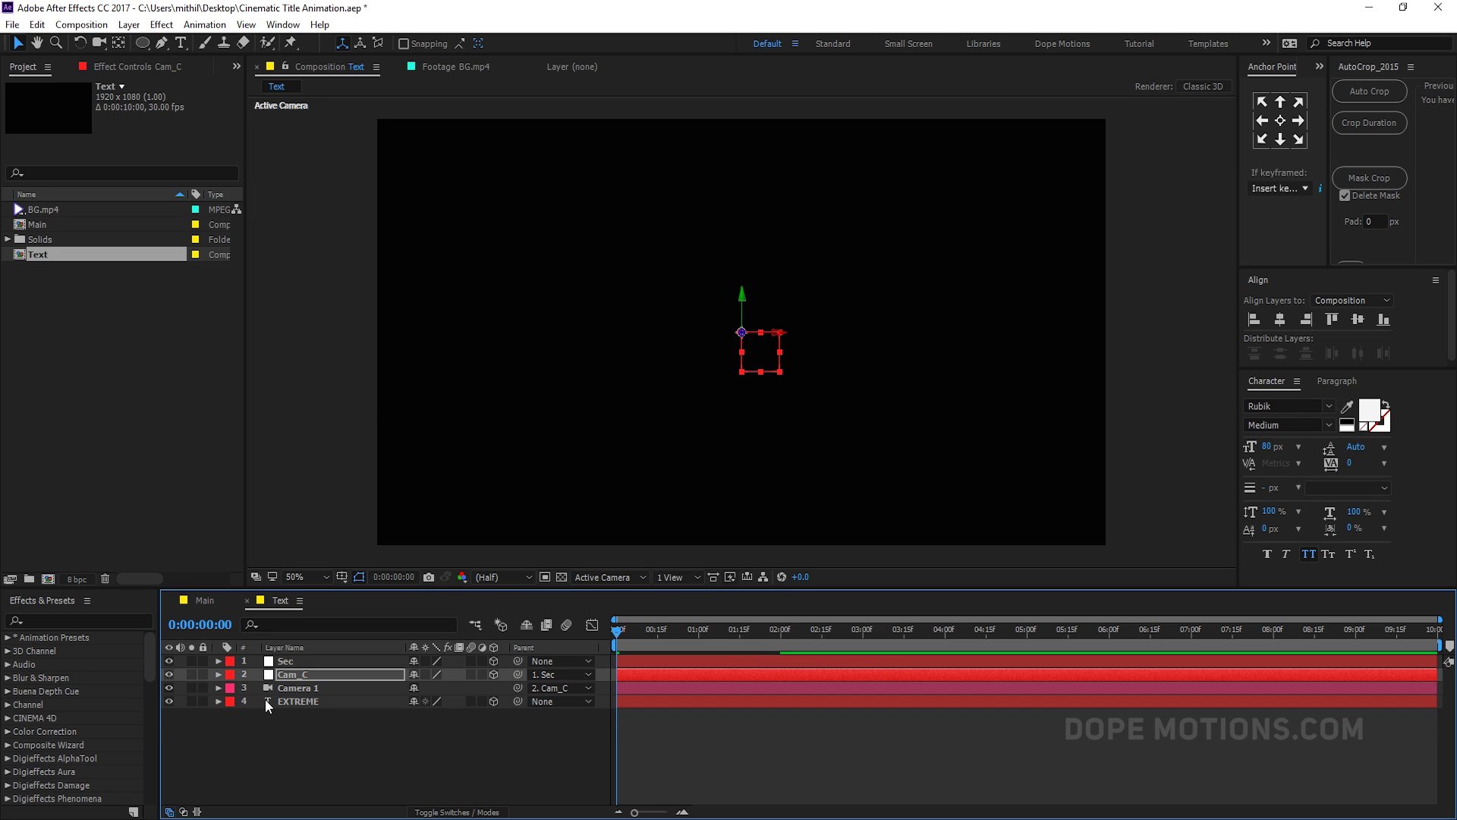
Step: Apply Easy Ease to the Cam_C Position and EXTREME Tracking Amount keyframes together
left_click(284, 701)
left_click(294, 674, "ctrl")
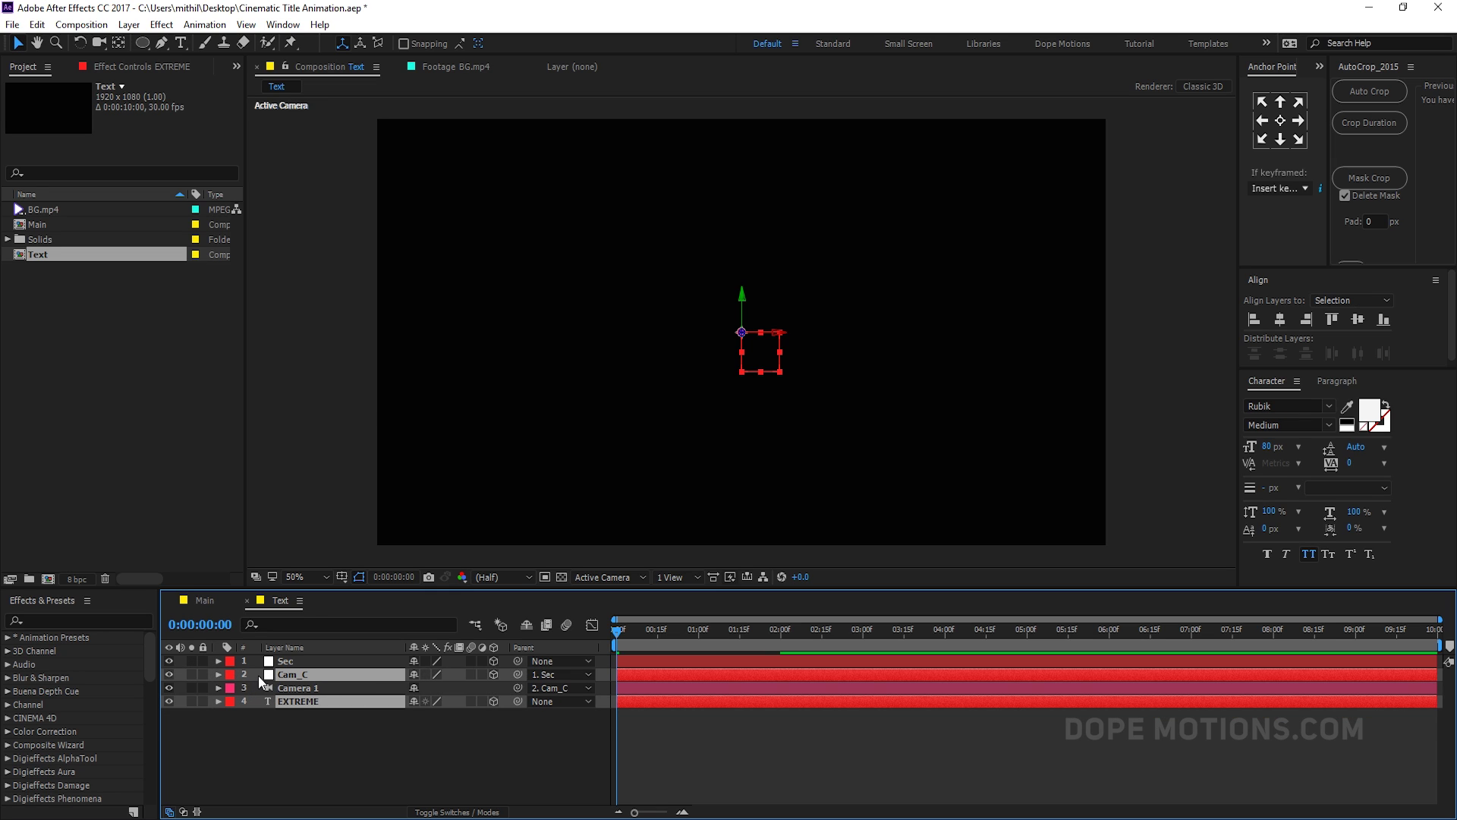
key("u")
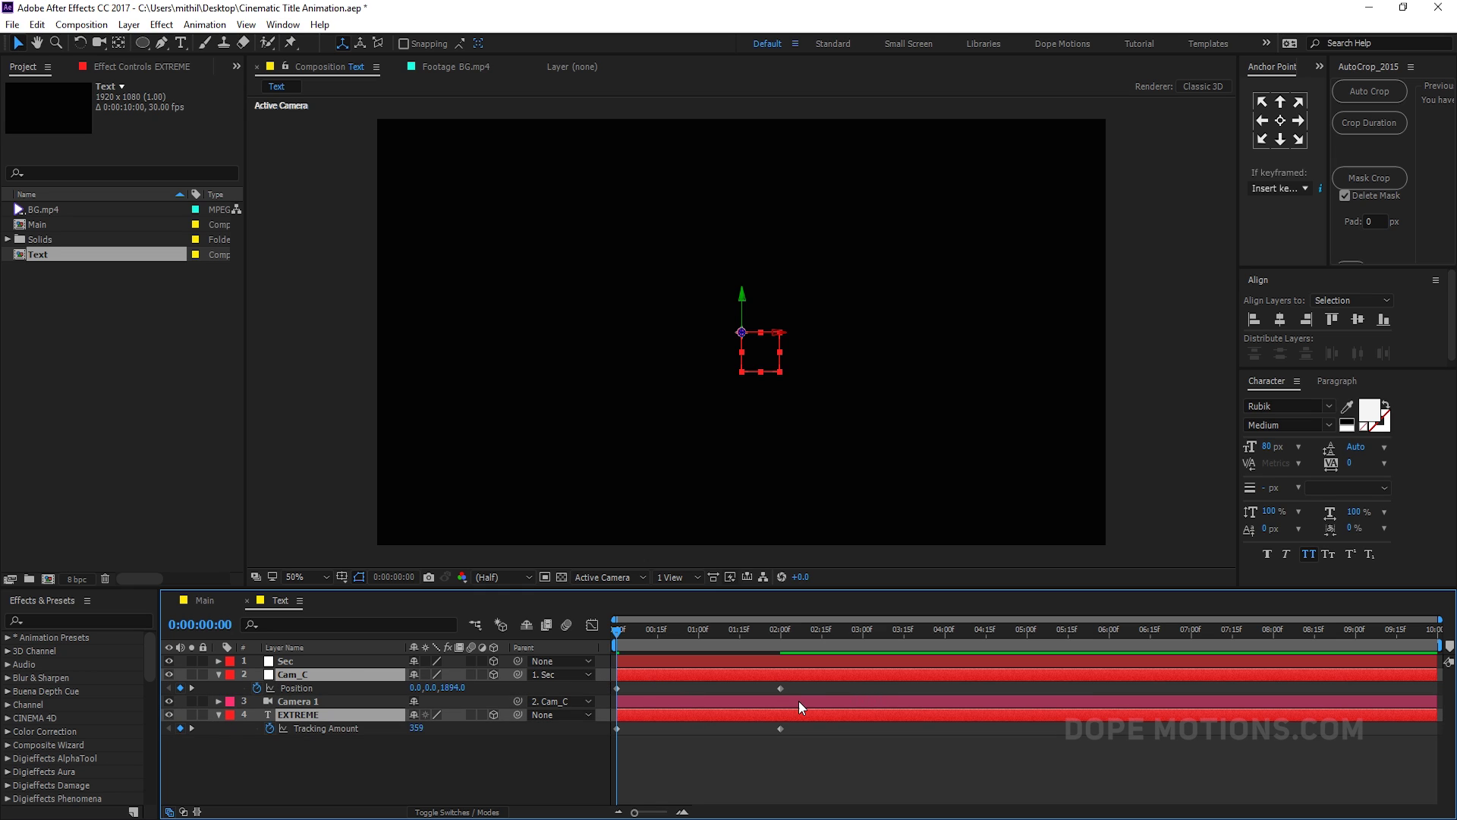
left_click_drag(804, 685, 575, 753)
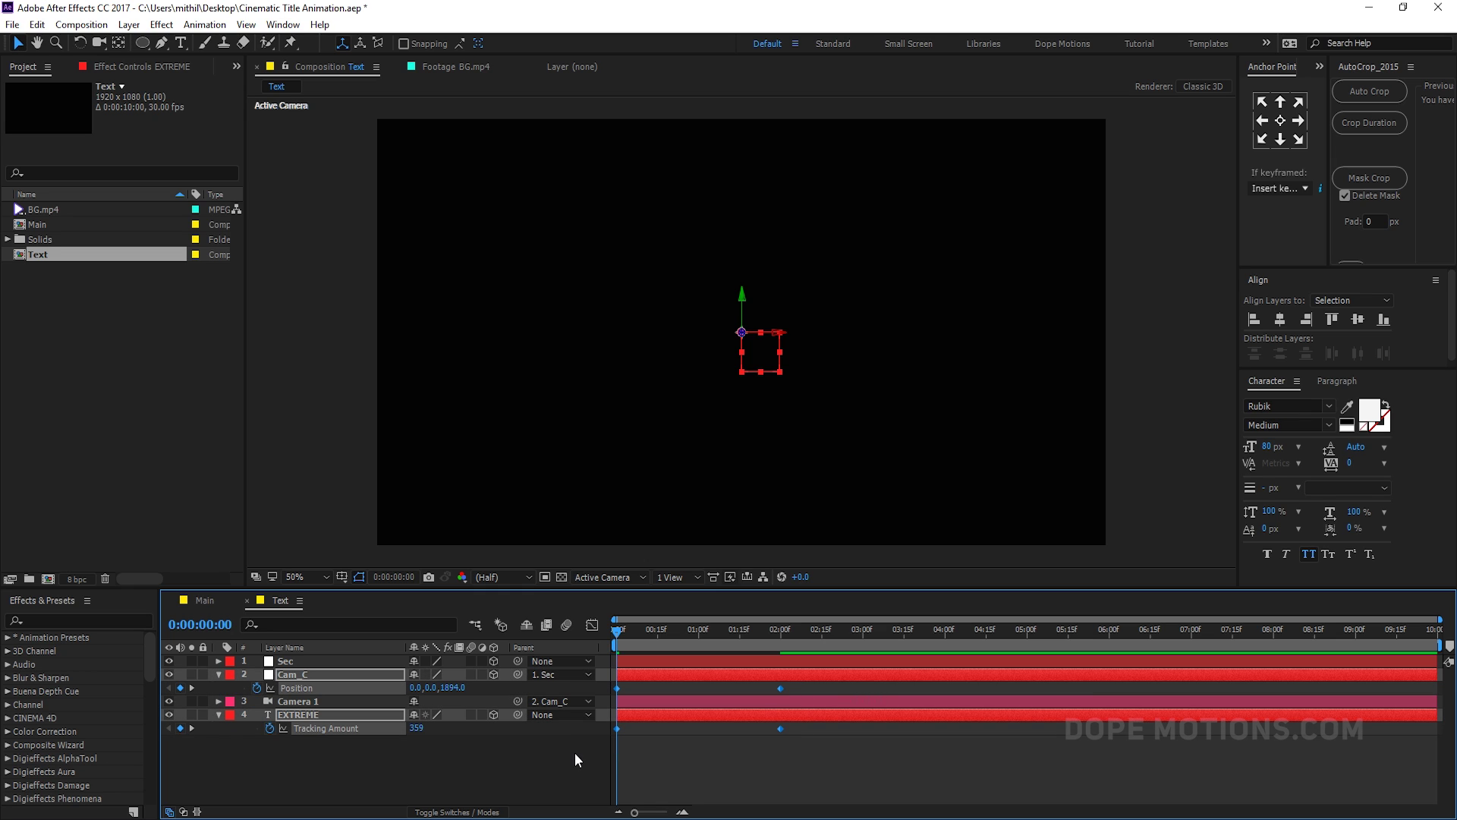
key("F9")
Step: Shape the speed graphs of both properties to peak early and slow gradually into the 2-second keyframes
left_click(594, 625)
left_click_drag(791, 741, 706, 754)
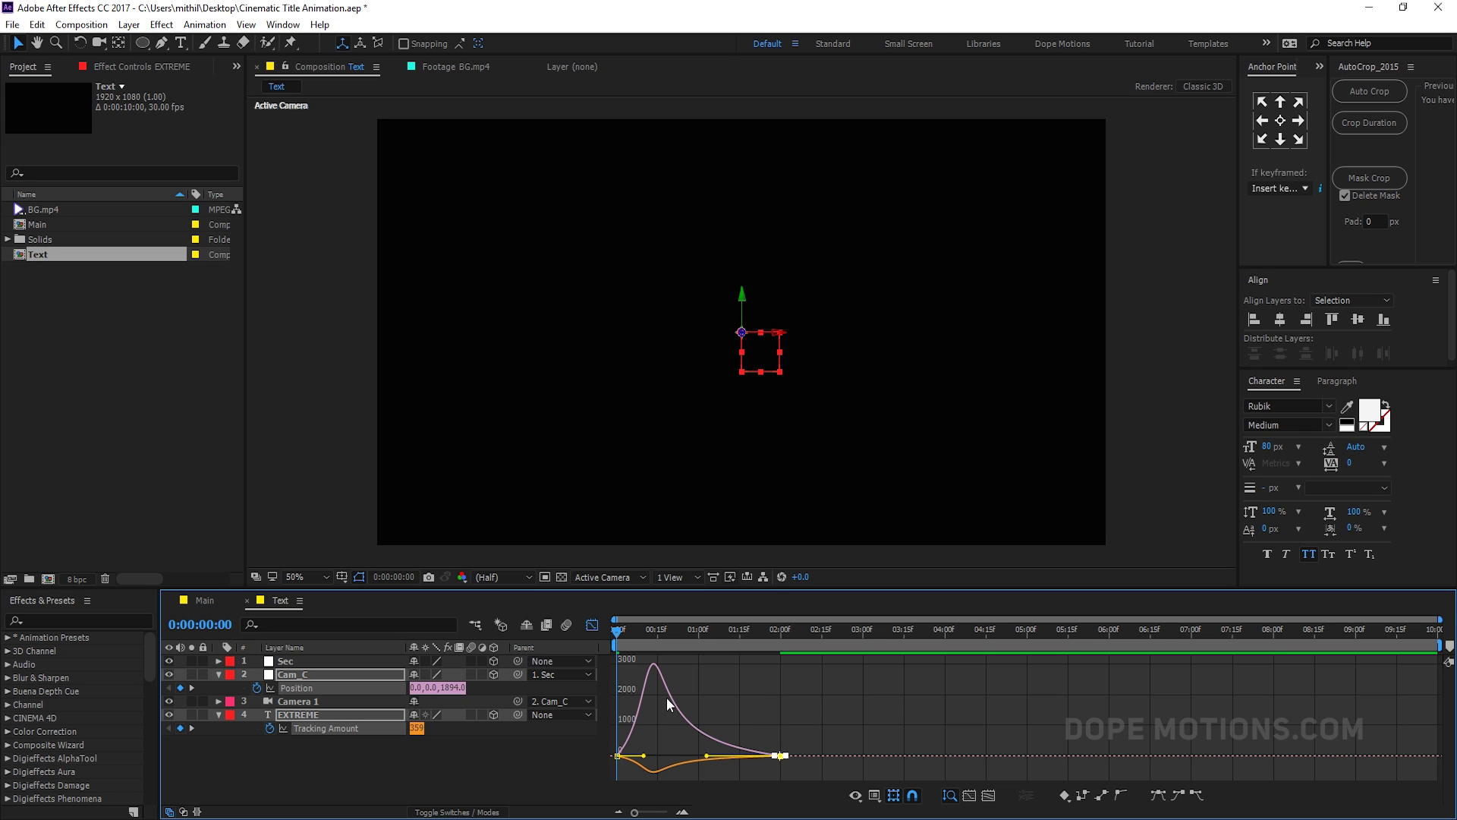
right_click(708, 690)
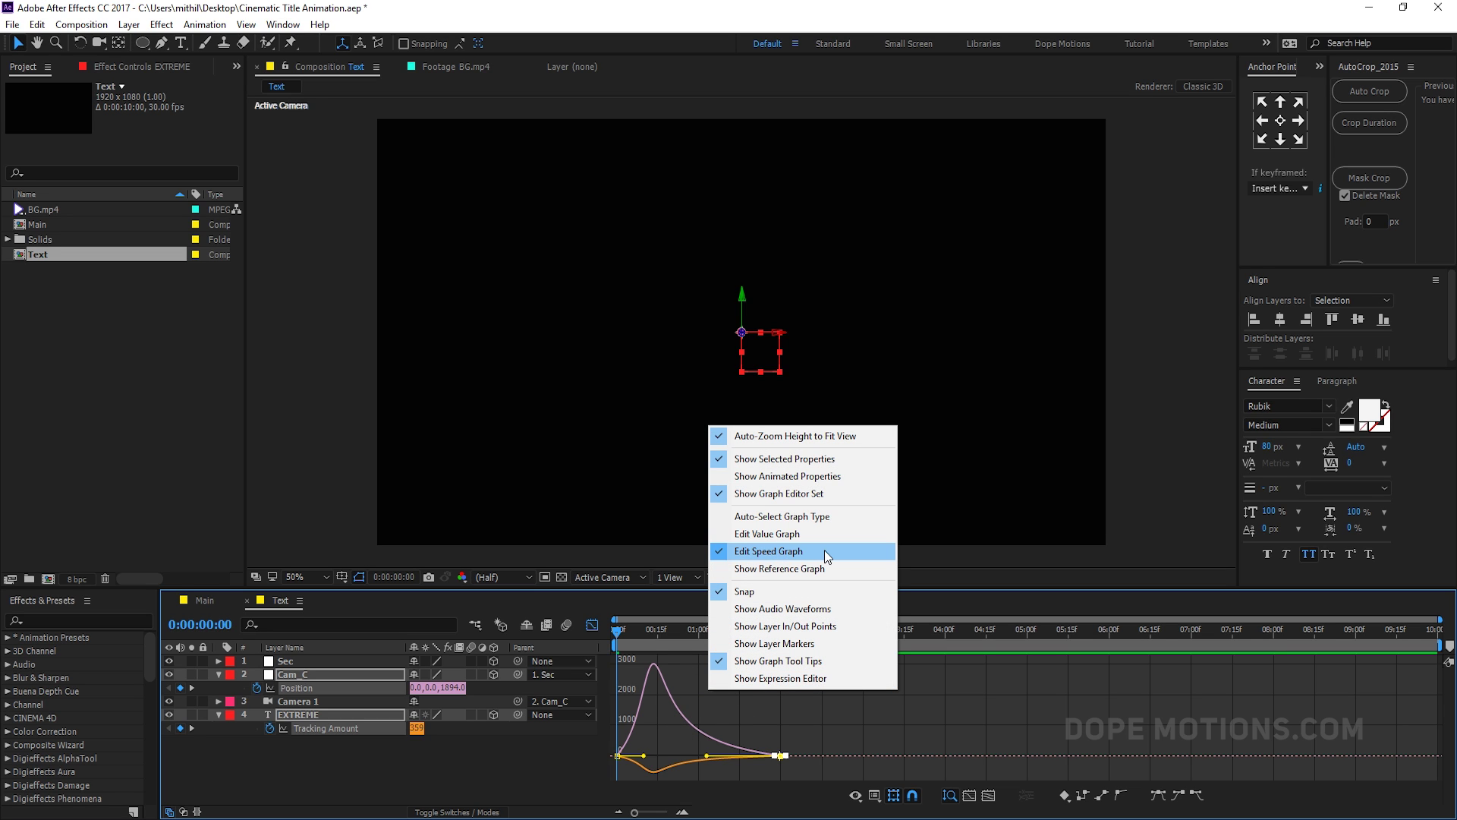
left_click(761, 536)
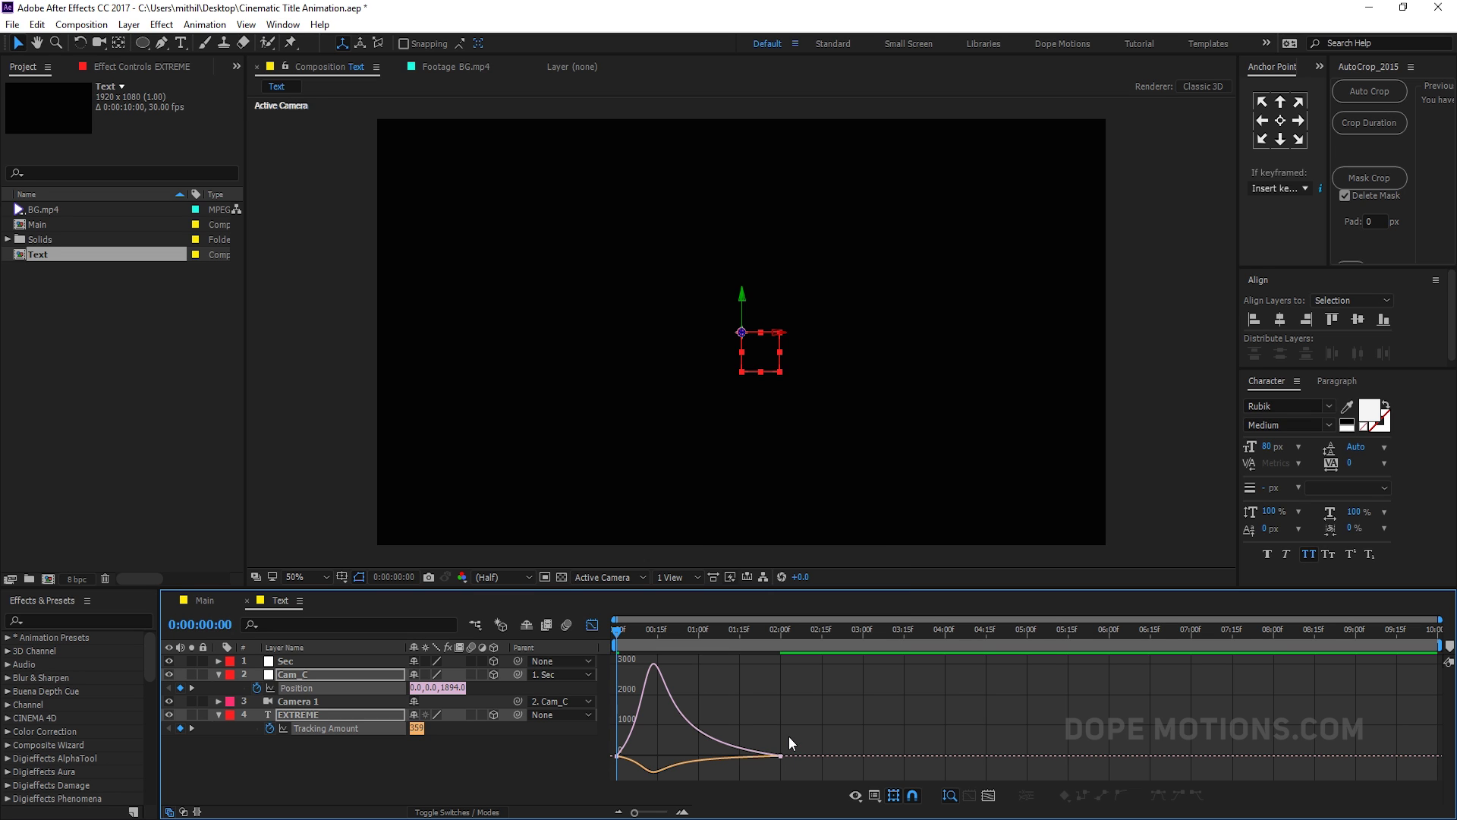
Step: Preview the eased animation, close the graph editor and collapse the Cam_C and EXTREME properties
key("space")
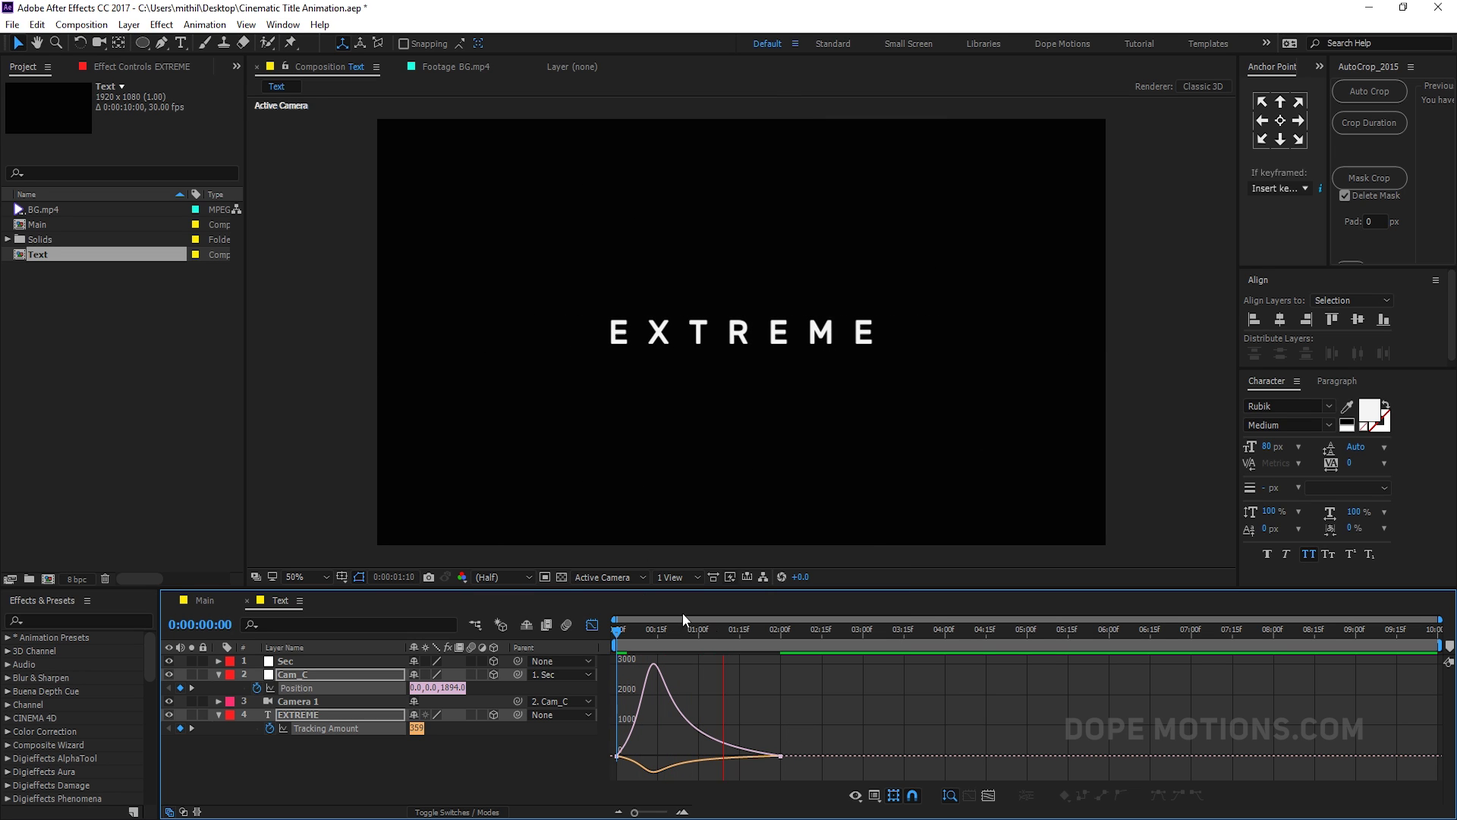
key("space")
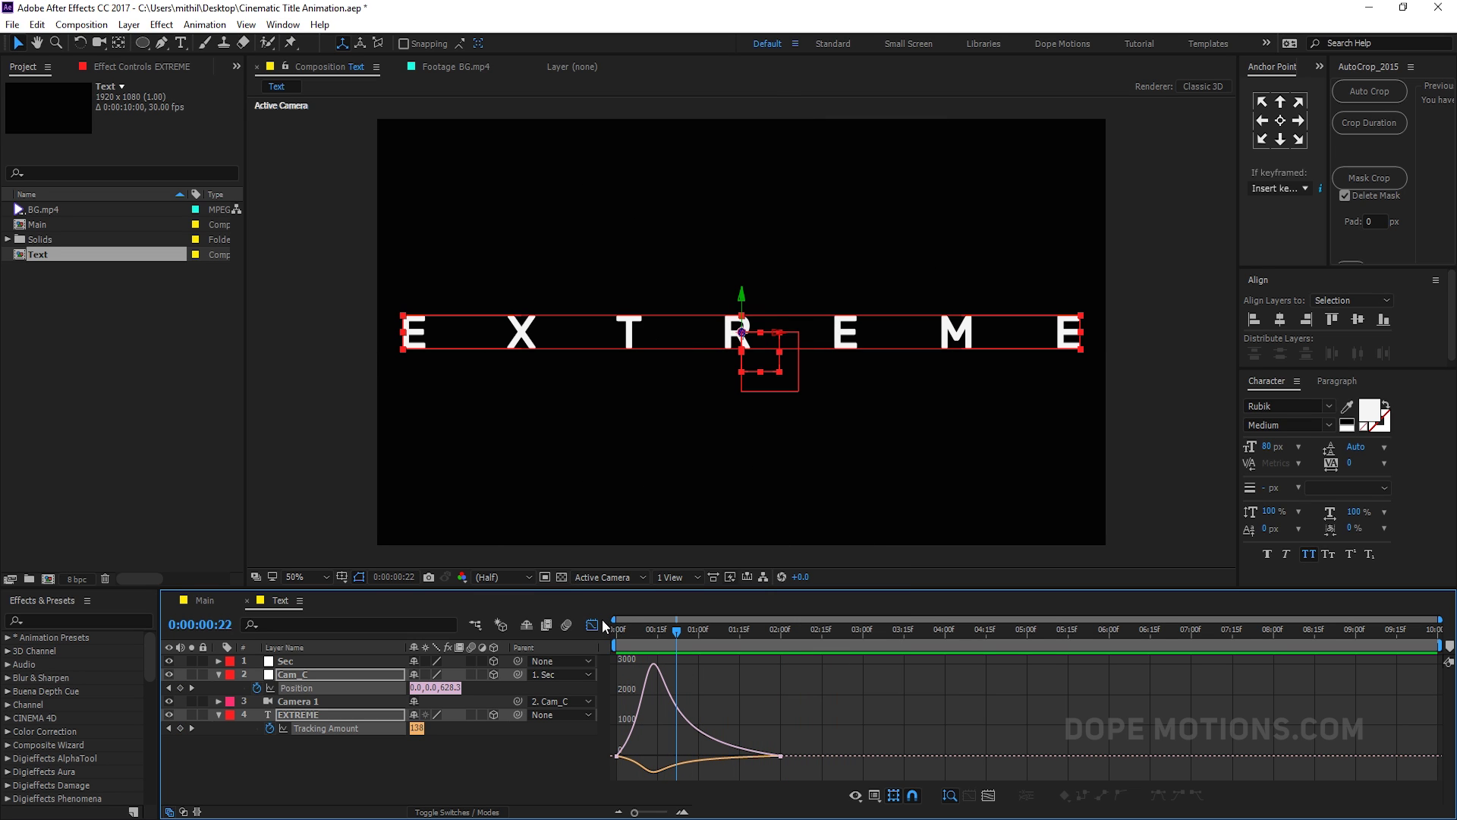
left_click(592, 624)
left_click(676, 634)
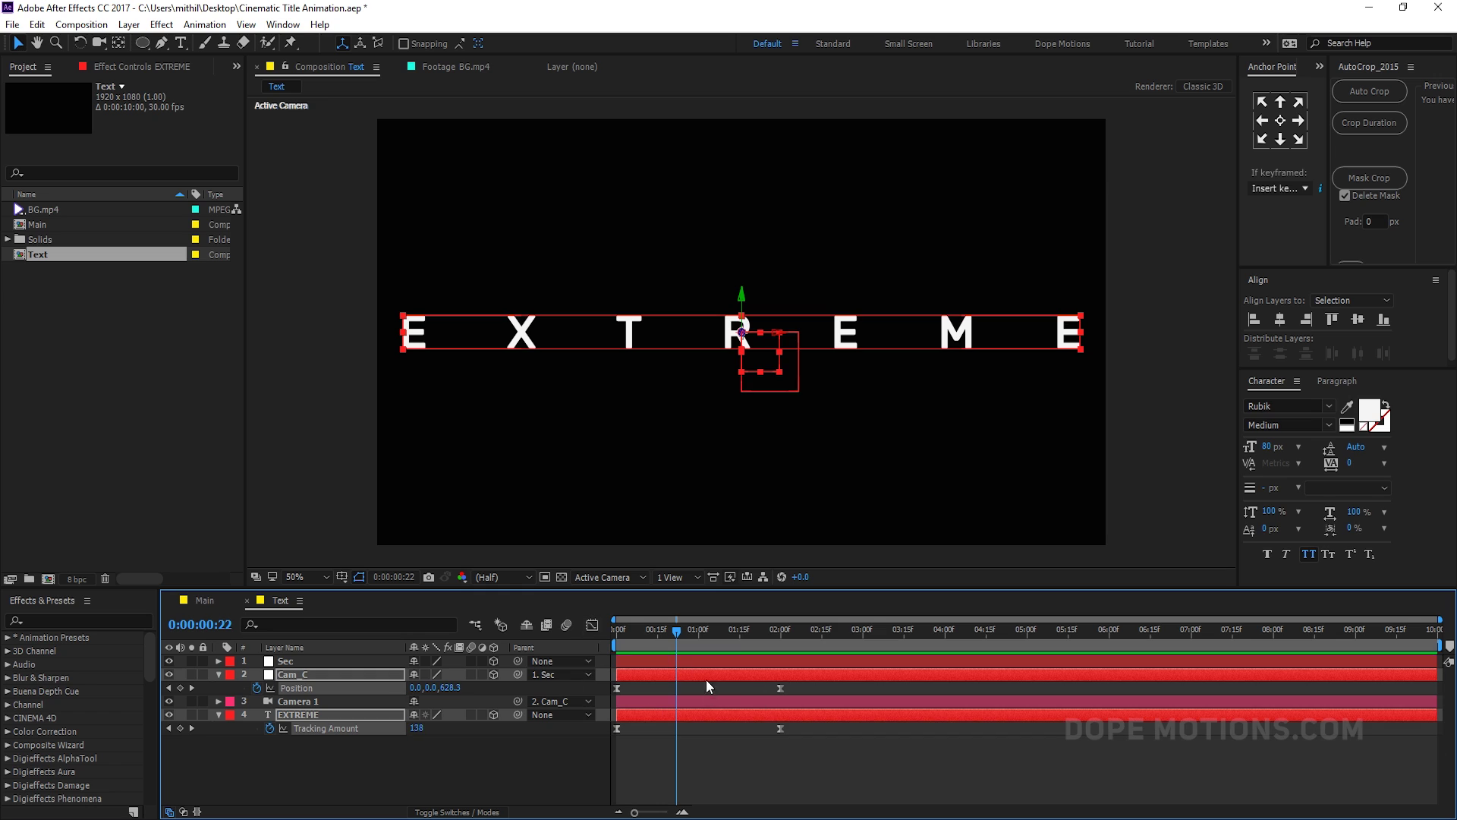
left_click(218, 674)
left_click(219, 701)
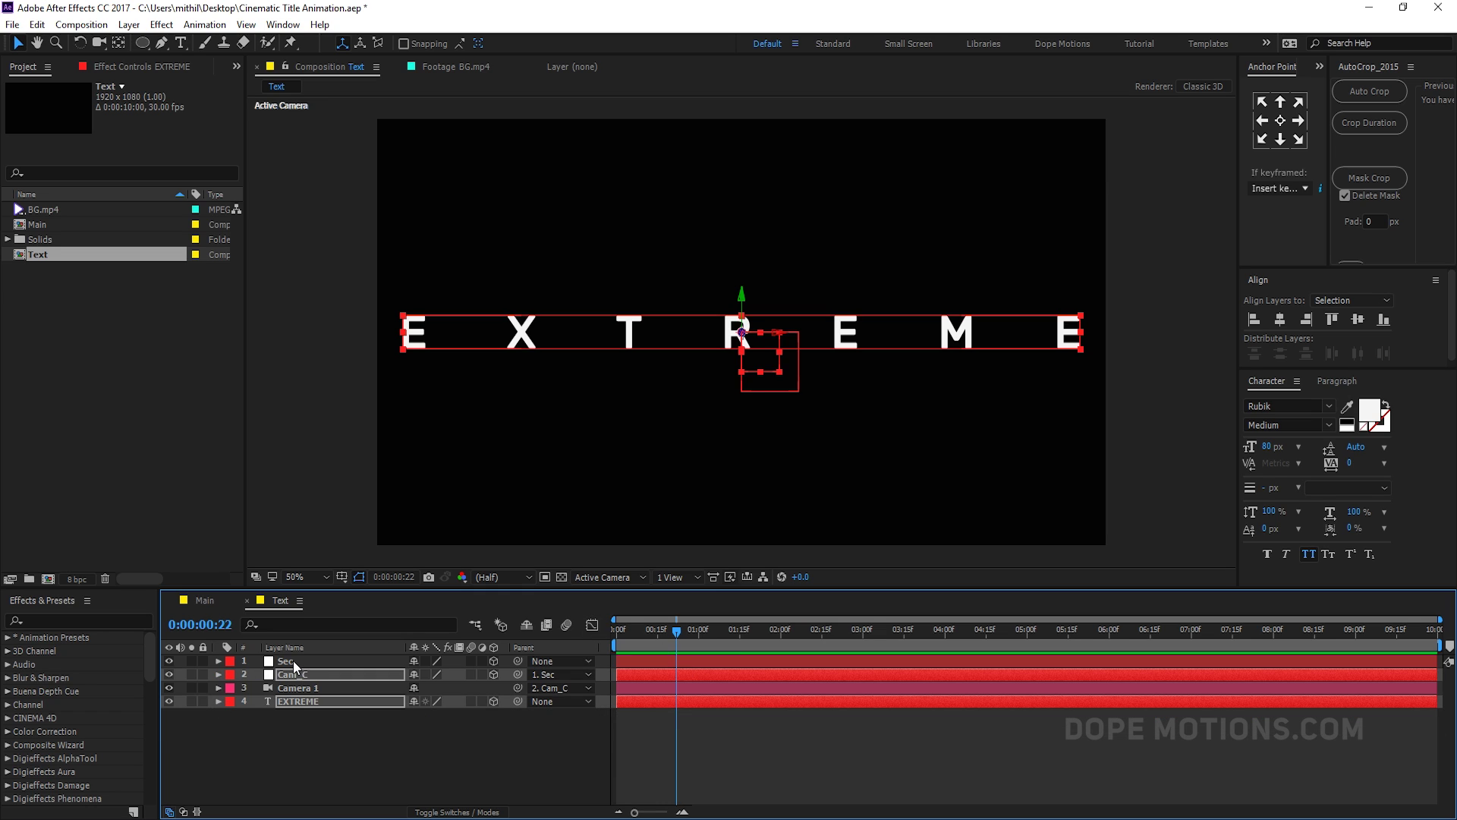
Step: Add a Position keyframe to the Sec null at 0:00:01:00
left_click(370, 661)
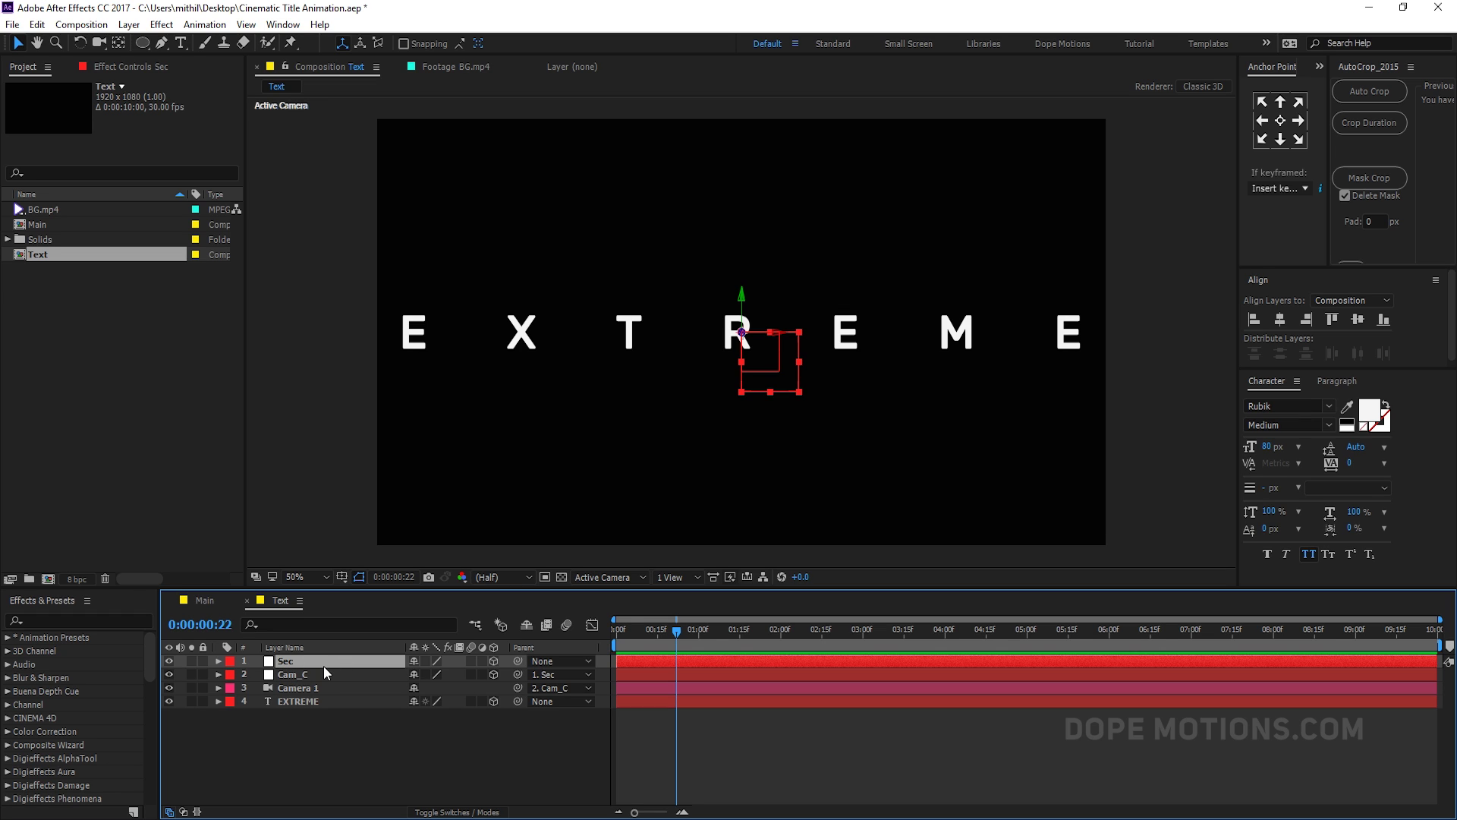
key("p")
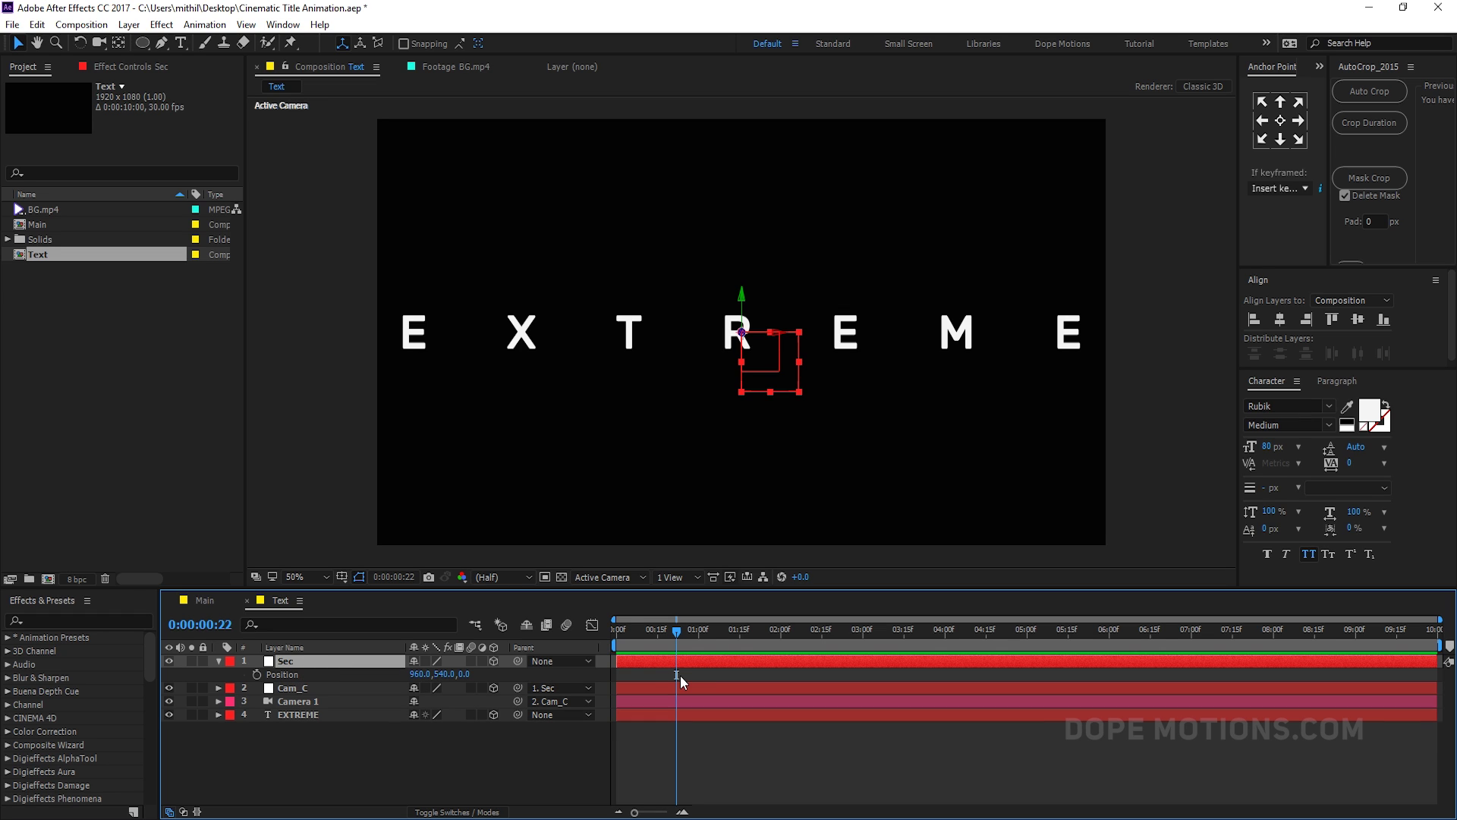
left_click_drag(680, 643, 699, 642)
left_click(257, 674)
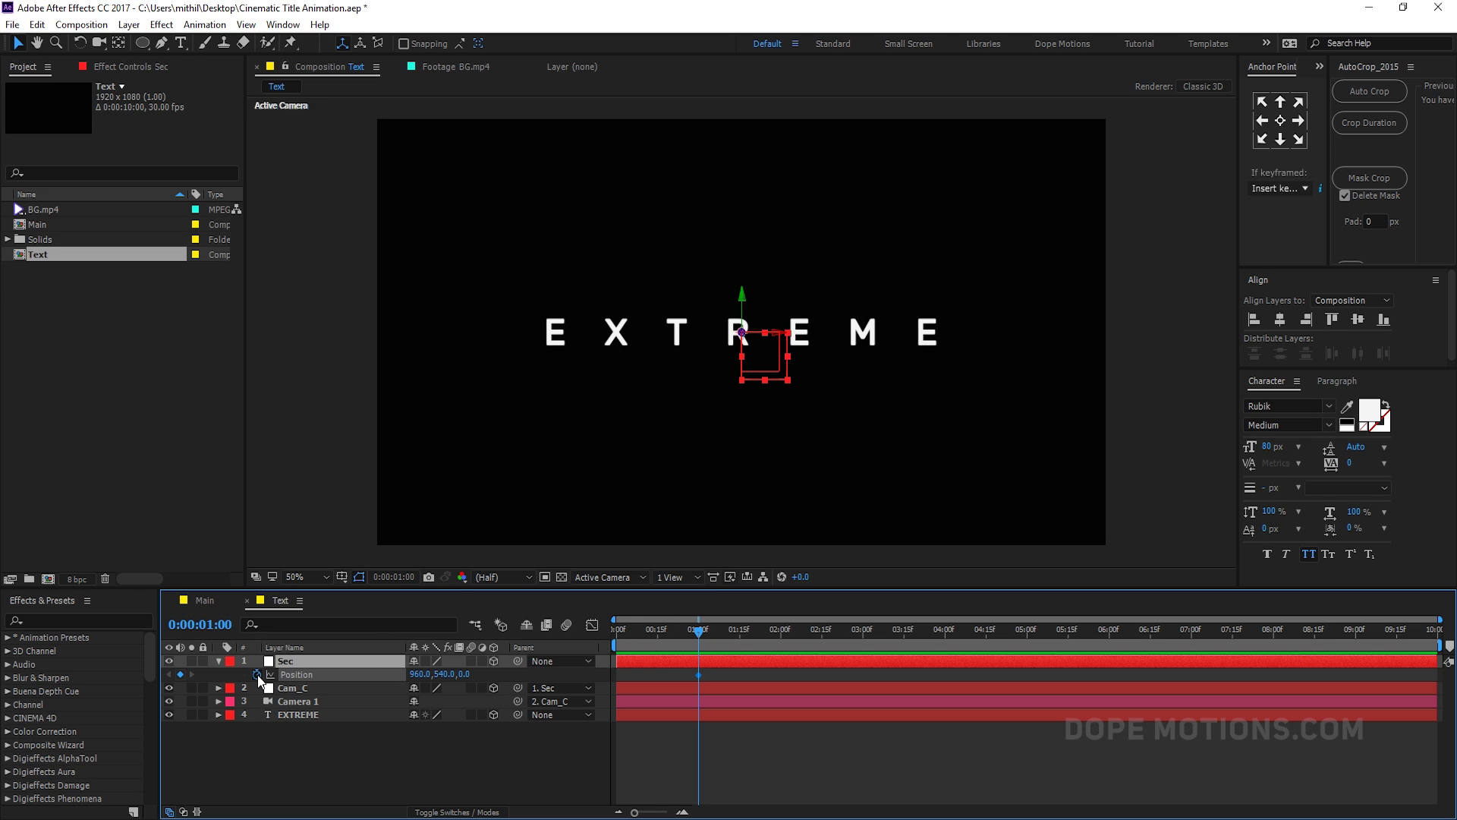
Step: Set the Sec null's Z position to -350 at 0:00:05:00
left_click(1028, 635)
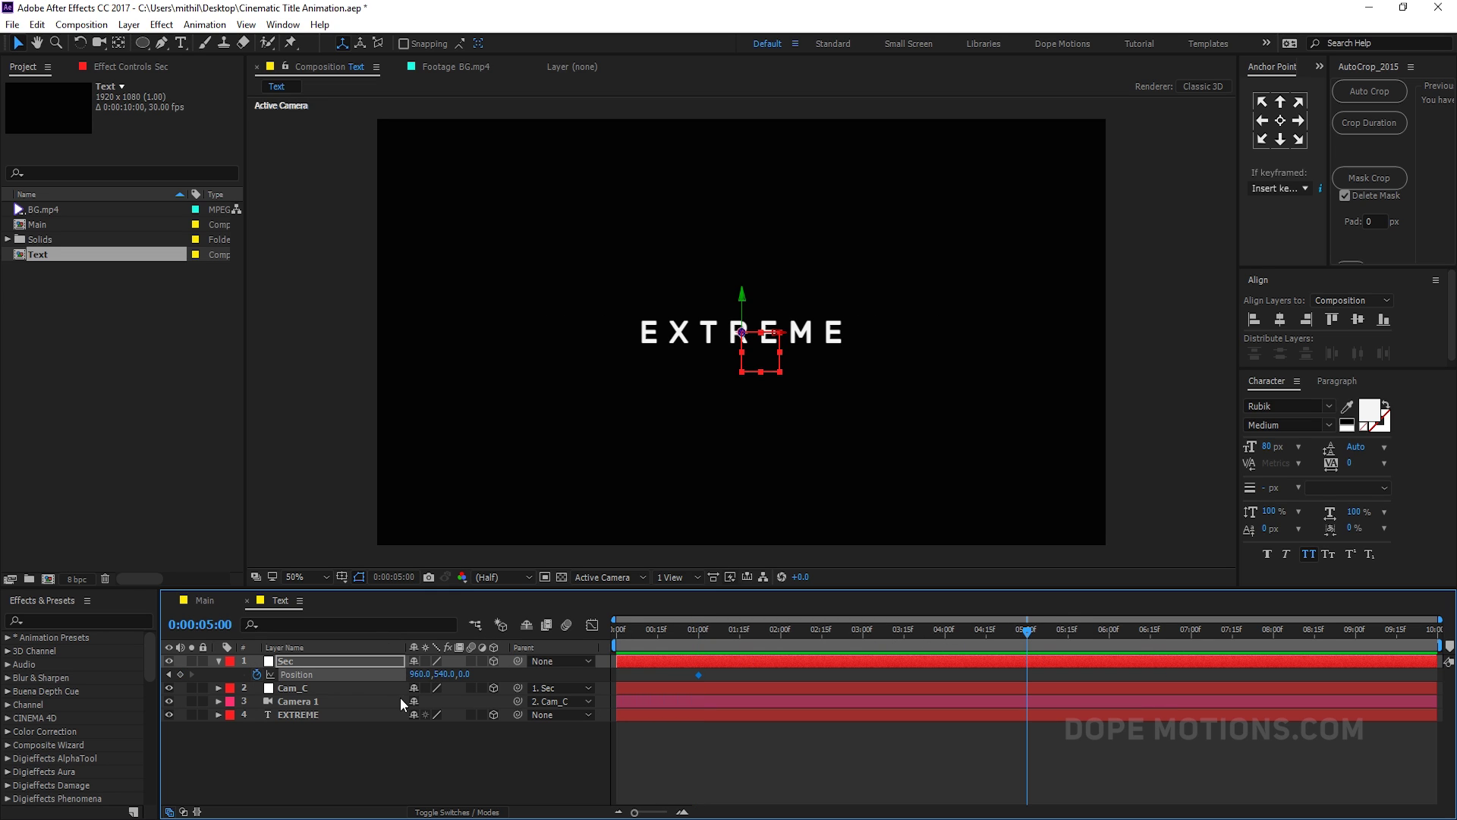
left_click_drag(467, 676, 347, 677)
left_click(471, 674)
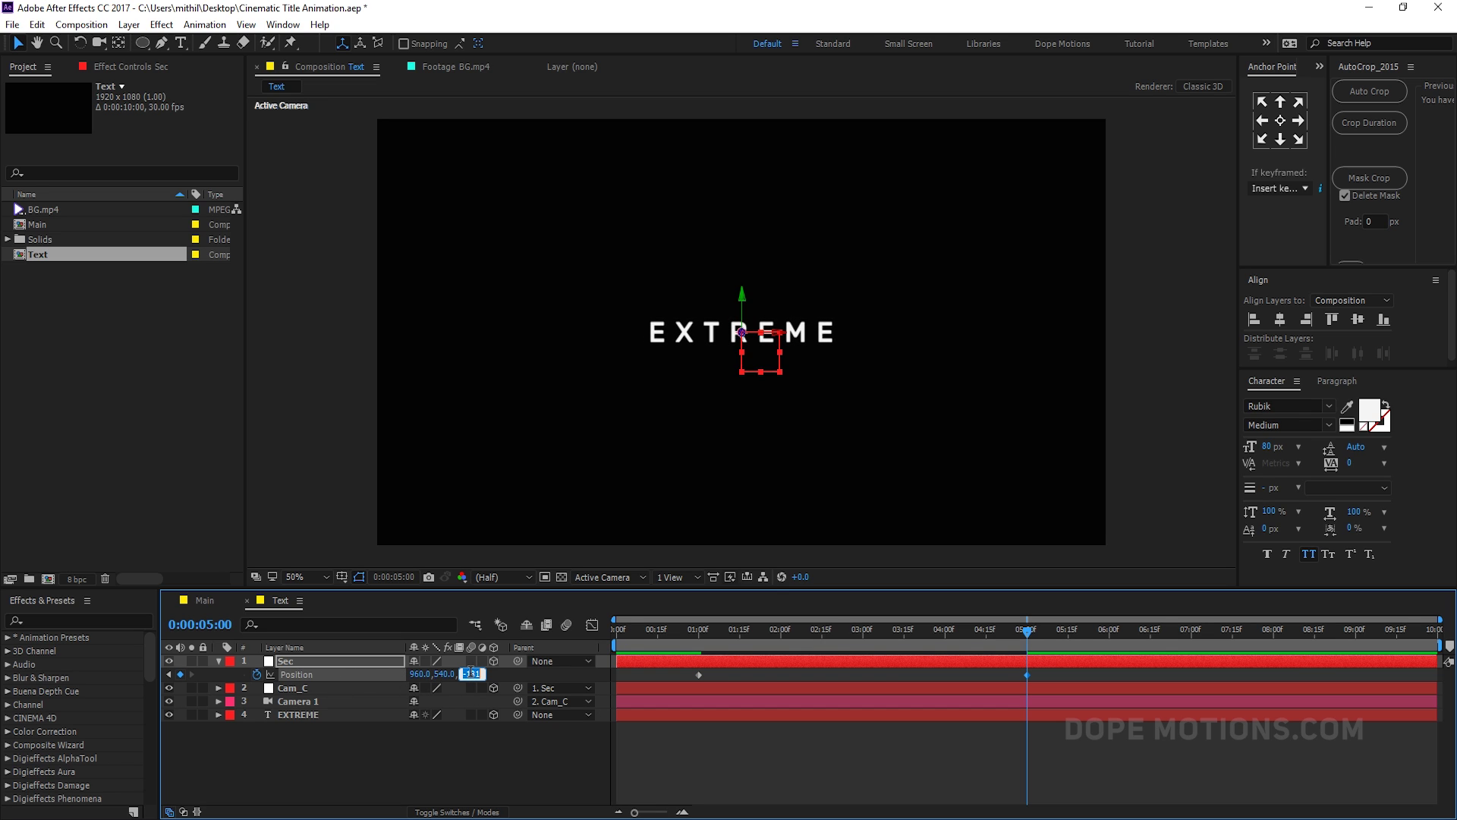
type("-350")
left_click(690, 663)
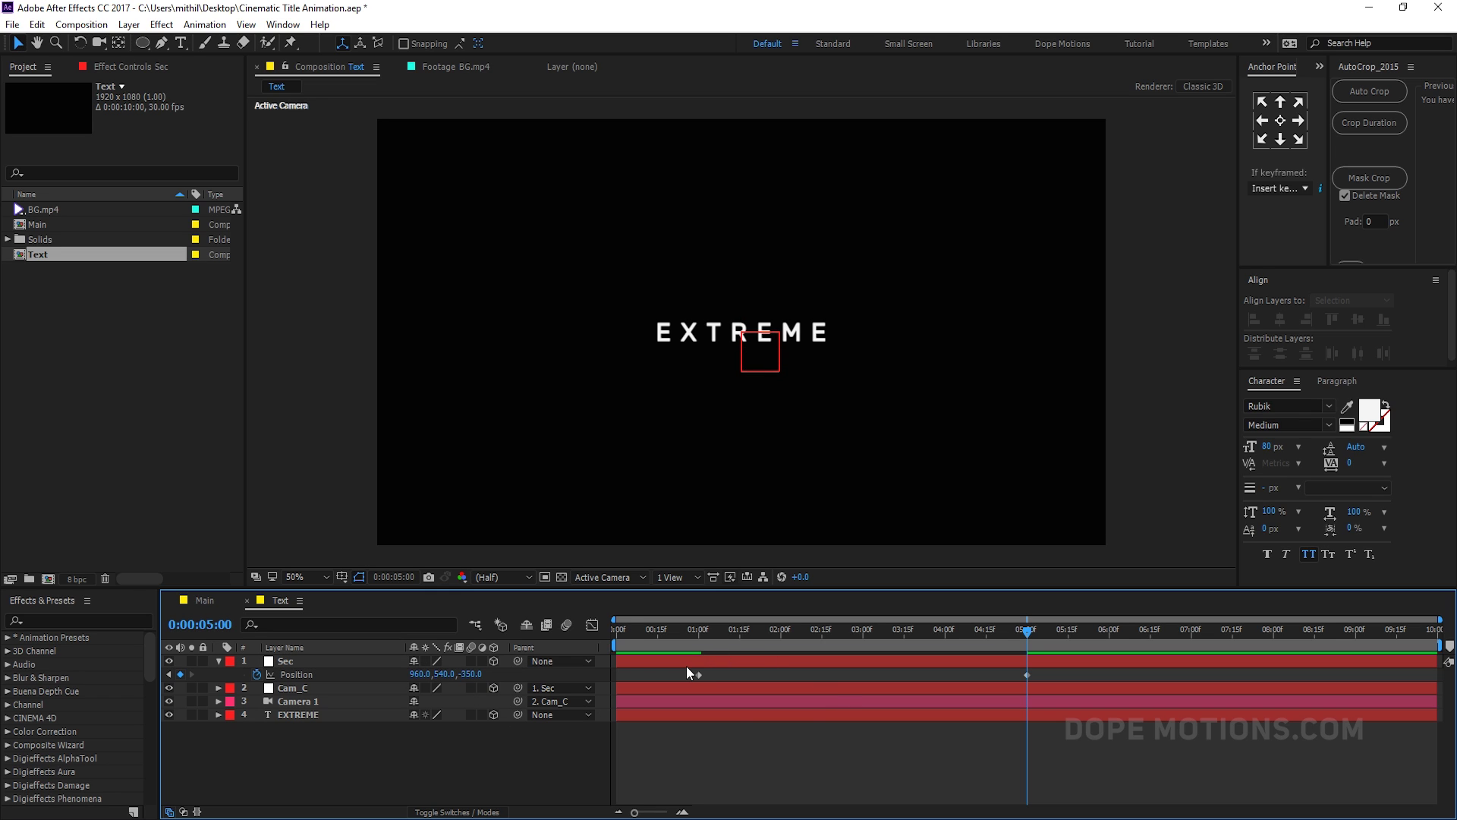
Step: Apply Easy Ease to both Sec Position keyframes, preview the slow drift and collapse the layer's properties
left_click_drag(682, 671, 1065, 677)
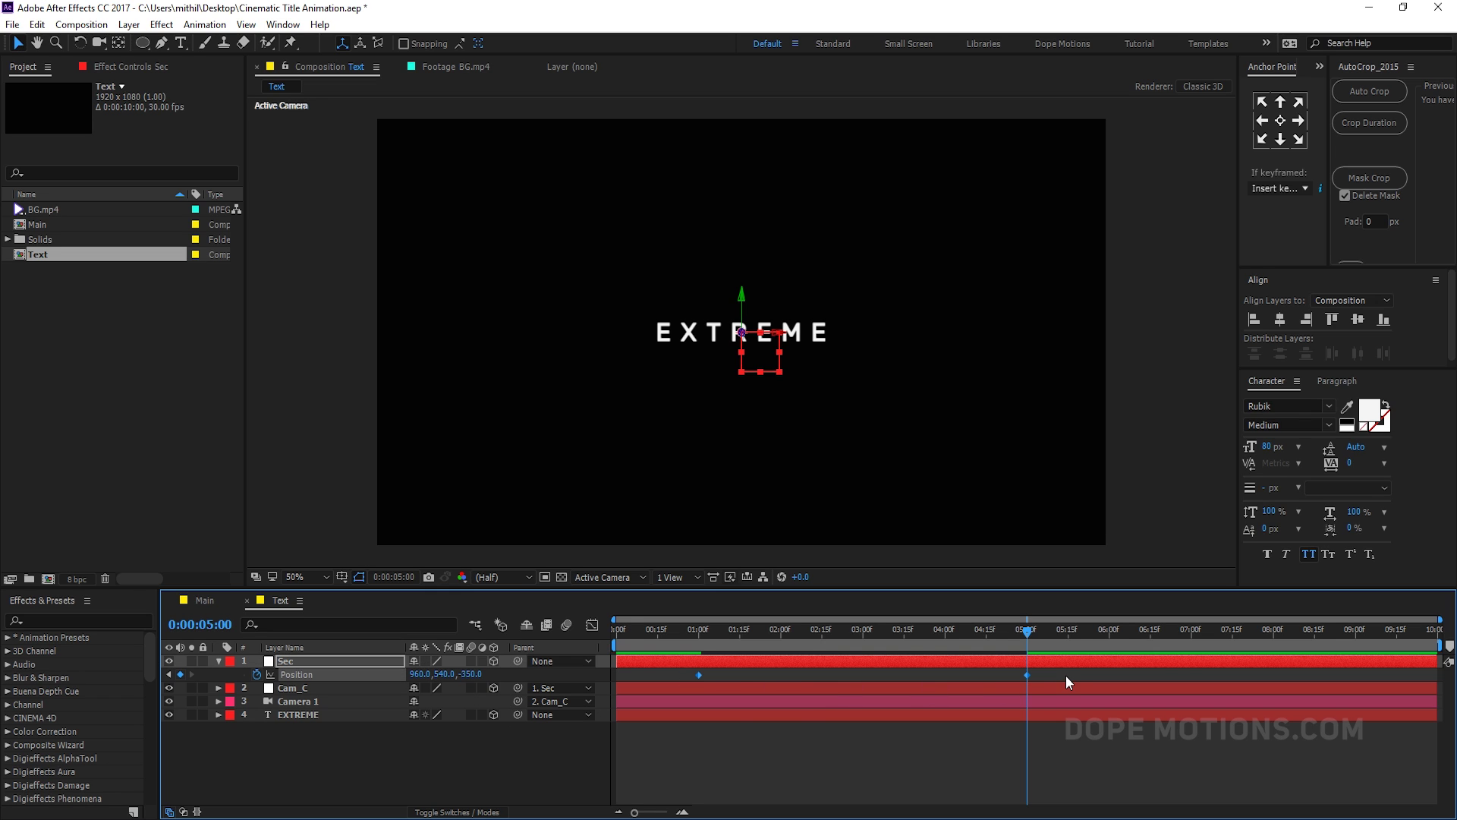
left_click(695, 630)
key("space")
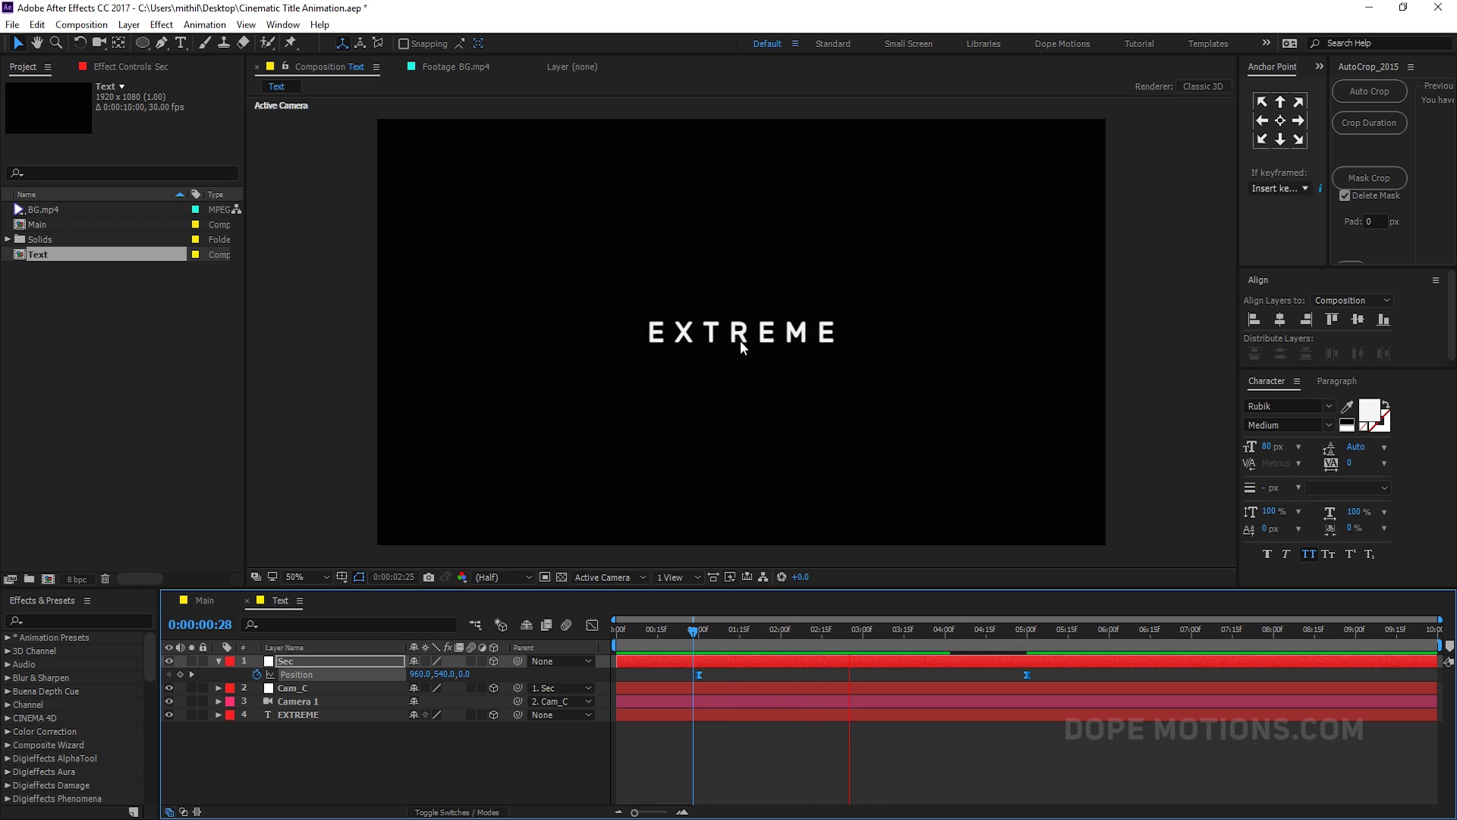
left_click_drag(697, 632, 664, 658)
key("space")
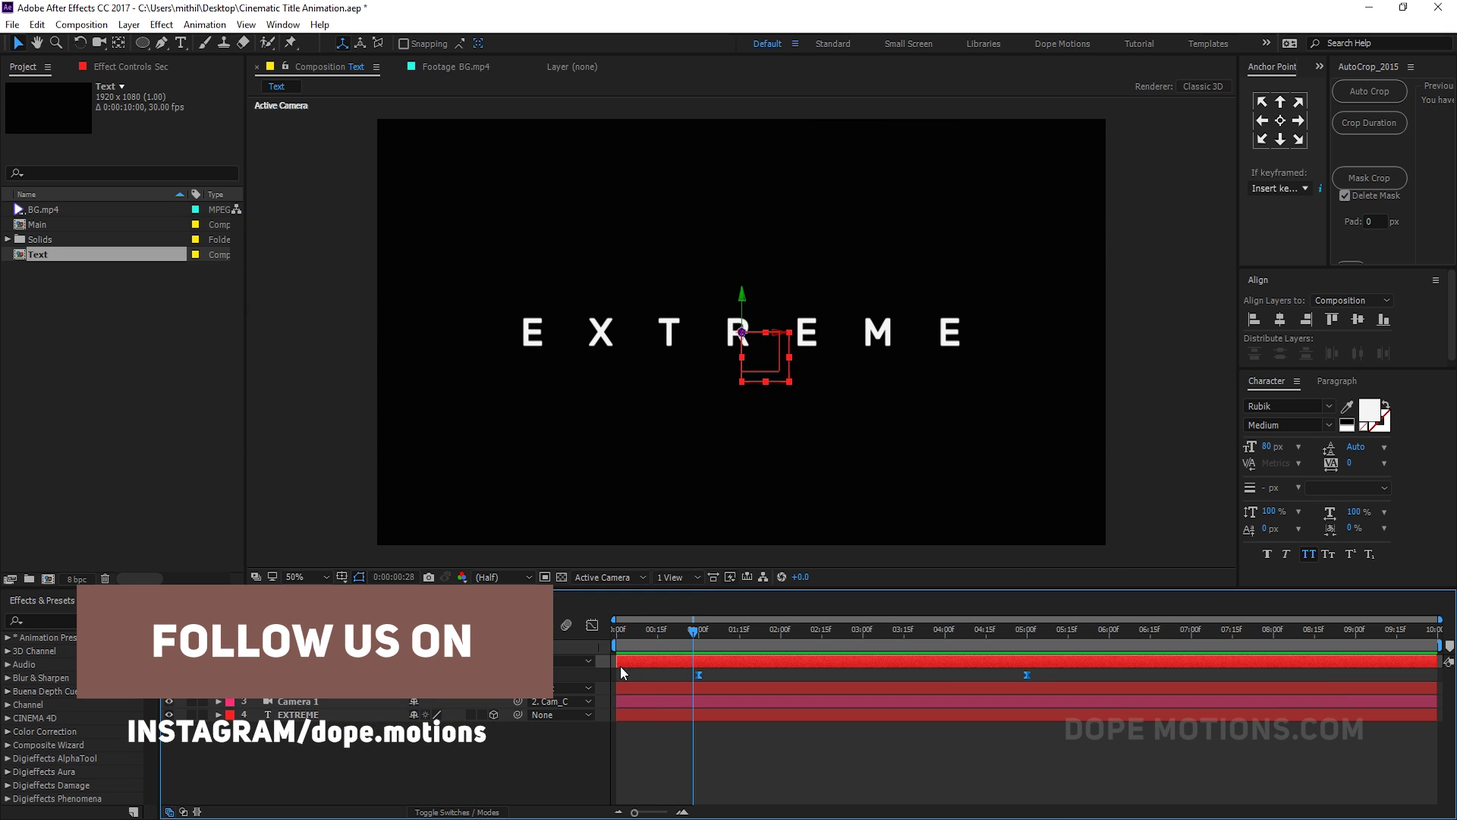
key("u")
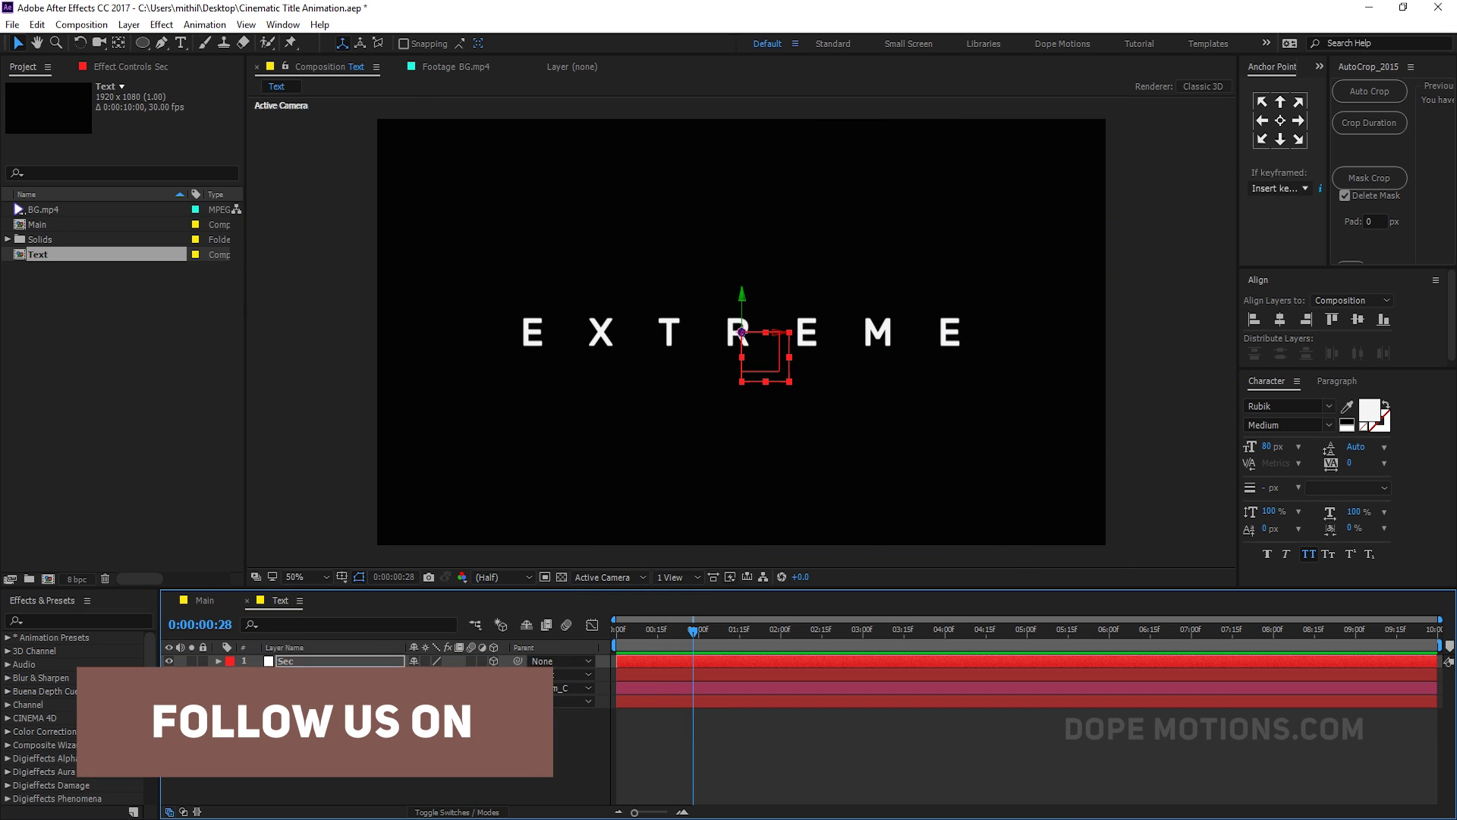
Step: Enable motion blur on Cam_C and EXTREME, check it in the composition, and switch composition motion blur off for previewing
left_click(470, 674)
left_click(470, 701)
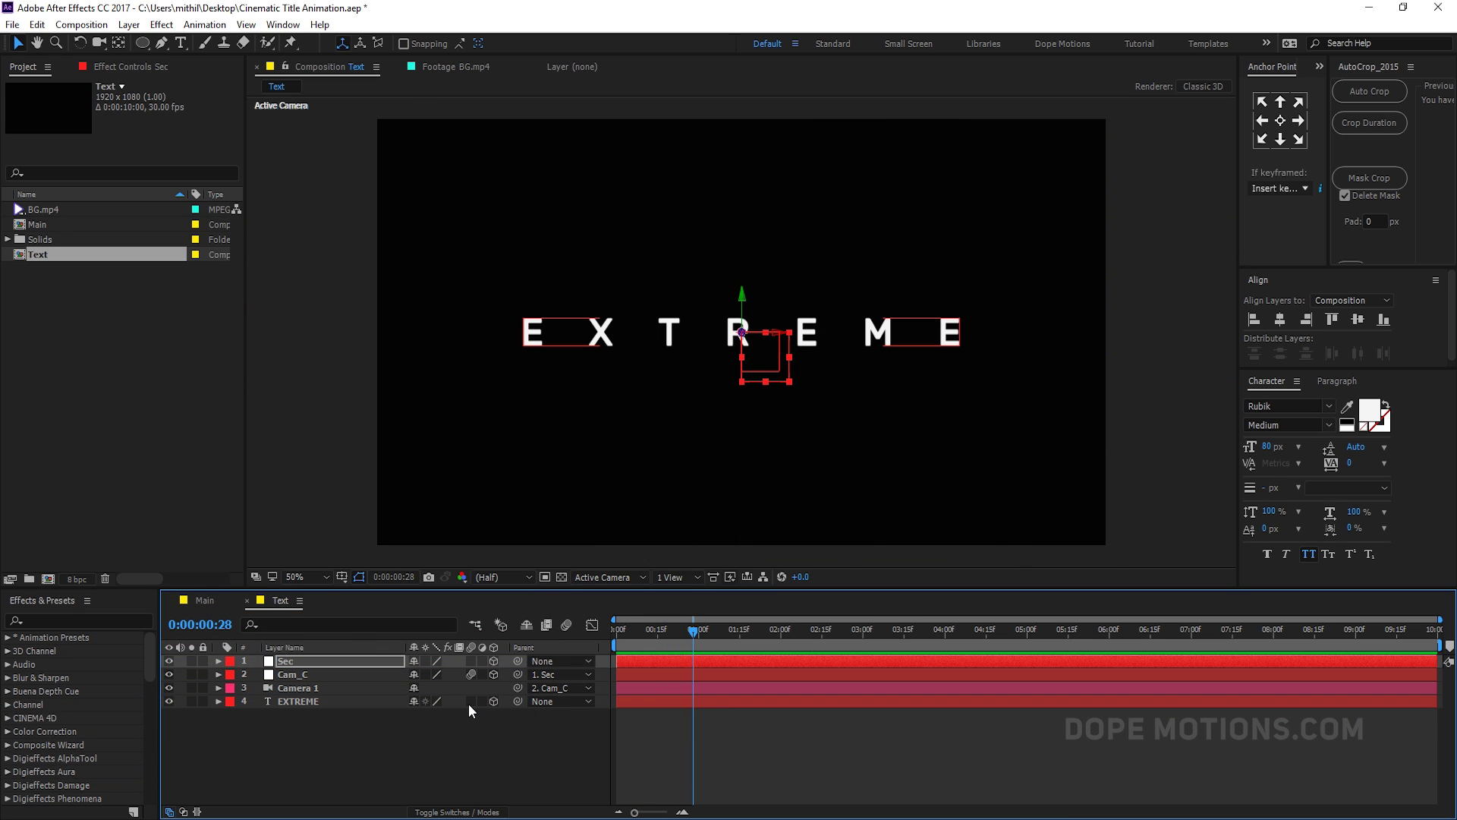
left_click(566, 625)
mouse_move(648, 631)
left_mouse_down()
mouse_move(633, 631)
mouse_move(687, 626)
mouse_move(625, 628)
mouse_move(649, 630)
left_mouse_up()
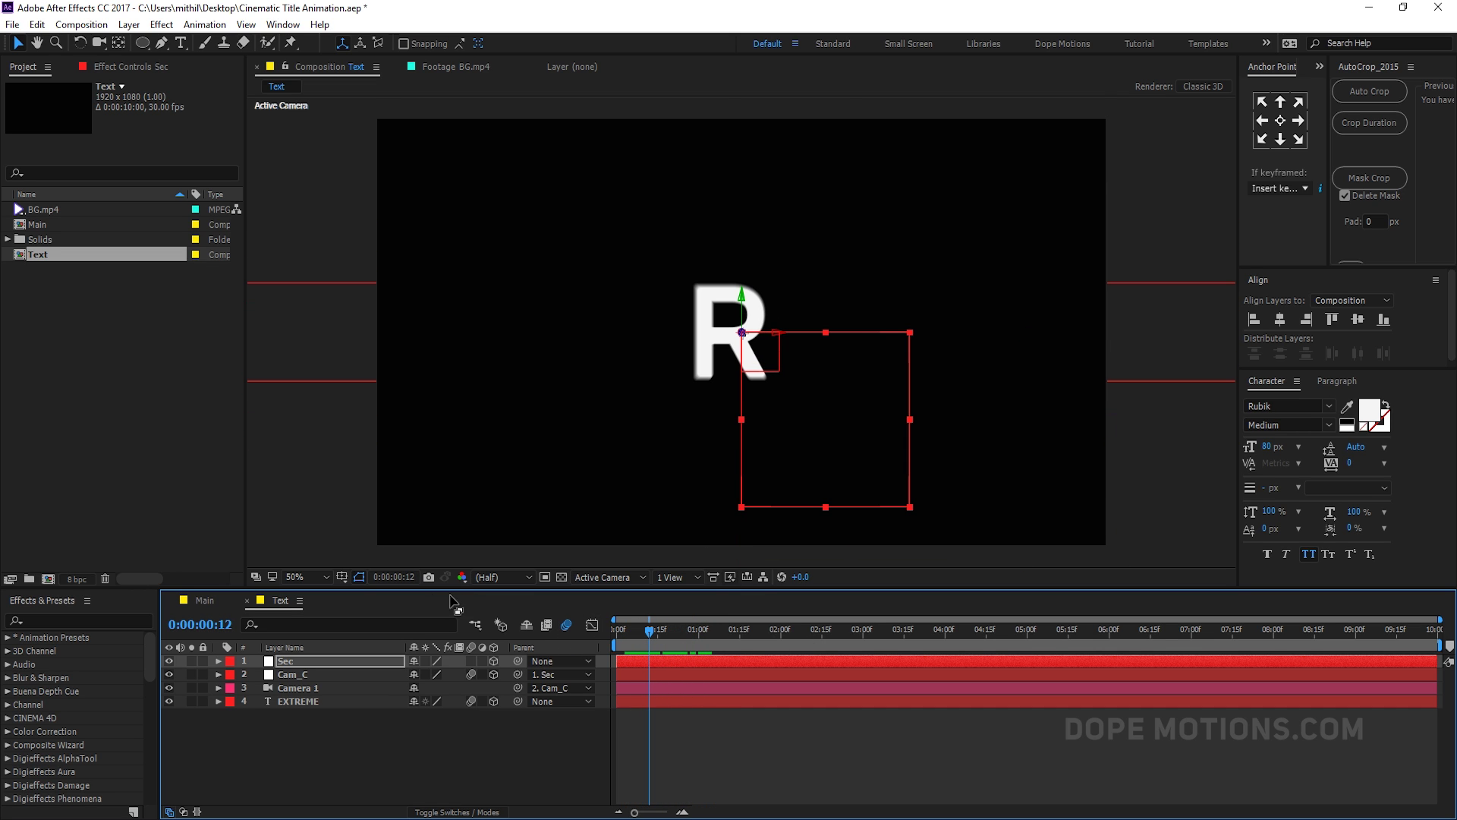
left_click(566, 624)
key("space")
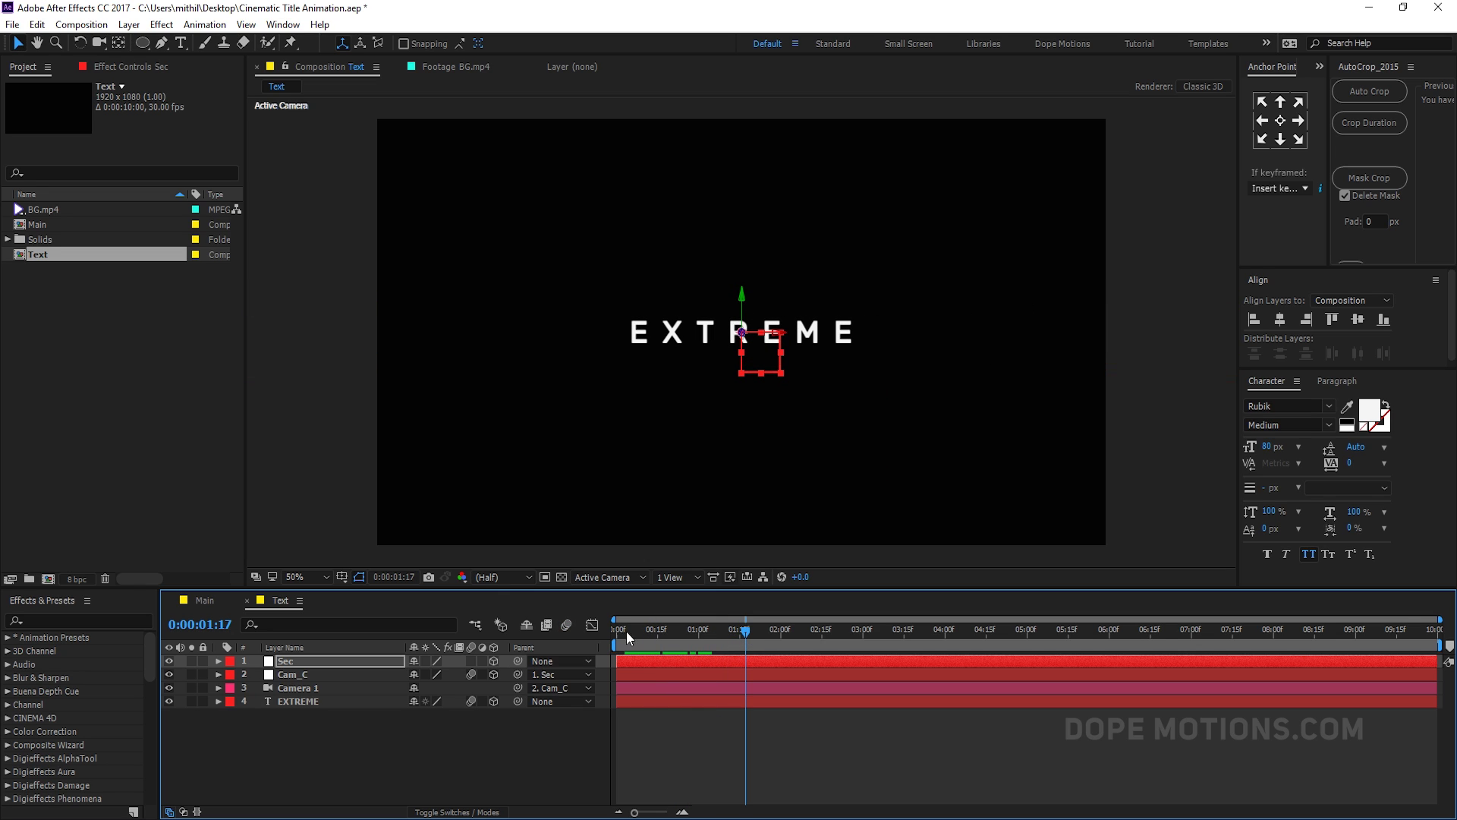
Step: Hide the Sec and Cam_C nulls and deselect all layers
left_click(168, 661)
left_click(169, 674)
left_click(316, 744)
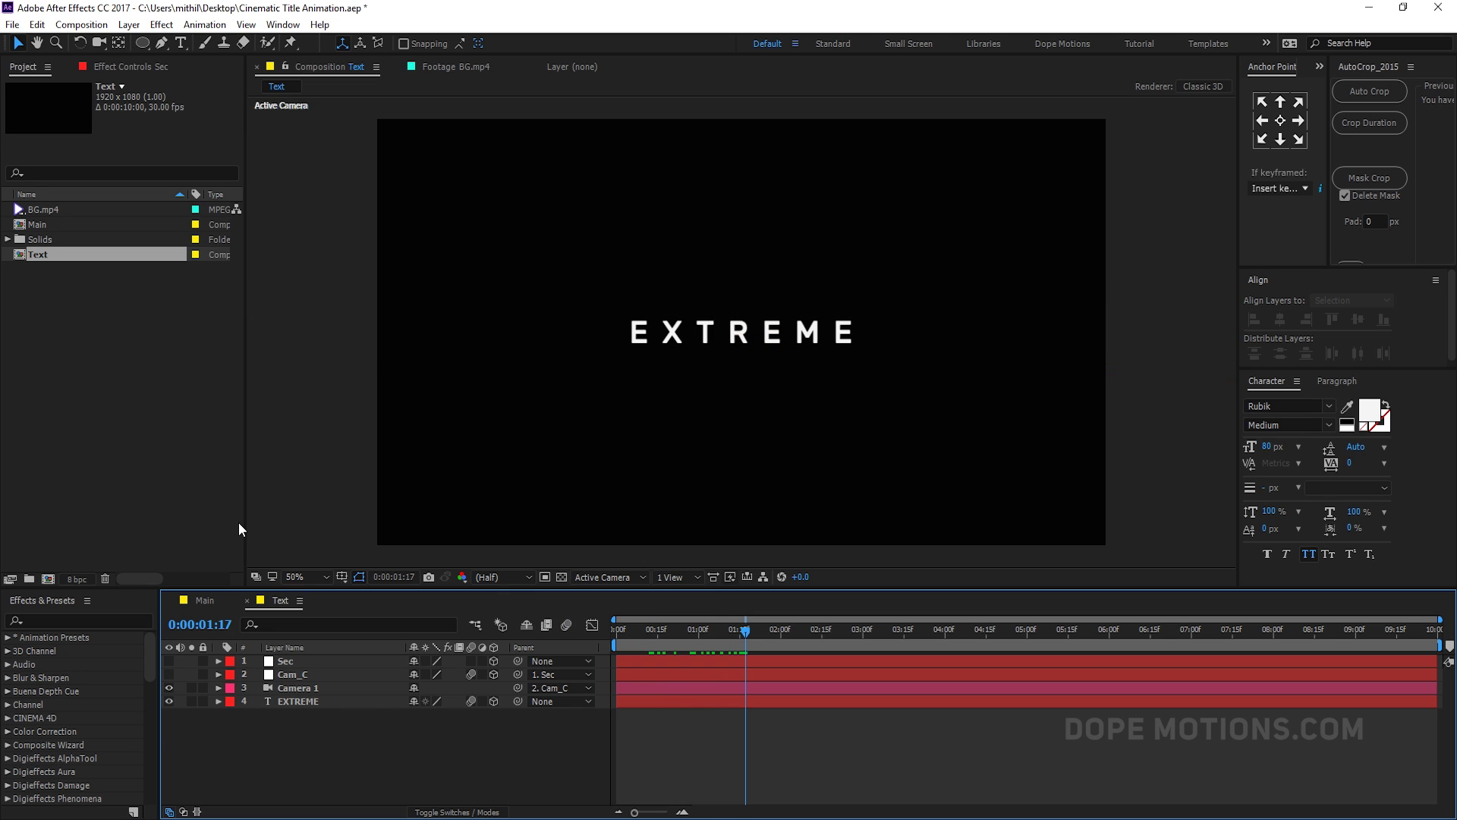
Step: Apply the Gradient Ramp effect to the EXTREME text layer
left_click_drag(246, 522, 292, 523)
left_click(302, 702)
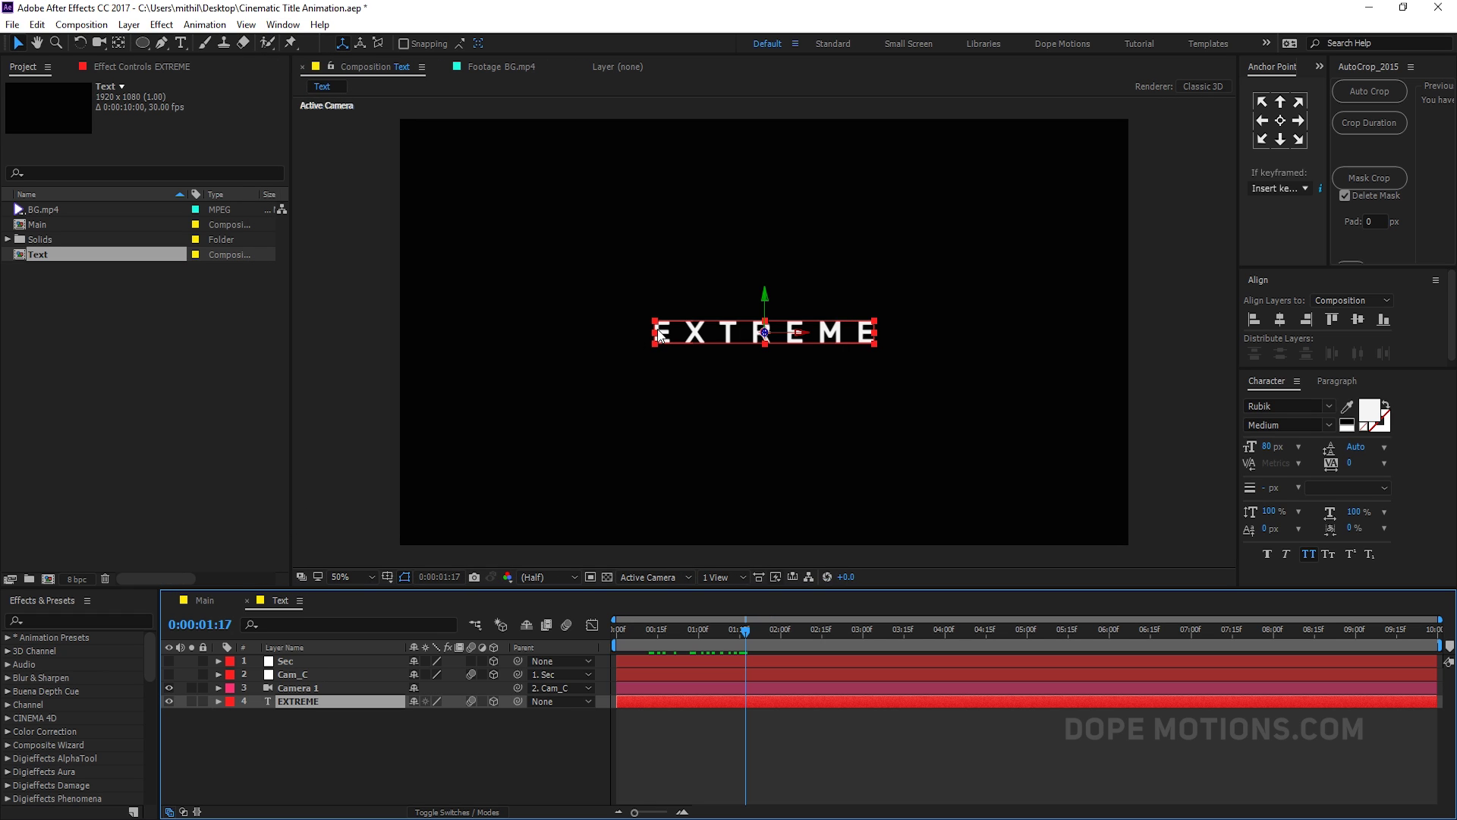
key("ctrl+space")
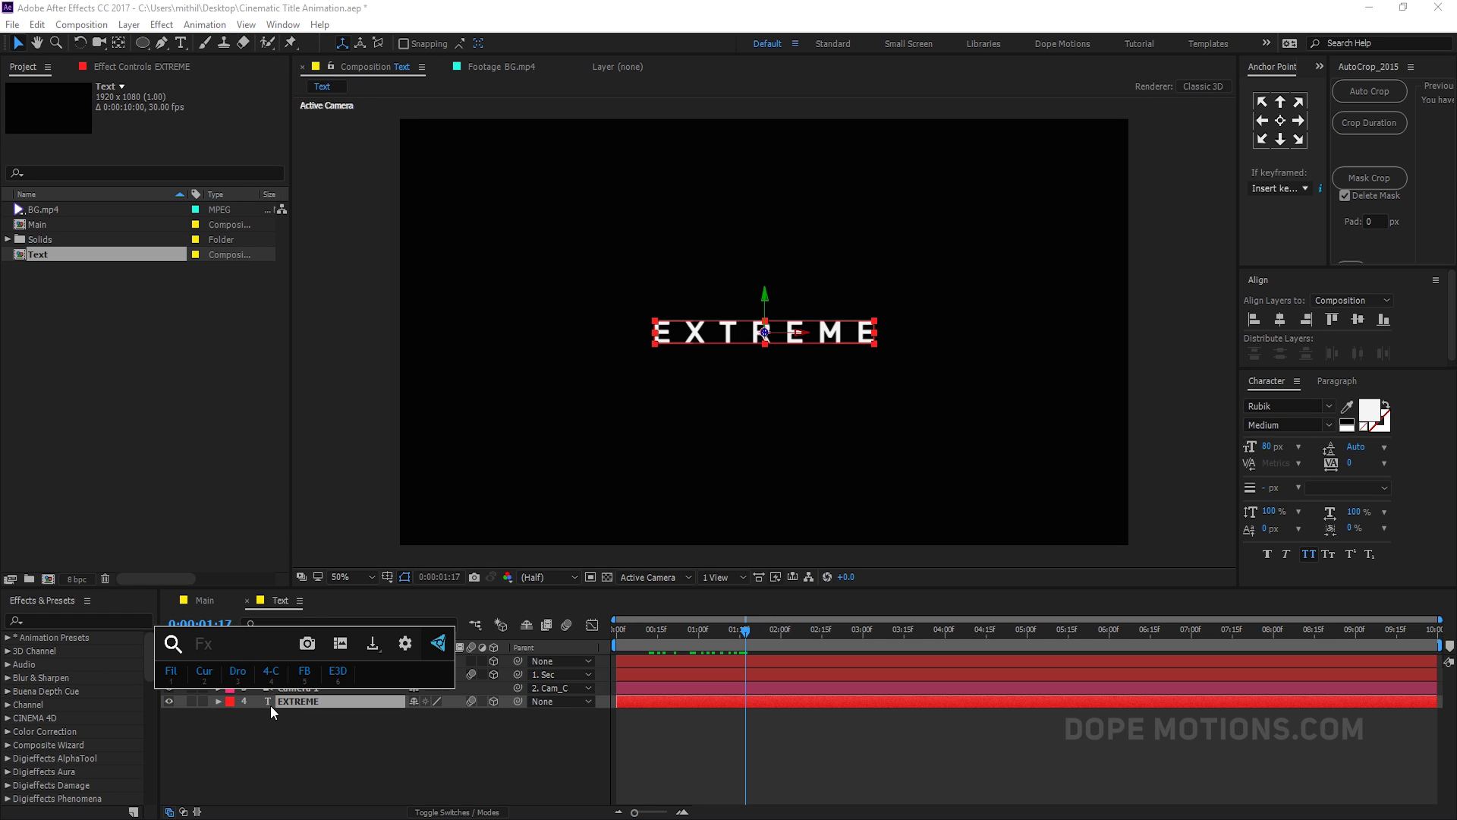
type("grad")
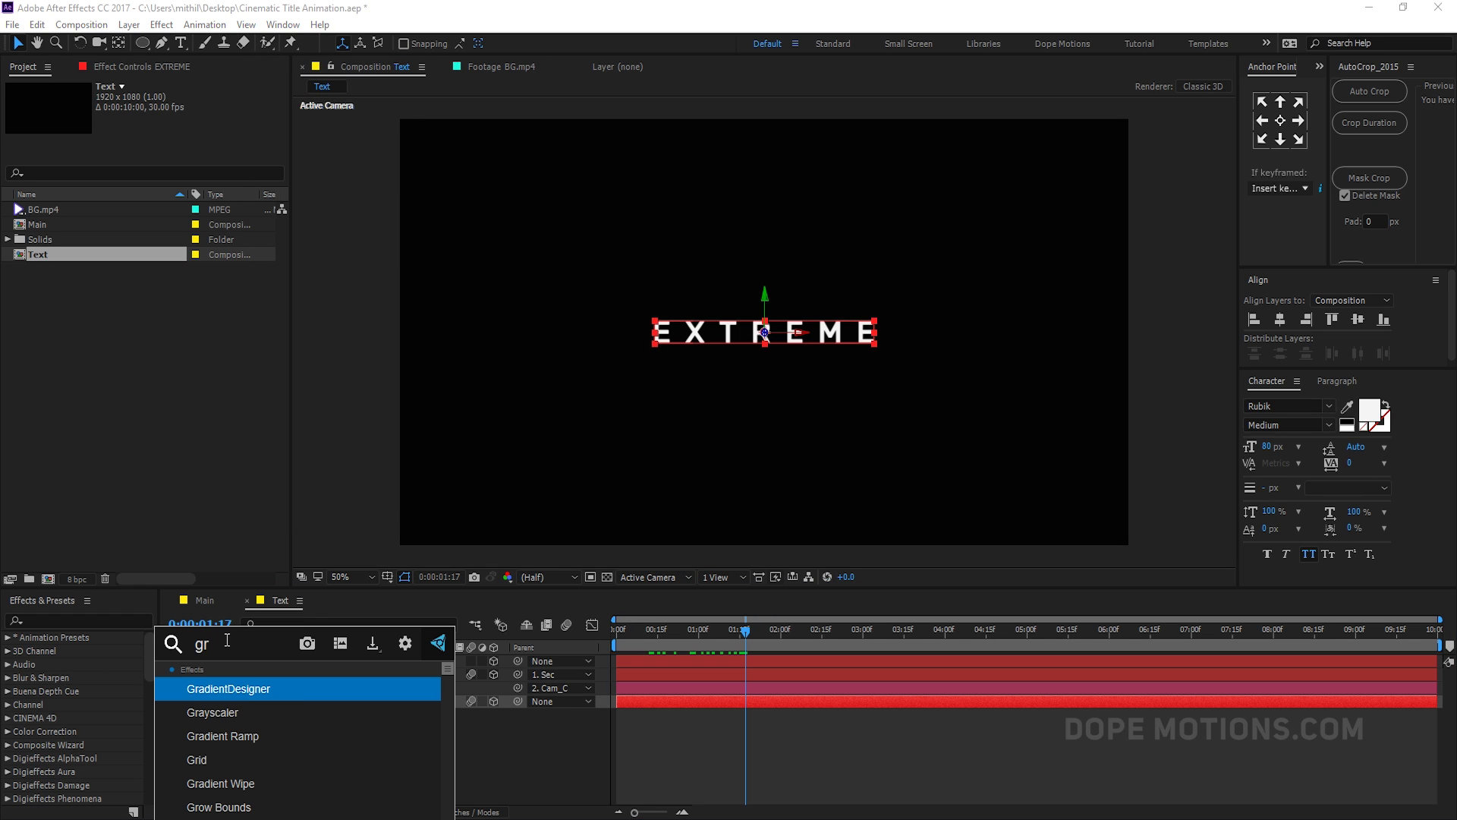
left_click(228, 712)
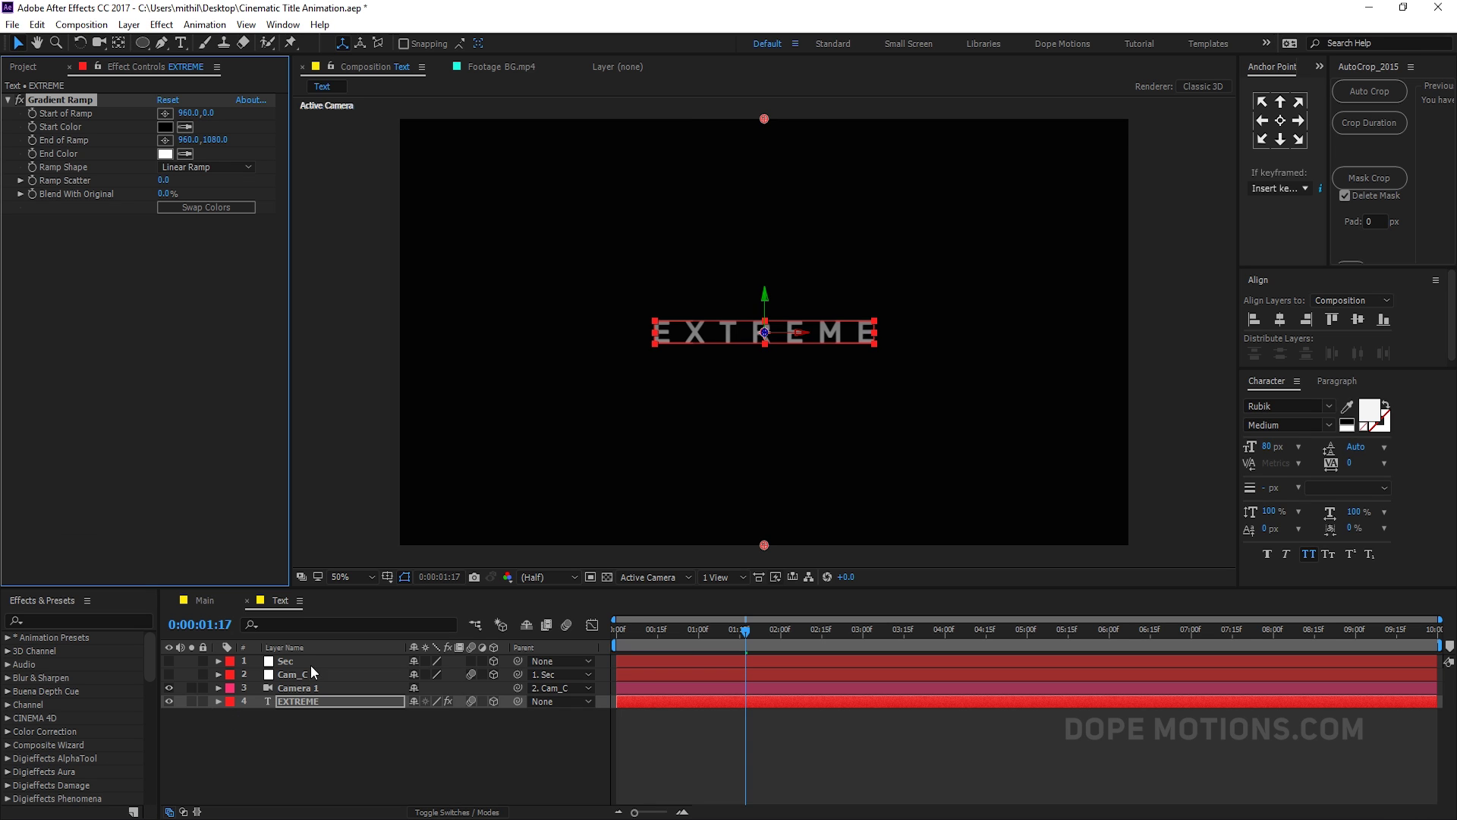
Step: Position the ramp's start at 960, 484 and end at 960, 604, swap its colors, and inspect the gradient on the text at 100%
left_click_drag(765, 544, 766, 367)
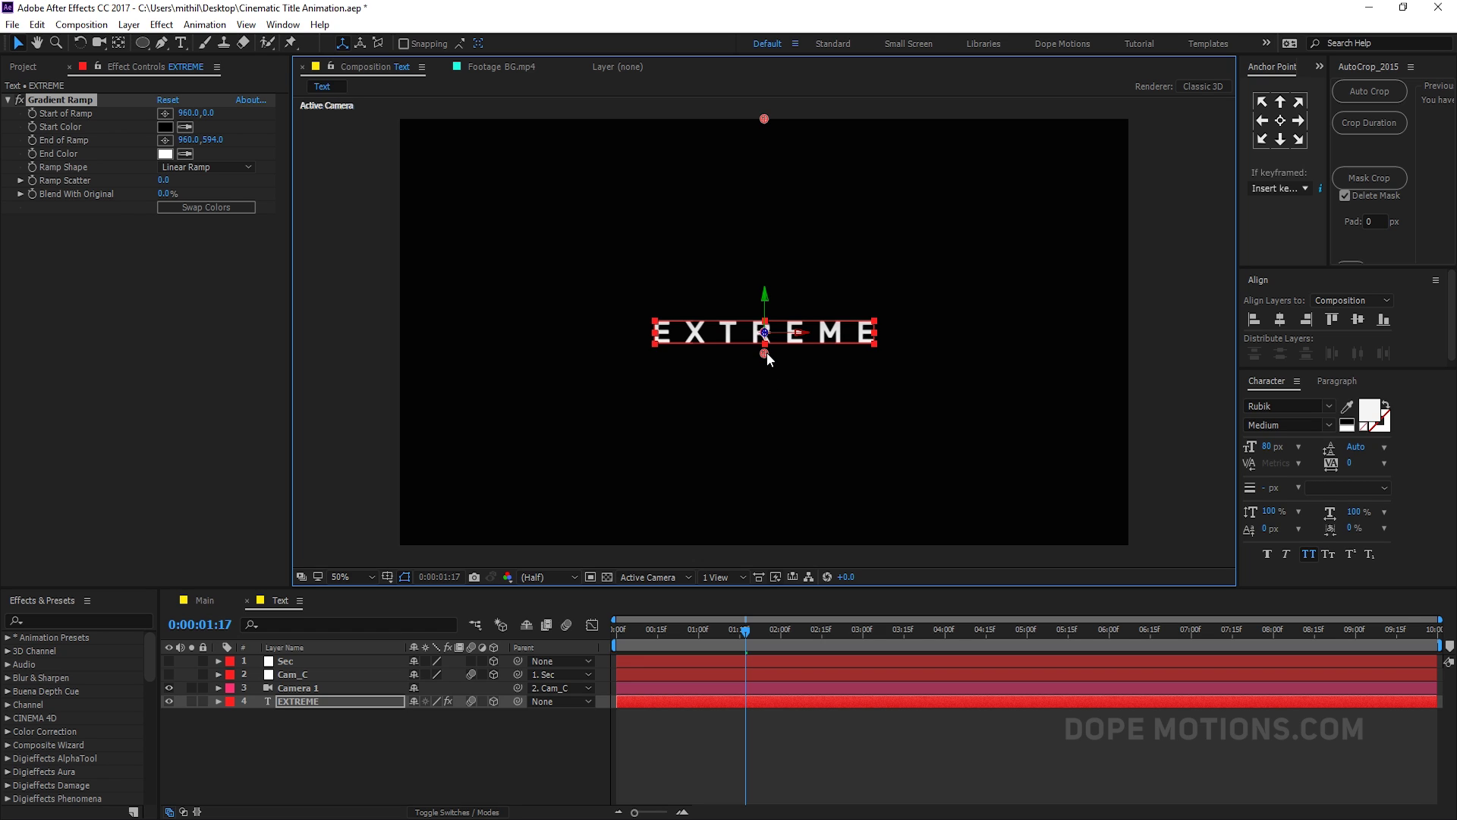
left_click_drag(763, 118, 765, 316)
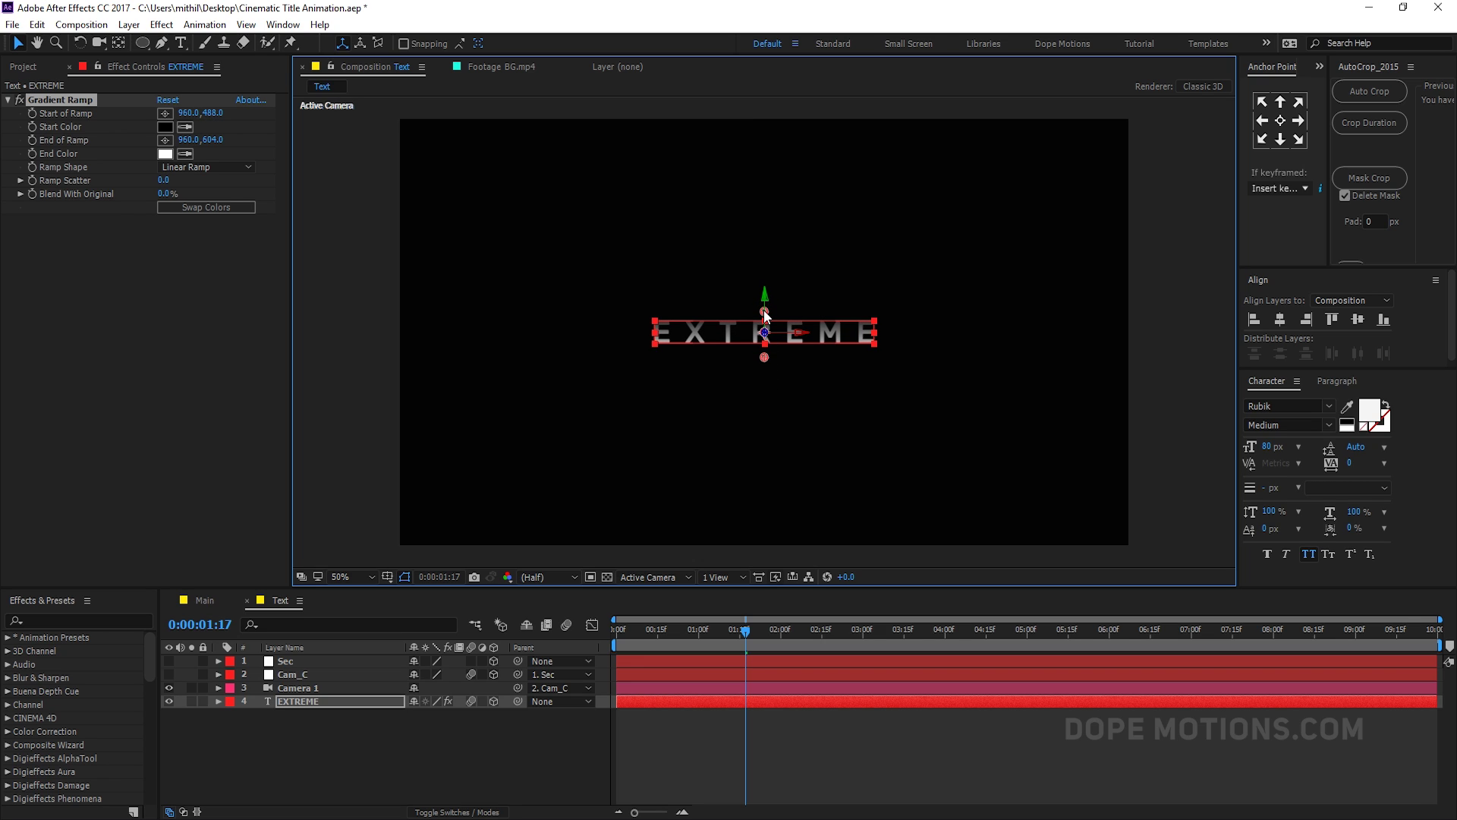
left_click(189, 211)
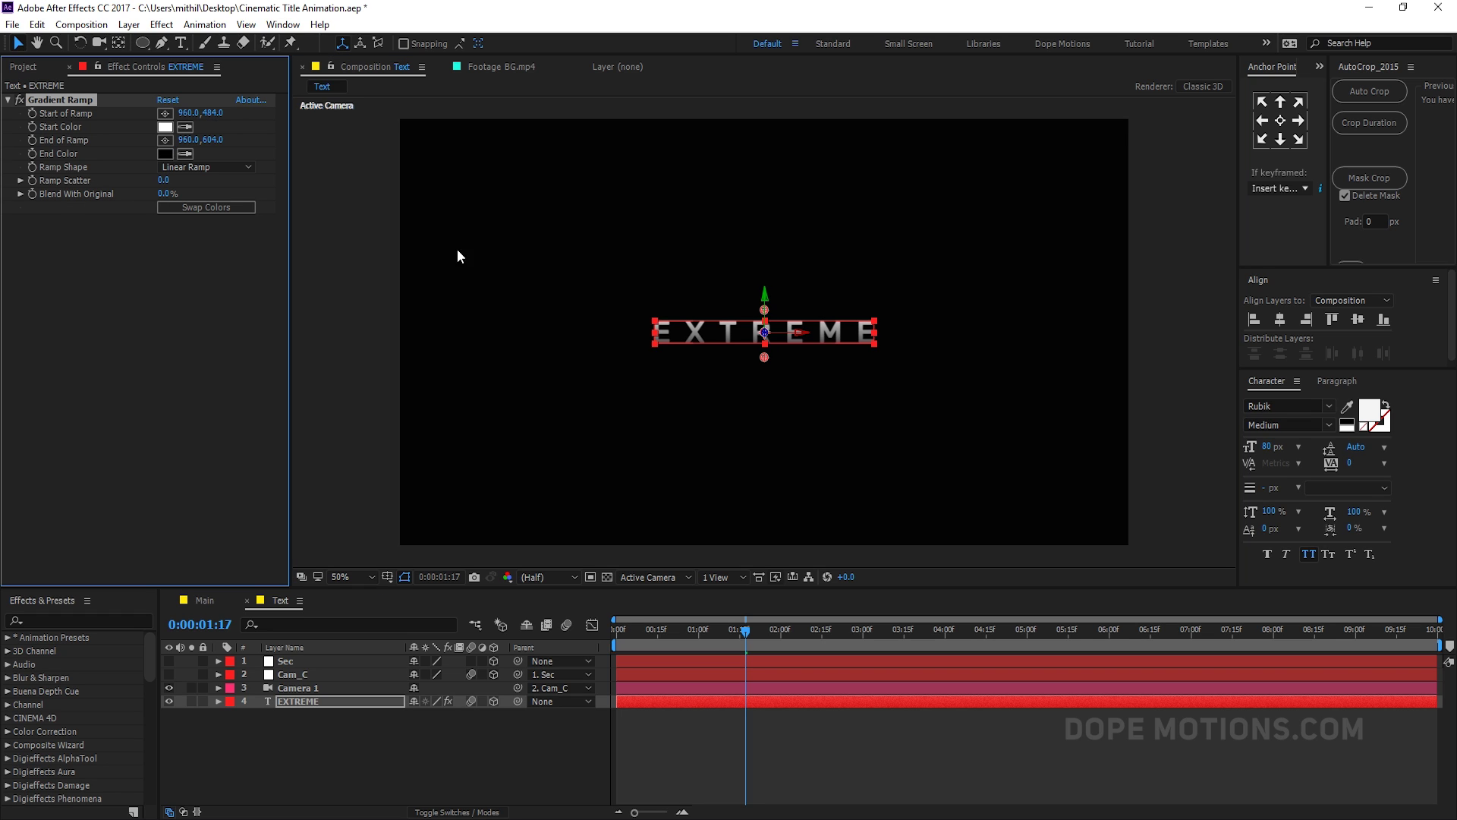
left_click(334, 769)
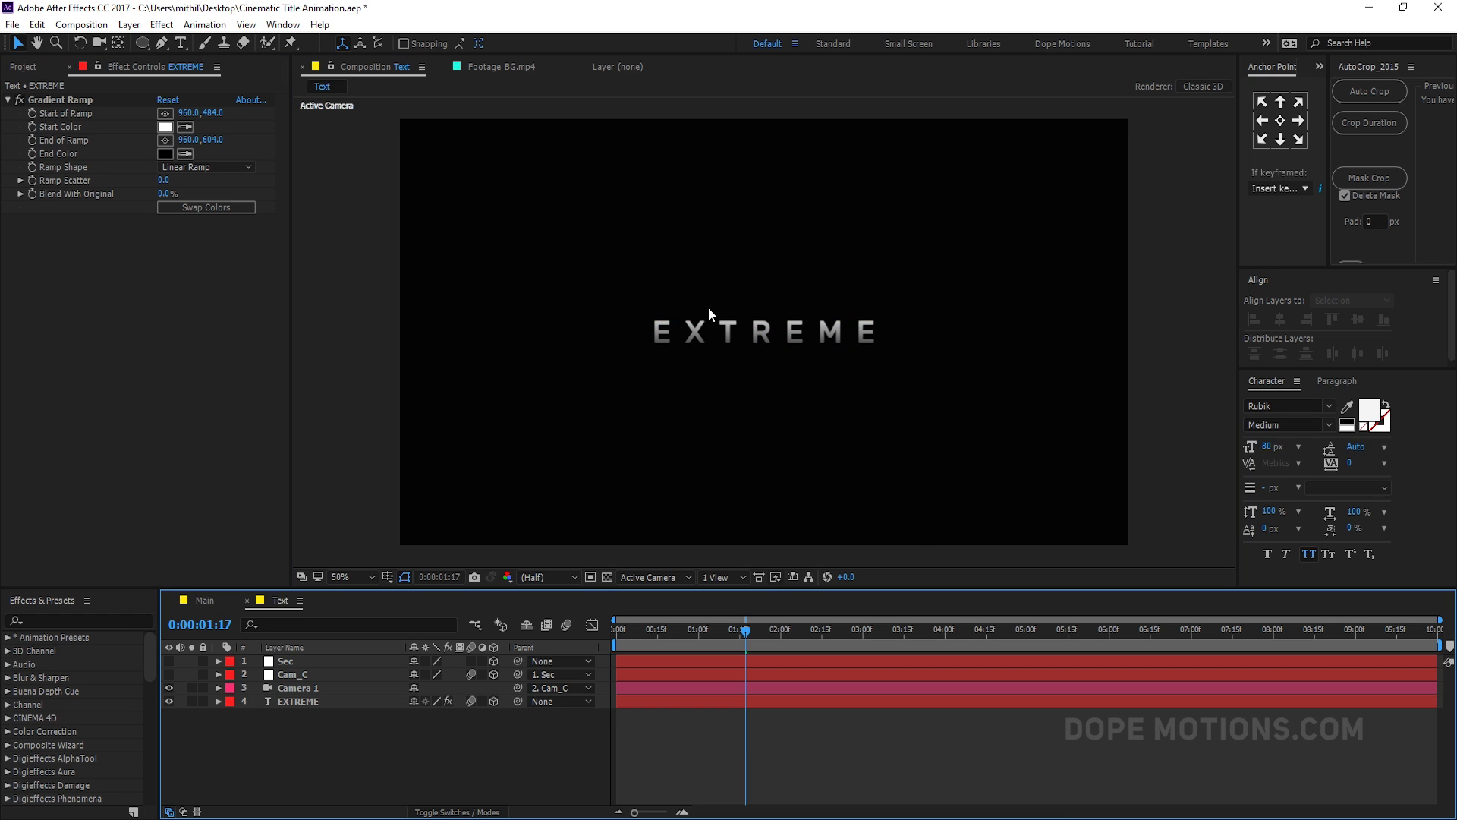
key("slash")
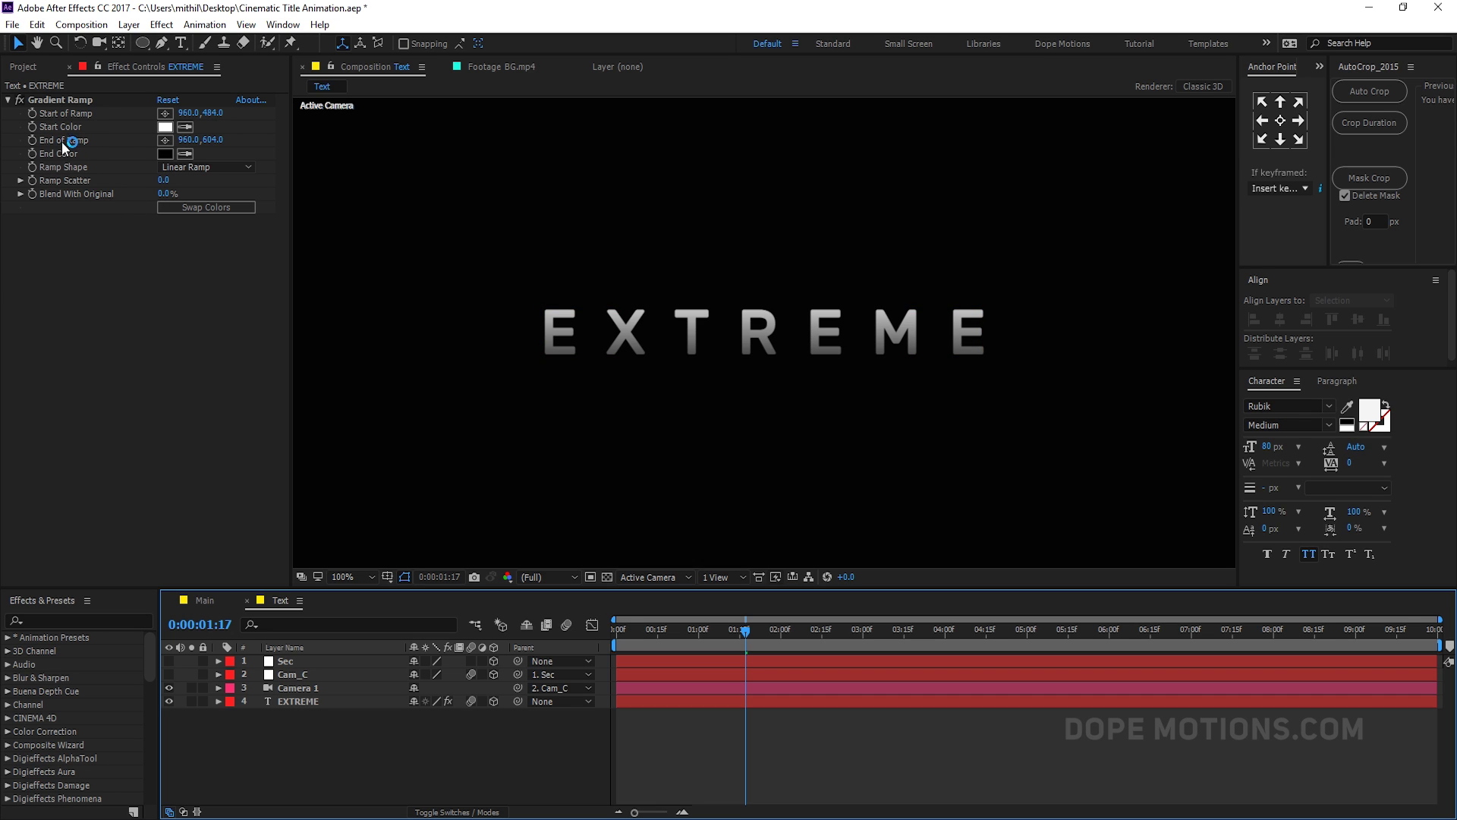
Step: Keyframe the ramp's start and end at 0:00:02:01, and spread them to 960, 0 and 960, 1078 at 0:00:00:00
key("space")
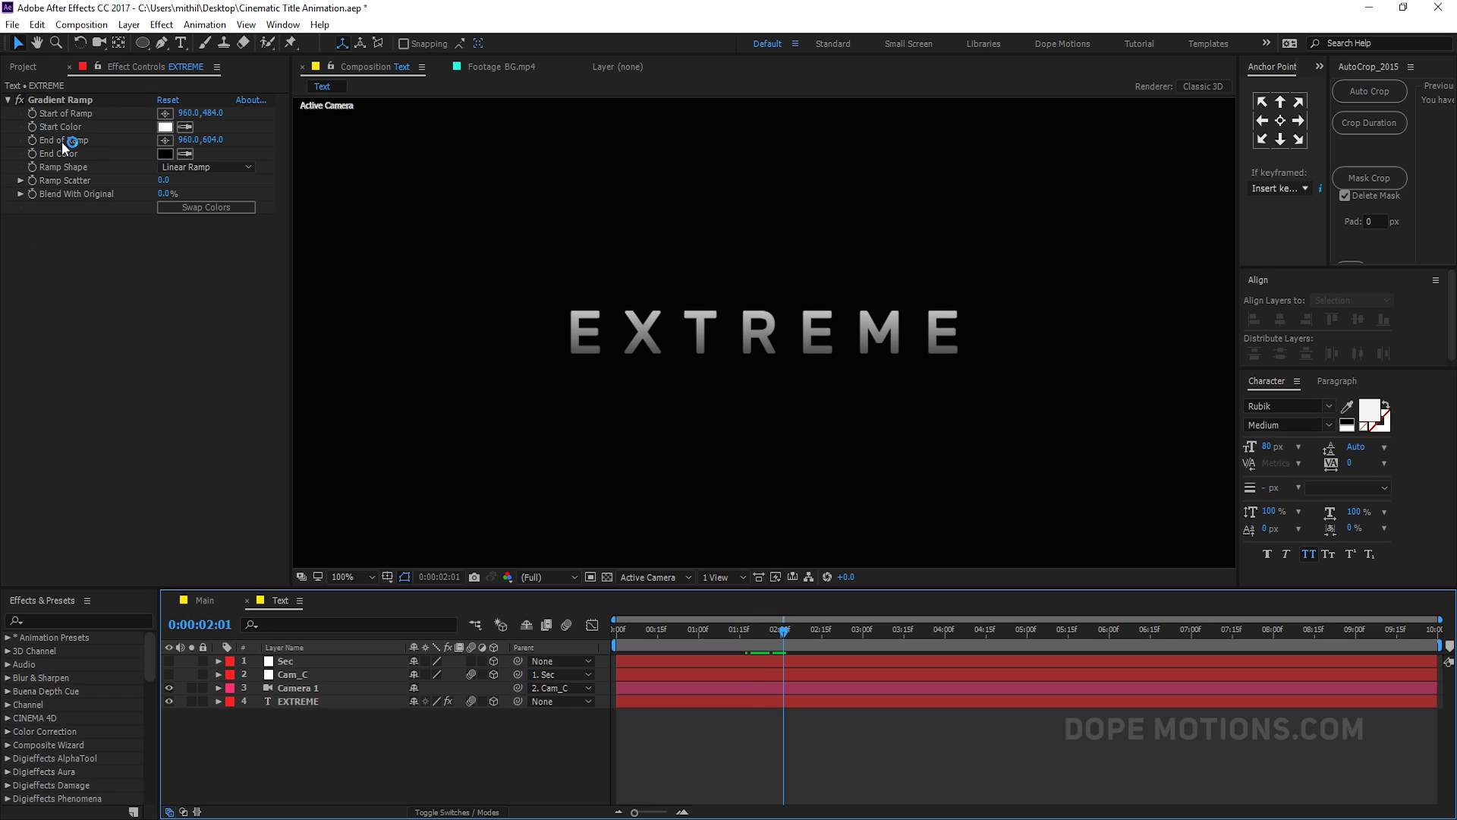
left_click(32, 113)
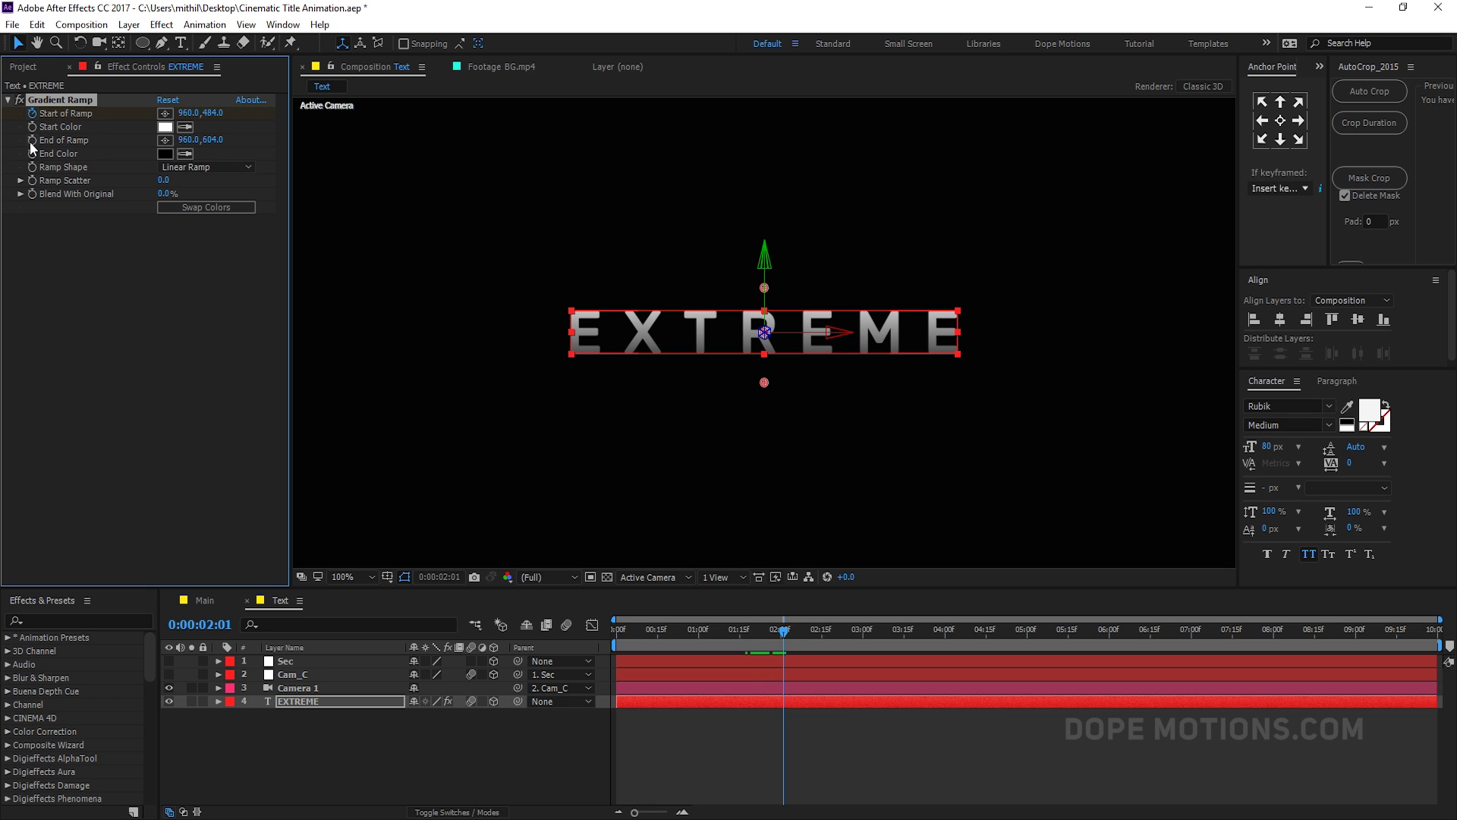
left_click_drag(779, 635, 612, 631)
key("comma")
key("comma")
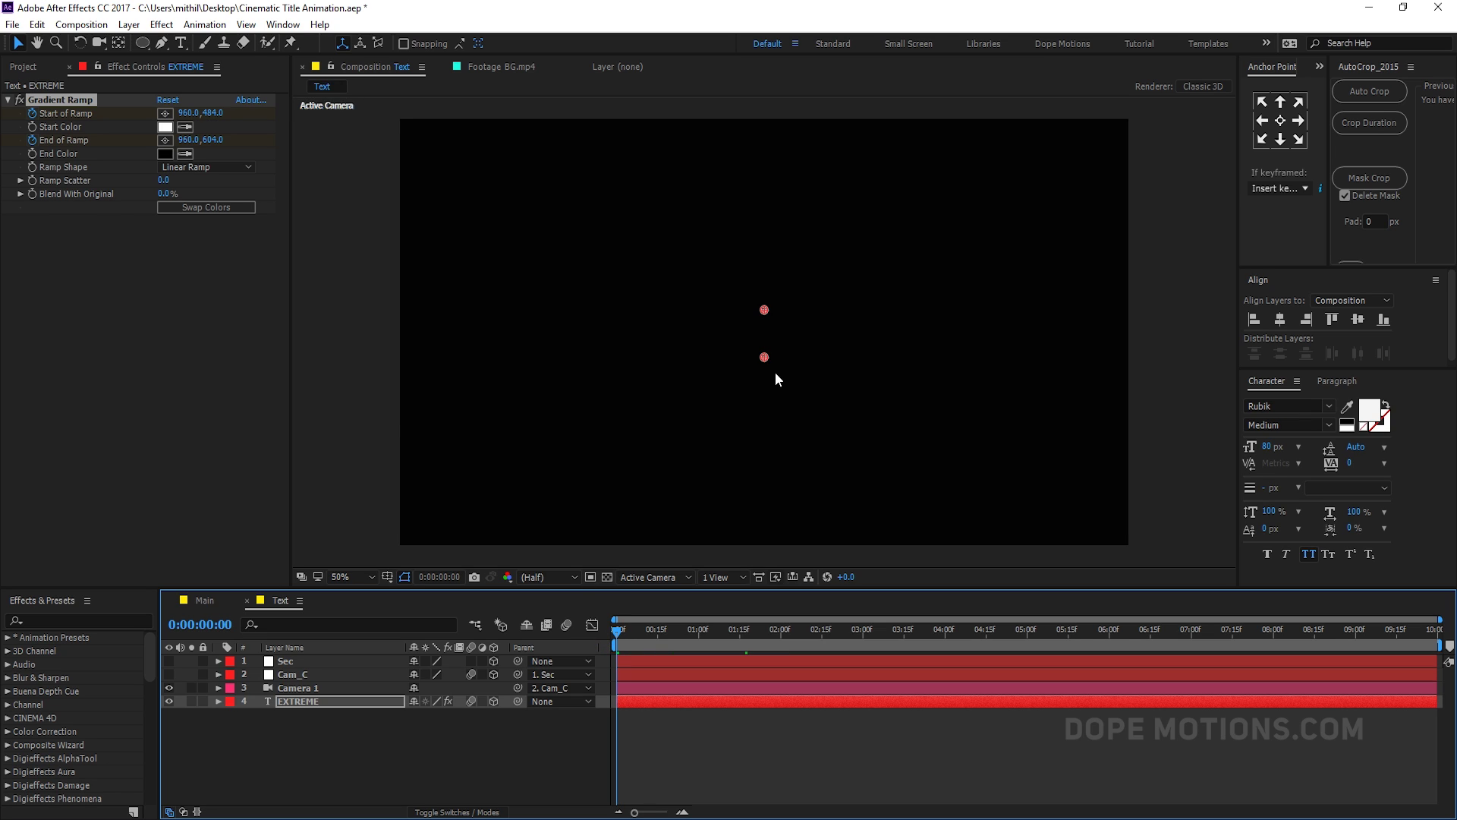
left_click_drag(766, 358, 768, 381)
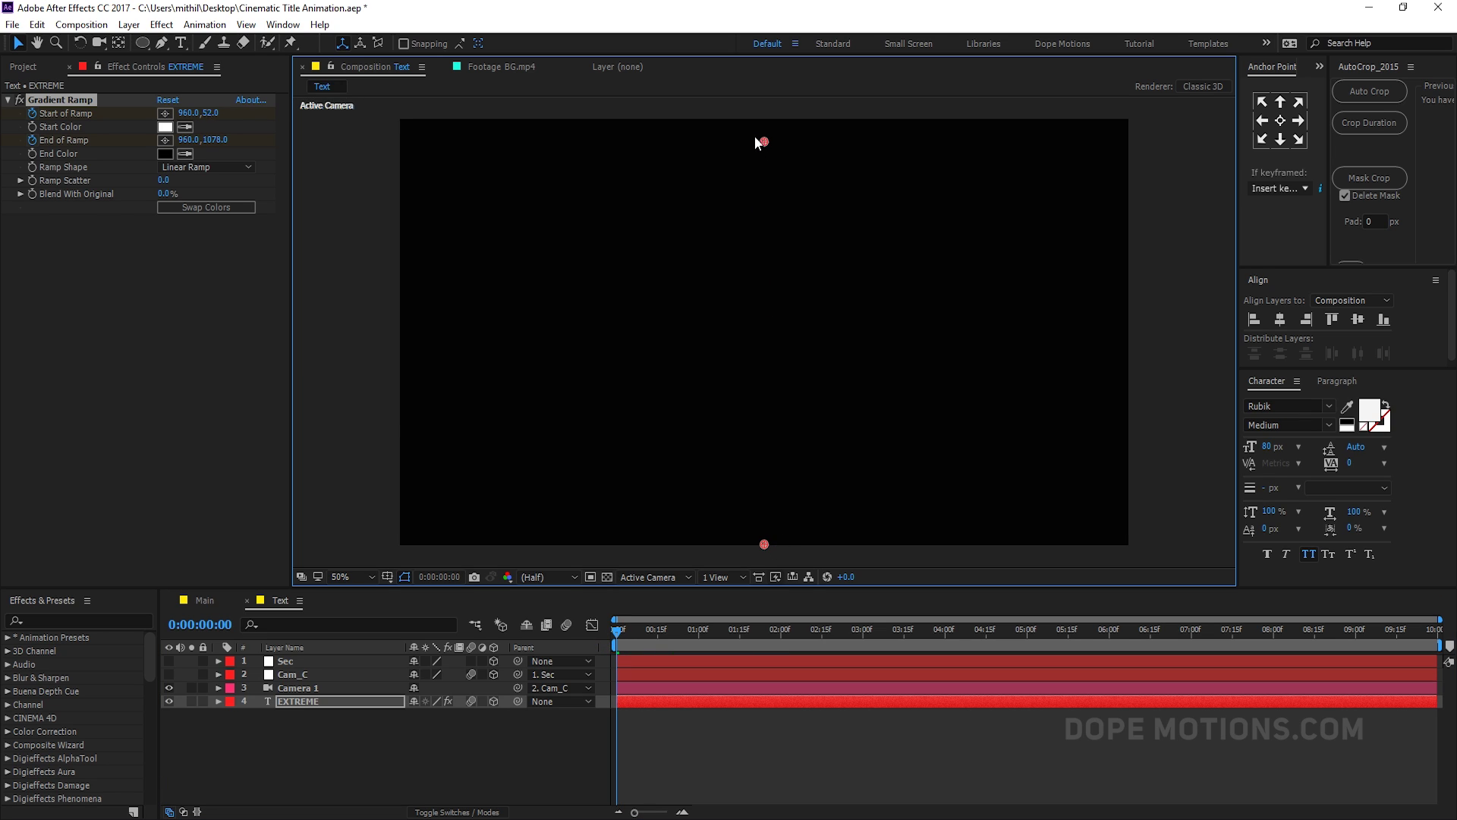
Step: Change the Gradient Ramp's end color to dark grey and preview the animated gradient
left_click_drag(626, 633, 530, 639)
left_click(164, 154)
left_click(956, 471)
key("space")
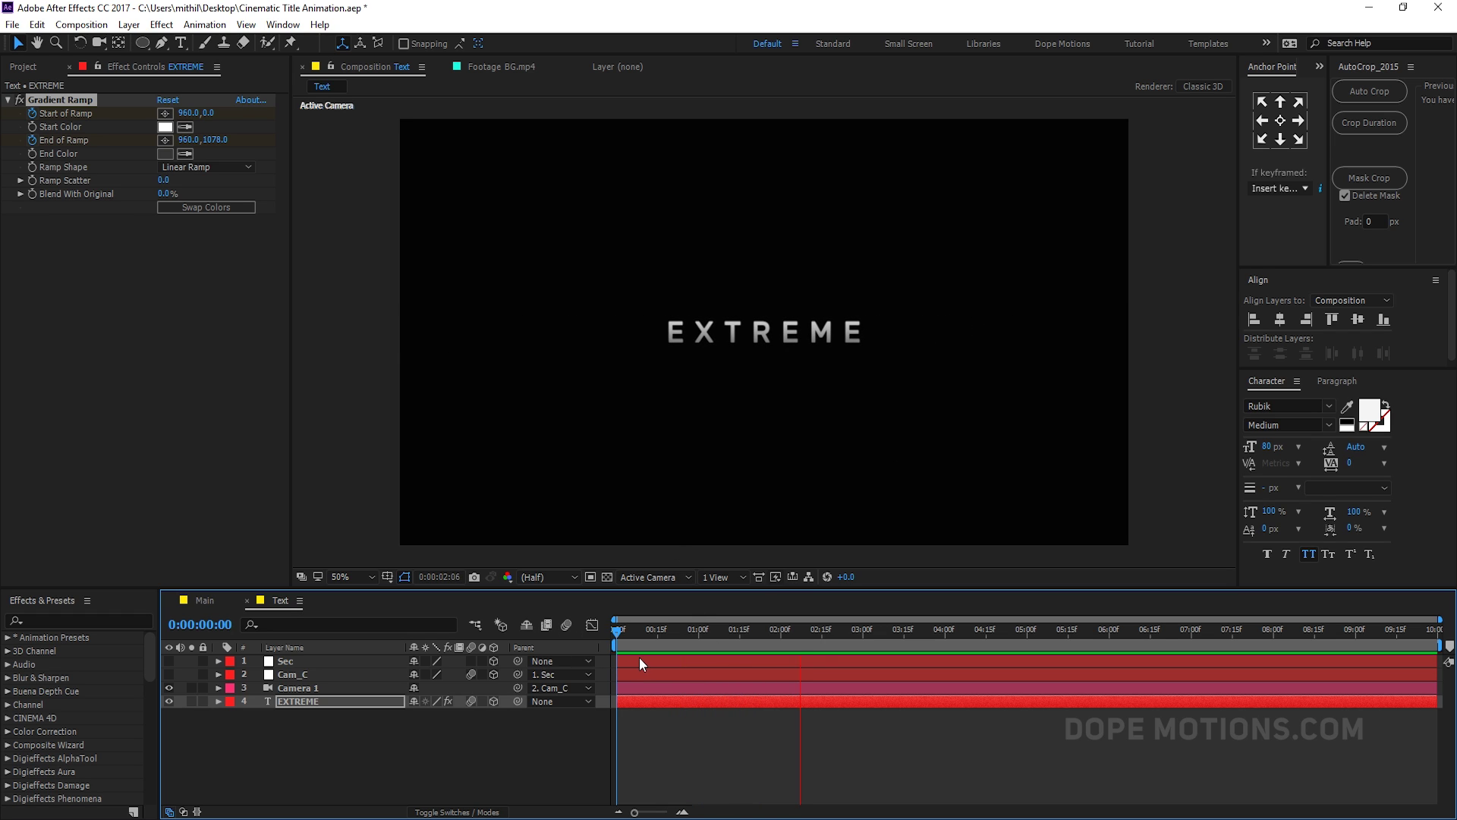
key("space")
Step: Add the Sharpen effect to the EXTREME layer with a Sharpen Amount of 5
left_click_drag(876, 633, 822, 643)
key("ctrl+space")
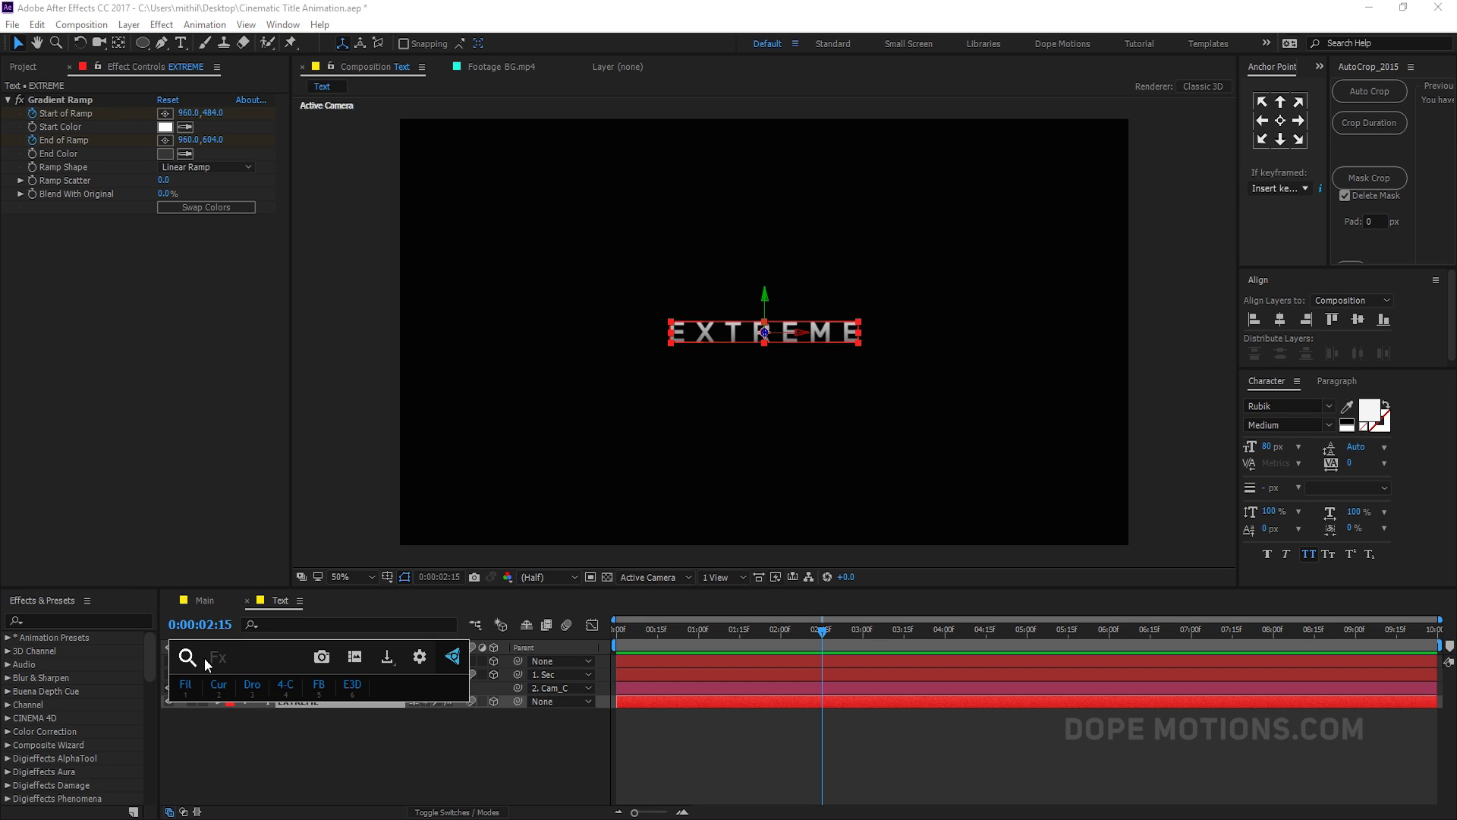
type("sh")
left_click(220, 697)
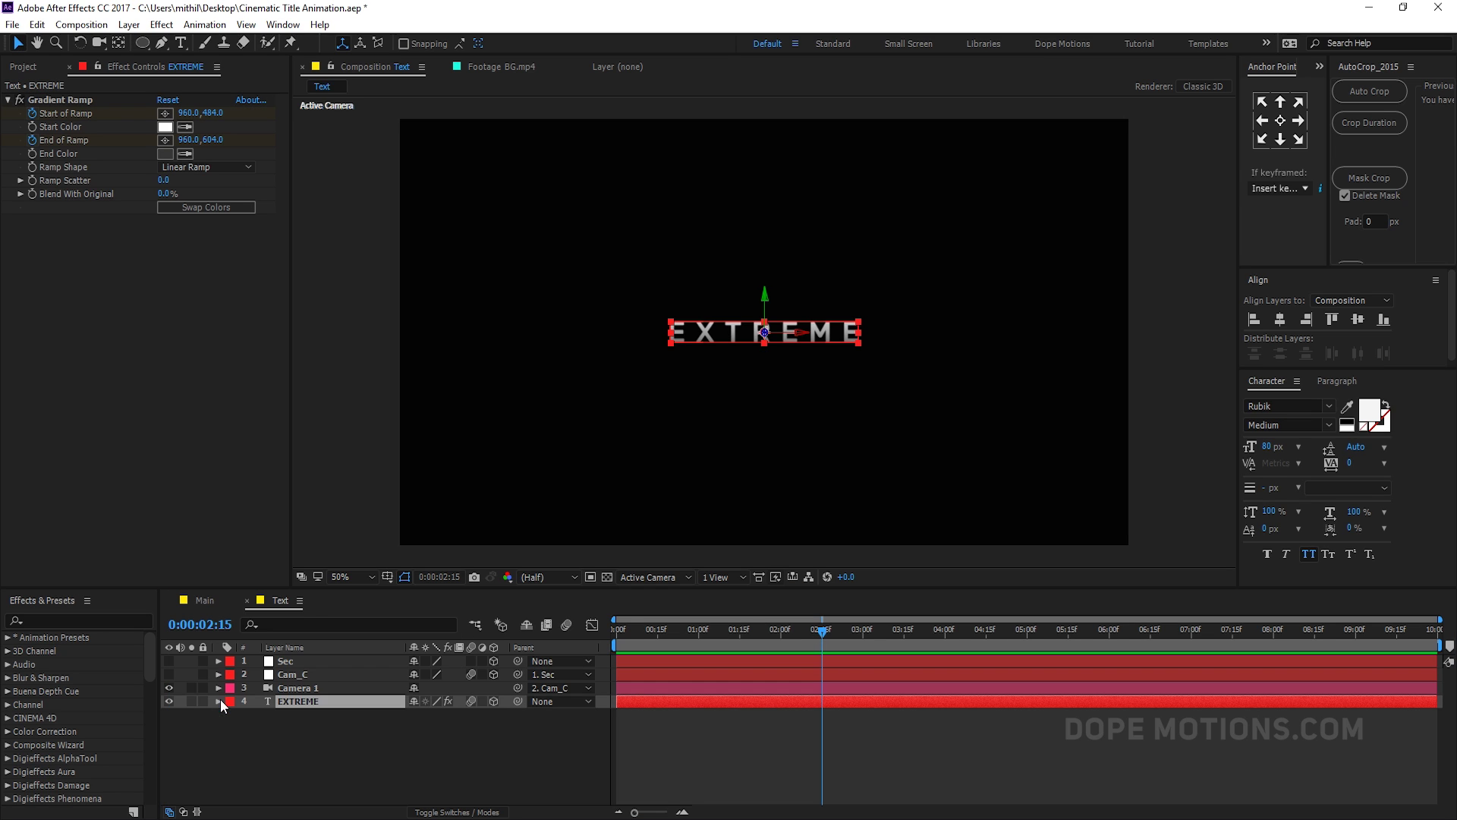
left_click(161, 235)
type("5")
left_click(179, 311)
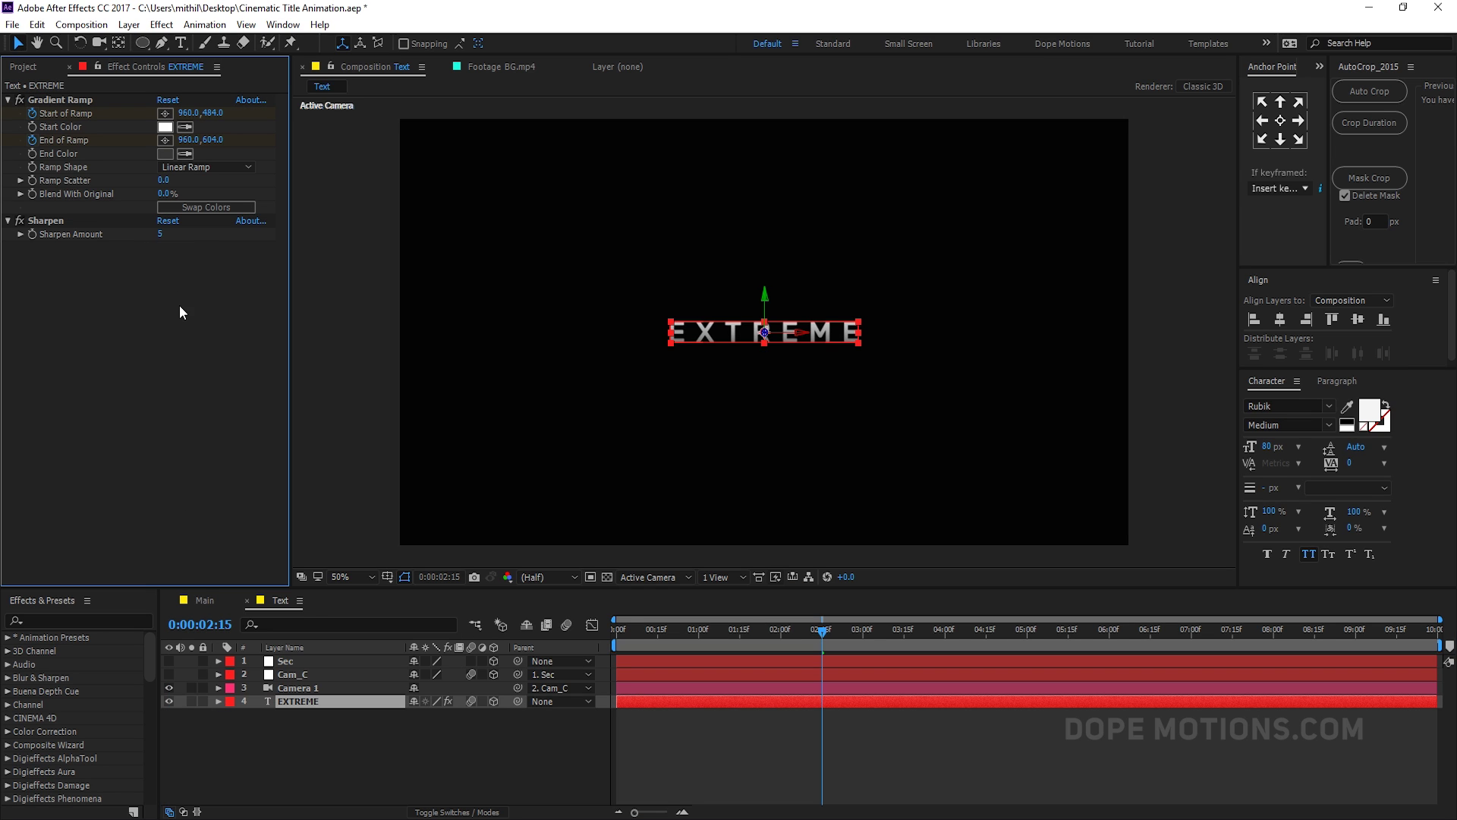
Step: Place the Text composition in the Main composition with BG.mp4 beneath it, and check the title over the footage
left_click(25, 67)
left_click(229, 723)
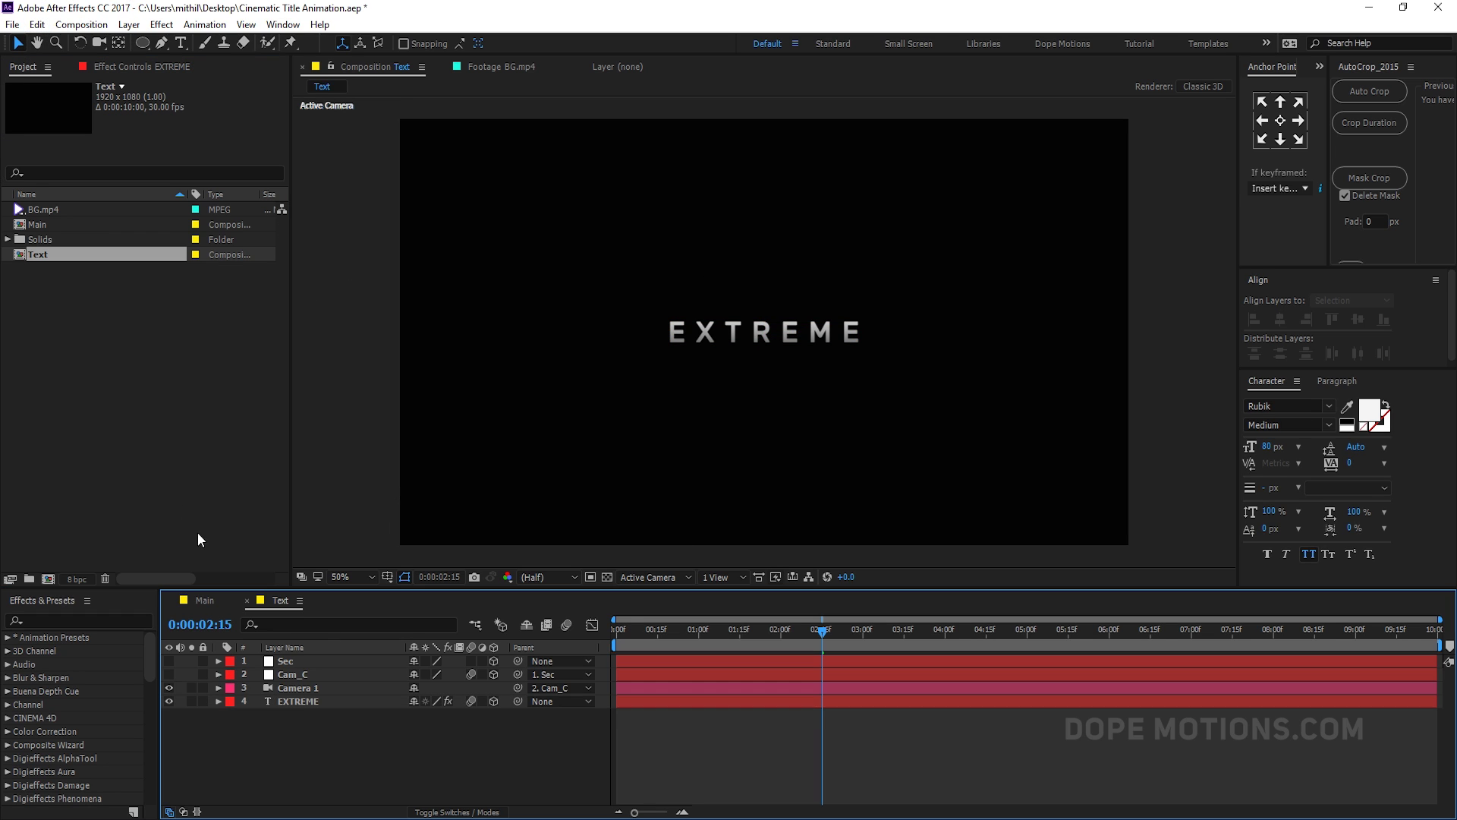
left_click(205, 600)
left_click_drag(41, 258, 312, 697)
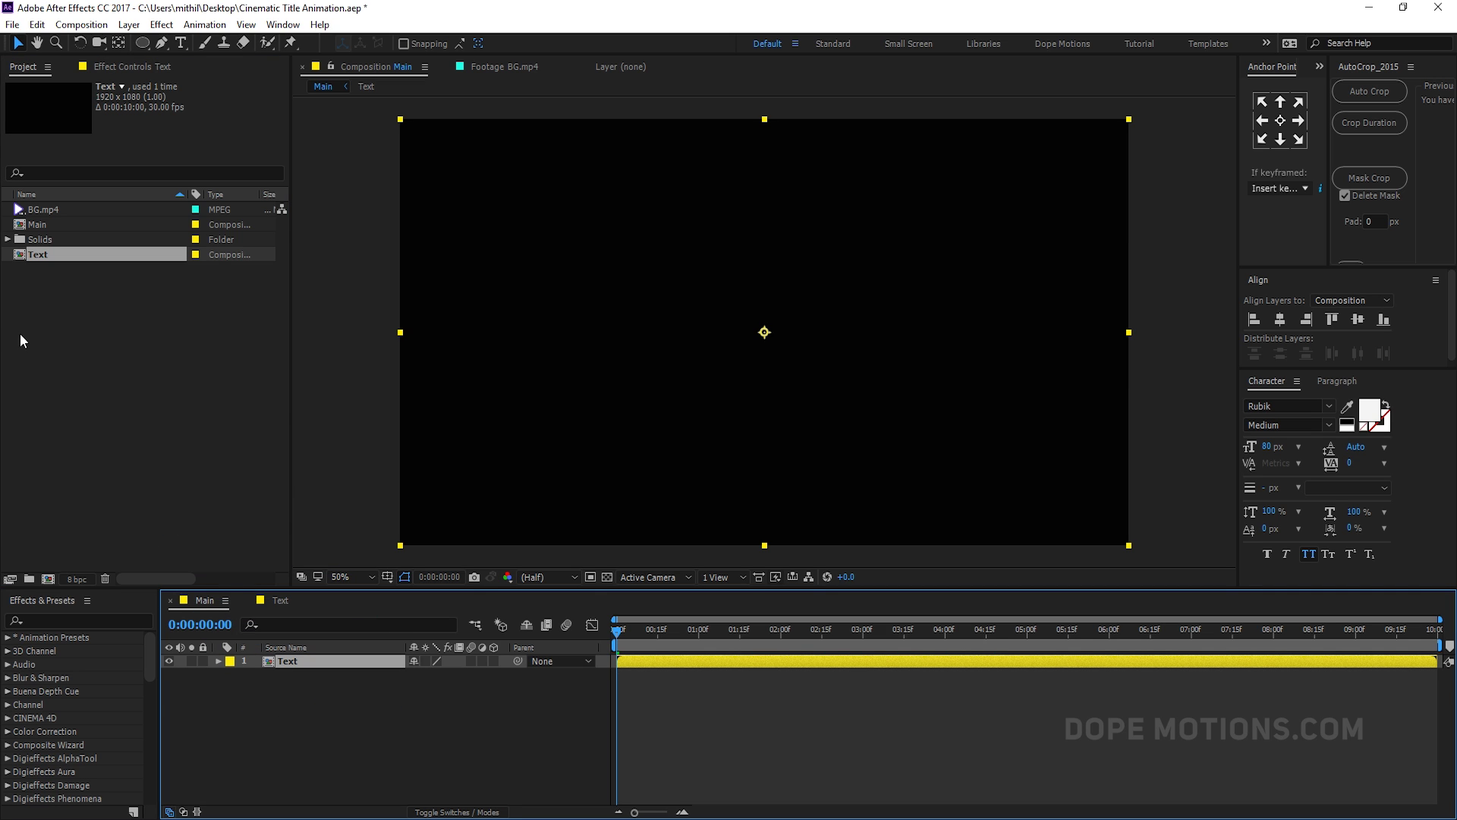
left_click_drag(40, 212, 708, 664)
left_click_drag(620, 636, 858, 650)
left_click(297, 718)
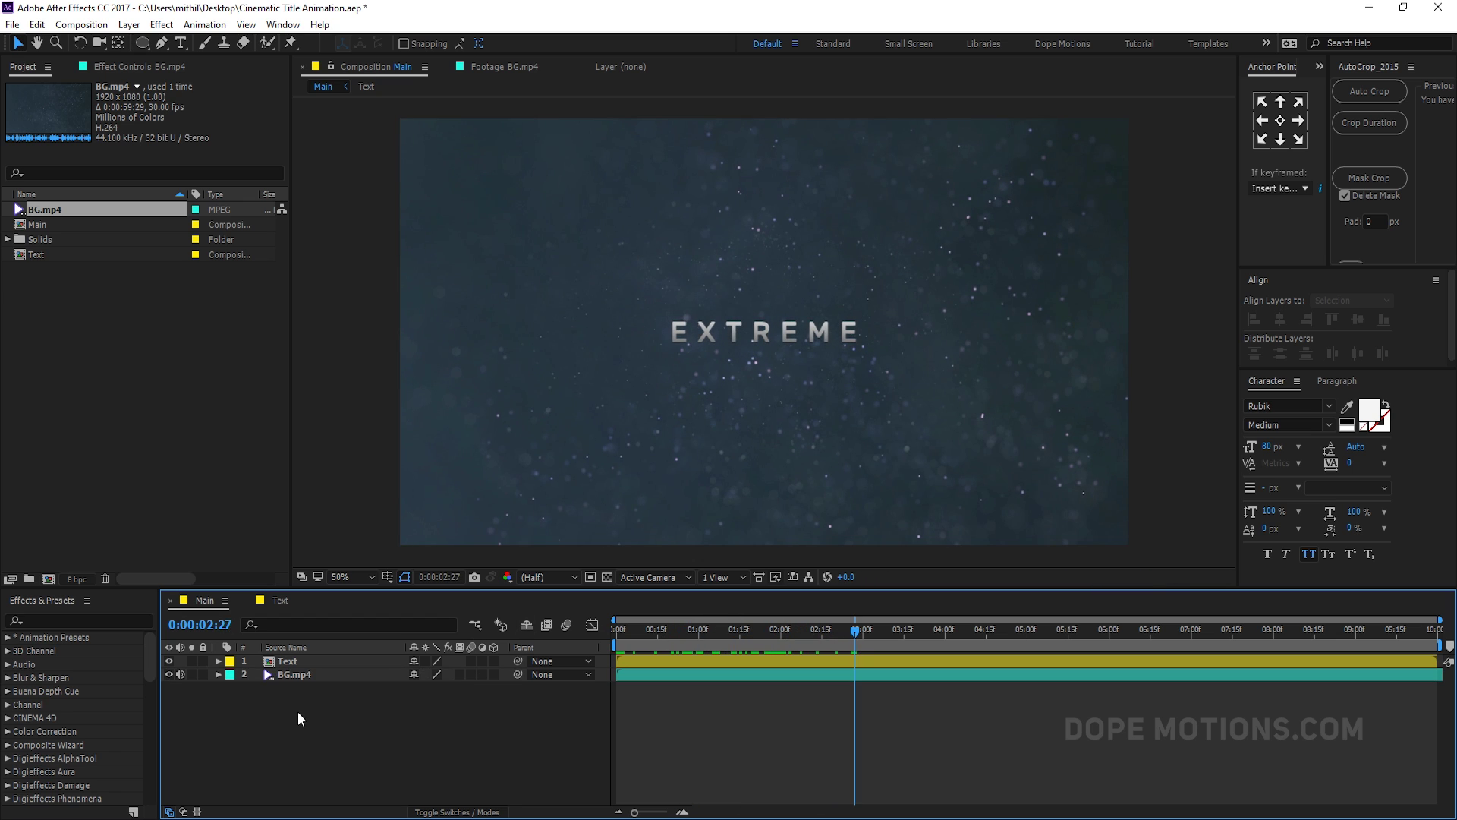
Step: Create an adjustment layer above the Text layer in Main and name it FX
left_click(289, 667)
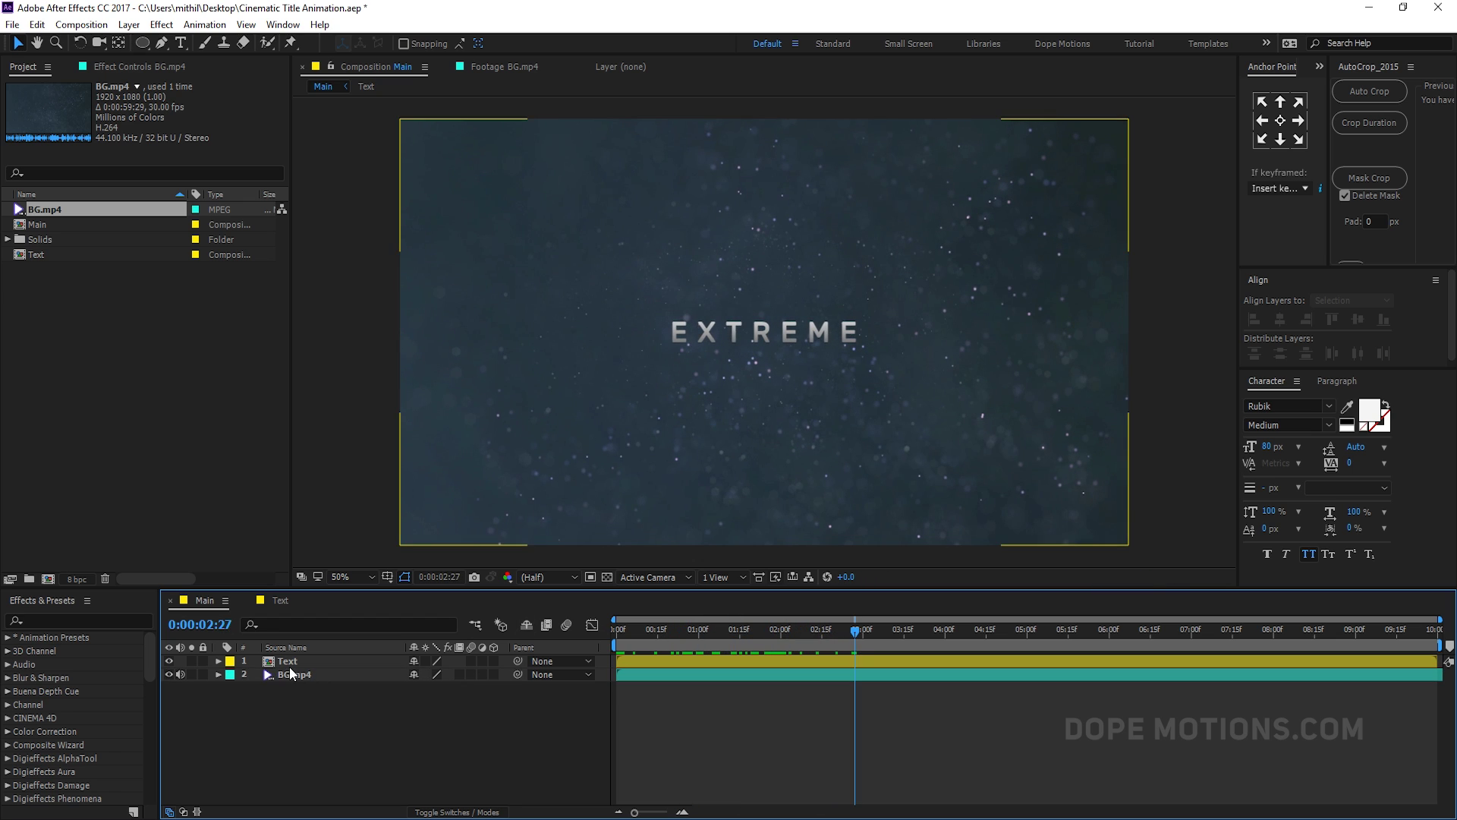
left_click_drag(679, 641, 663, 636)
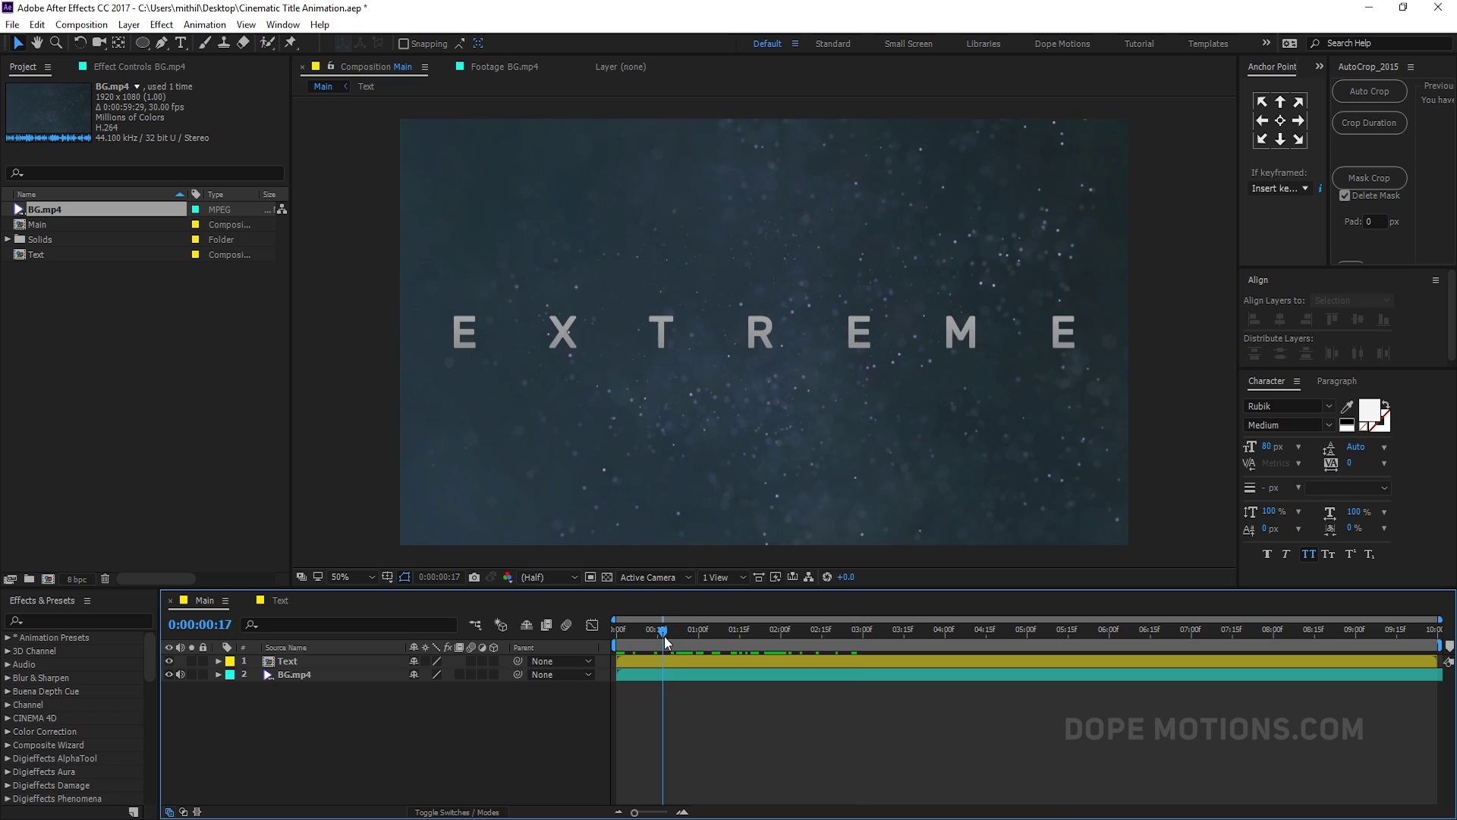
right_click(312, 703)
mouse_move(390, 531)
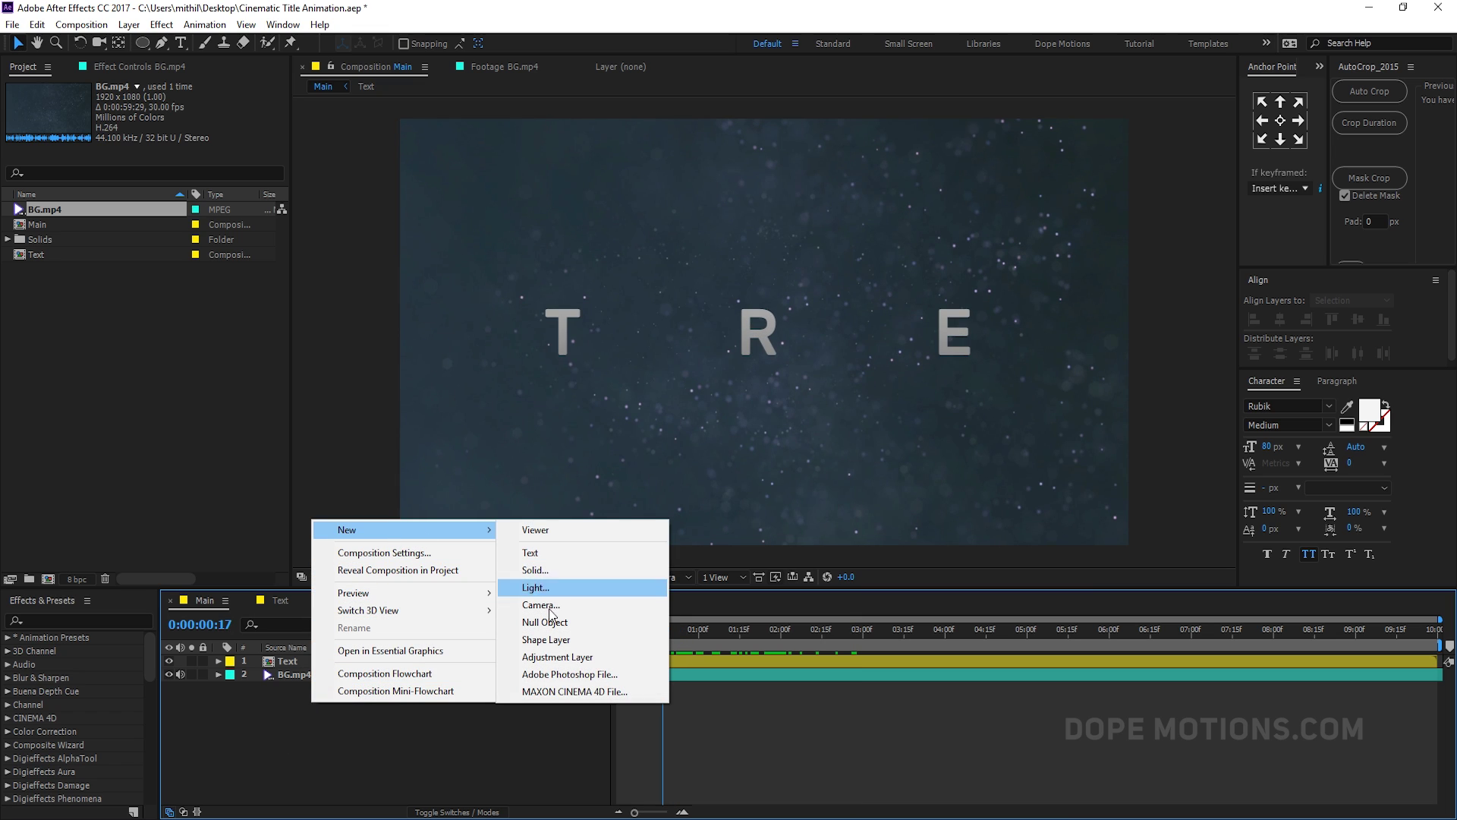
left_click(553, 657)
key("Return")
type("FX")
key("Return")
Step: Apply the CC Light Burst 2.5 effect to the FX adjustment layer
left_click(300, 659)
key("ctrl+space")
type("c")
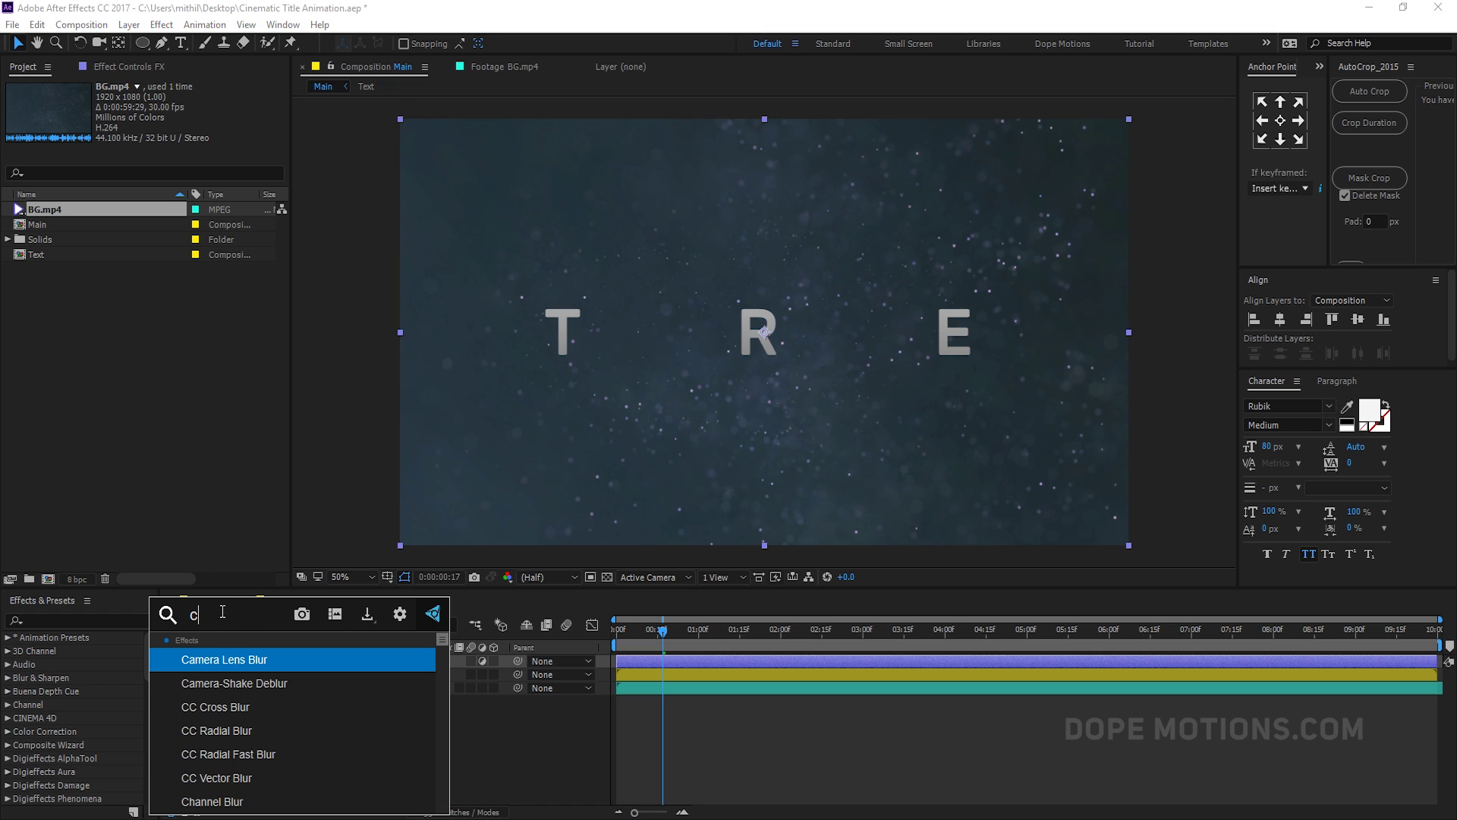
type("c li")
left_click(228, 684)
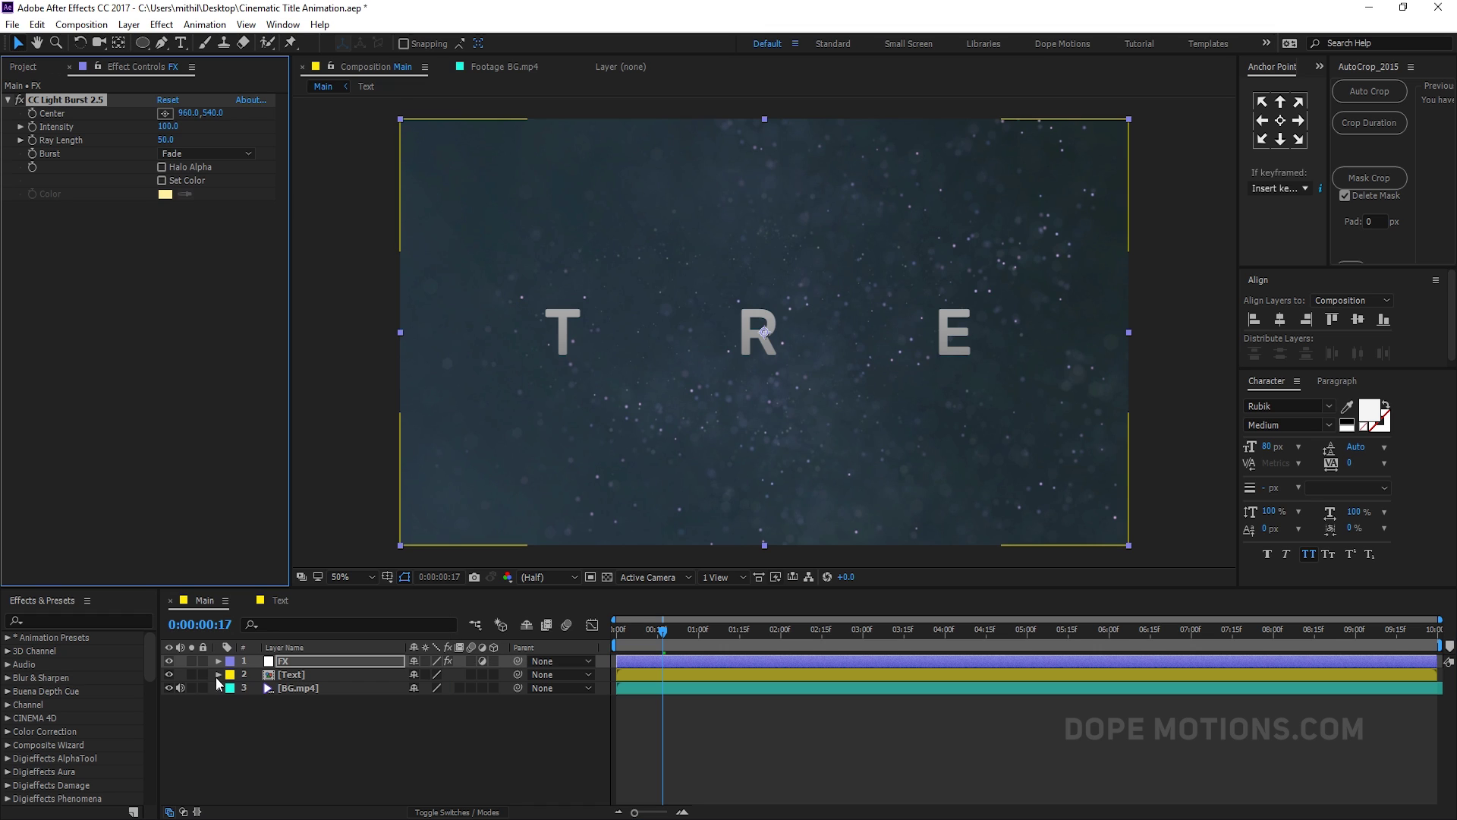
Step: Enable Ray Length keyframing for the light burst at 0:00:01:01 with a value of 35
mouse_move(697, 636)
left_mouse_down()
mouse_move(757, 644)
mouse_move(702, 638)
left_mouse_up()
left_click(32, 140)
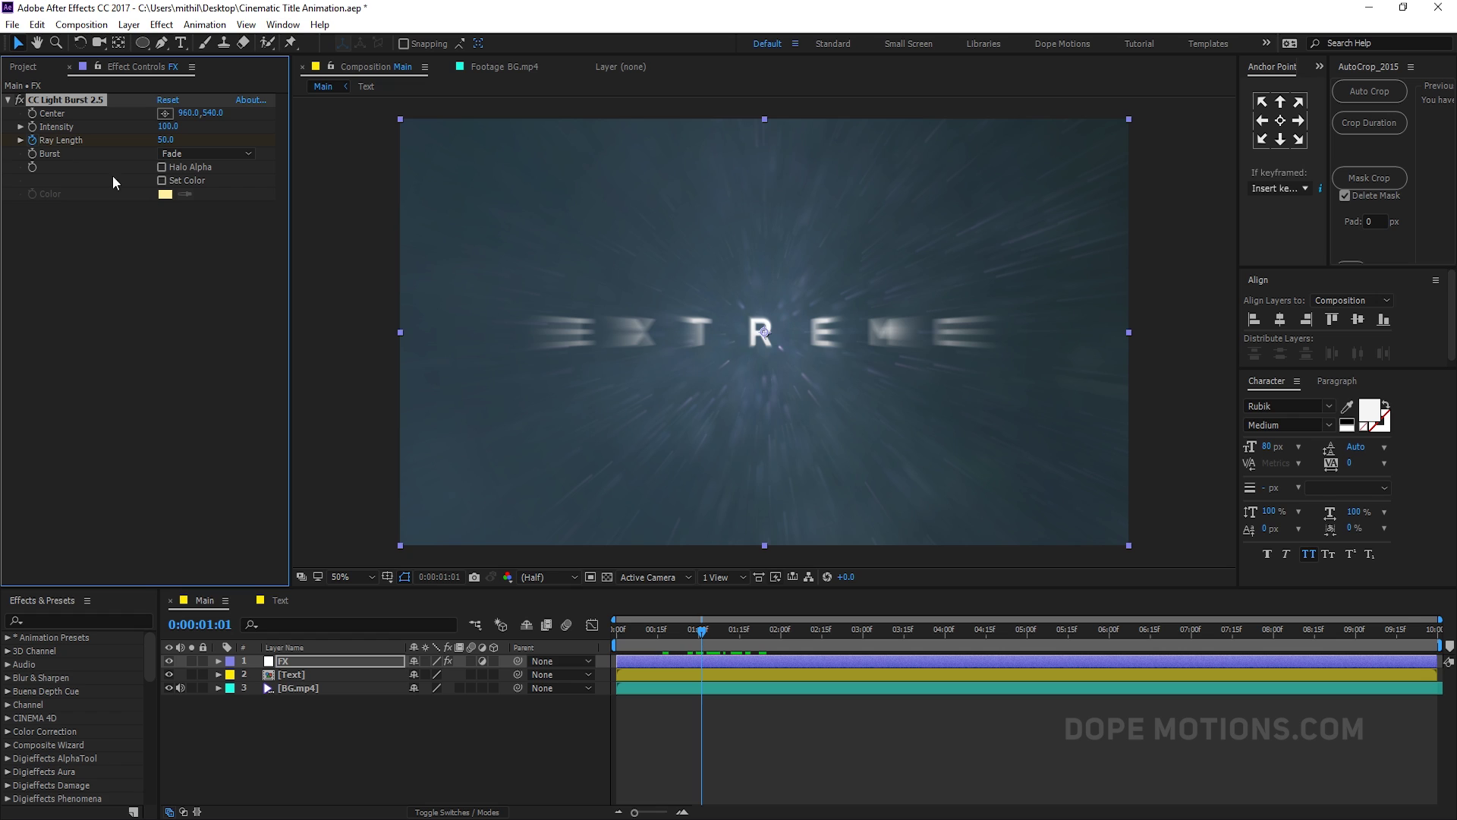
left_click(166, 140)
type("35")
left_click(209, 308)
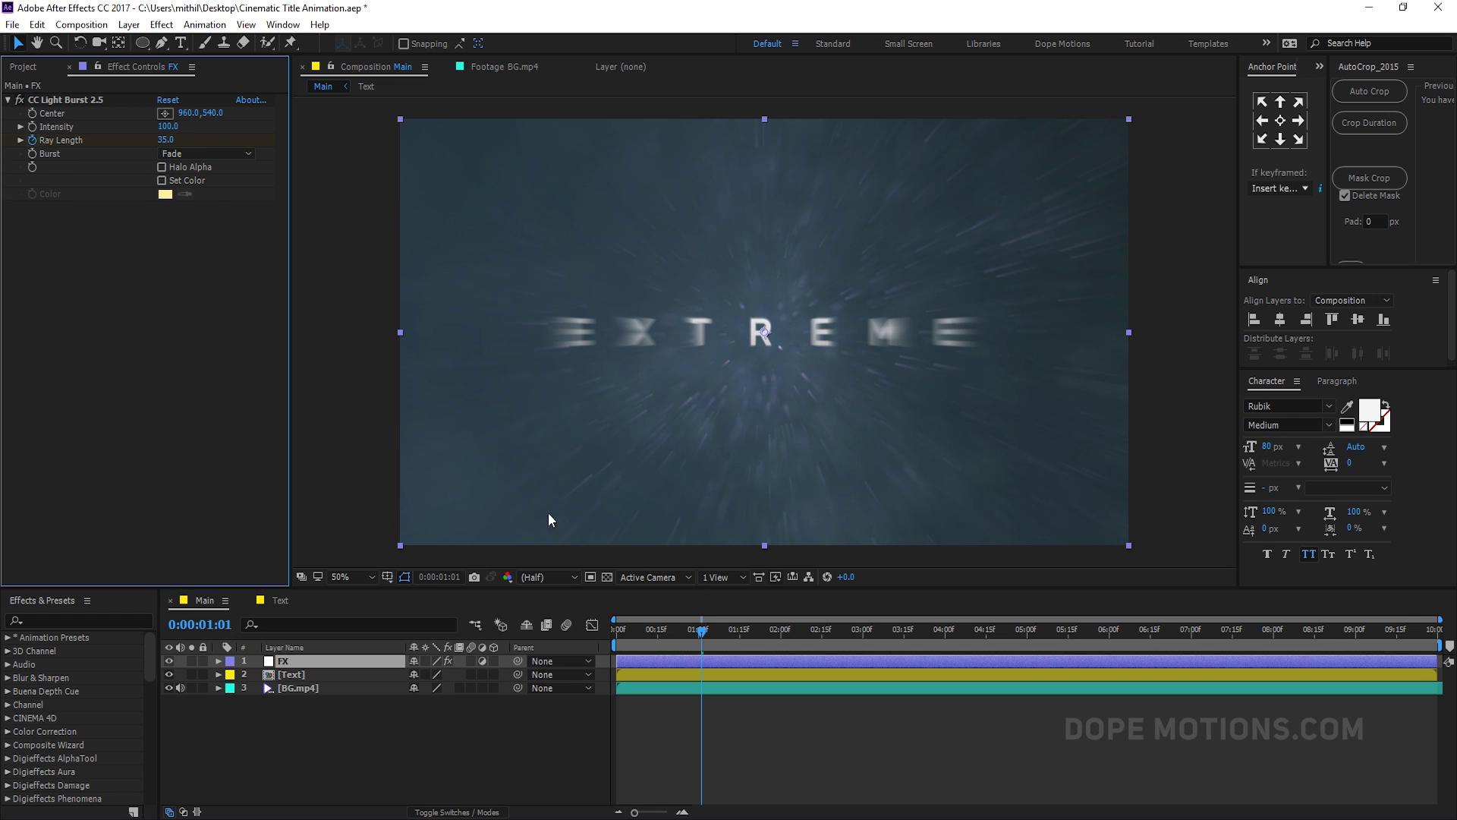
Step: Reveal the FX layer's keyframes and add a Ray Length keyframe of 35 at 0:00:00:00
left_click_drag(709, 634, 597, 635)
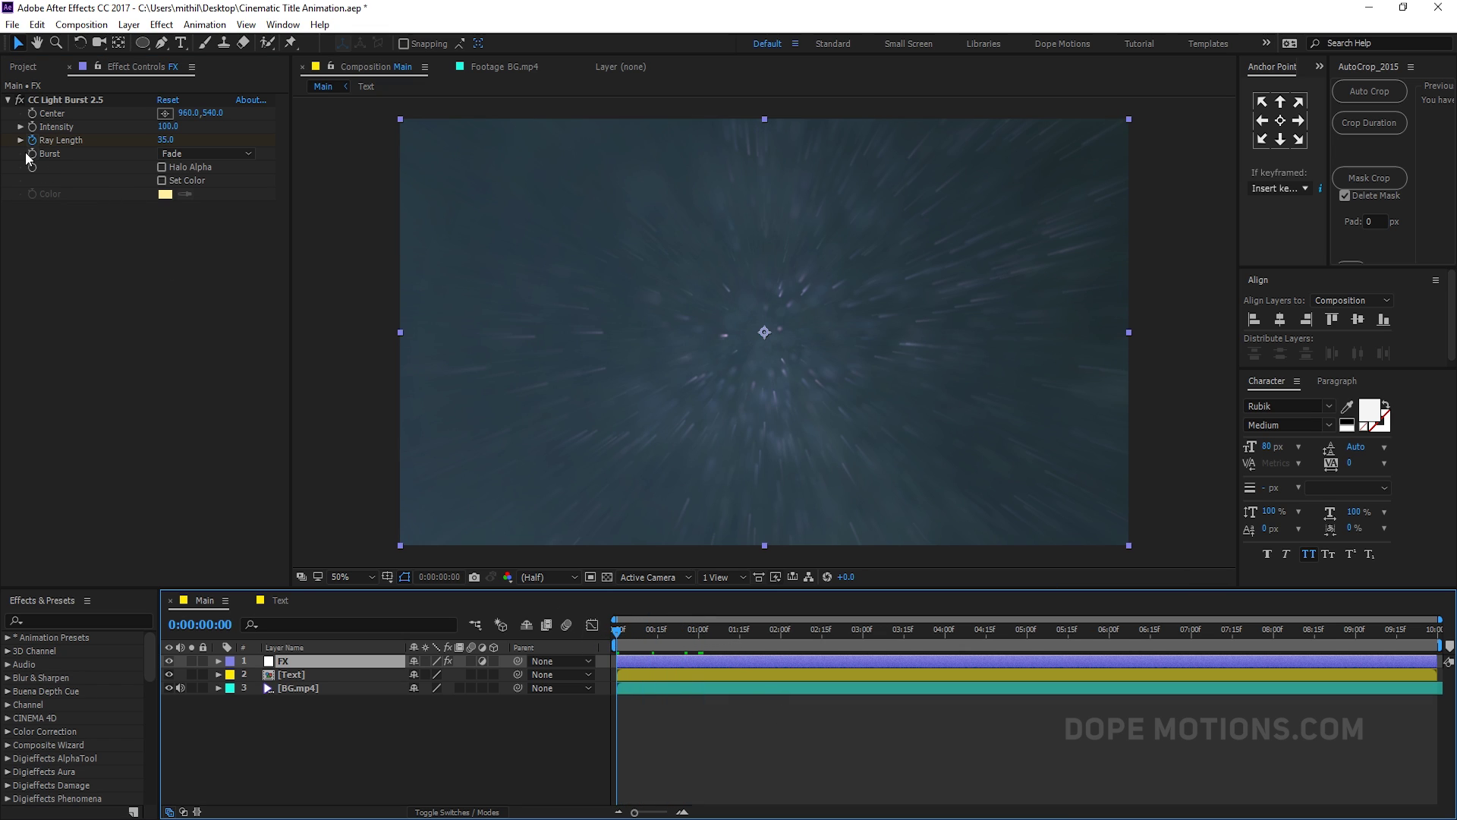
key("u")
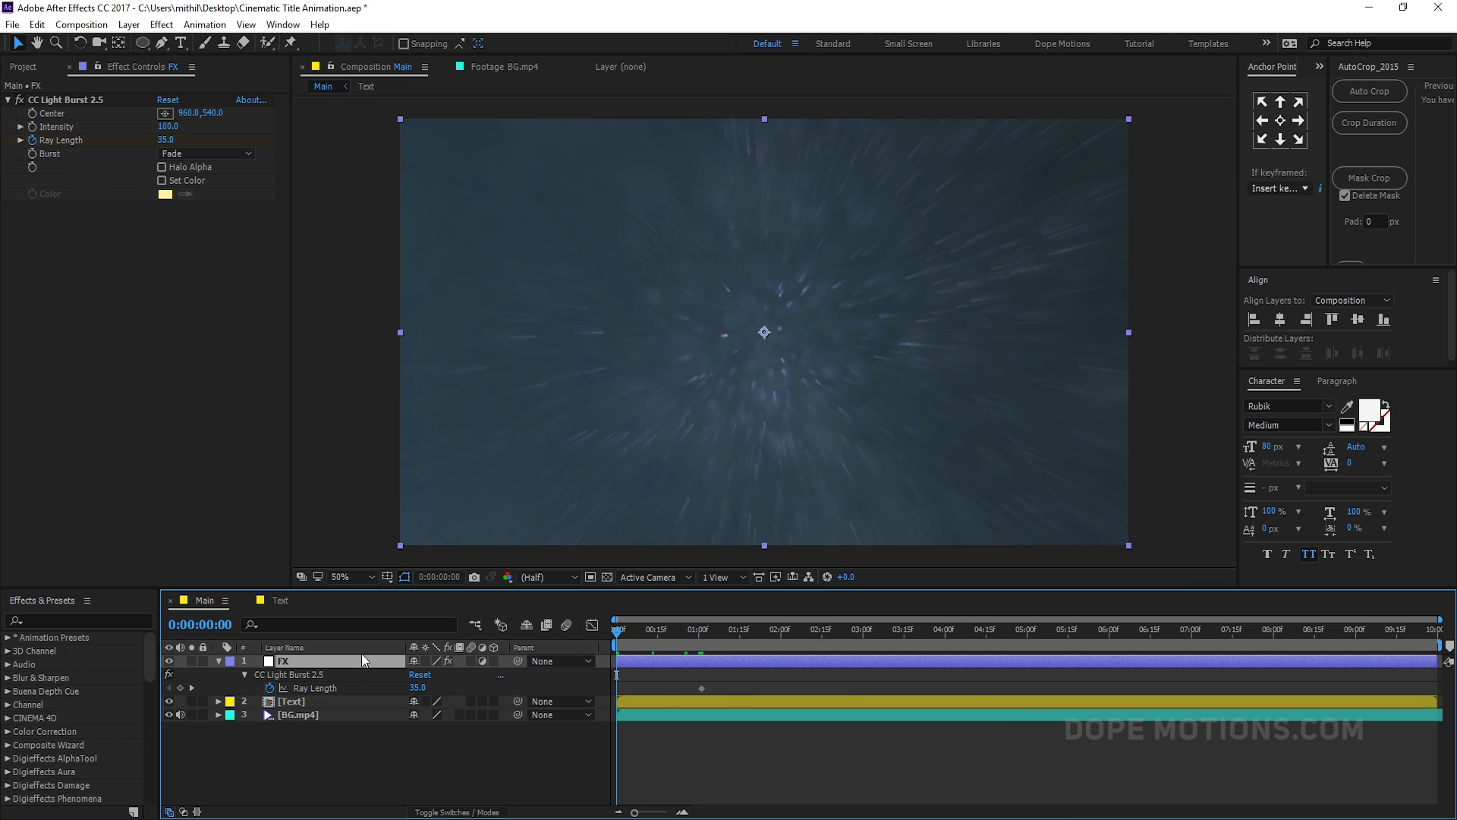
left_click(180, 688)
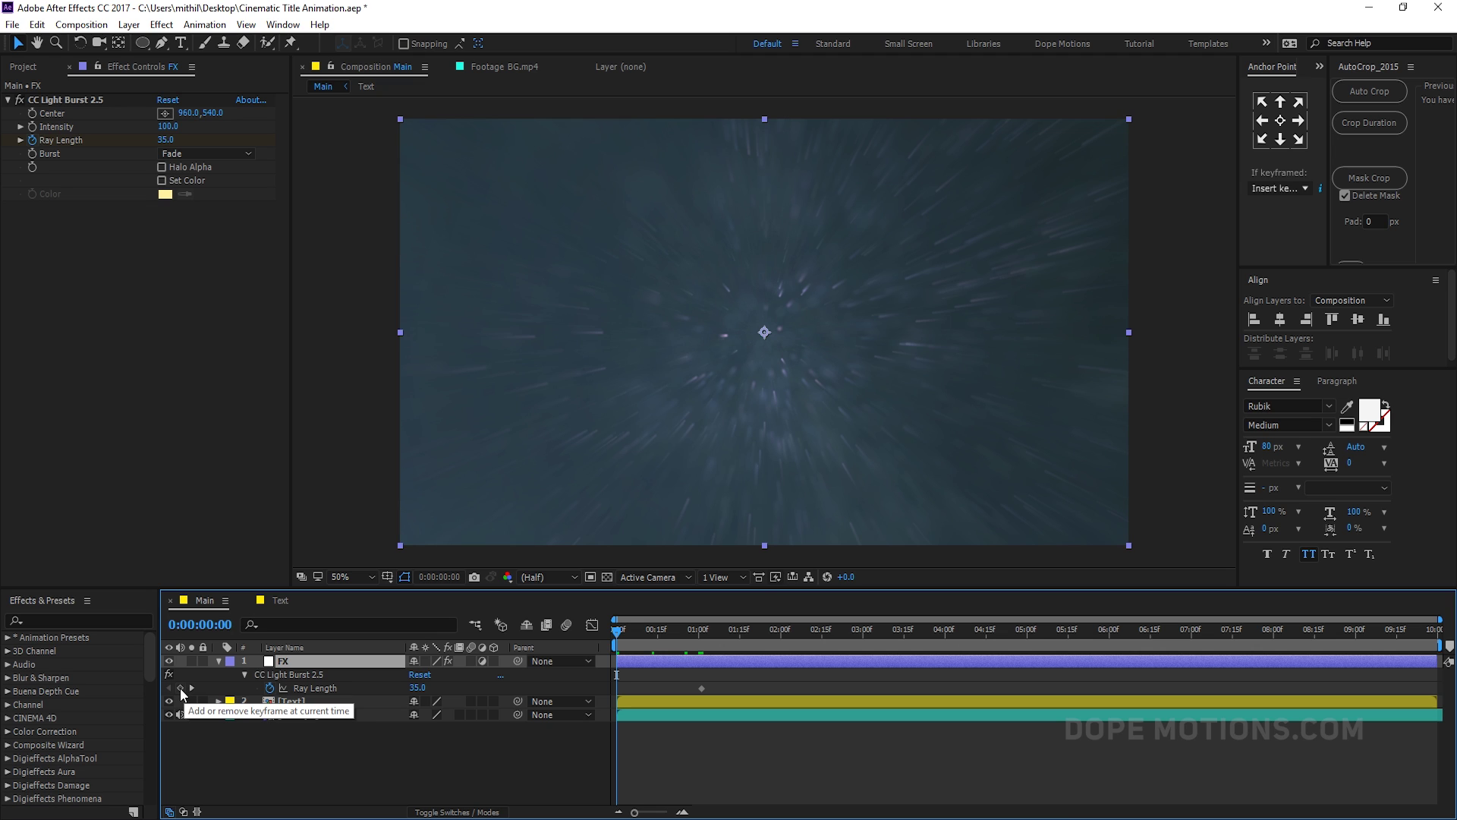
Step: Set the light burst's Ray Length to 0 at 0:00:01:01 and preview the burst from the beginning
left_click_drag(681, 631, 700, 633)
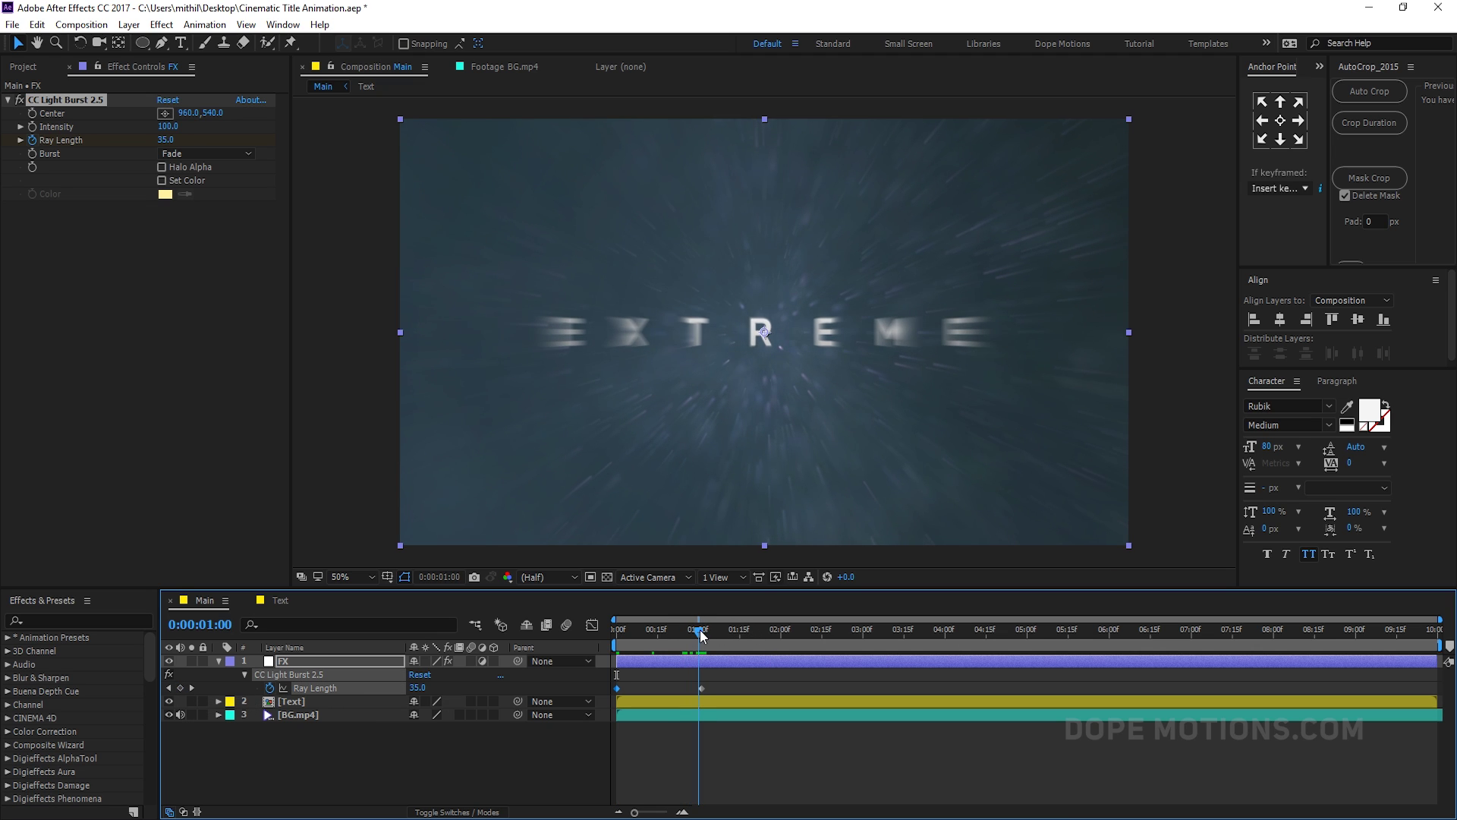
left_click(702, 633)
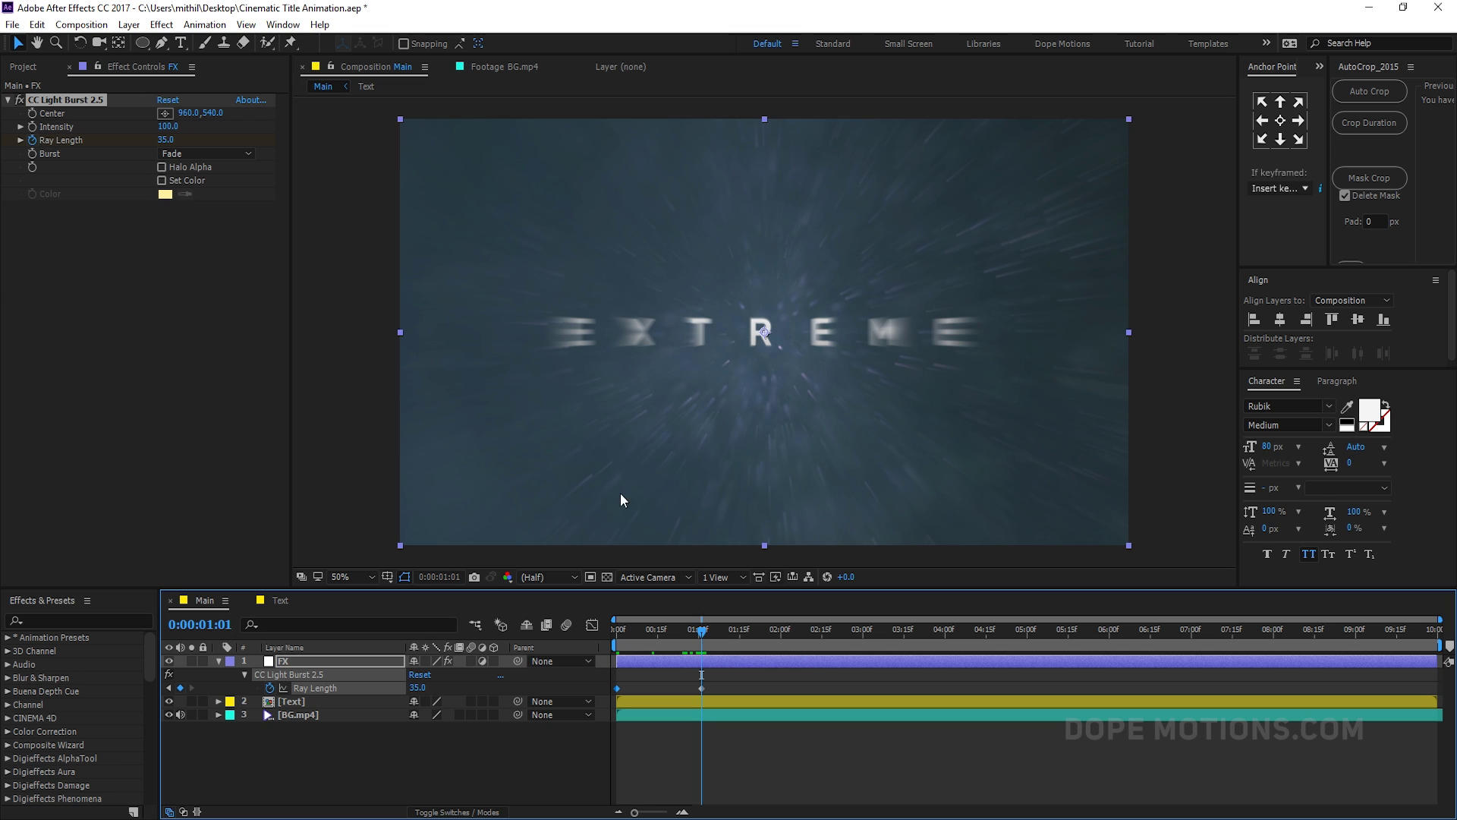
left_click(165, 139)
key("Return")
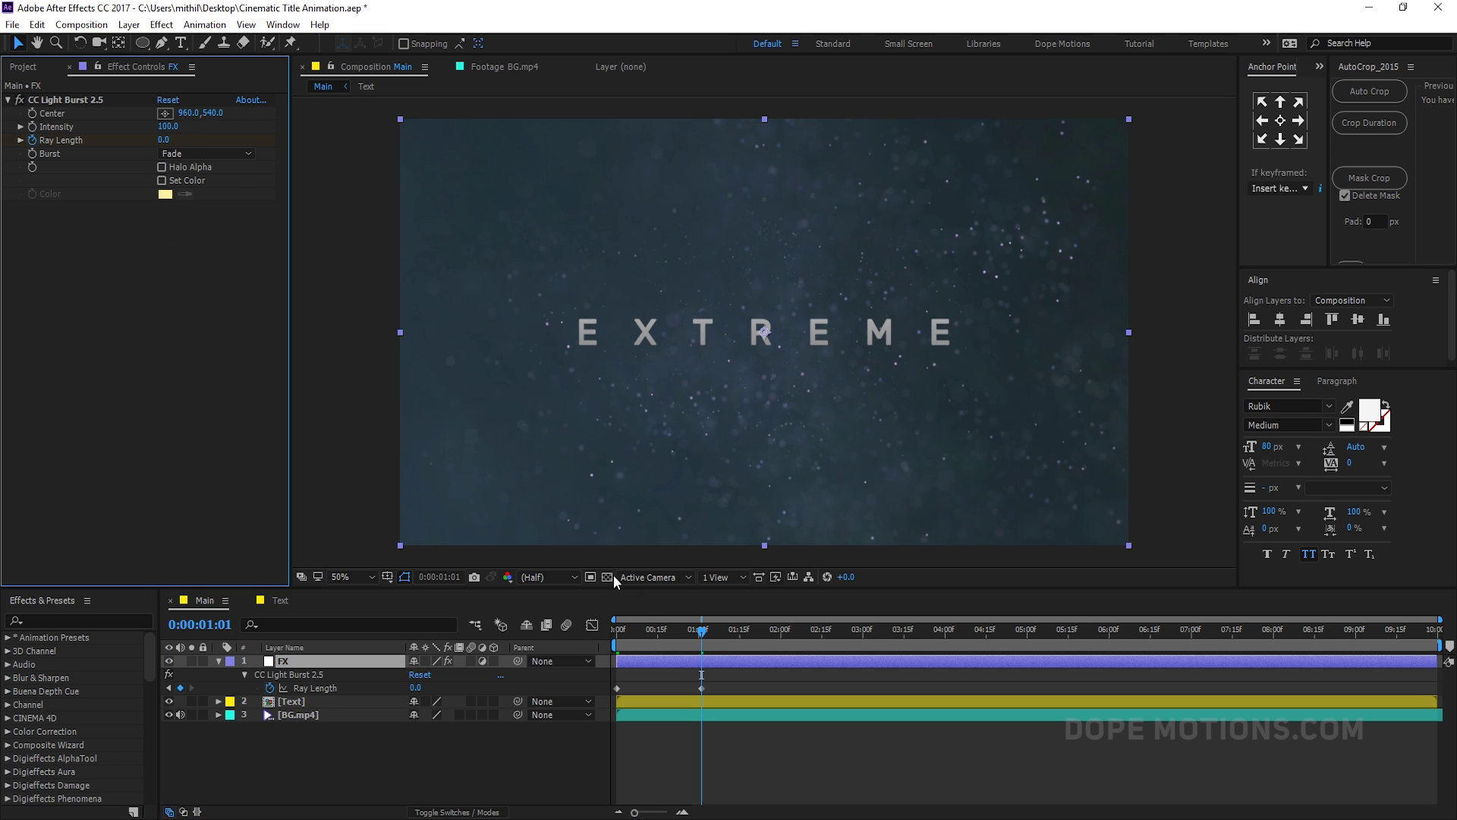
left_click(600, 645)
key("Home")
key("space")
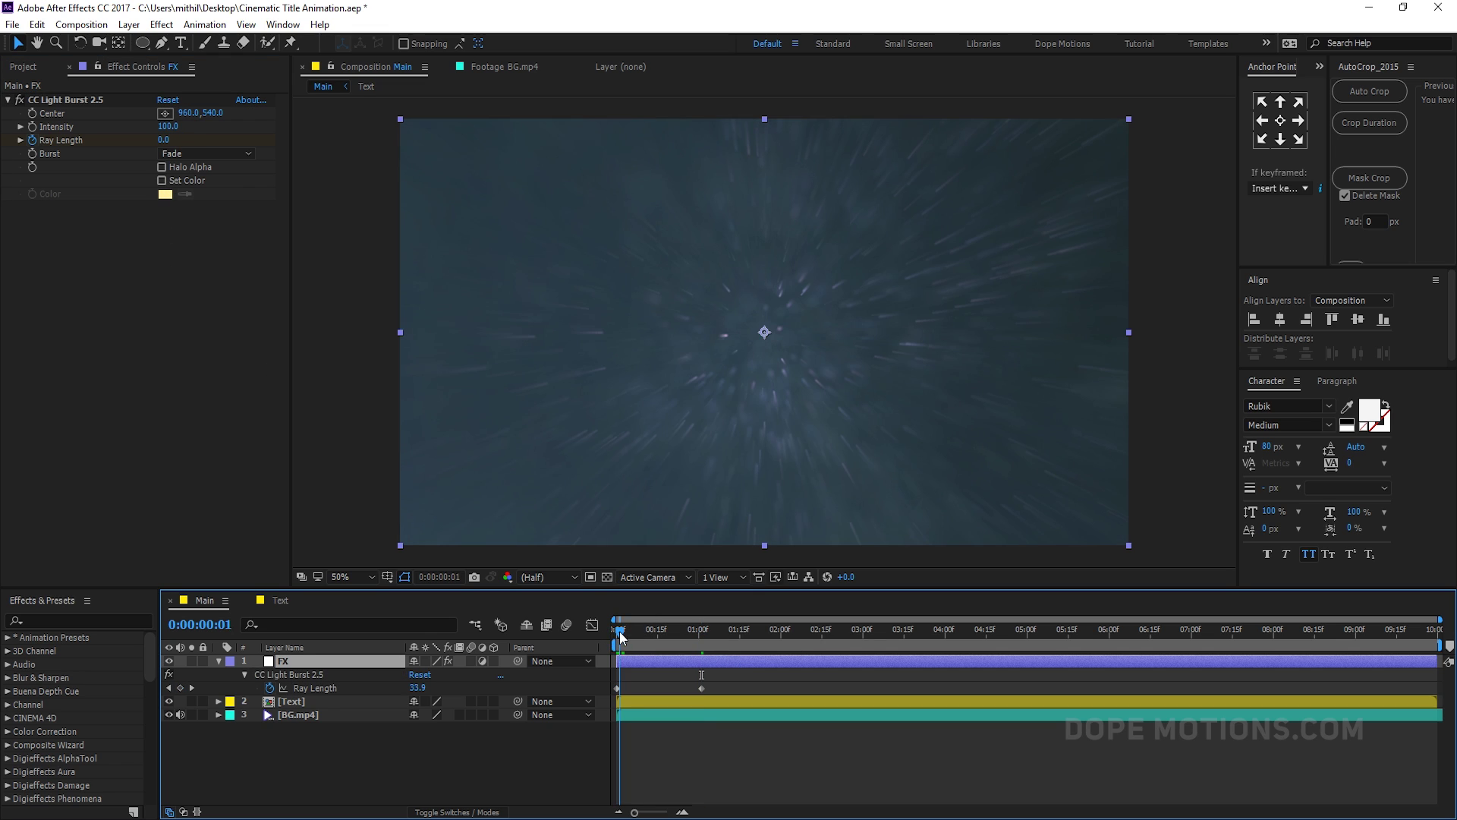
Step: Preview the light burst on the title and add a Gaussian Blur effect to the FX layer
mouse_move(635, 635)
left_mouse_down()
mouse_move(657, 639)
mouse_move(600, 635)
mouse_move(640, 631)
left_mouse_up()
key("ctrl+space")
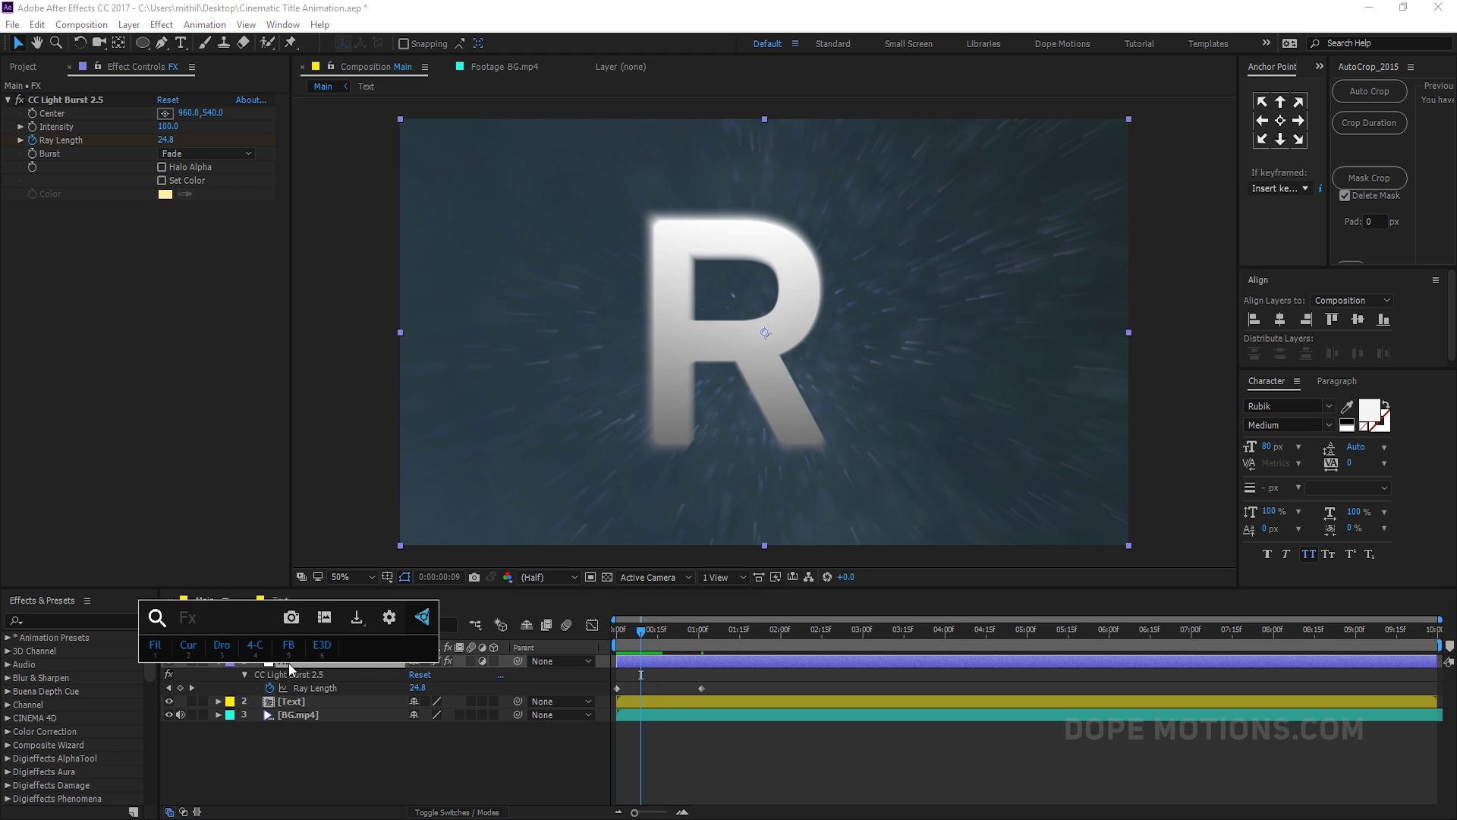
type("gau")
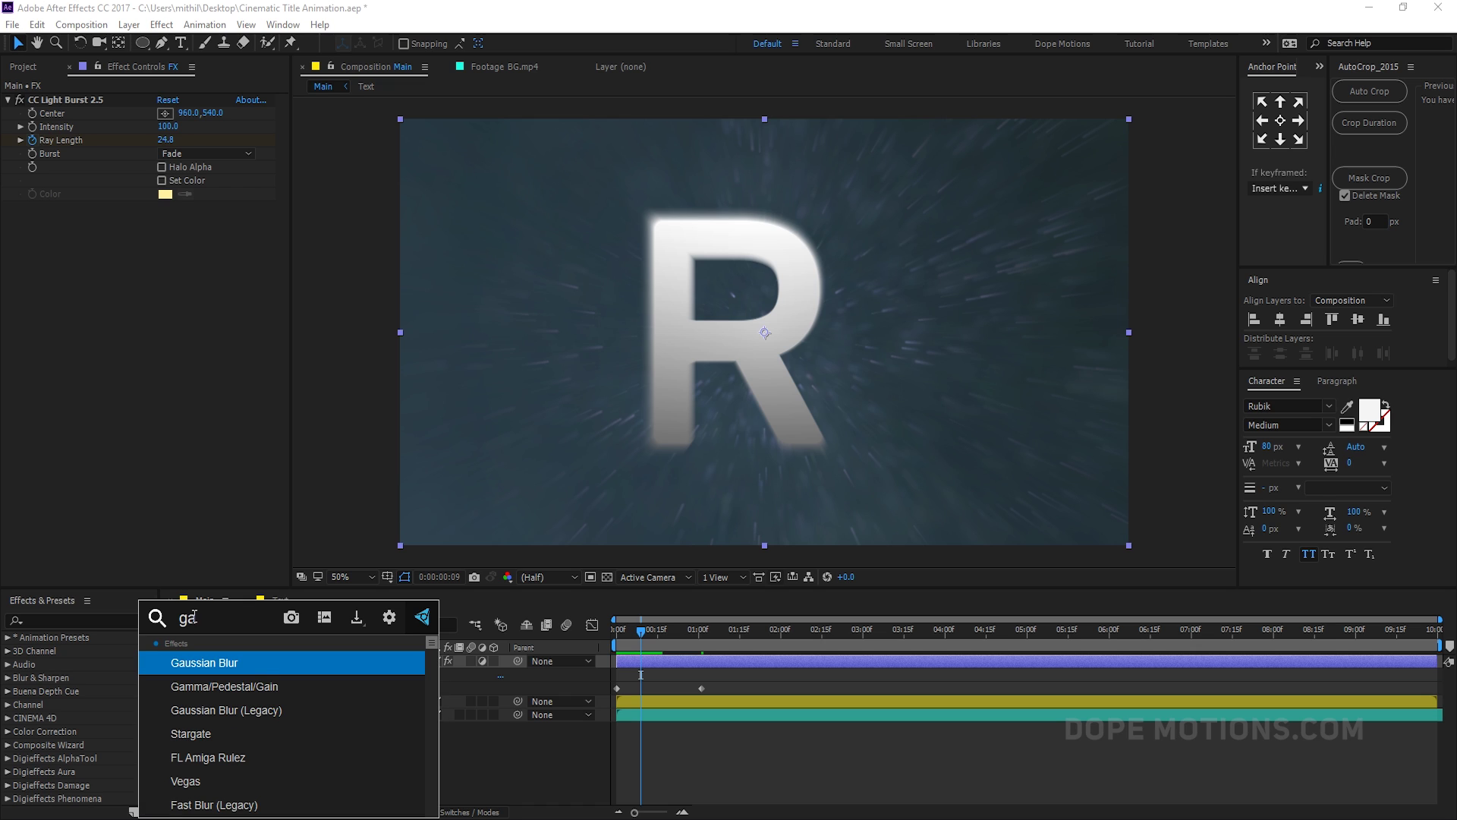
left_click(220, 665)
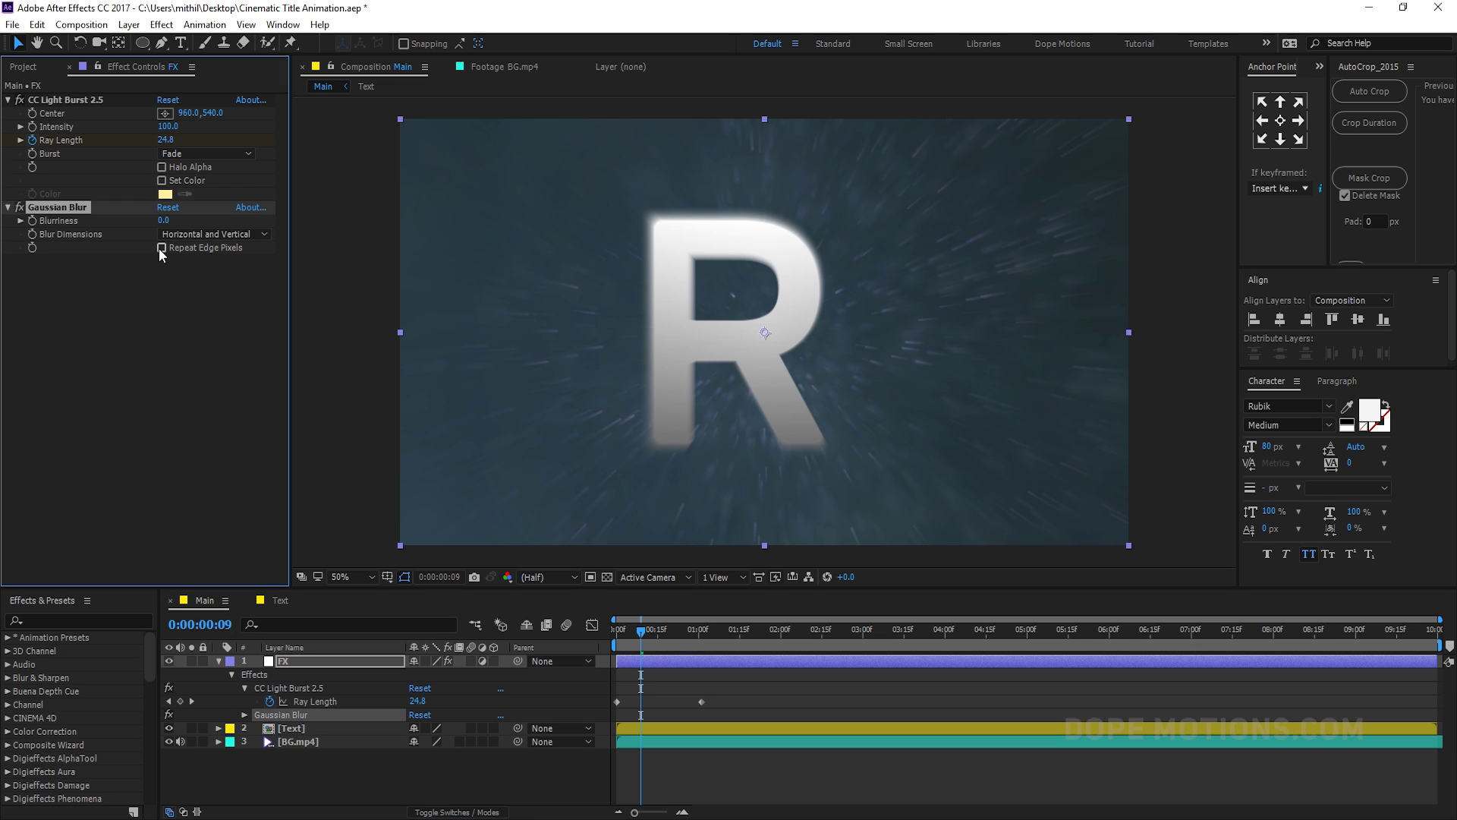
Step: Enable Repeat Edge Pixels and keyframe the Gaussian Blur's Blurriness from 12 at 0:00:00:00 to 0 at 0:00:01:01
left_click_drag(695, 631, 587, 628)
left_click(32, 220)
left_click(164, 220)
type("12")
key("Return")
left_click_drag(618, 631, 693, 630)
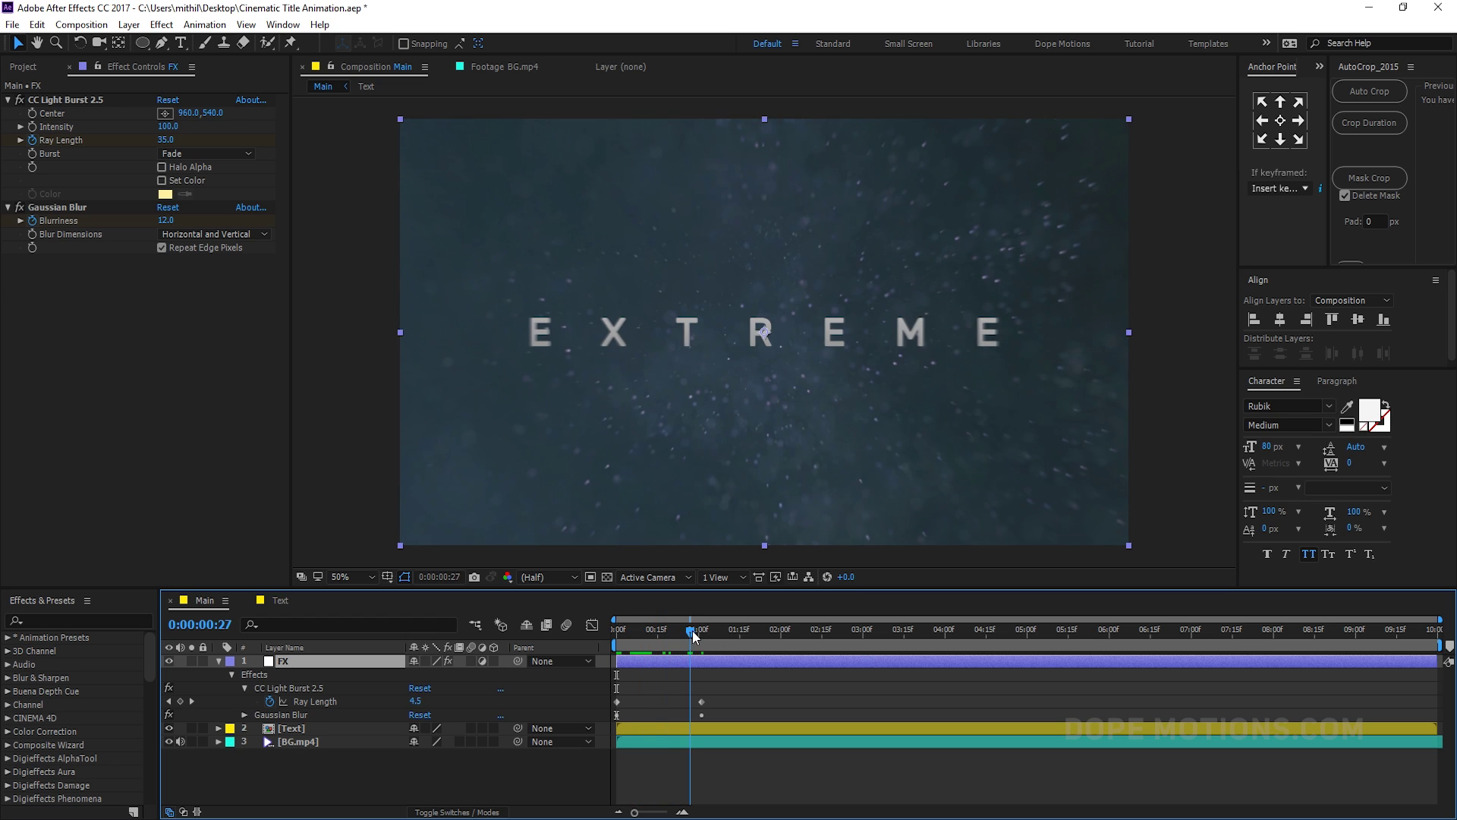
Step: Collapse the FX layer and create a new adjustment layer named Lens
left_click(220, 663)
right_click(280, 714)
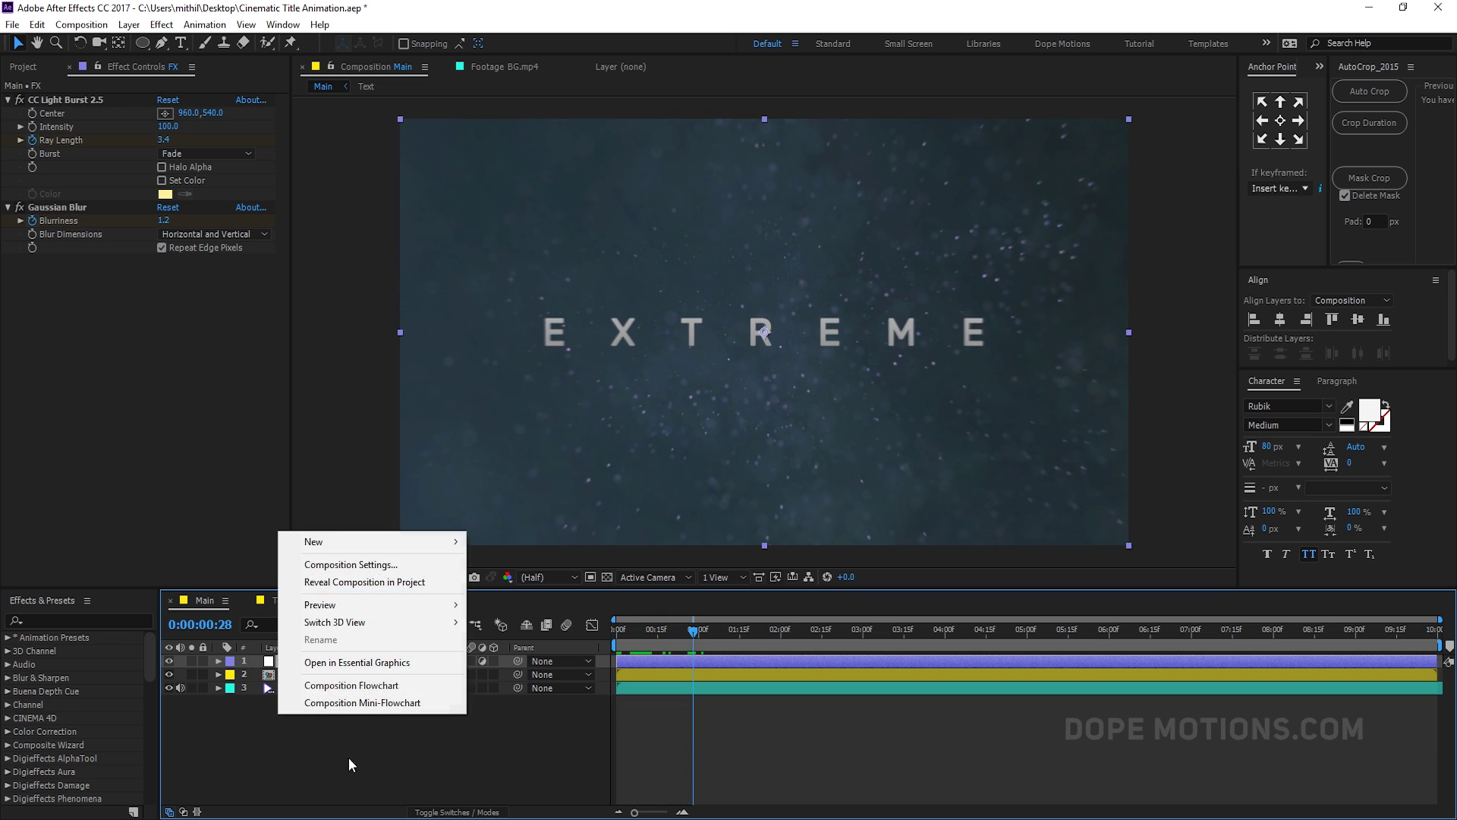
mouse_move(341, 541)
left_click(577, 668)
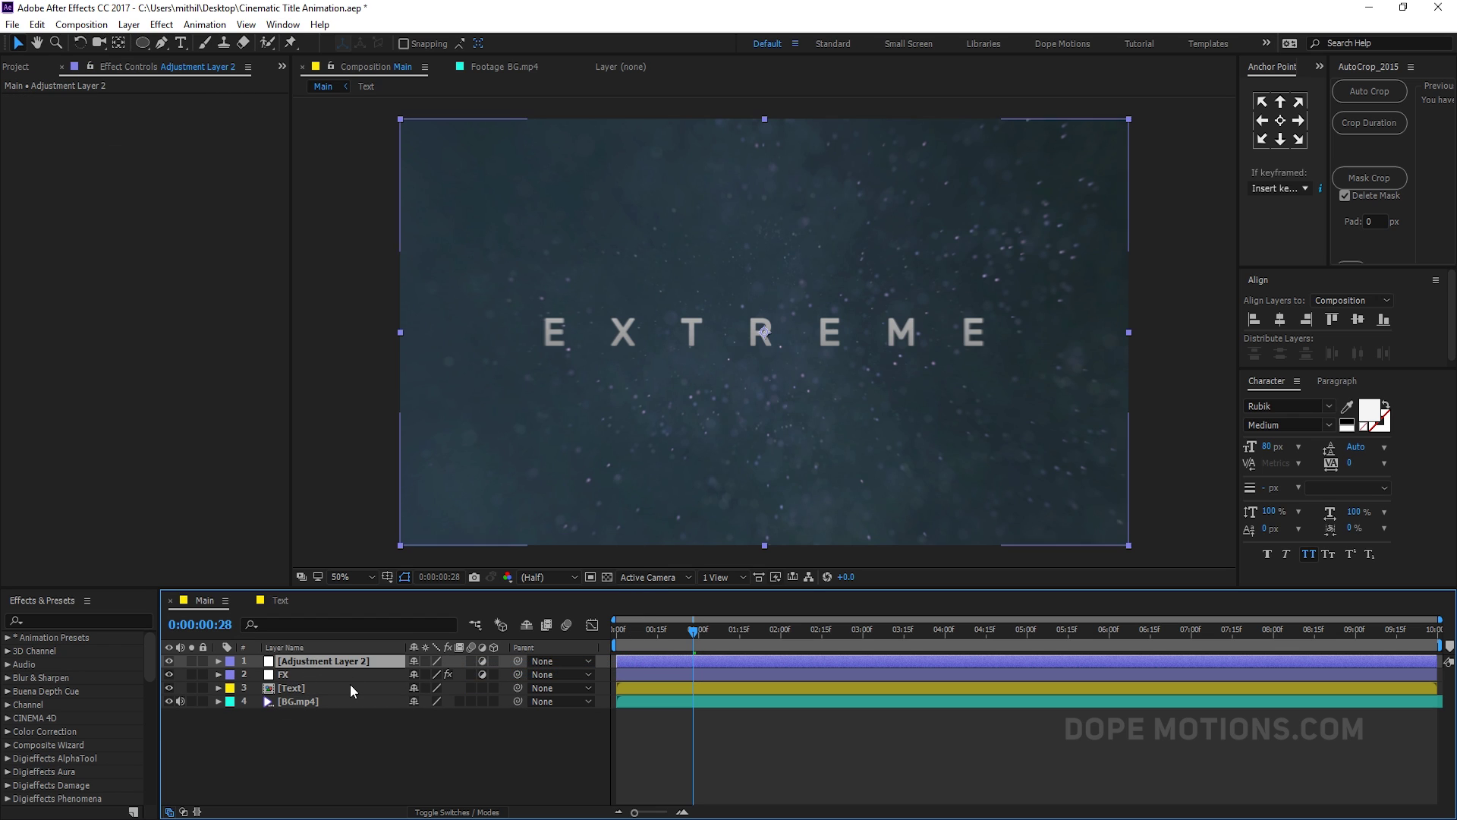
key("Return")
type("L")
key("Return")
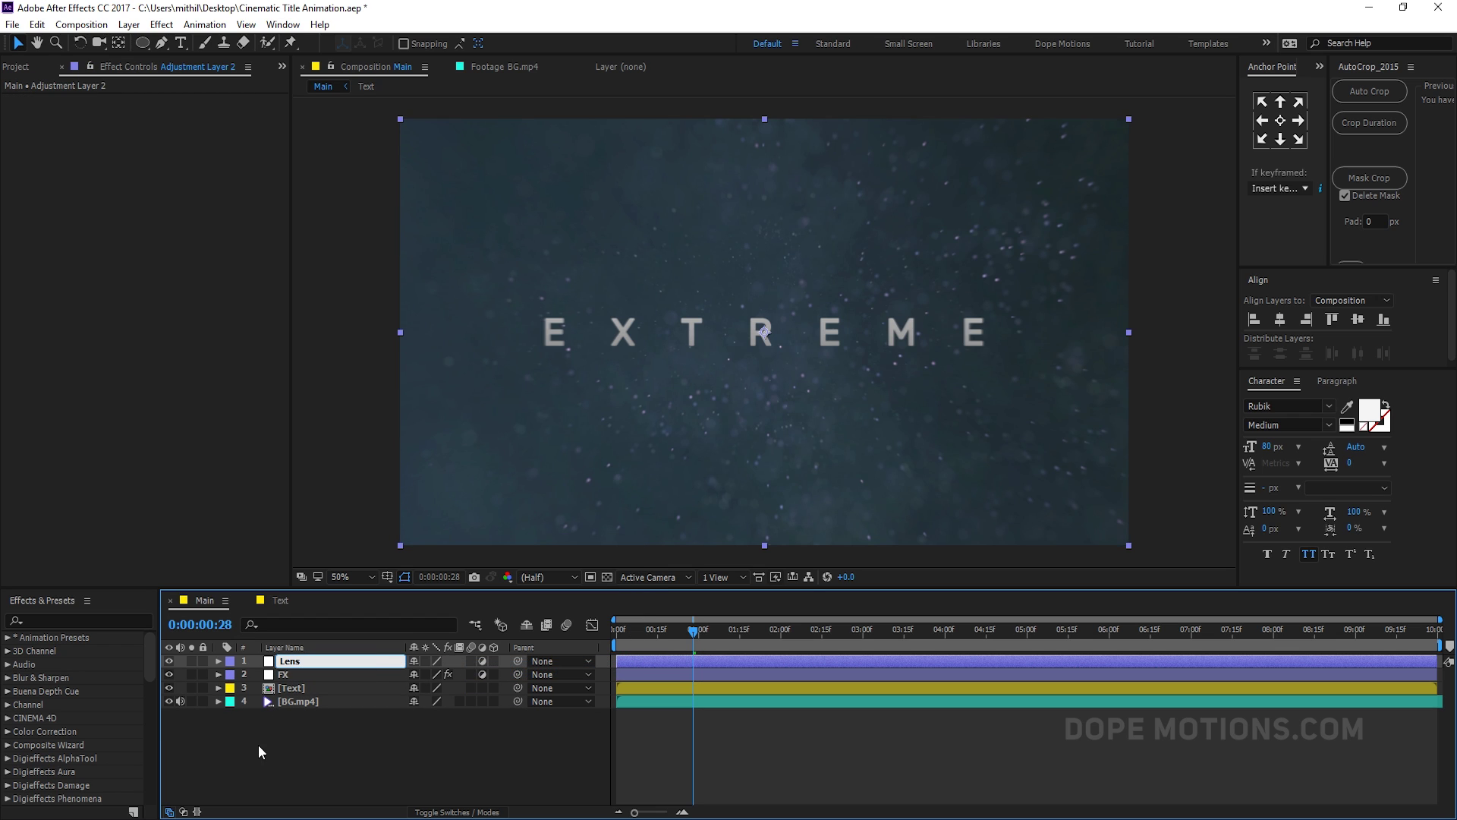
left_click(260, 744)
Step: Apply the CC Lens effect to the Lens adjustment layer
left_click(293, 659)
key("ctrl+space")
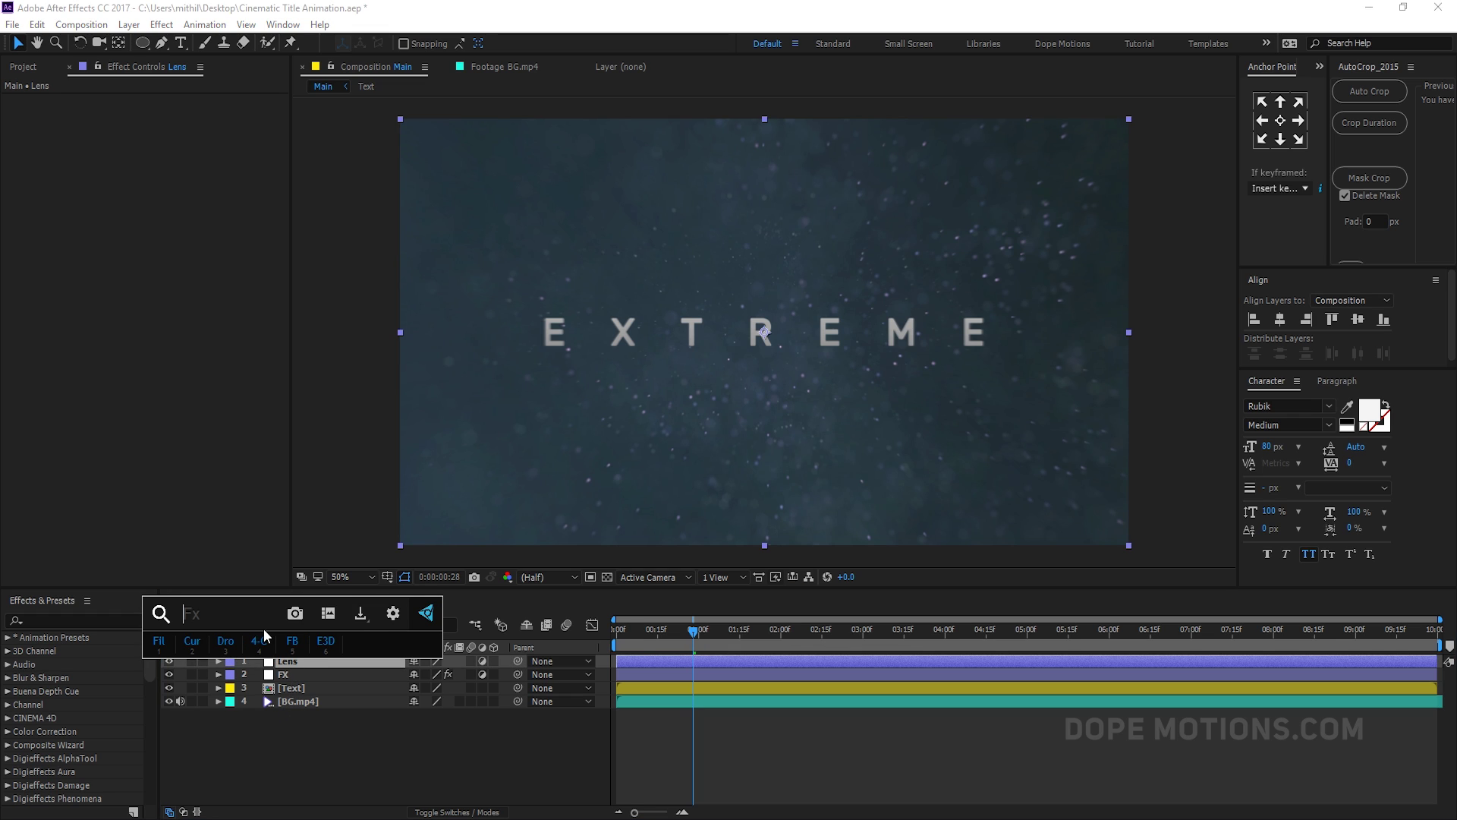
type("cc")
type("l")
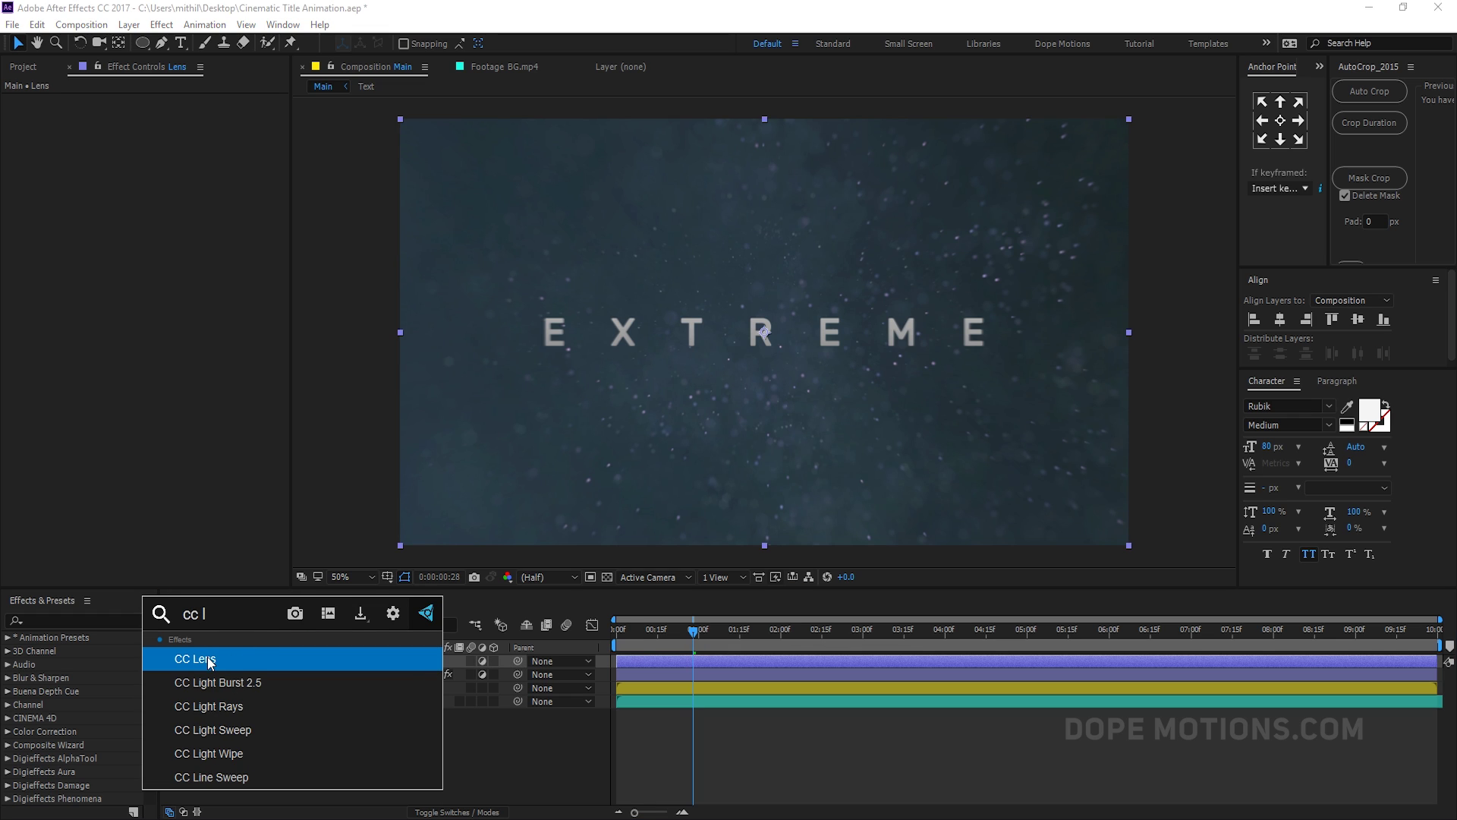
key("Return")
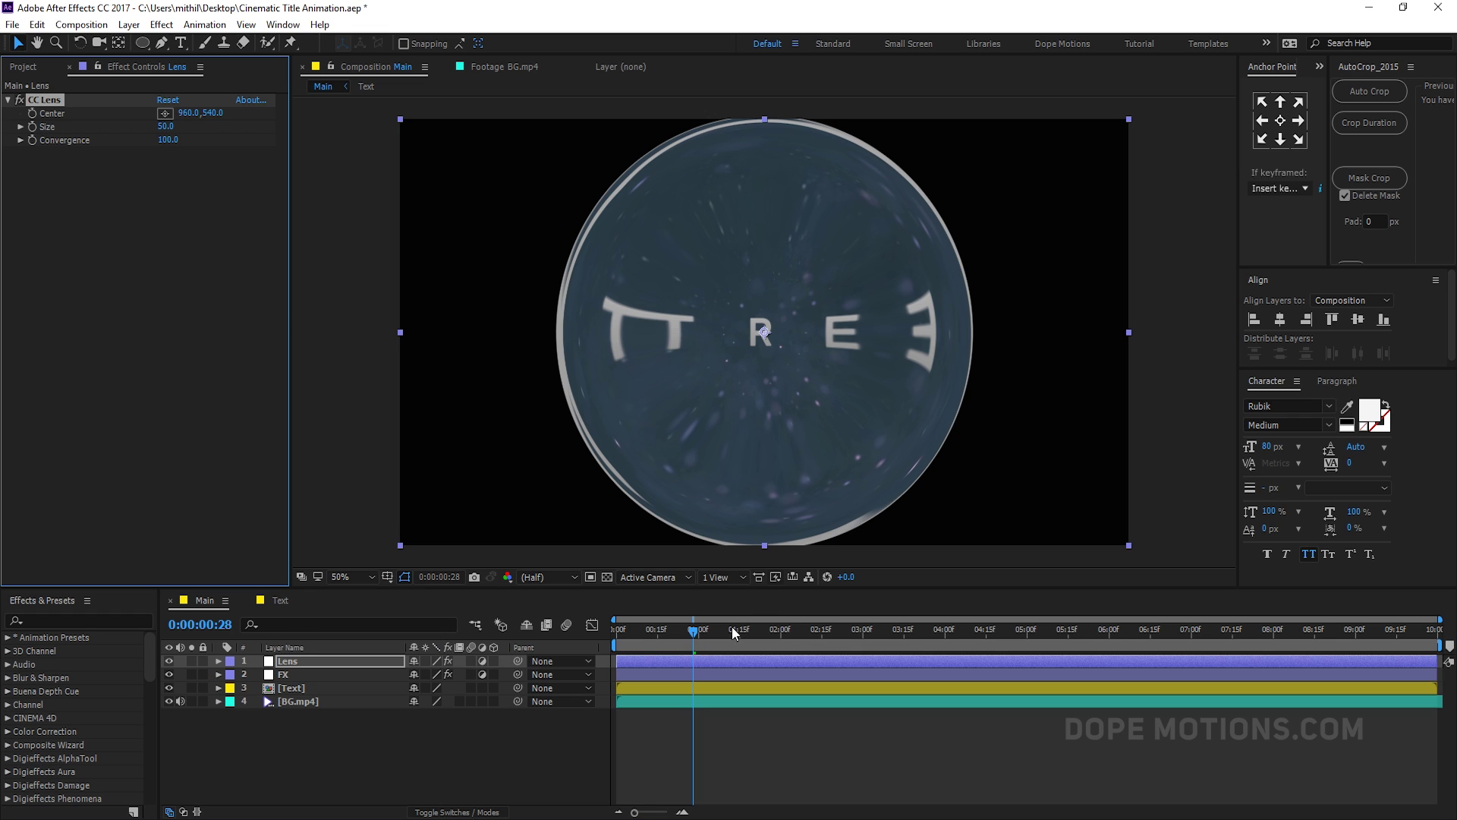
Step: Set the CC Lens Size to 500 at 0:00:02:00 and enable keyframing for it
left_click_drag(720, 643, 781, 640)
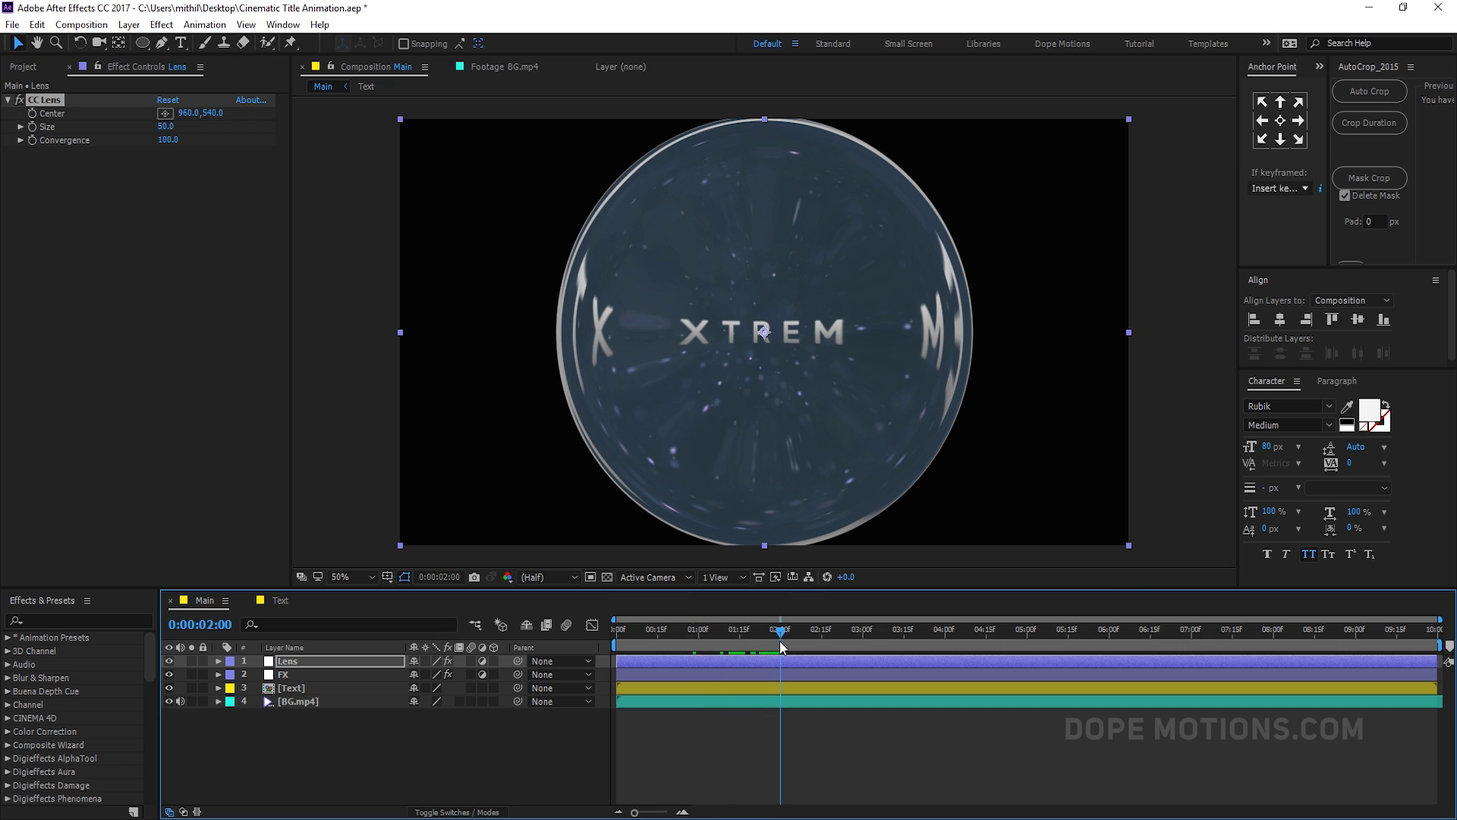
left_click(165, 127)
type("500")
key("Return")
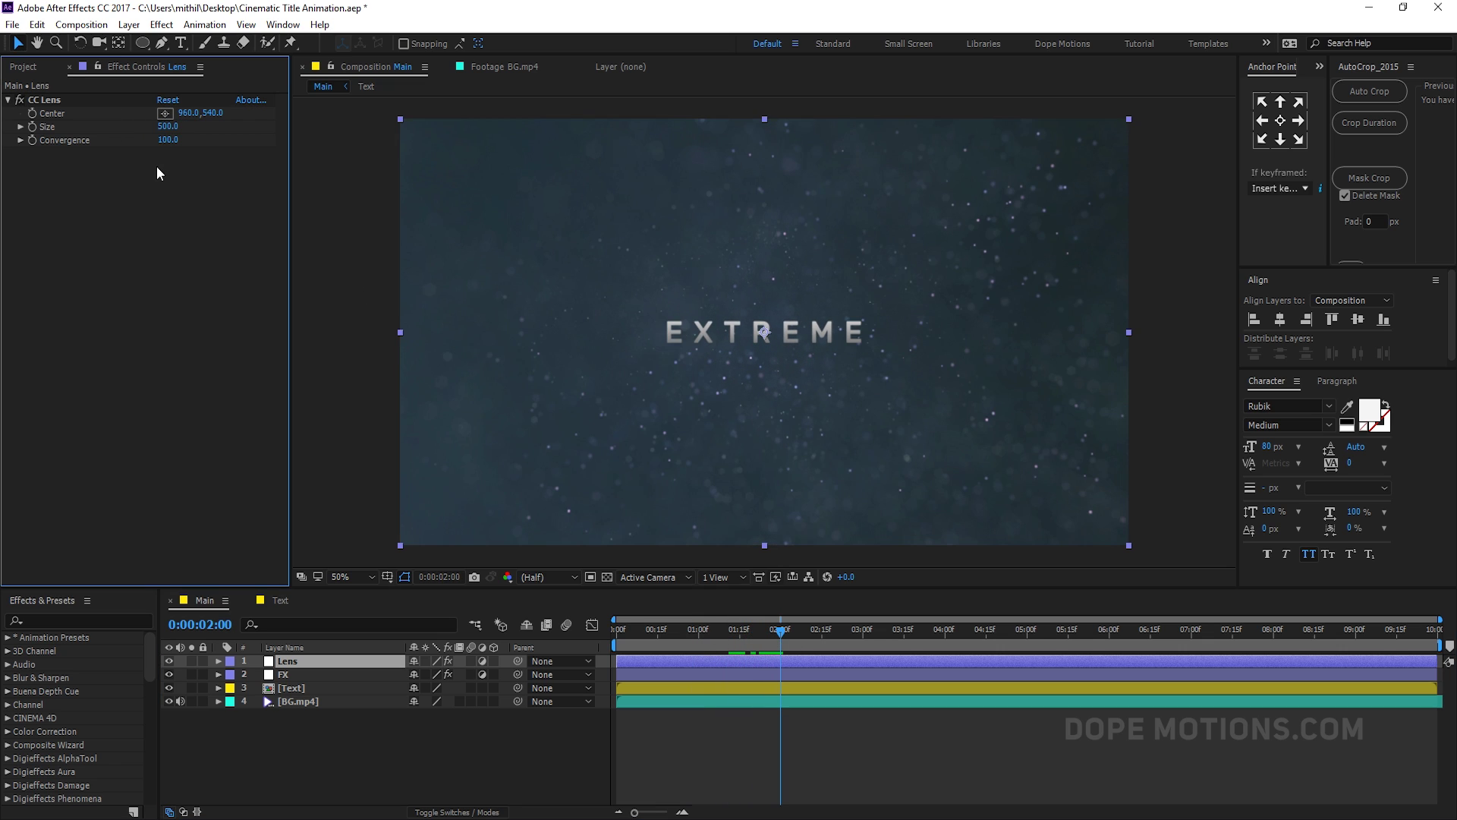
left_click(32, 127)
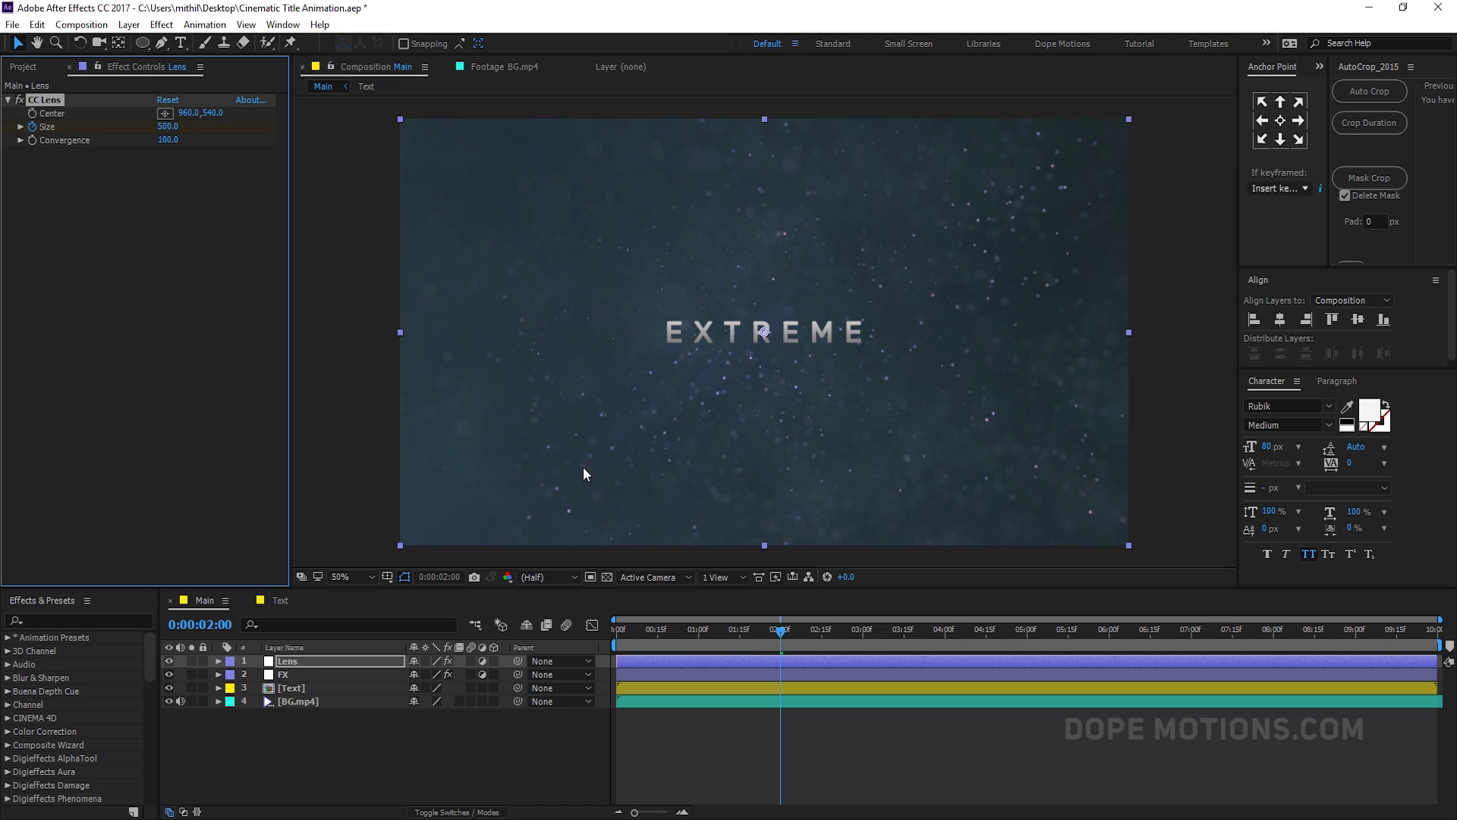
Step: Set the CC Lens Size to 200 at 0:00:00:00 and preview the lens animation up to 0:00:02:00
left_click(618, 629)
left_click(169, 128)
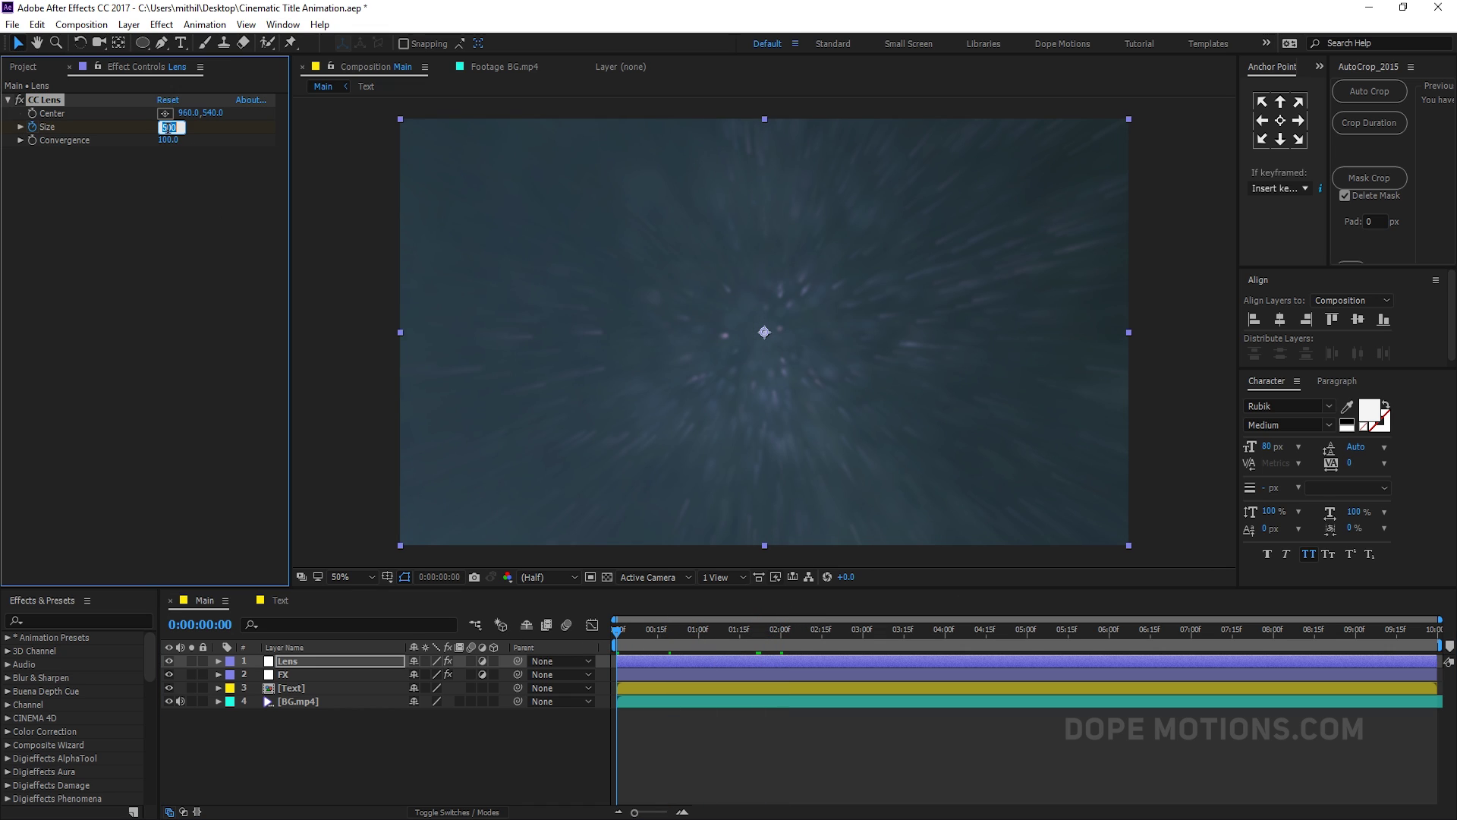
type("200")
key("Return")
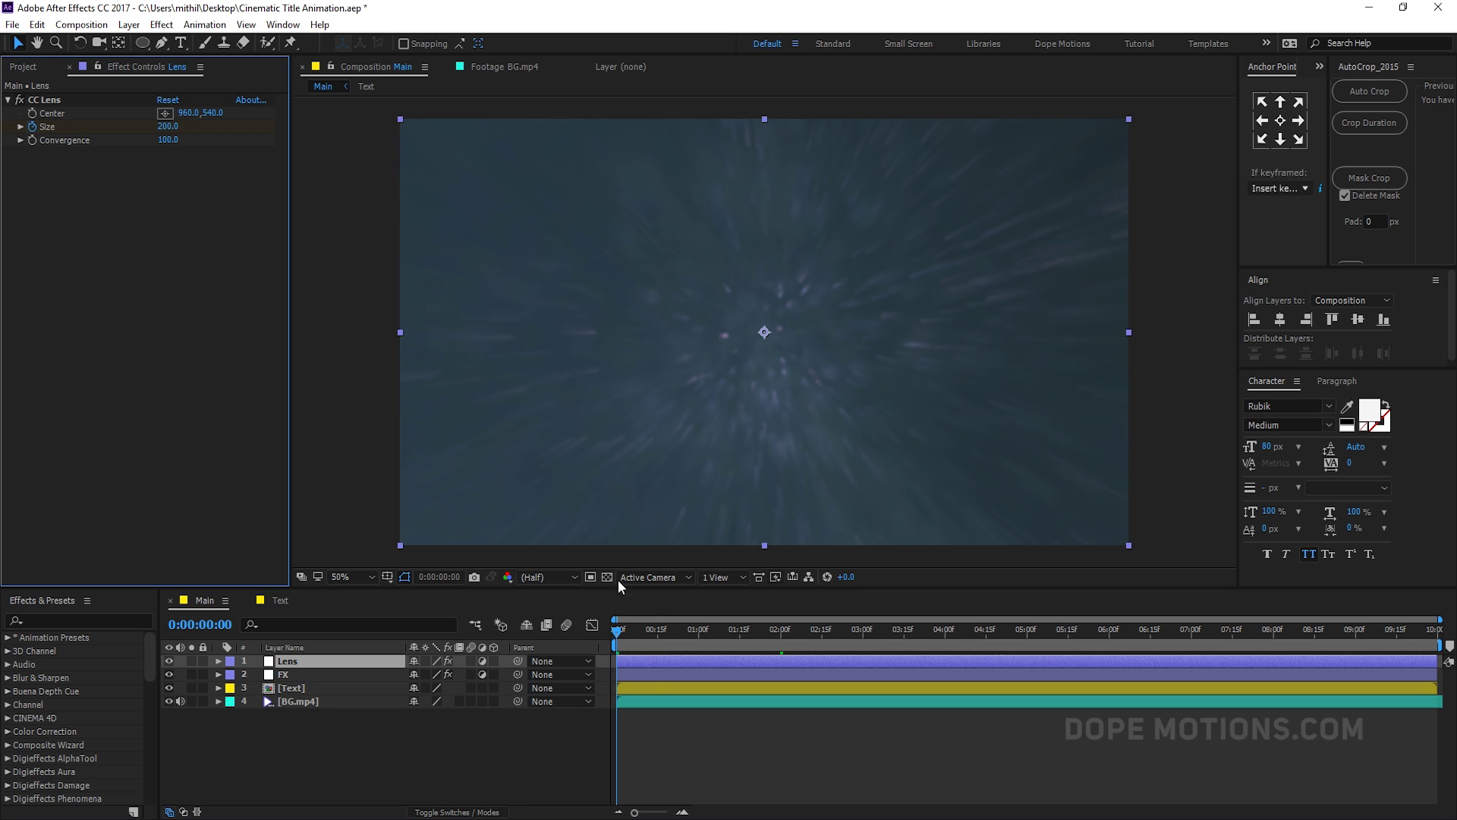
mouse_move(630, 631)
left_mouse_down()
mouse_move(654, 633)
mouse_move(637, 638)
left_mouse_up()
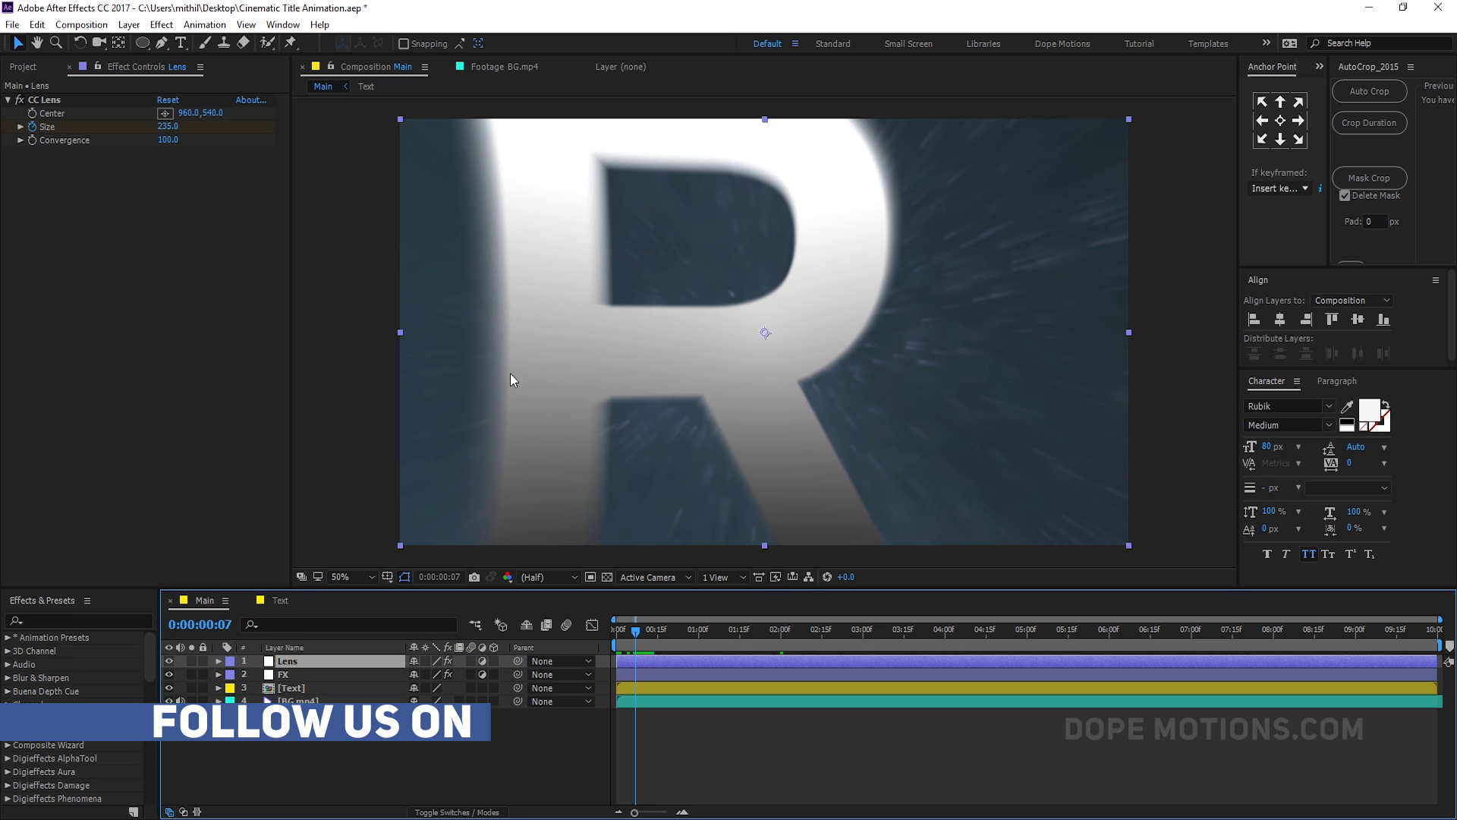
left_click_drag(635, 640, 780, 630)
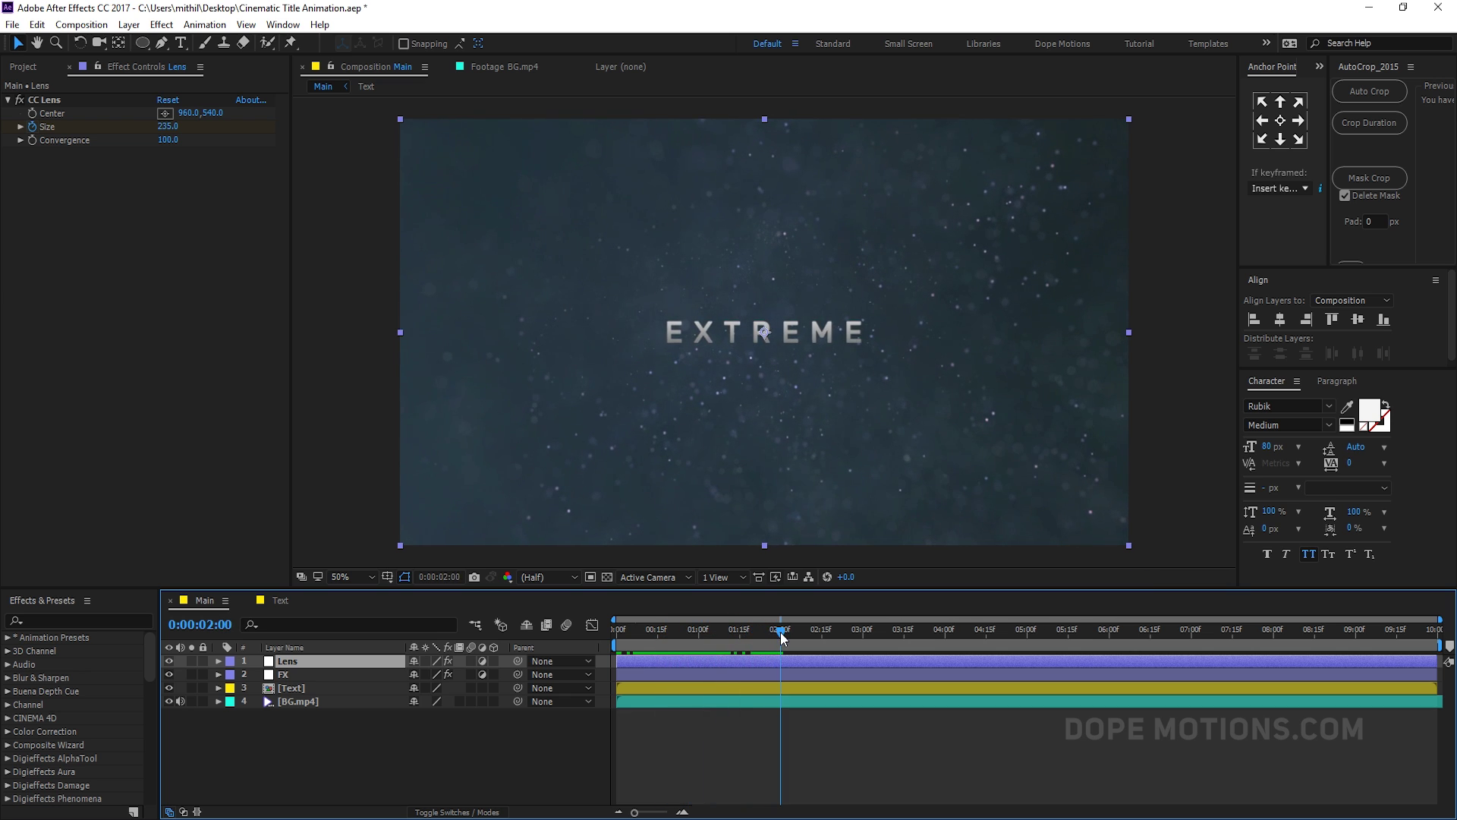
Step: Create another adjustment layer above the Lens layer and name it CC_01
right_click(367, 734)
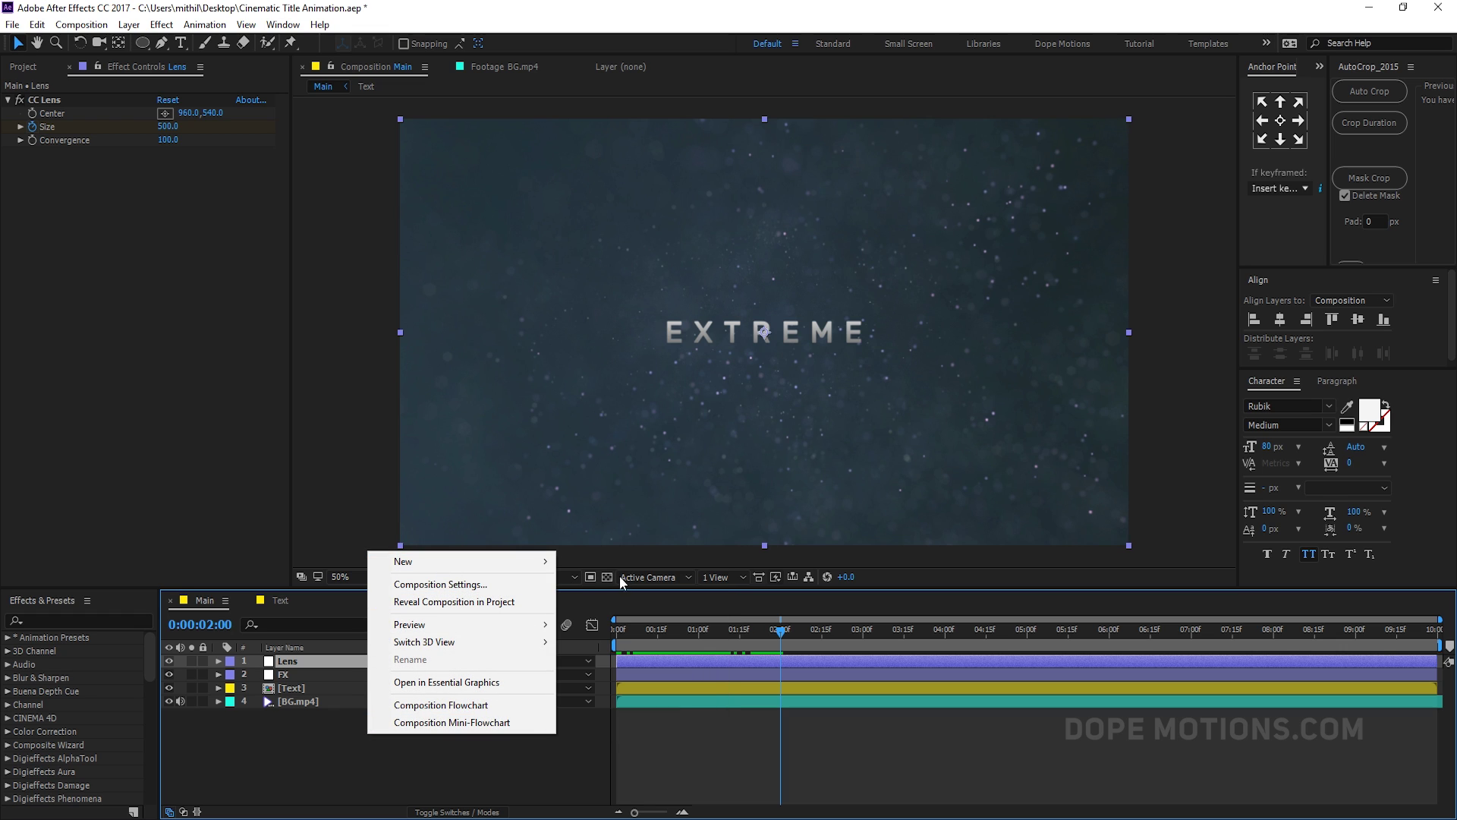
mouse_move(523, 563)
left_click(592, 689)
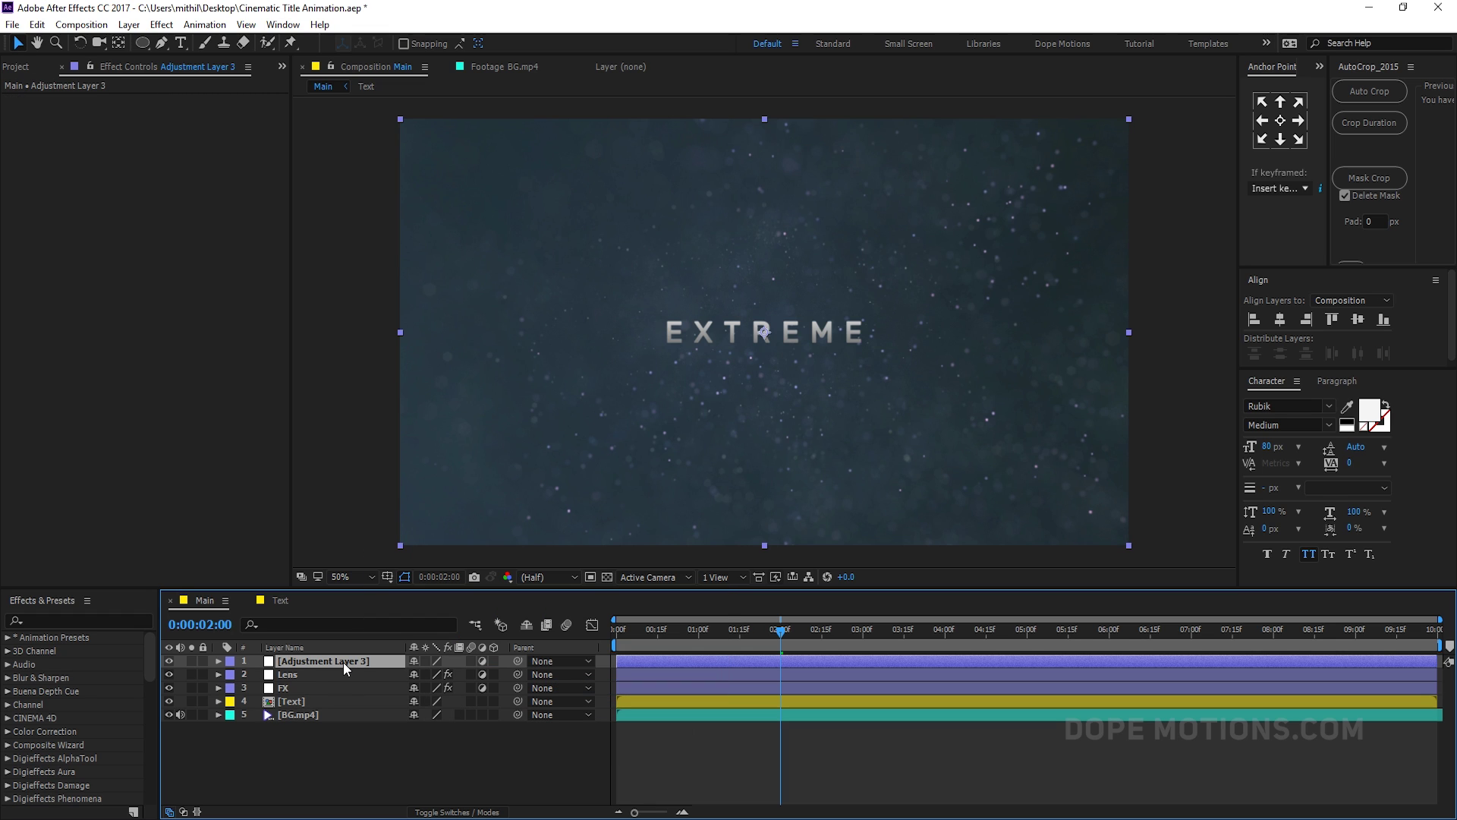
key("Return")
type("CC_01")
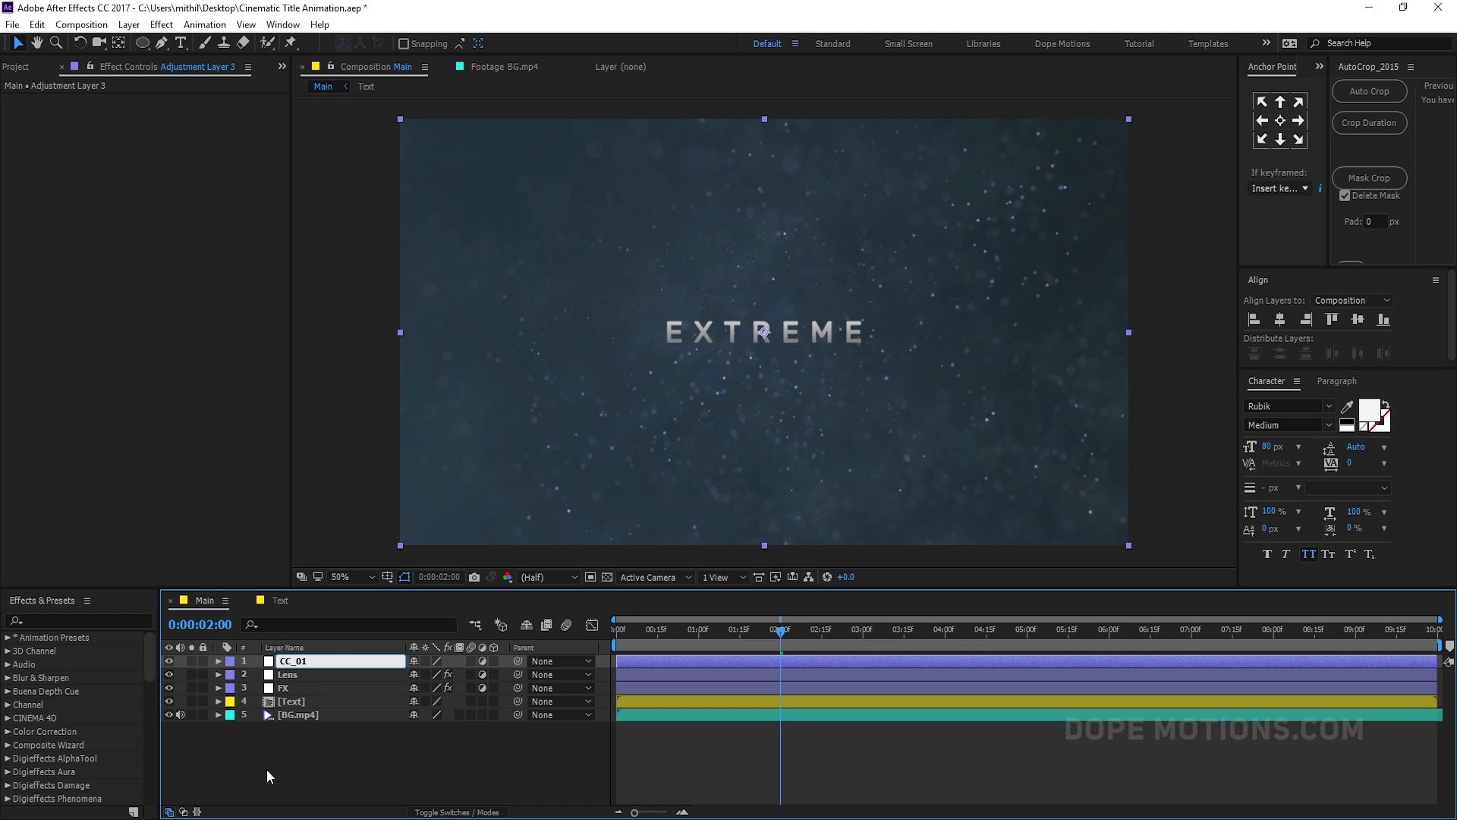
key("Return")
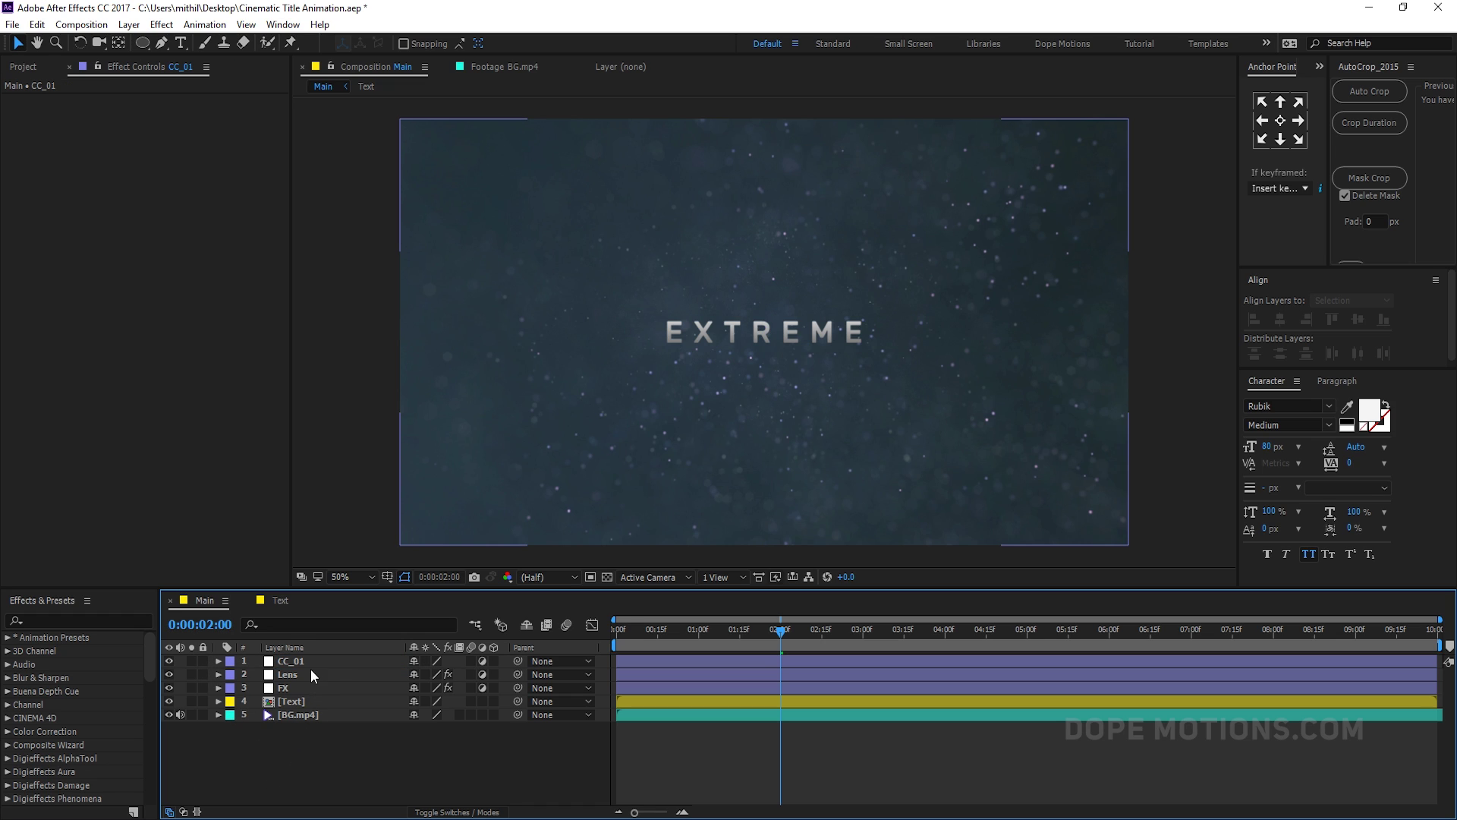
Step: Apply a Photo Filter effect to CC_01 using Cooling Filter (82) with 15% density
key("ctrl+space")
type("pho")
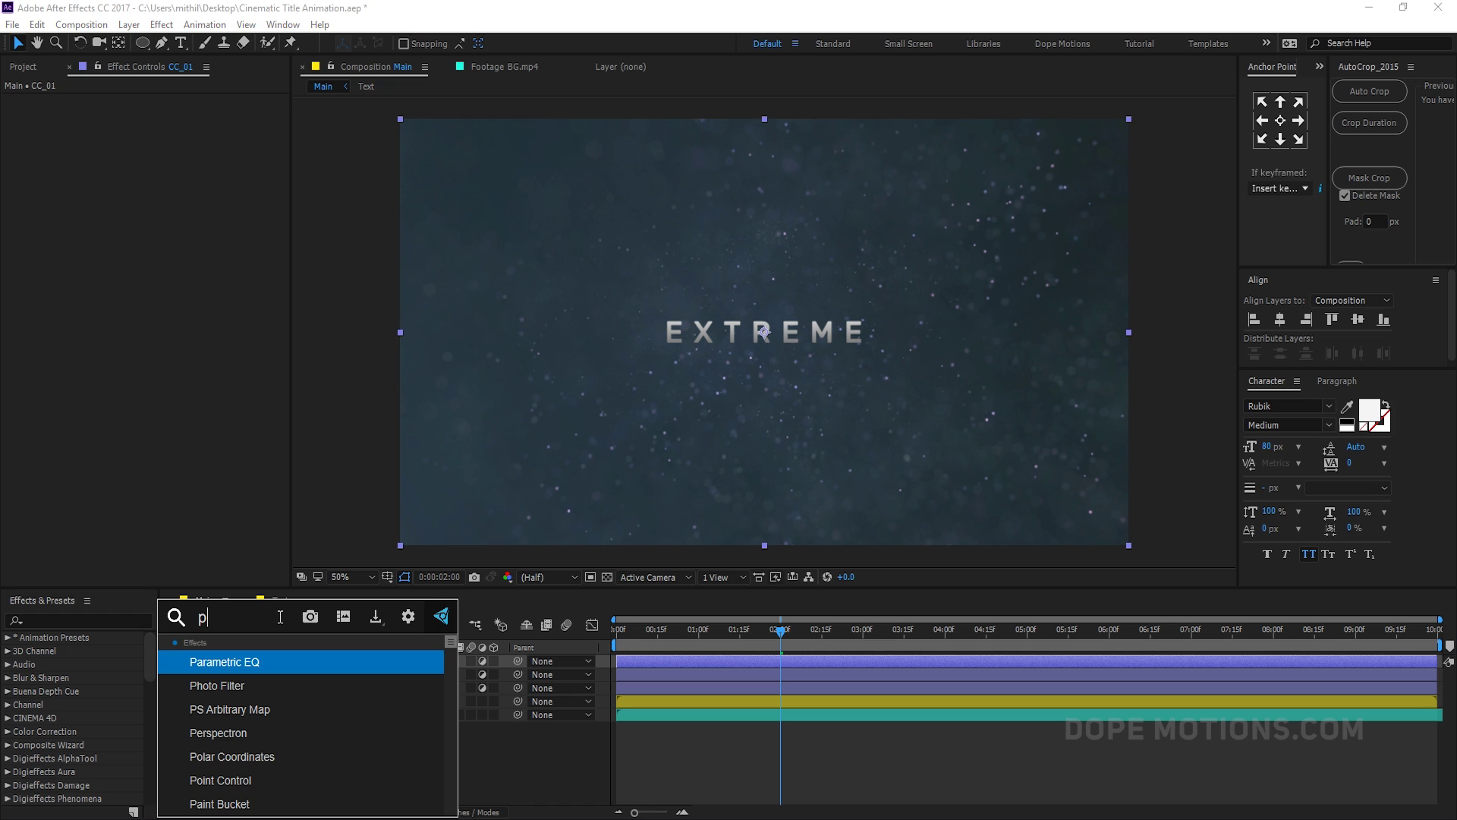
left_click(248, 661)
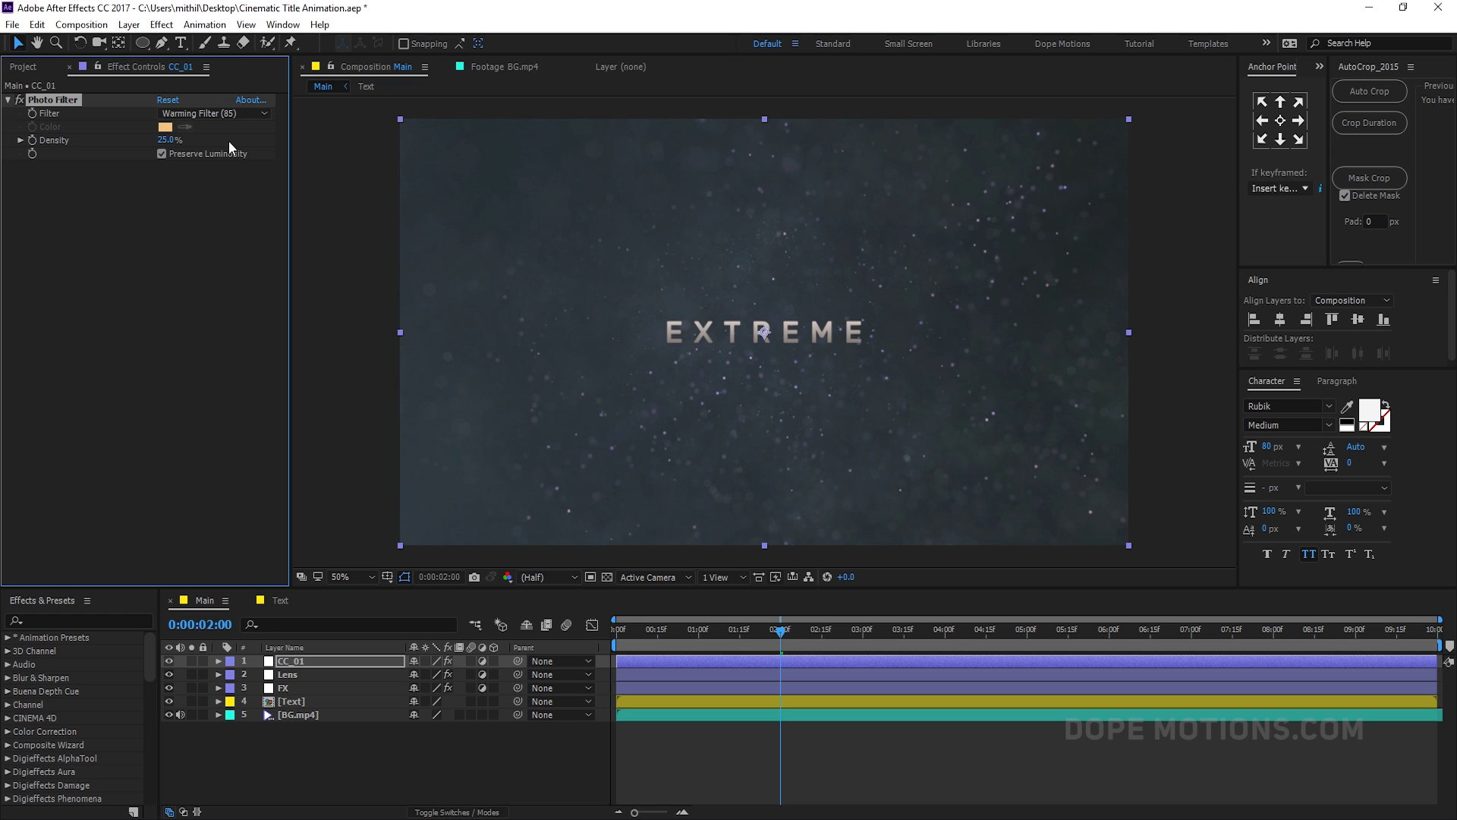
left_click(213, 117)
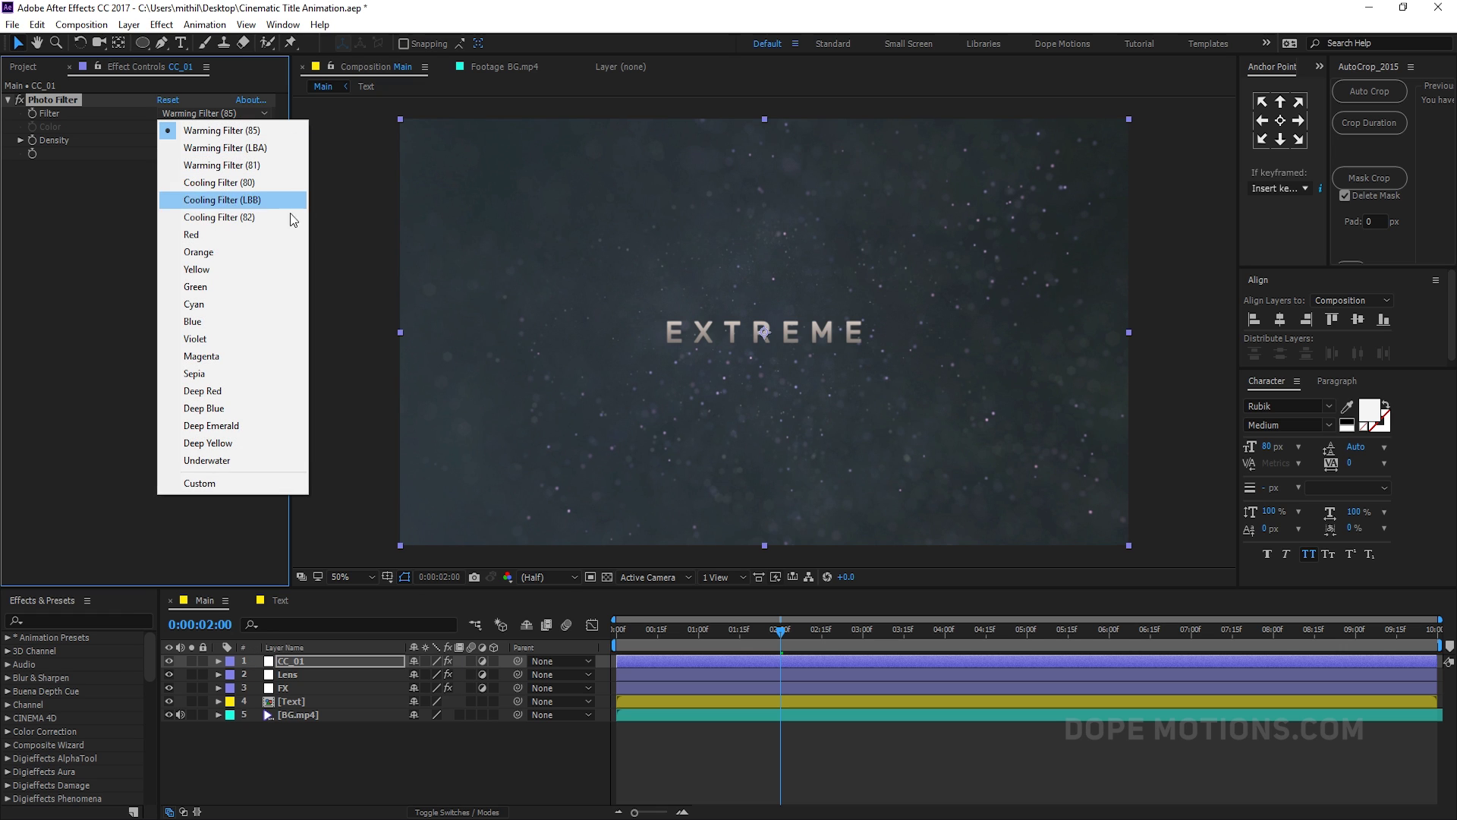
left_click(232, 220)
left_click_drag(166, 144, 147, 142)
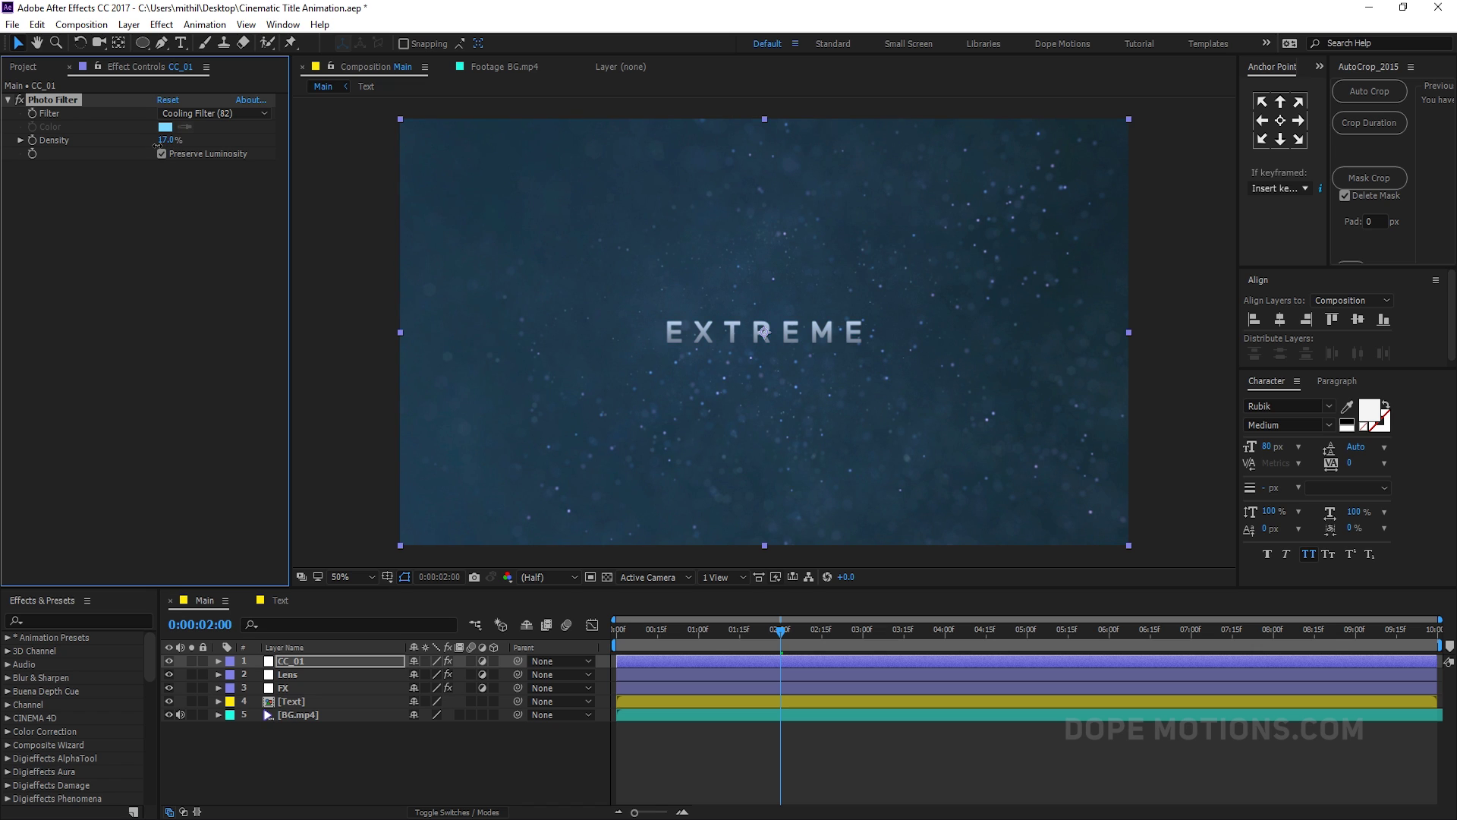
left_click(164, 140)
left_click(167, 252)
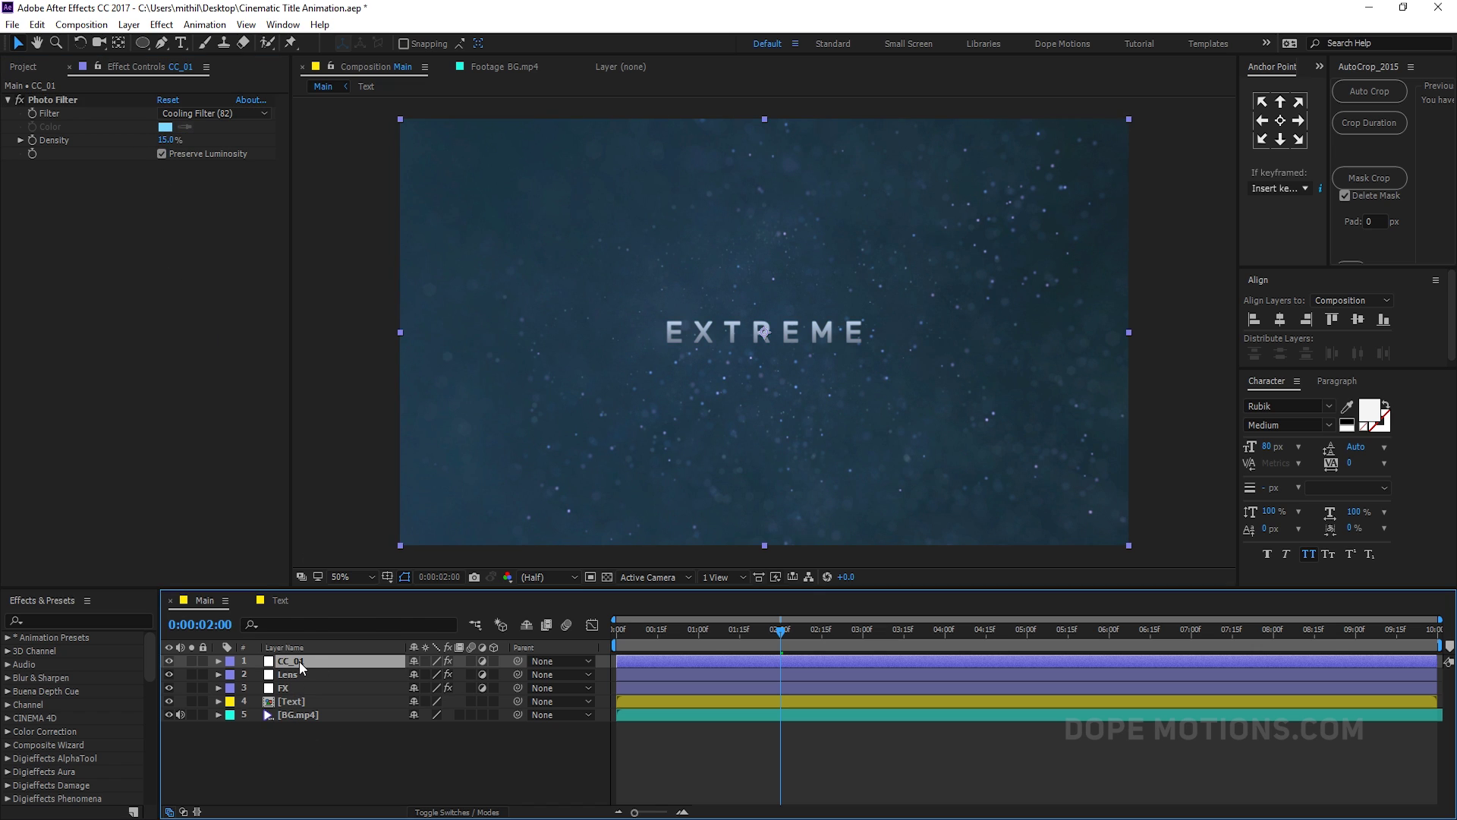
Step: Add a Curves effect to CC_01 and shape the RGB curve into a gentle S with darker shadows and brighter highlights
key("ctrl+space")
left_click(199, 642)
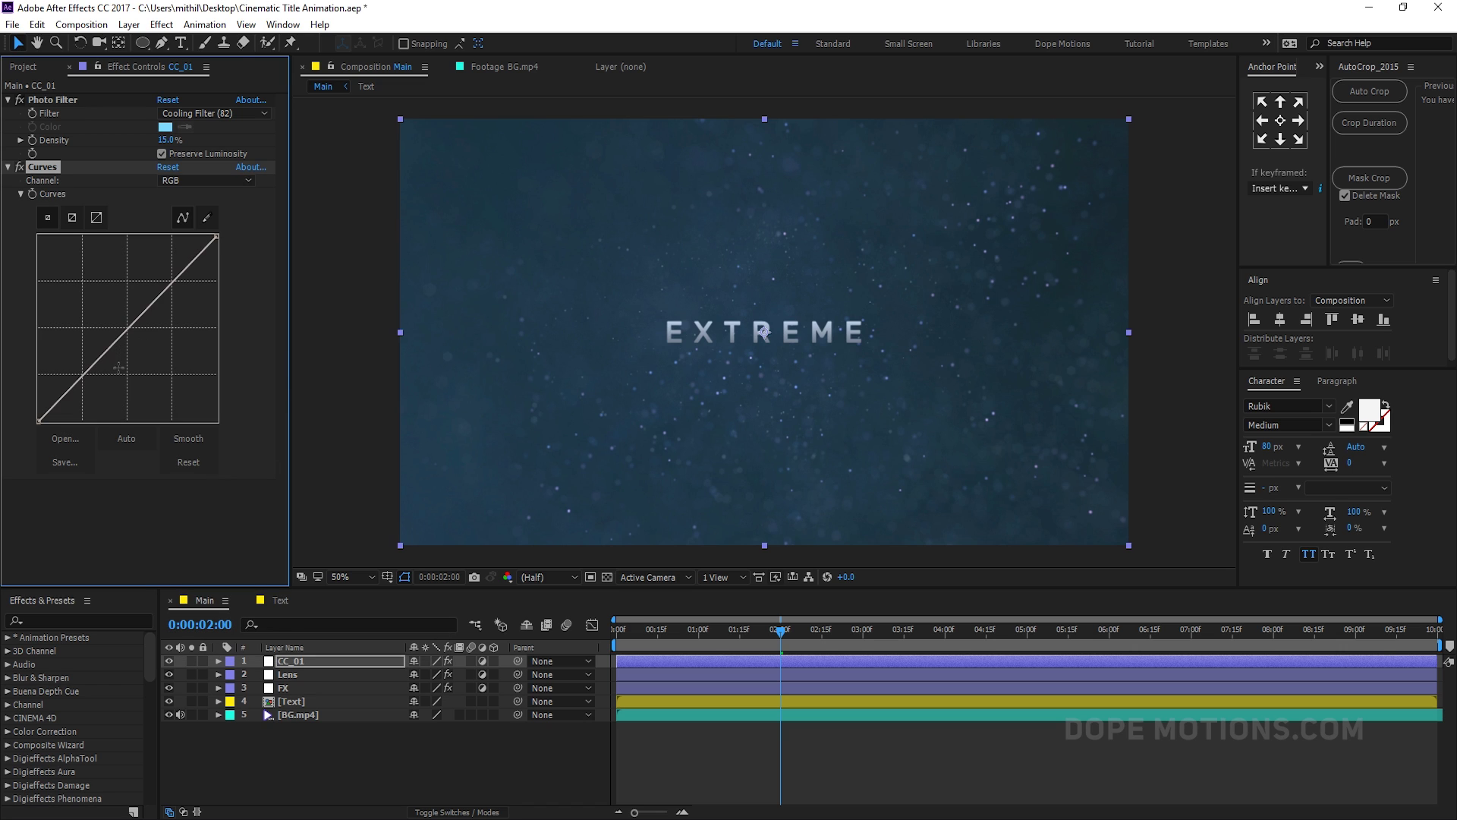
left_click_drag(84, 374, 89, 387)
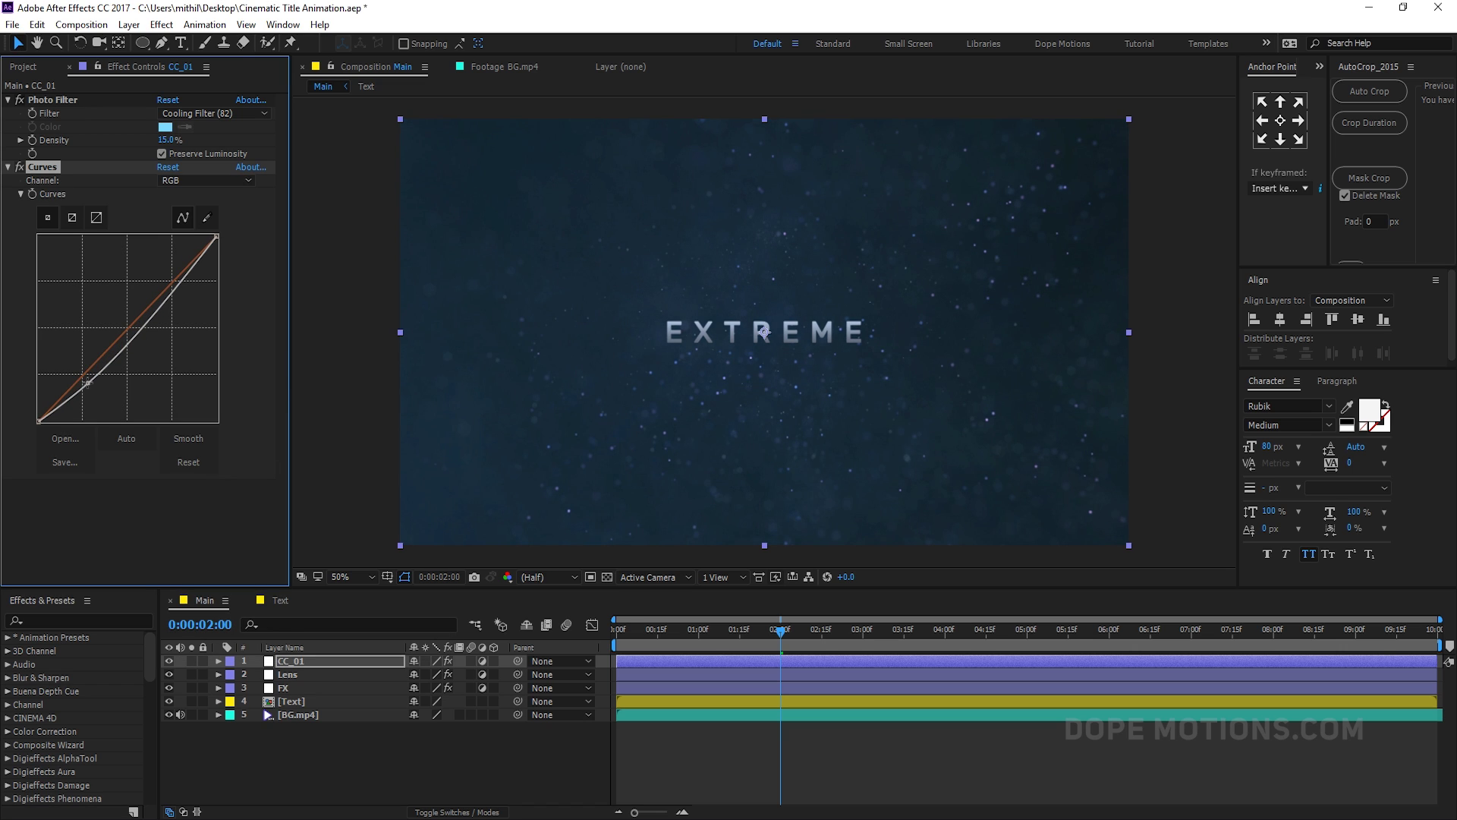
left_click_drag(173, 290, 163, 287)
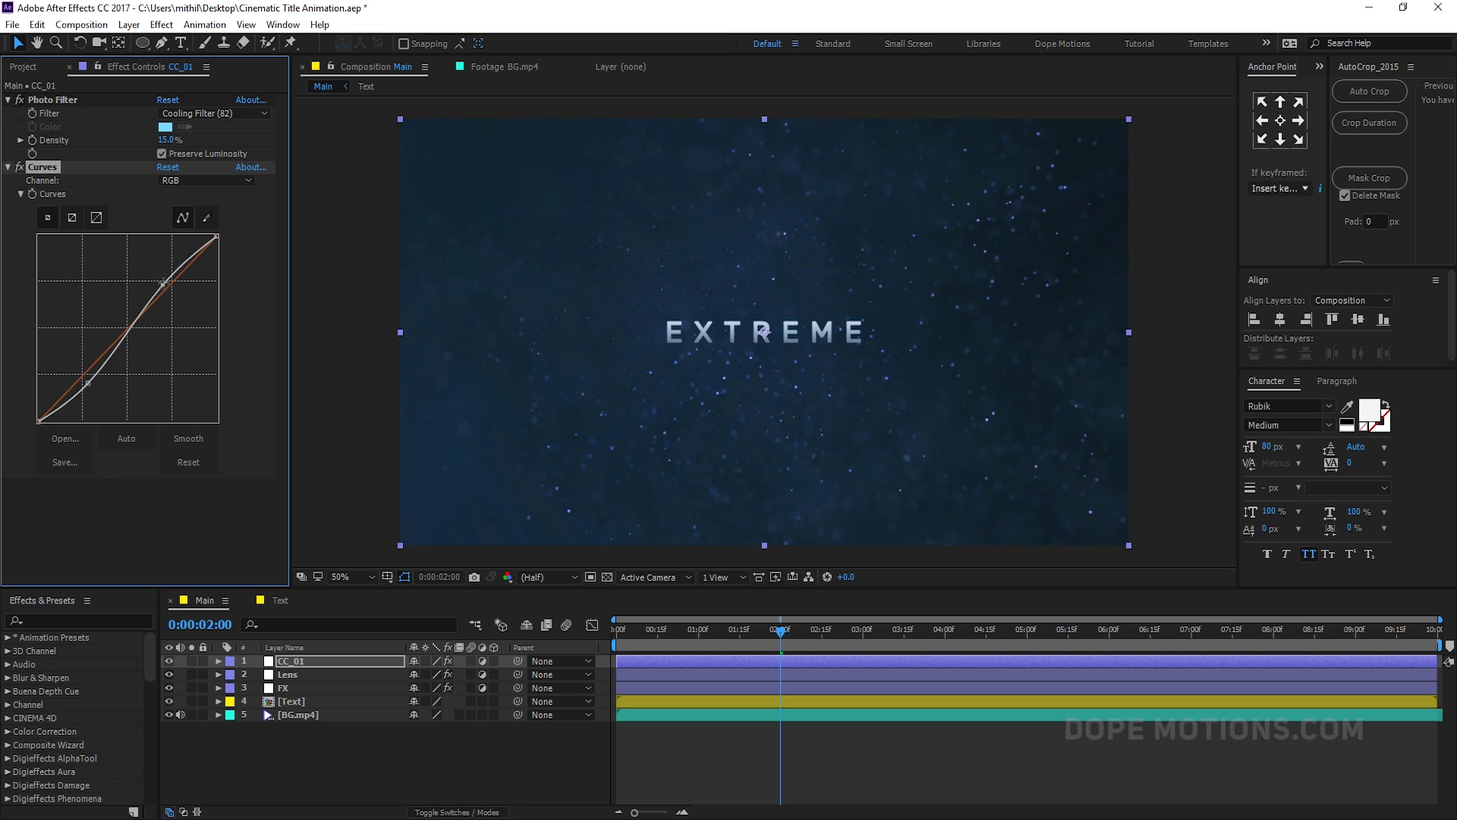
Step: Raise the midtones of the Blue curve slightly, lower those of the Red curve, and preview the grade
left_click(190, 180)
left_click(182, 252)
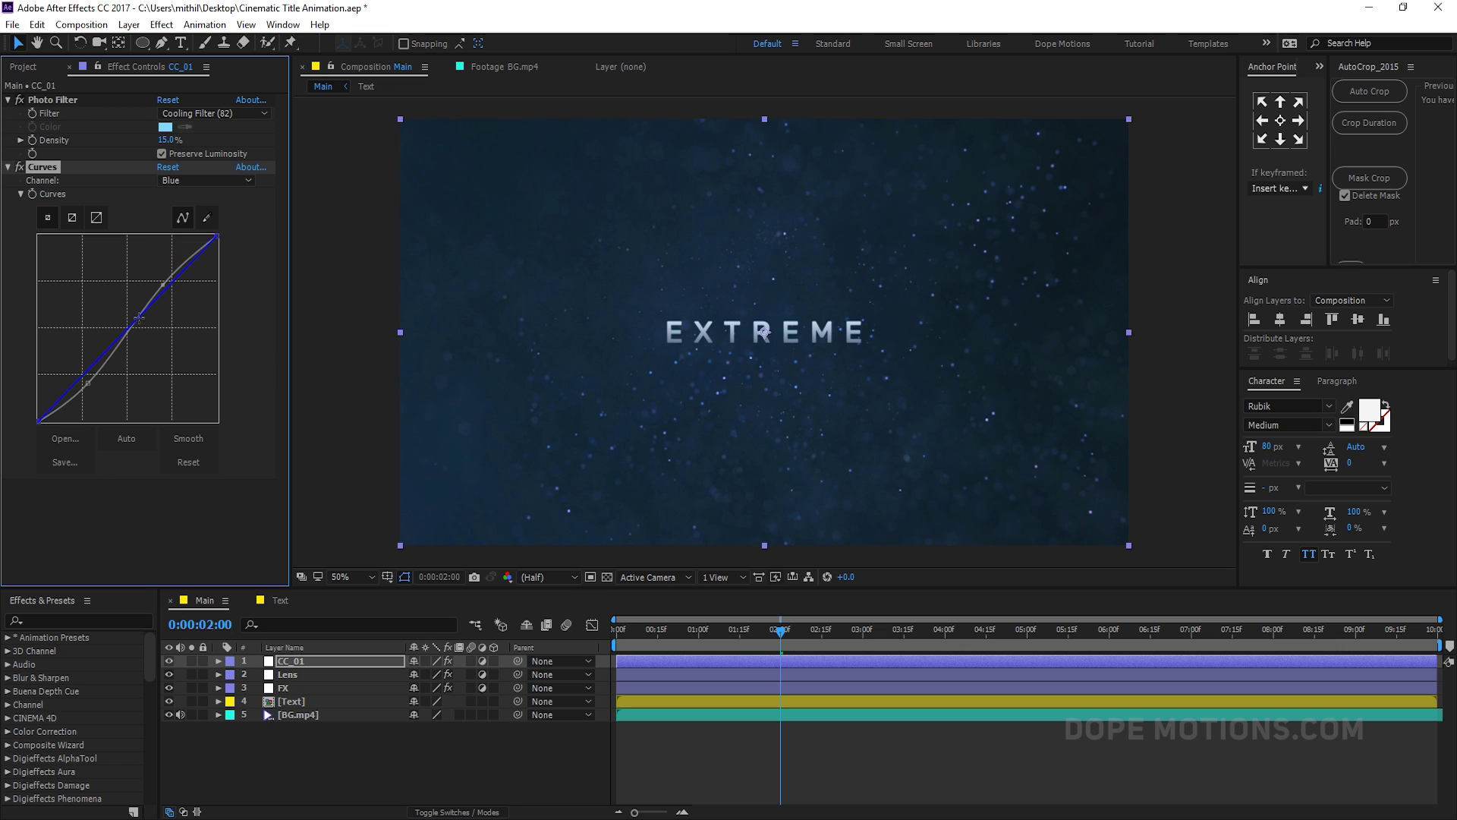
left_click_drag(132, 323, 128, 320)
left_click(205, 180)
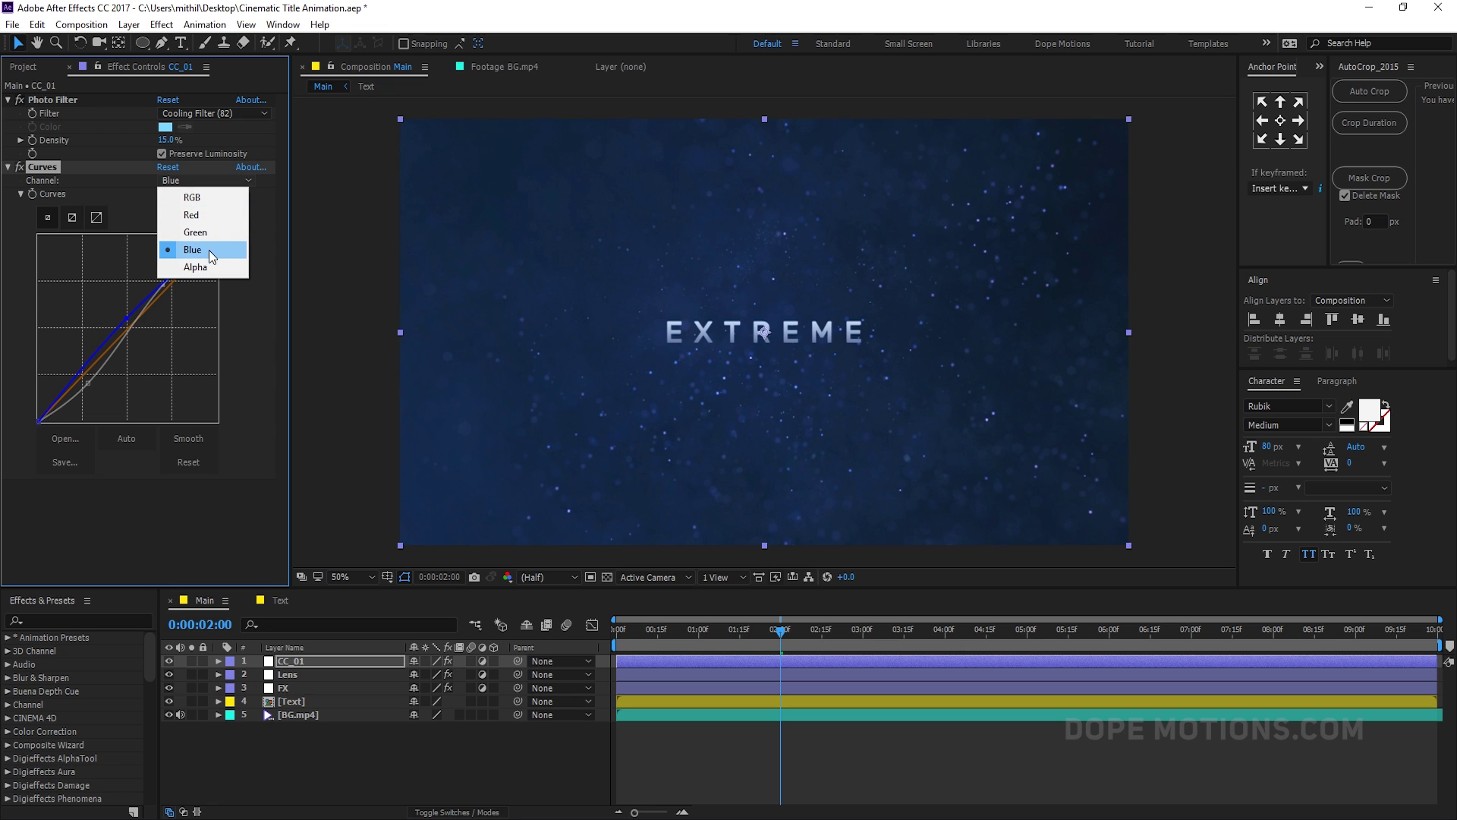
left_click(206, 222)
left_click_drag(149, 304, 141, 340)
left_click(140, 336)
left_click_drag(644, 632, 765, 632)
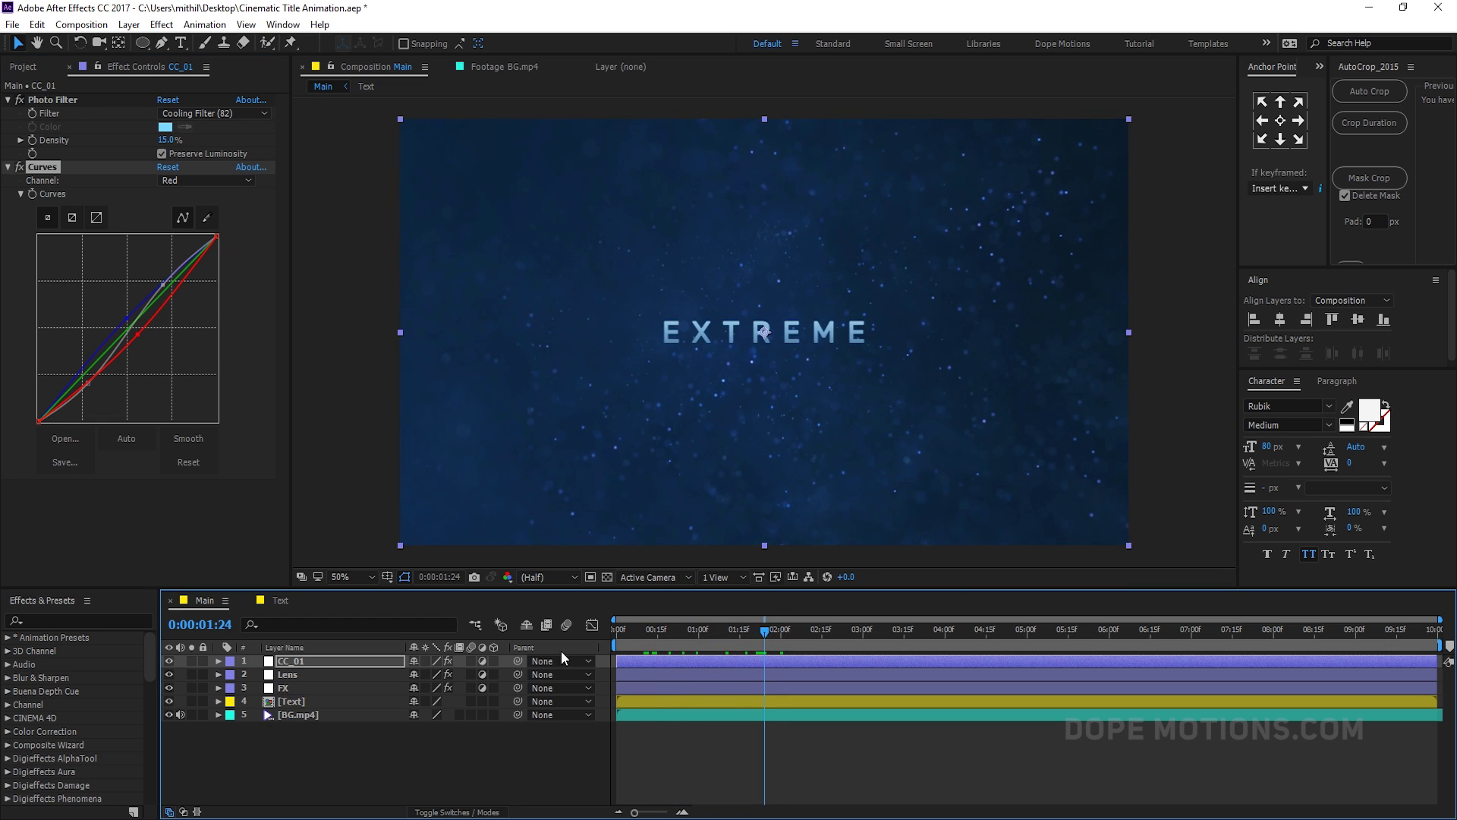
Step: Add a Hue/Saturation effect to CC_01 with Master Saturation at 7 and preview the result
key("ctrl+space")
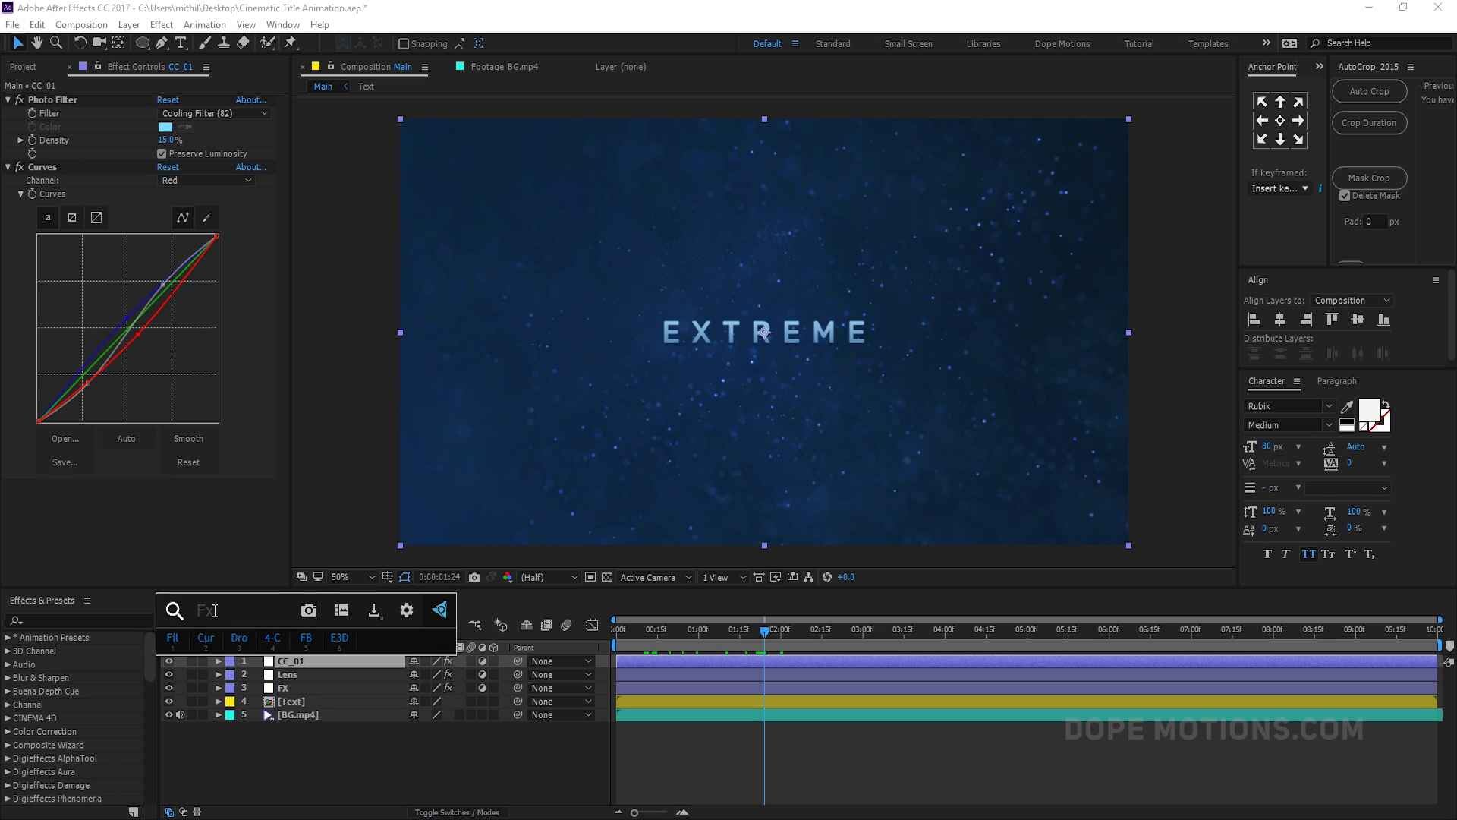
type("sa")
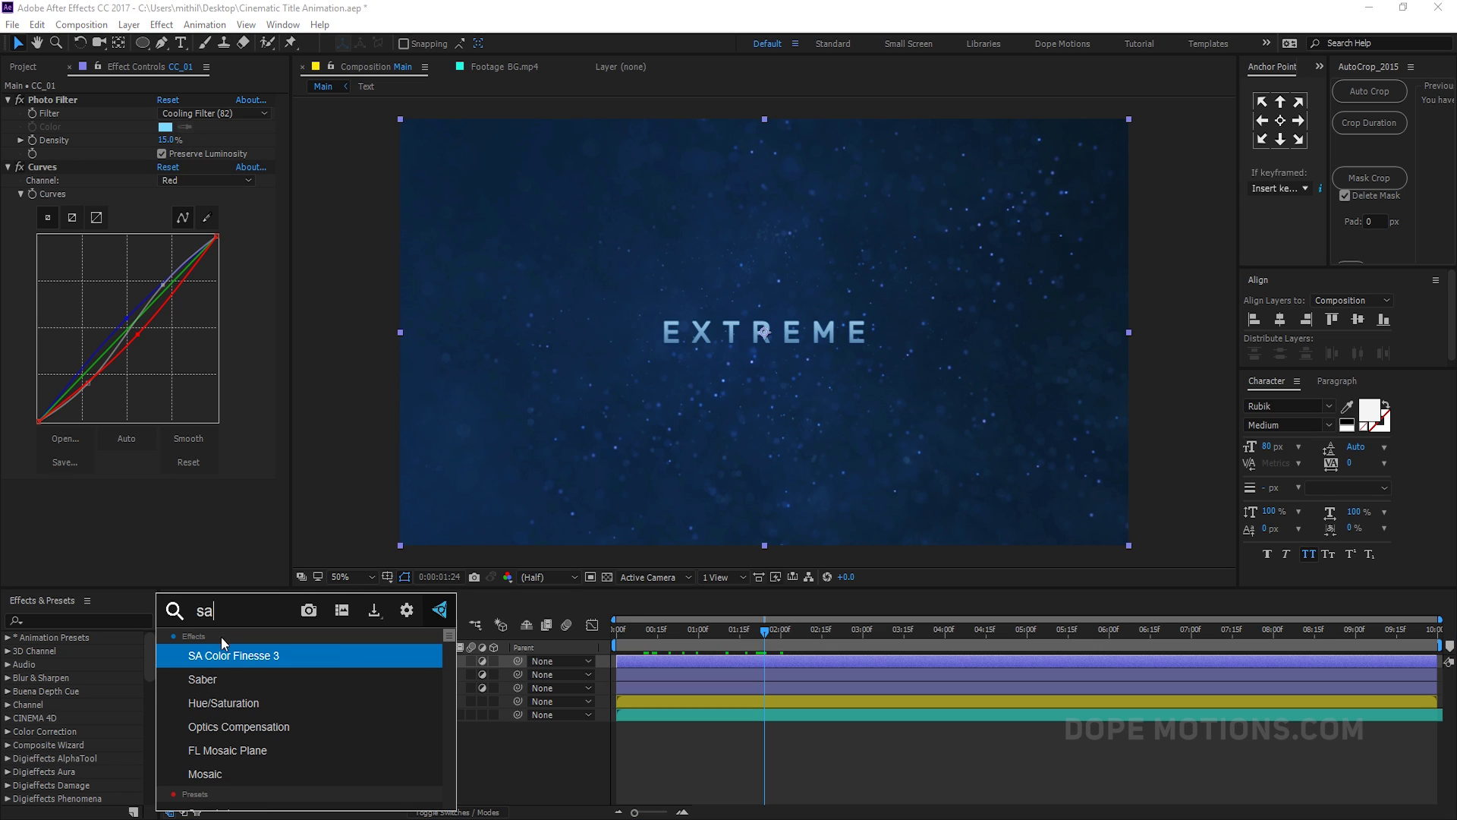
key("Down")
key("Down")
key("Return")
left_click(160, 510)
type("7")
key("Return")
left_click_drag(681, 632, 776, 626)
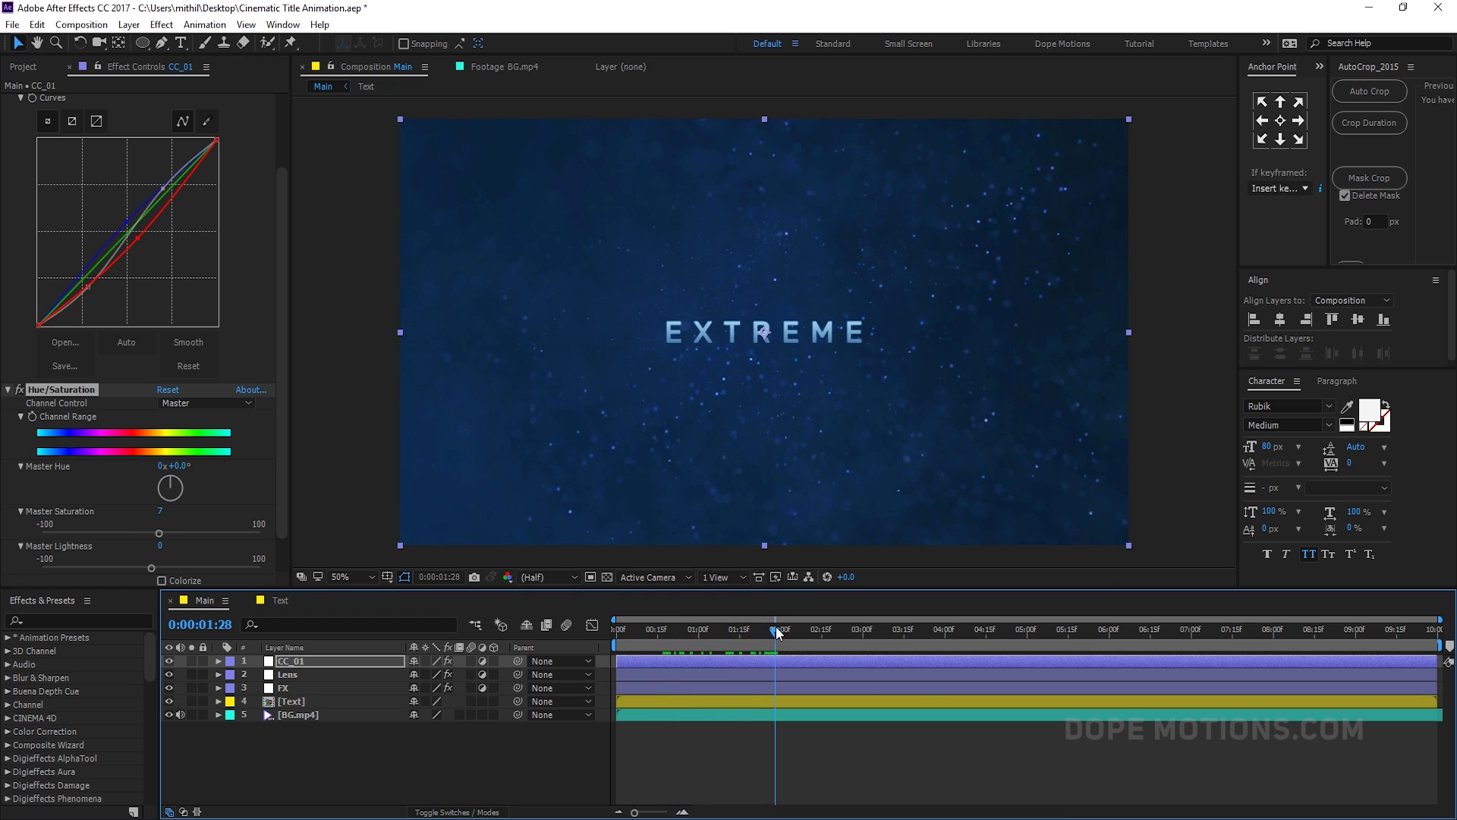
Step: Create a new adjustment layer above CC_01 in the Main composition and rename it Vin
right_click(303, 759)
mouse_move(395, 587)
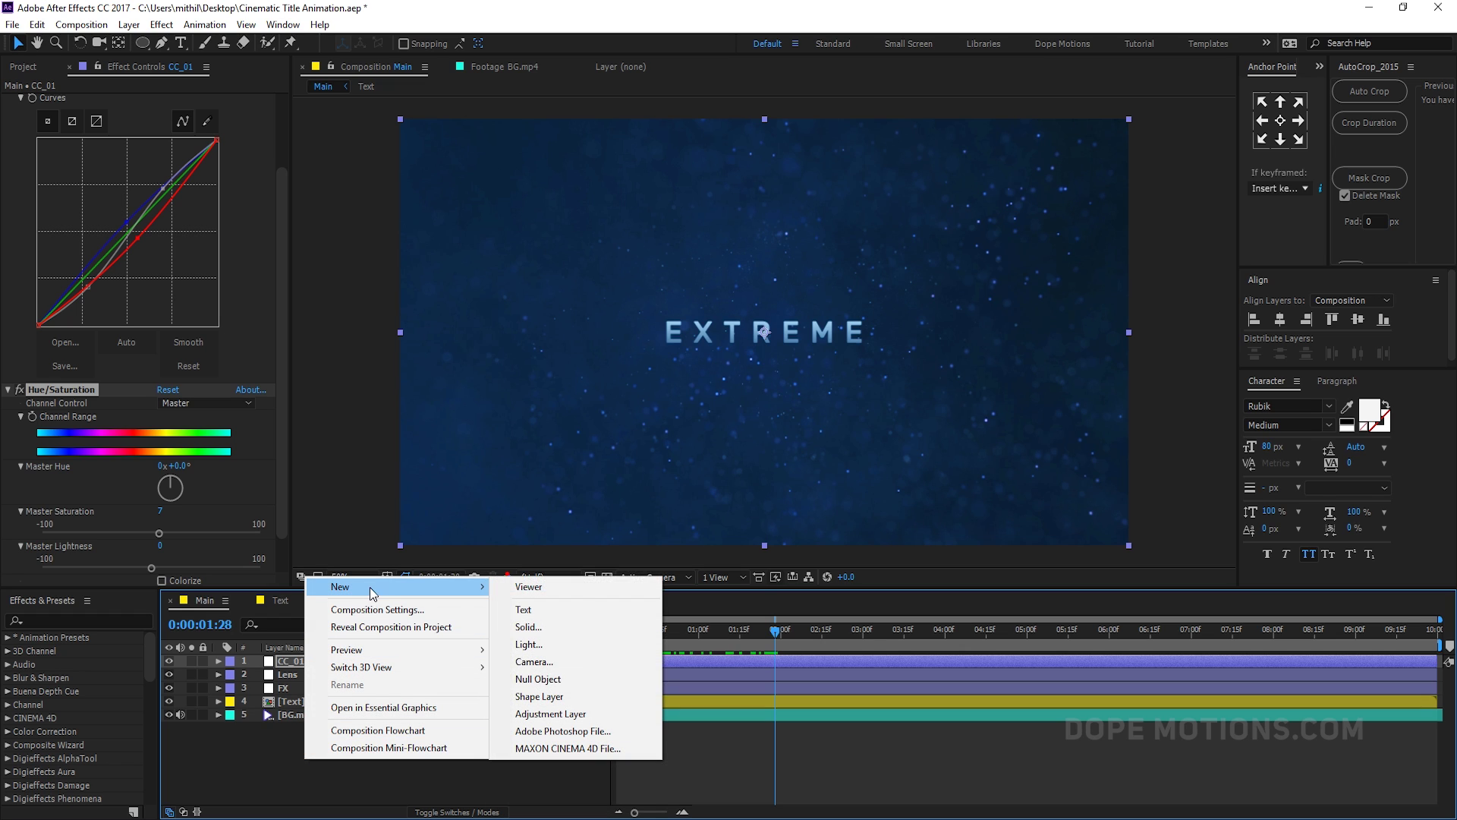
left_click(572, 714)
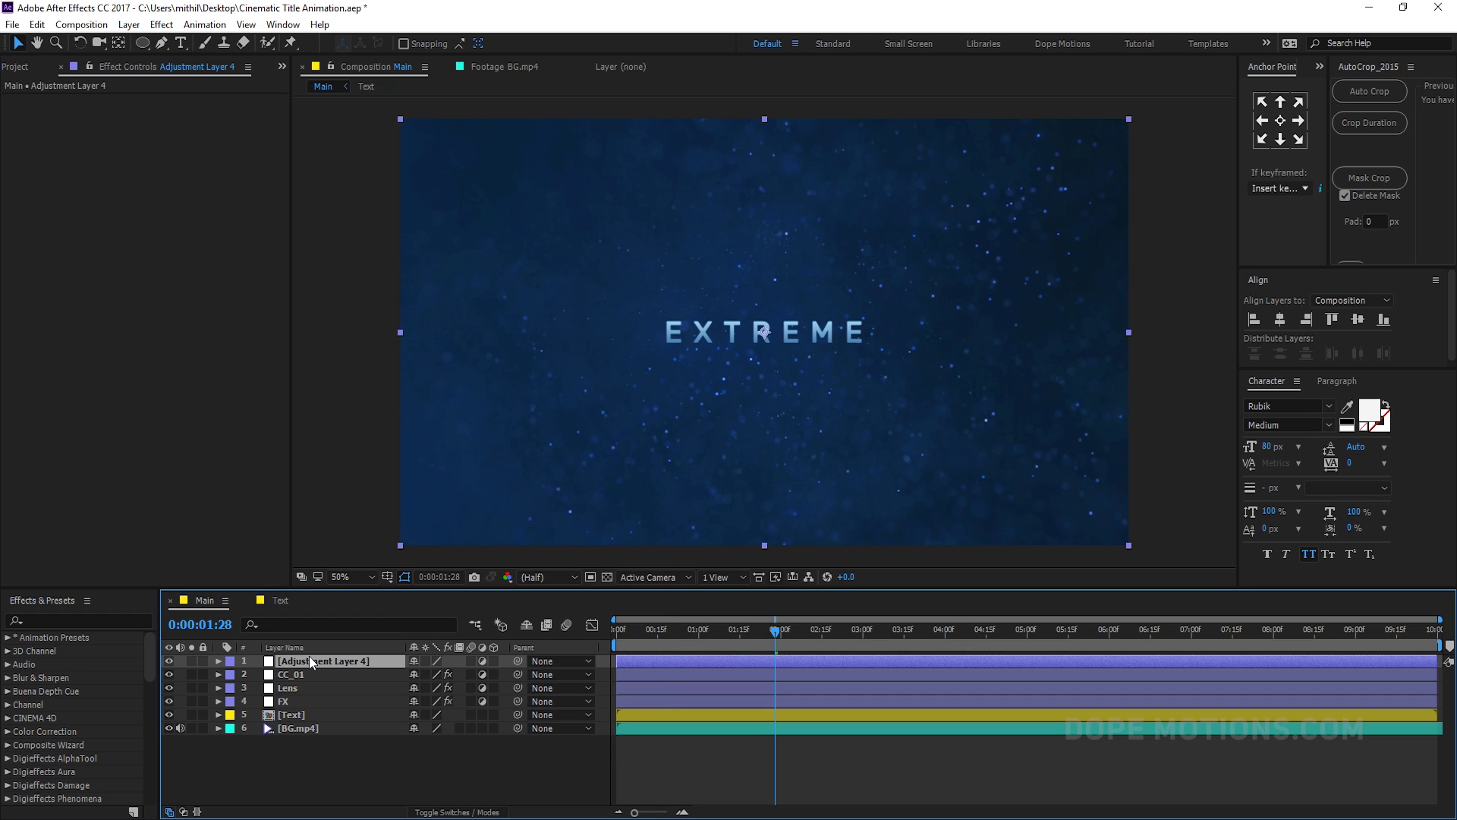
key("Return")
type("Vin")
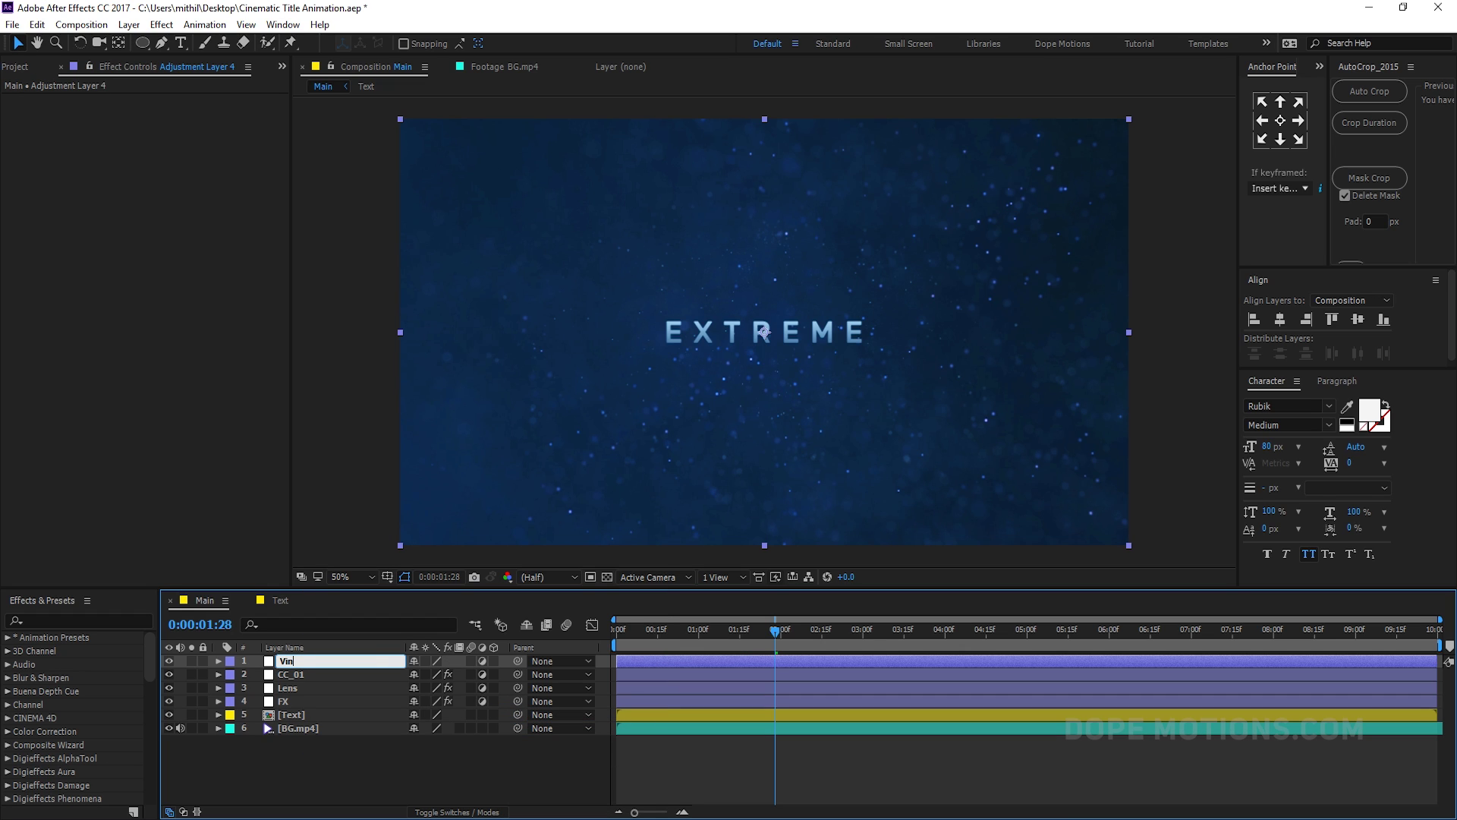
left_click(293, 785)
Step: Apply a Curves effect to the Vin layer and pull the RGB curve's midtones strongly down to darken the image
left_click(290, 661)
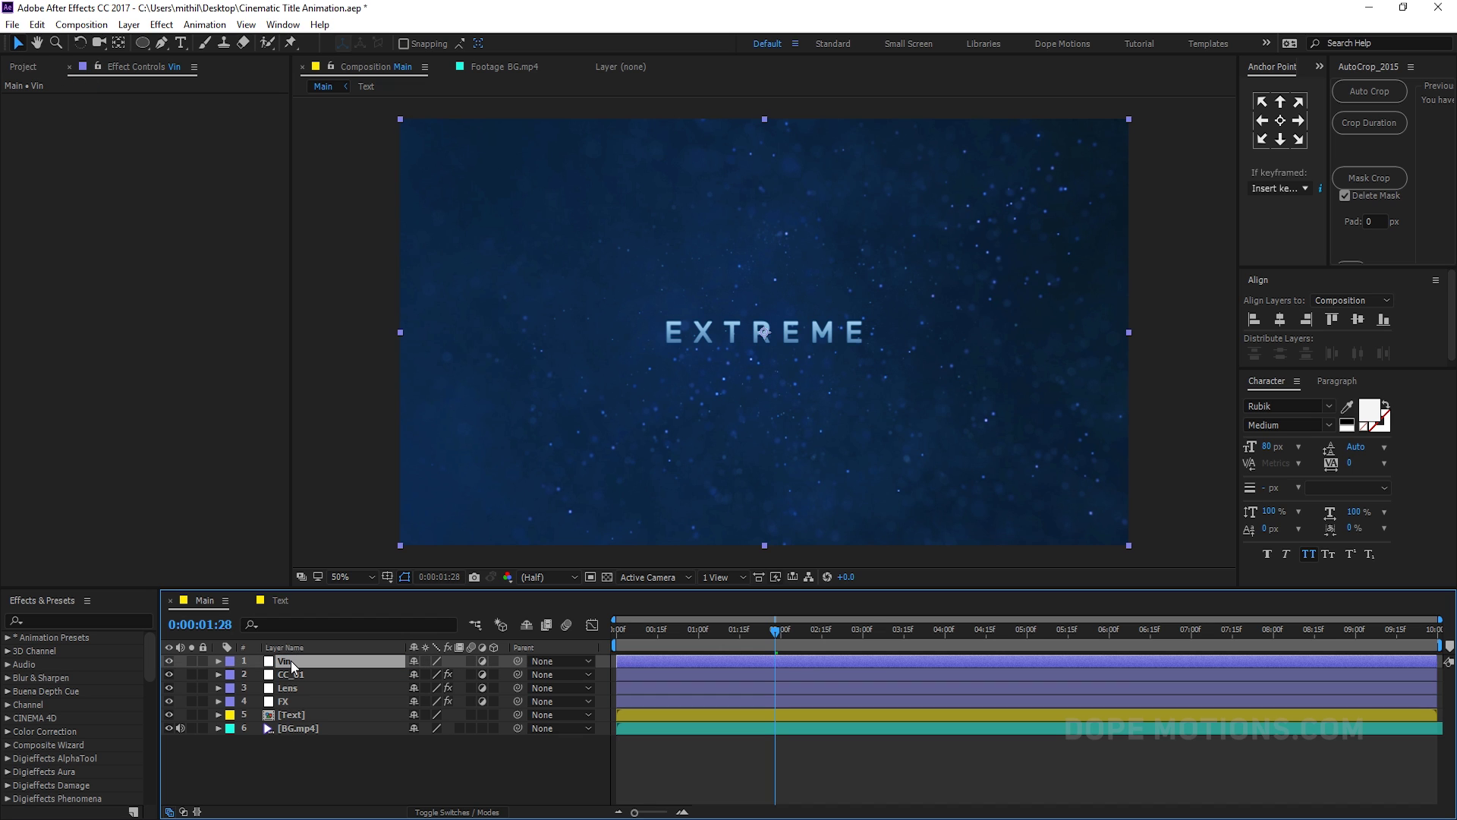
key("ctrl+space")
left_click(194, 643)
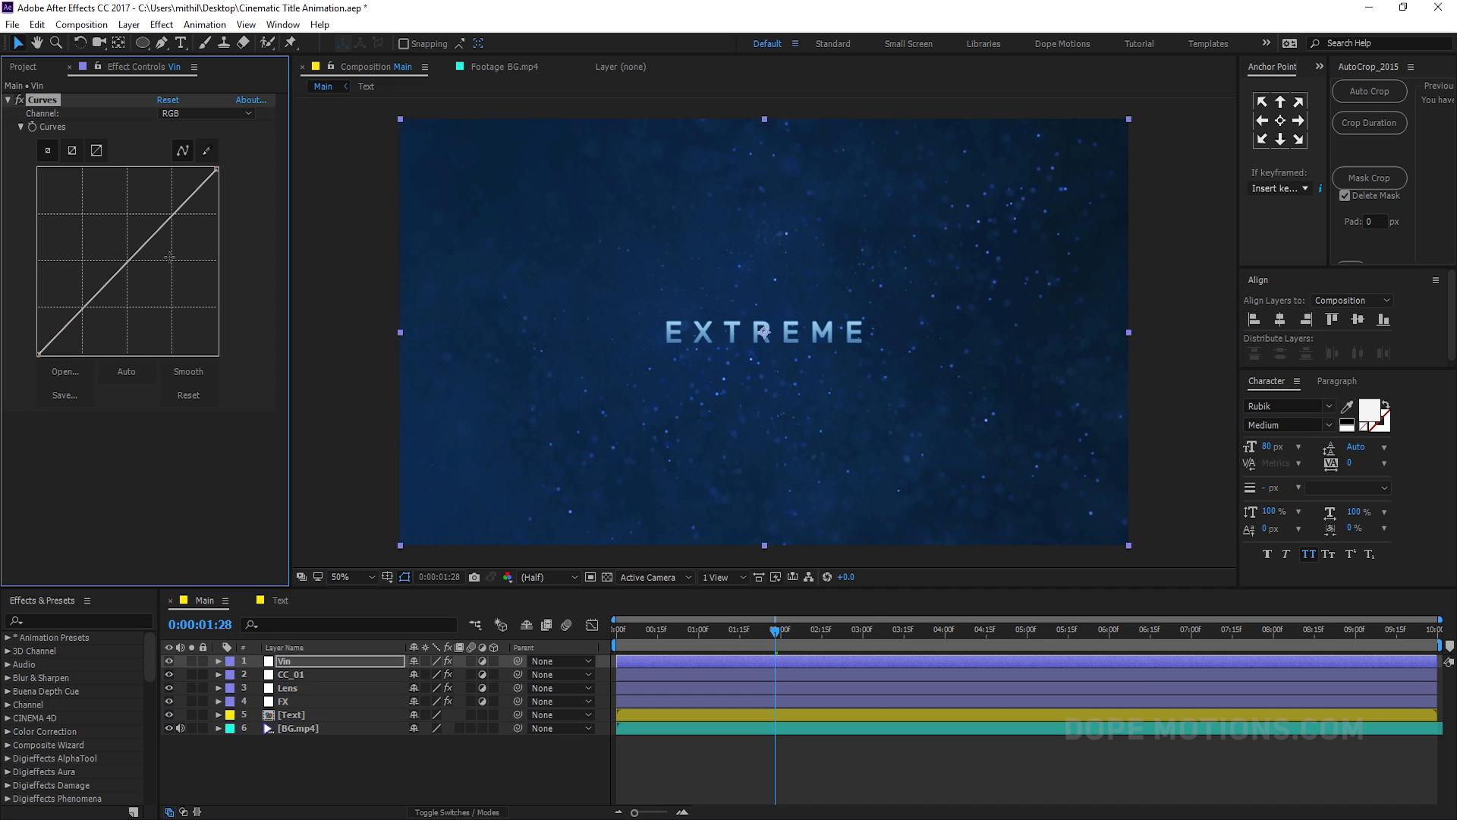
left_click_drag(132, 262, 150, 278)
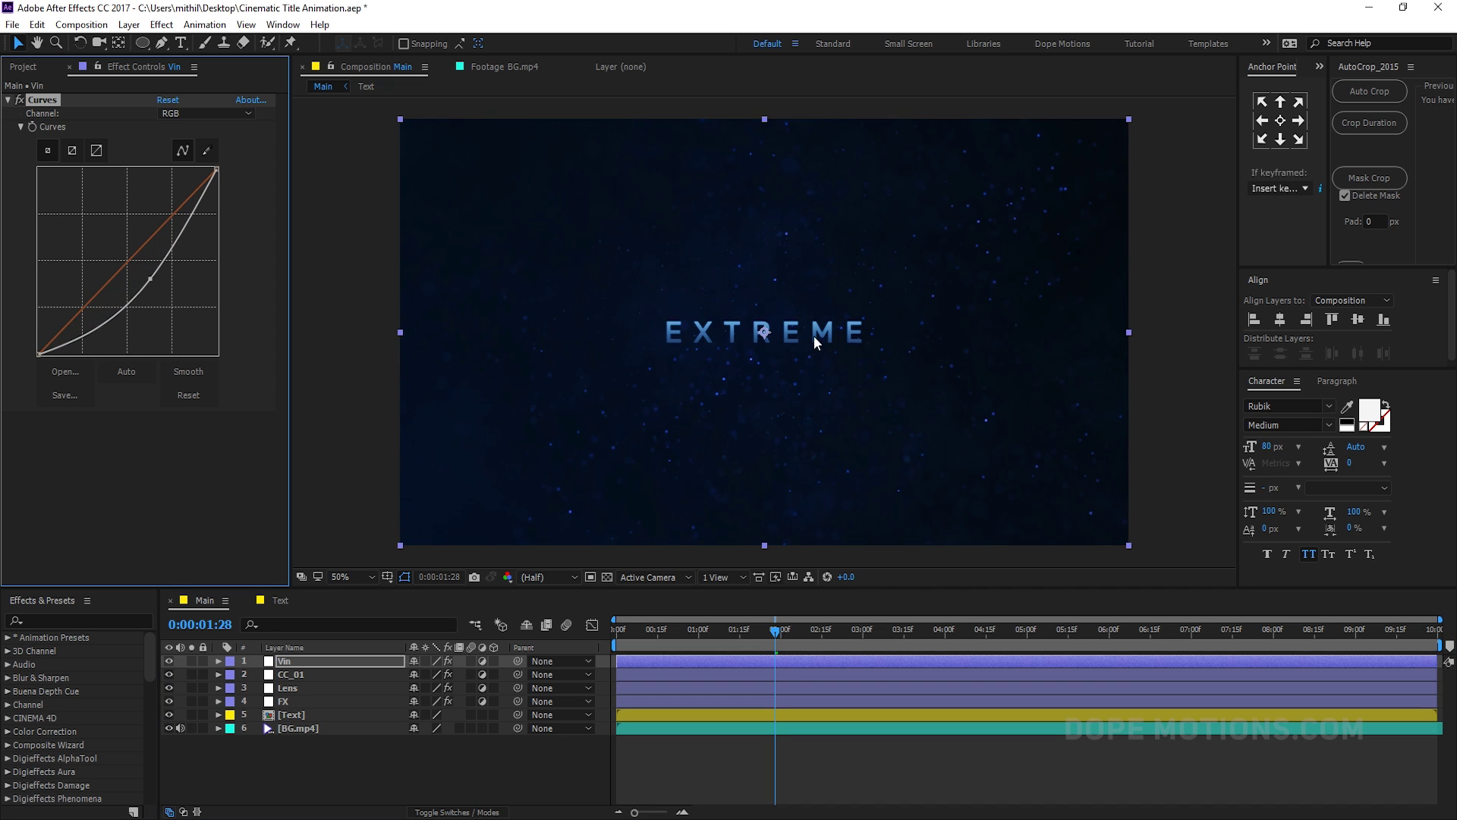
left_click_drag(771, 639, 730, 644)
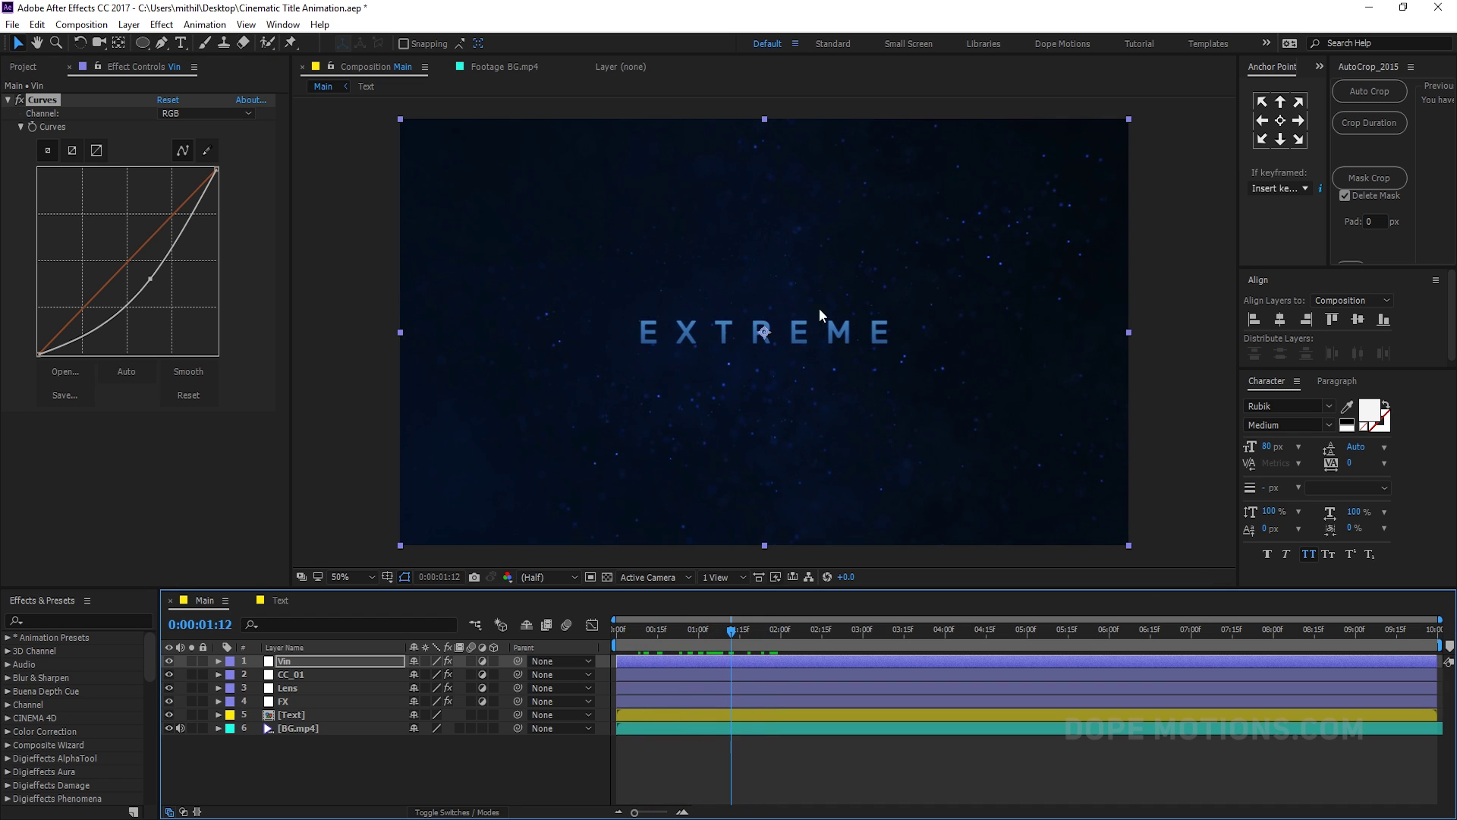
key("Page_Up")
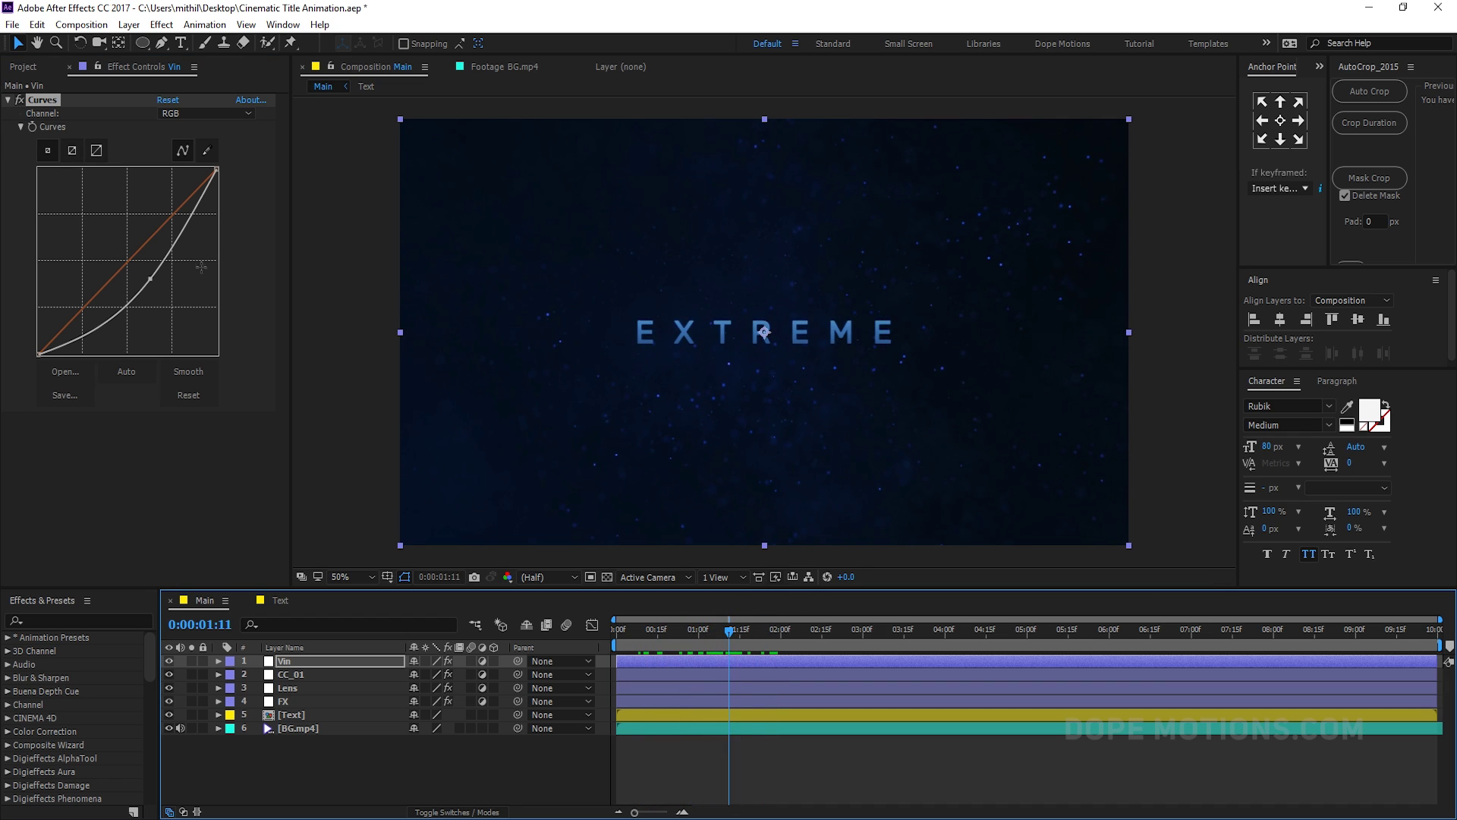
left_click_drag(151, 280, 161, 290)
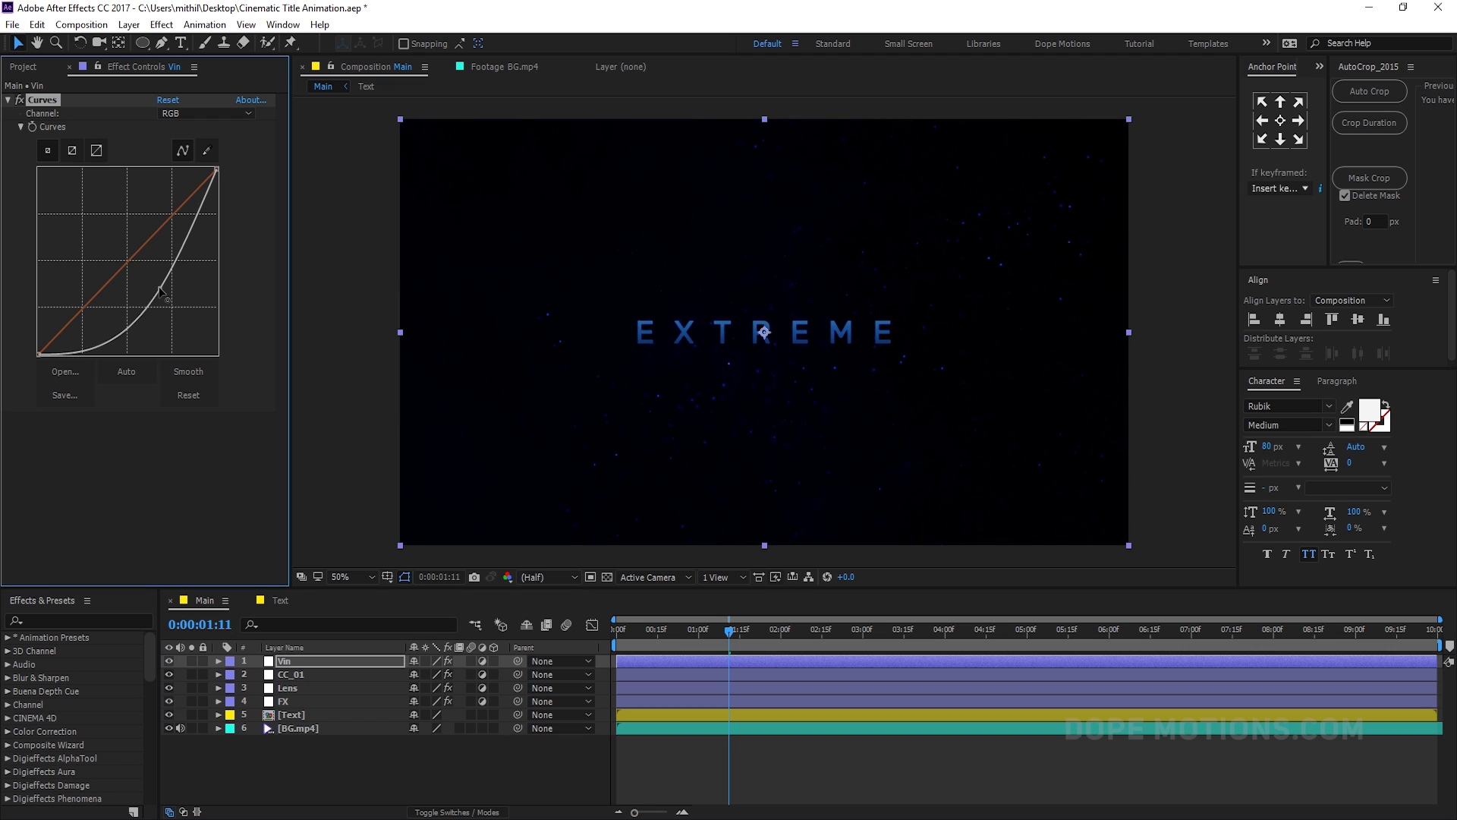
Step: Add a full-frame elliptical mask to the Vin layer, invert it and set its Mask Feather to 700 pixels
mouse_move(145, 43)
left_mouse_down()
mouse_move(189, 93)
mouse_move(133, 33)
left_mouse_up()
double_click(144, 41)
key("v")
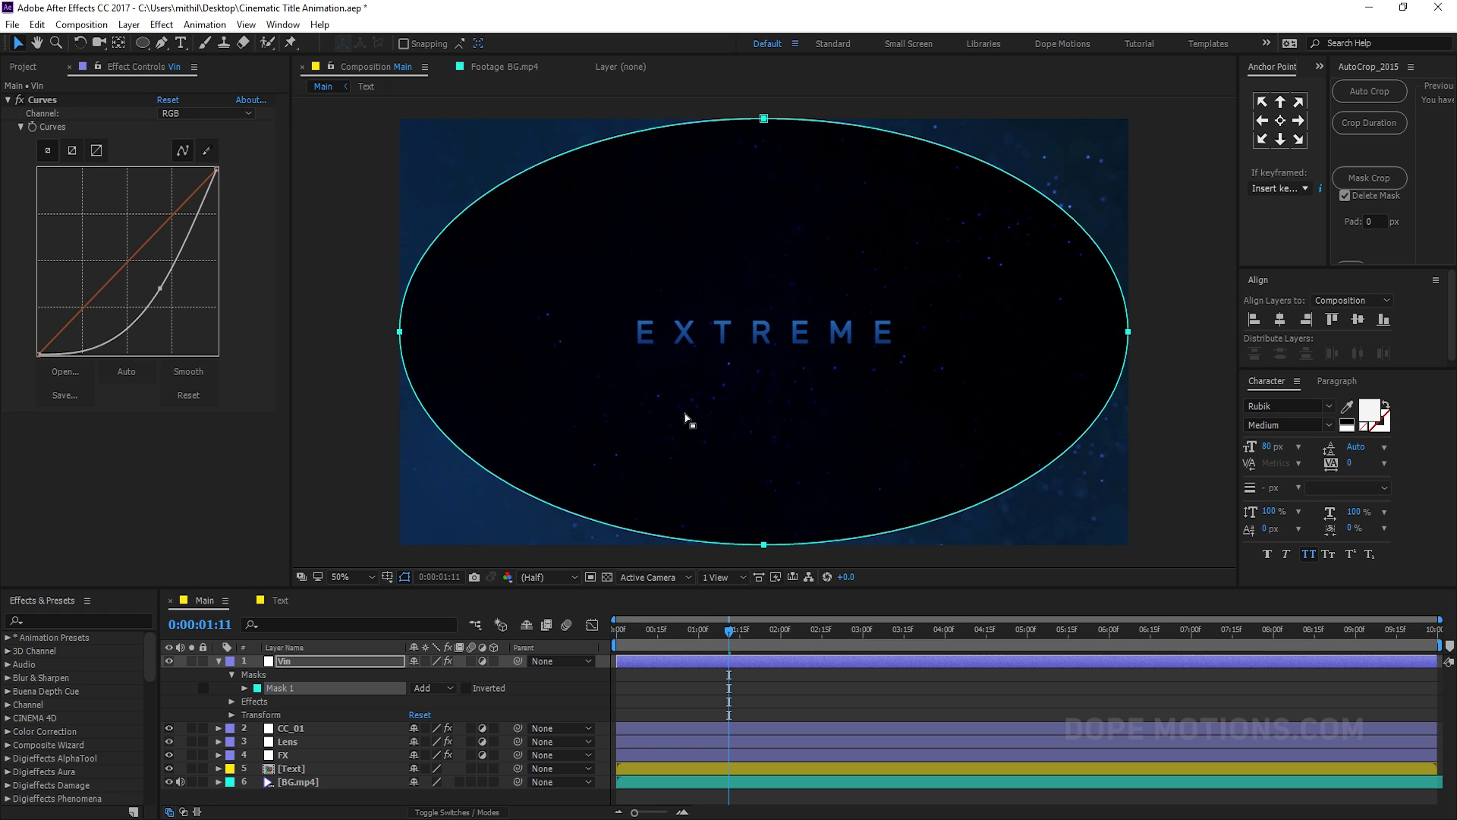
left_click(466, 688)
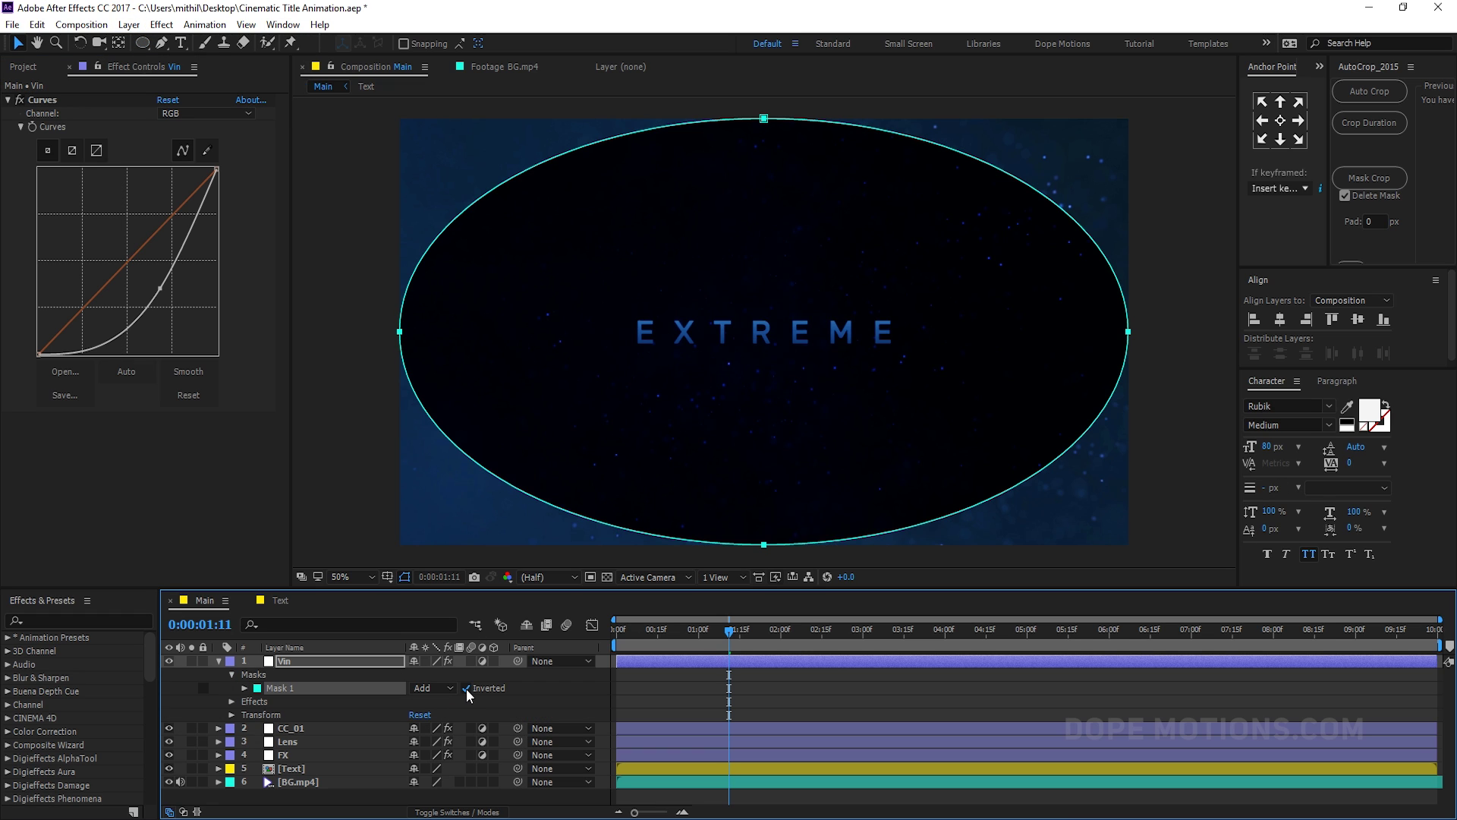
key("f")
left_click(444, 687)
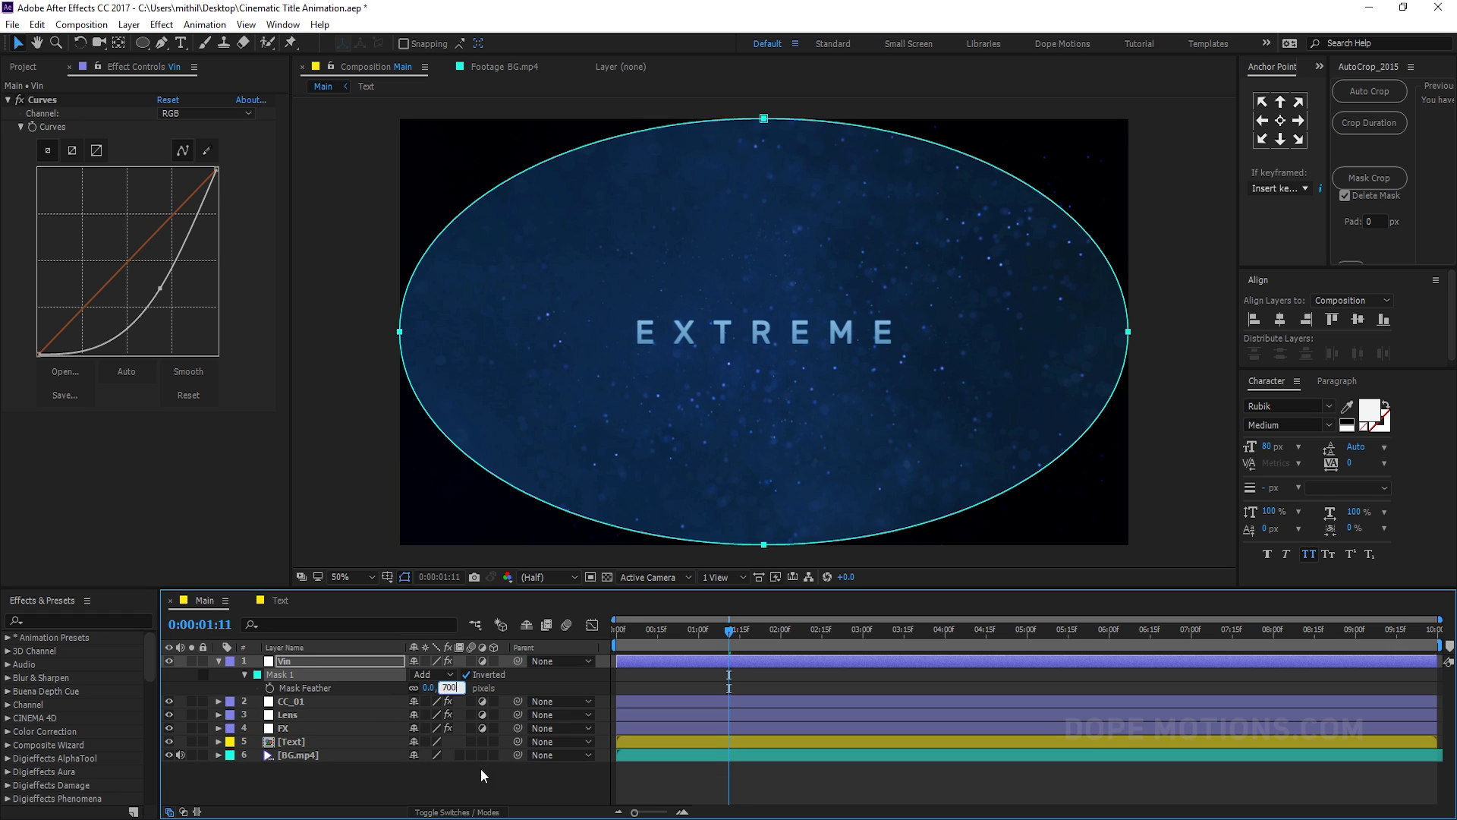
type("700")
key("Return")
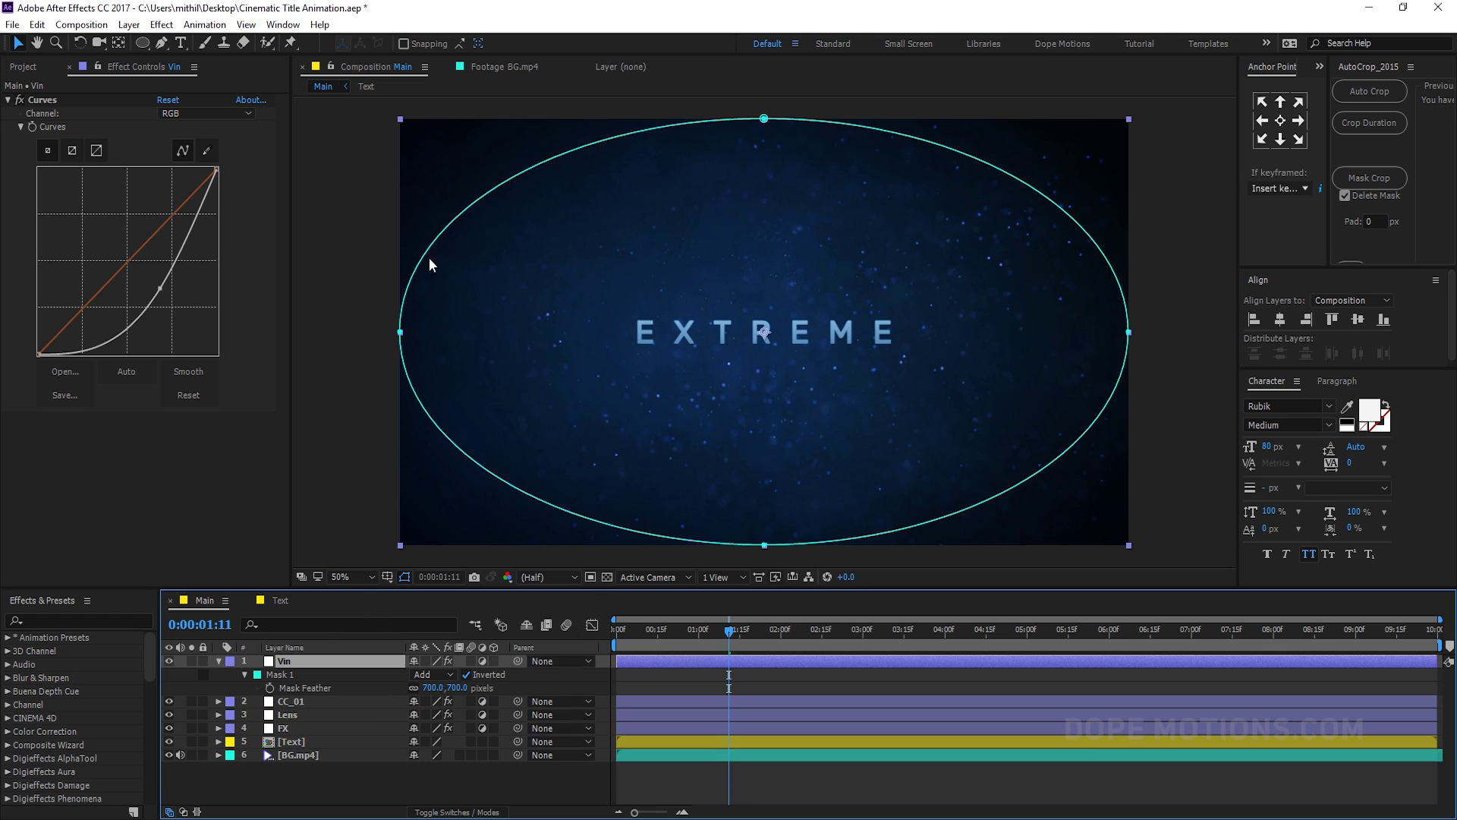
Step: Move the four points of the Vin layer's elliptical mask slightly inward so the vignette covers more of the edges
left_click_drag(403, 334, 434, 331)
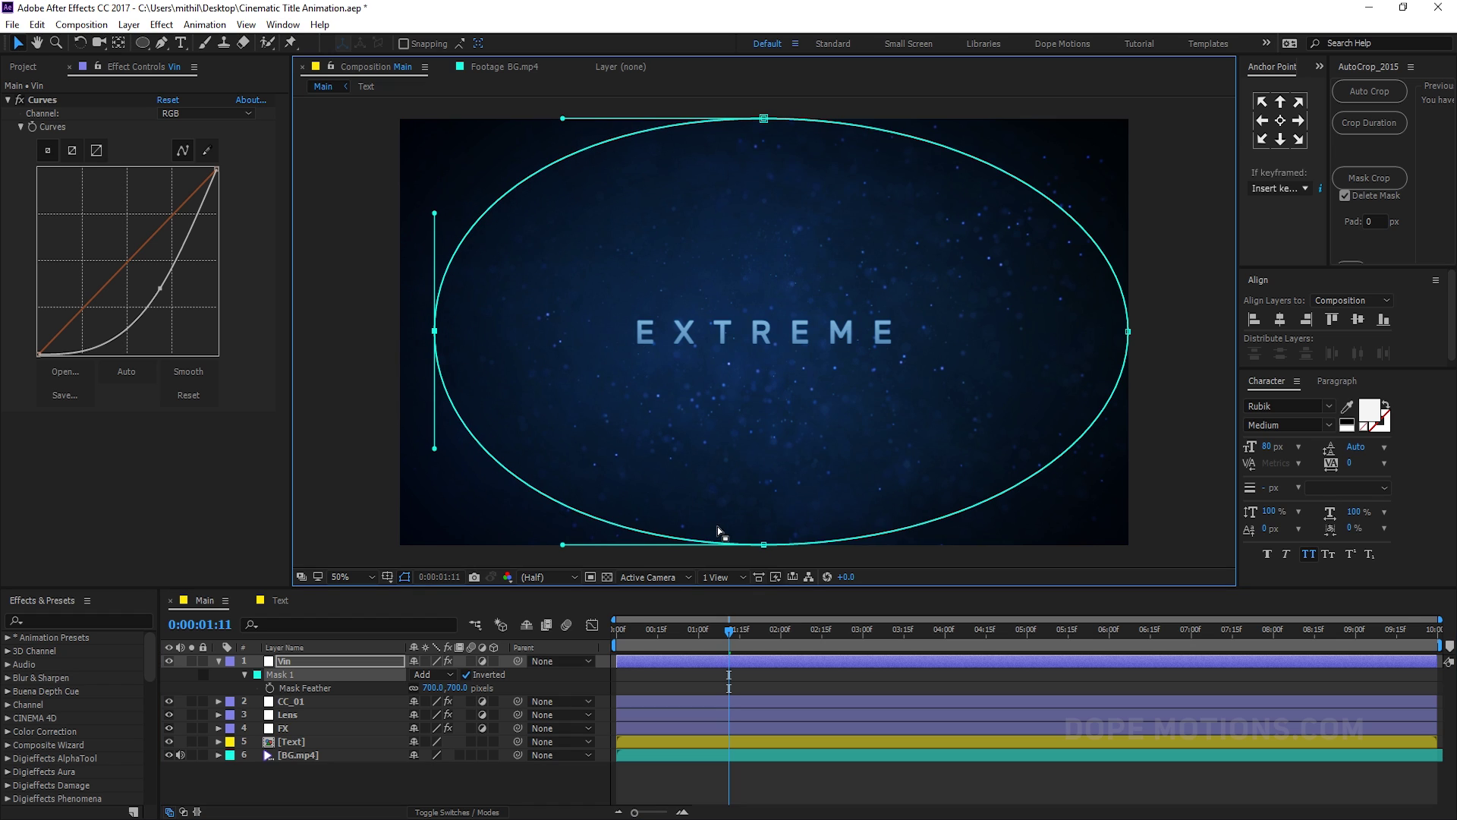
left_click_drag(764, 545, 763, 534)
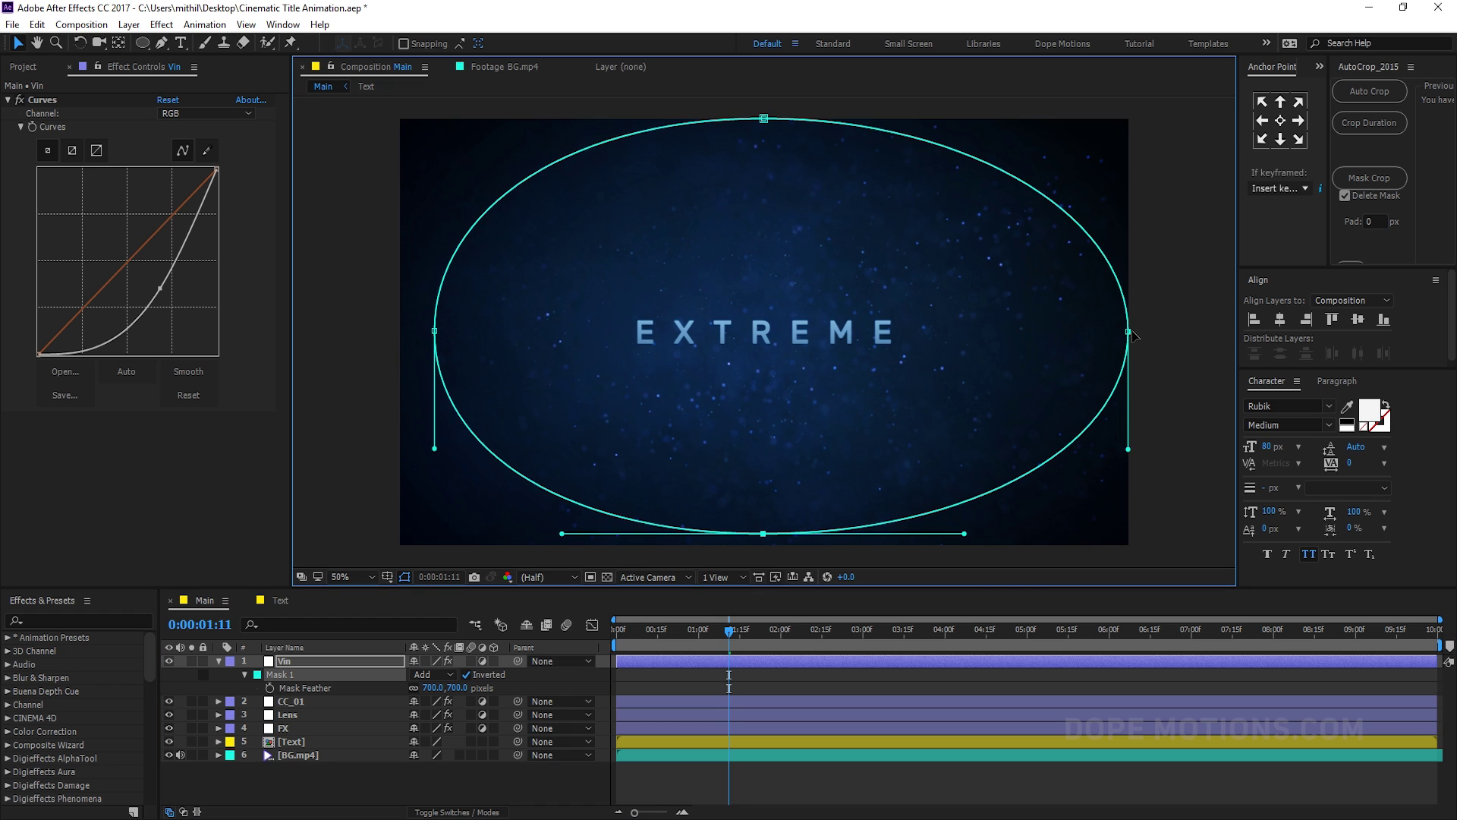
left_click_drag(1130, 332, 1091, 332)
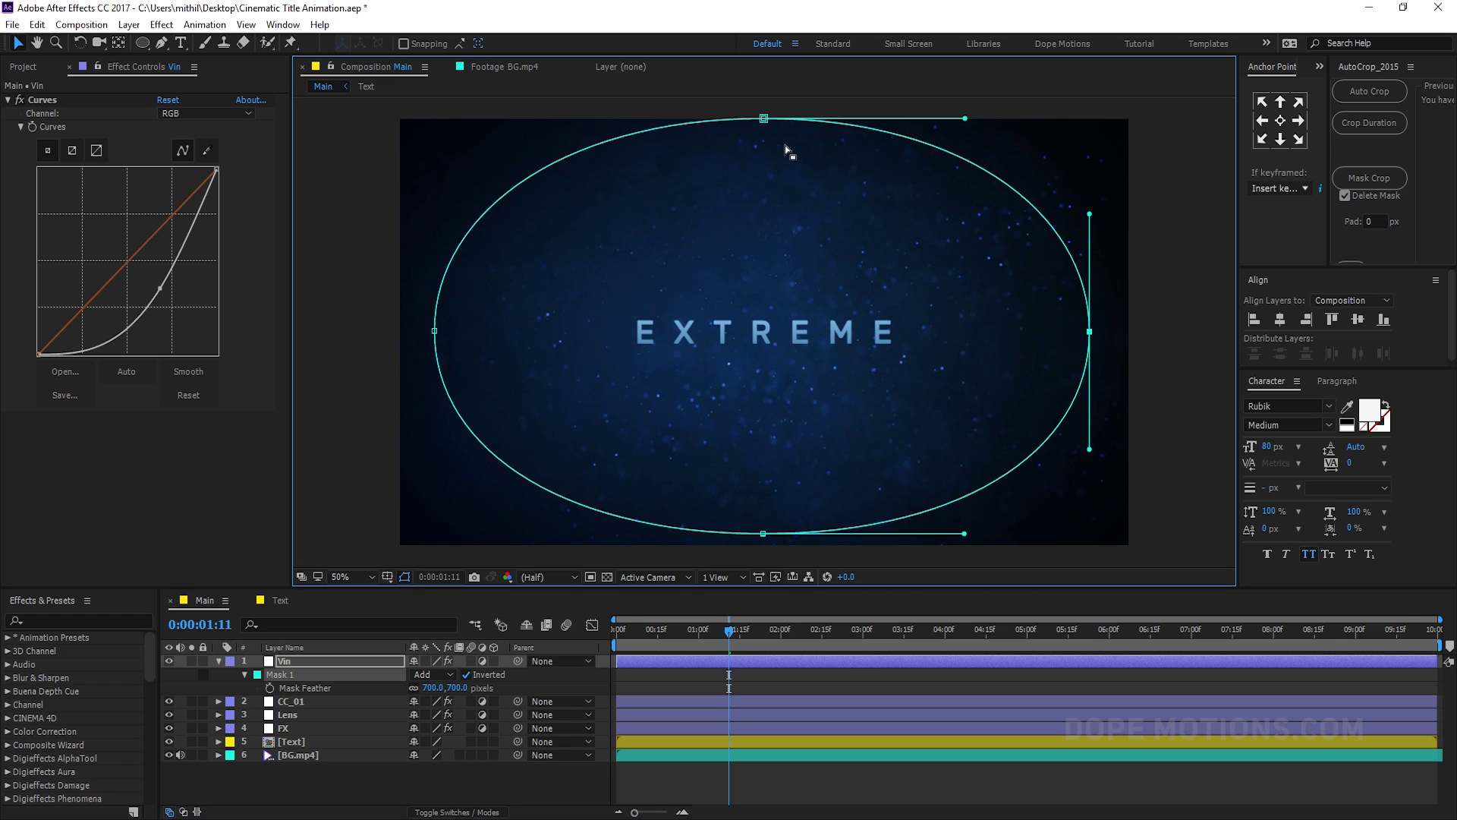
left_click_drag(765, 120, 763, 144)
left_click(654, 473)
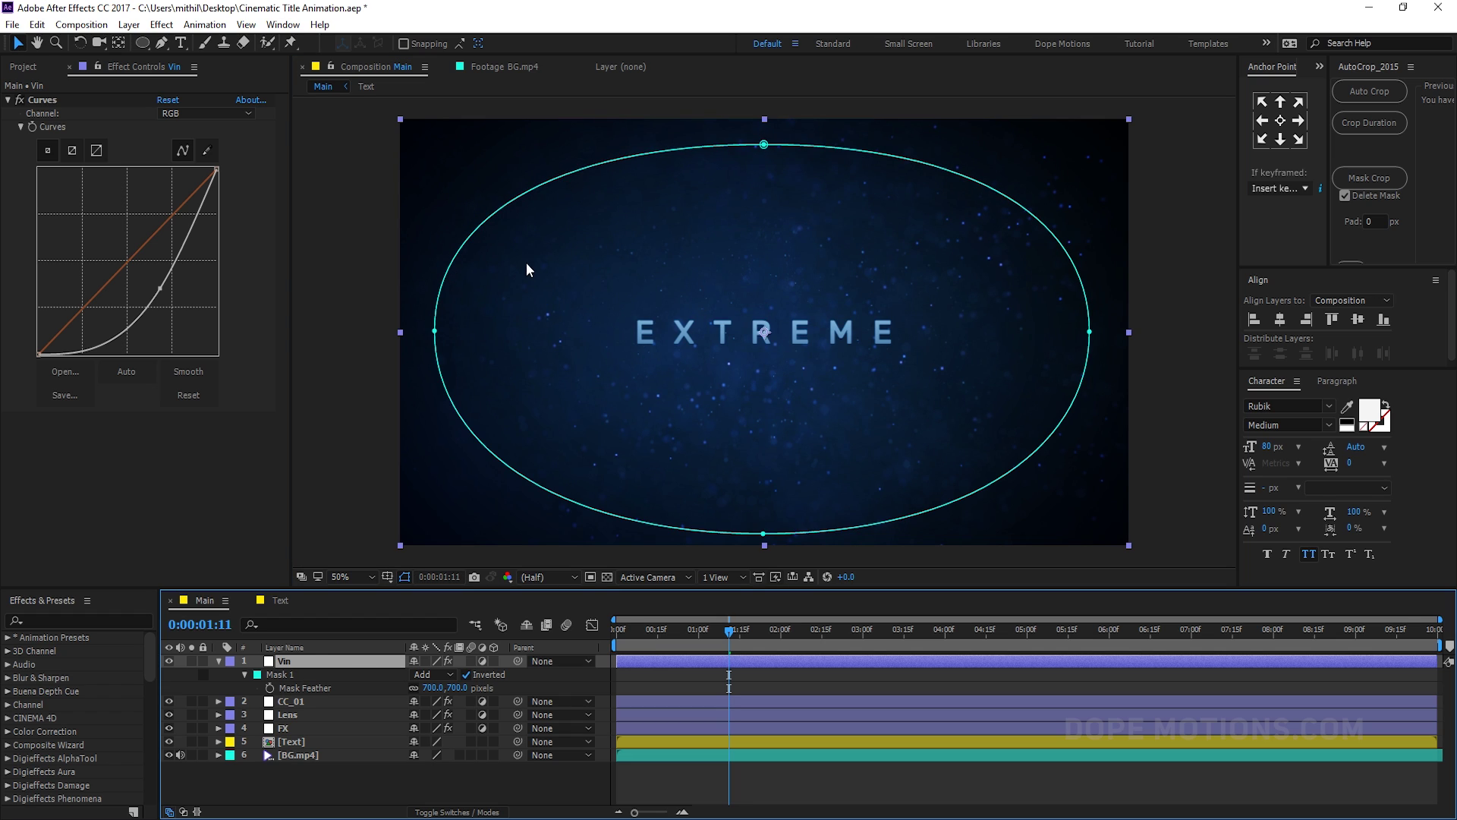
left_click_drag(437, 333, 442, 331)
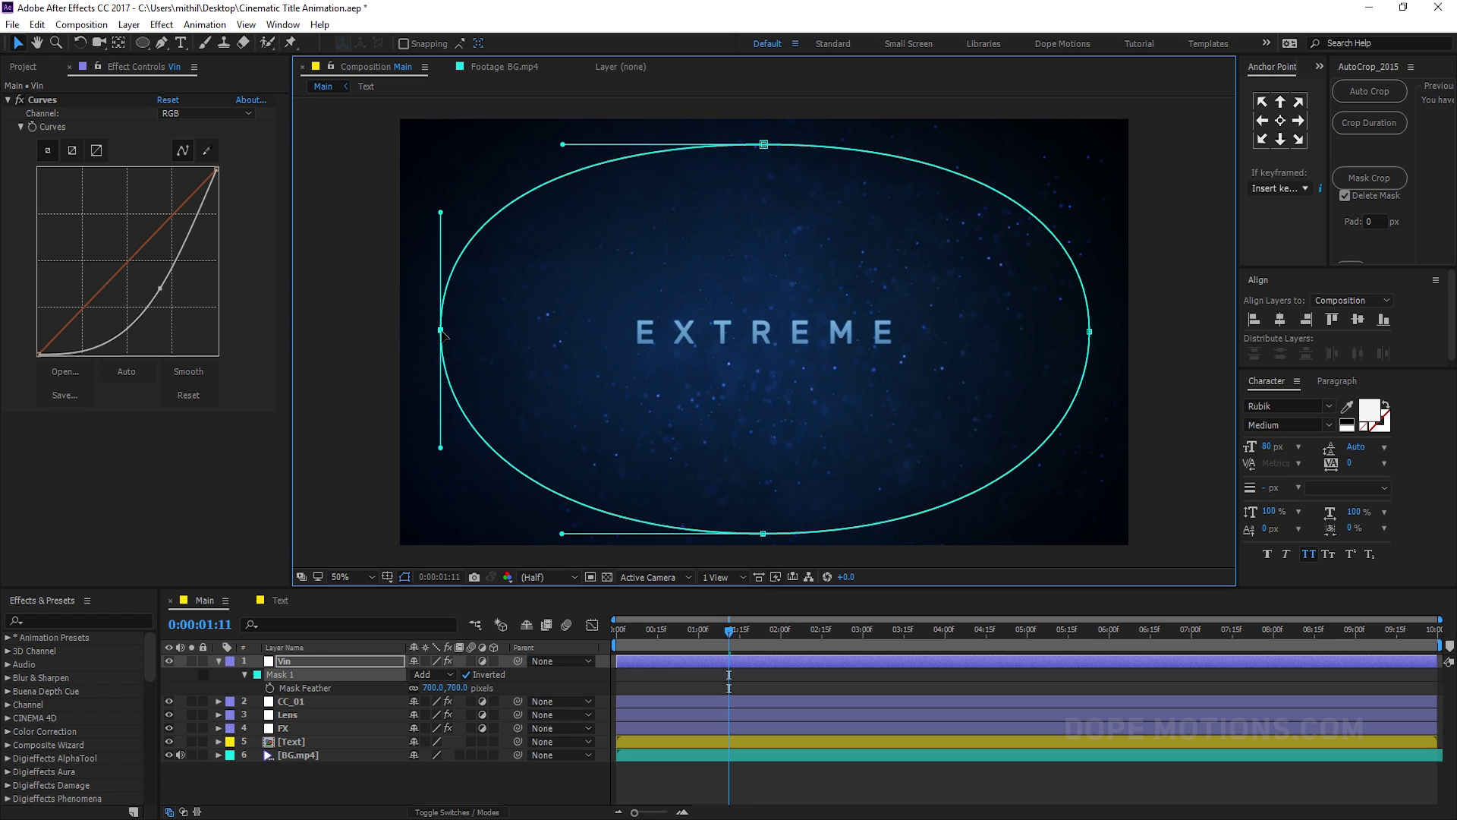
Step: Lower the Vin layer's Opacity to 69% and deselect it
key("t")
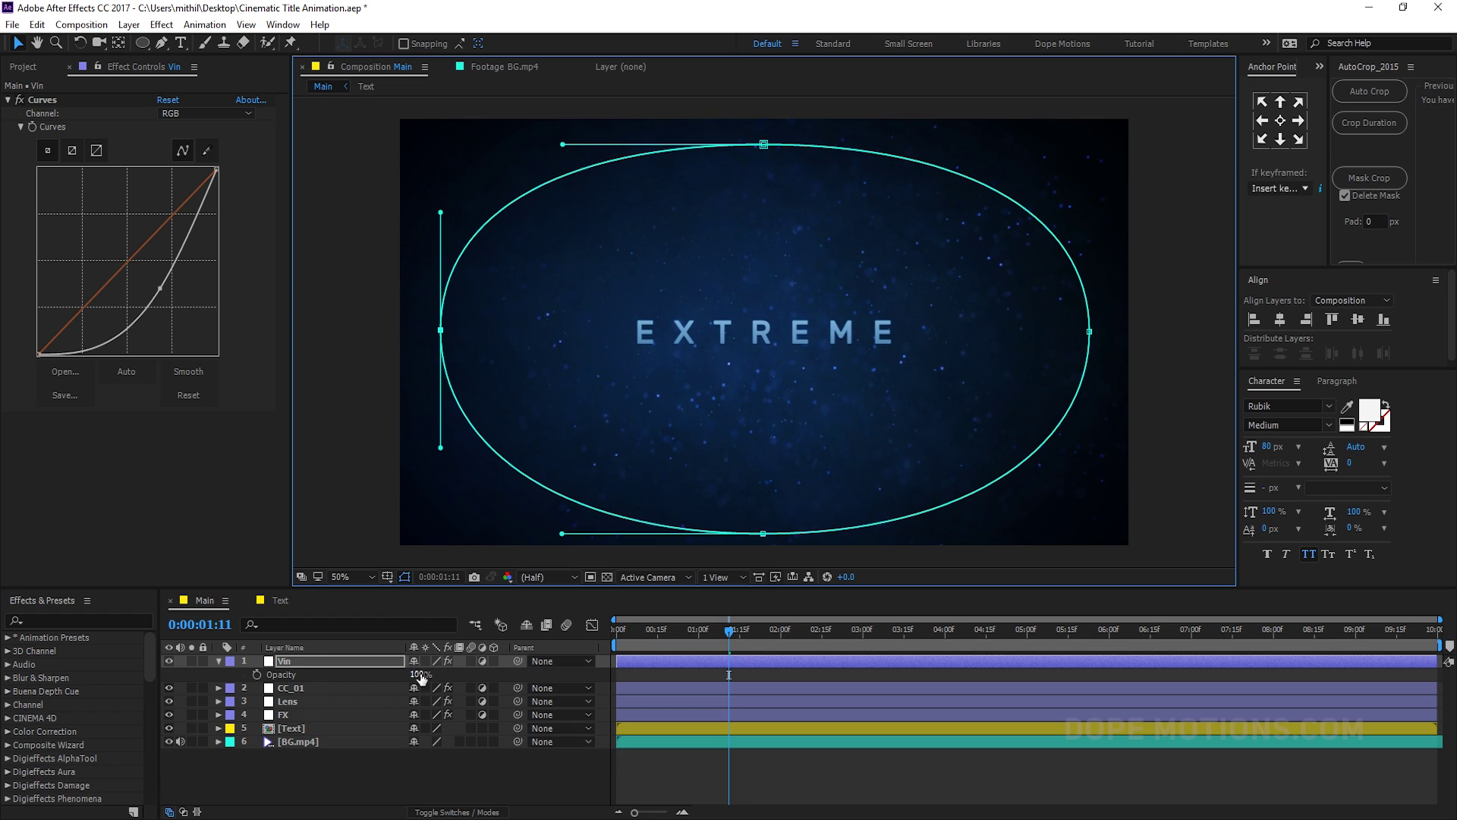
left_click(388, 674)
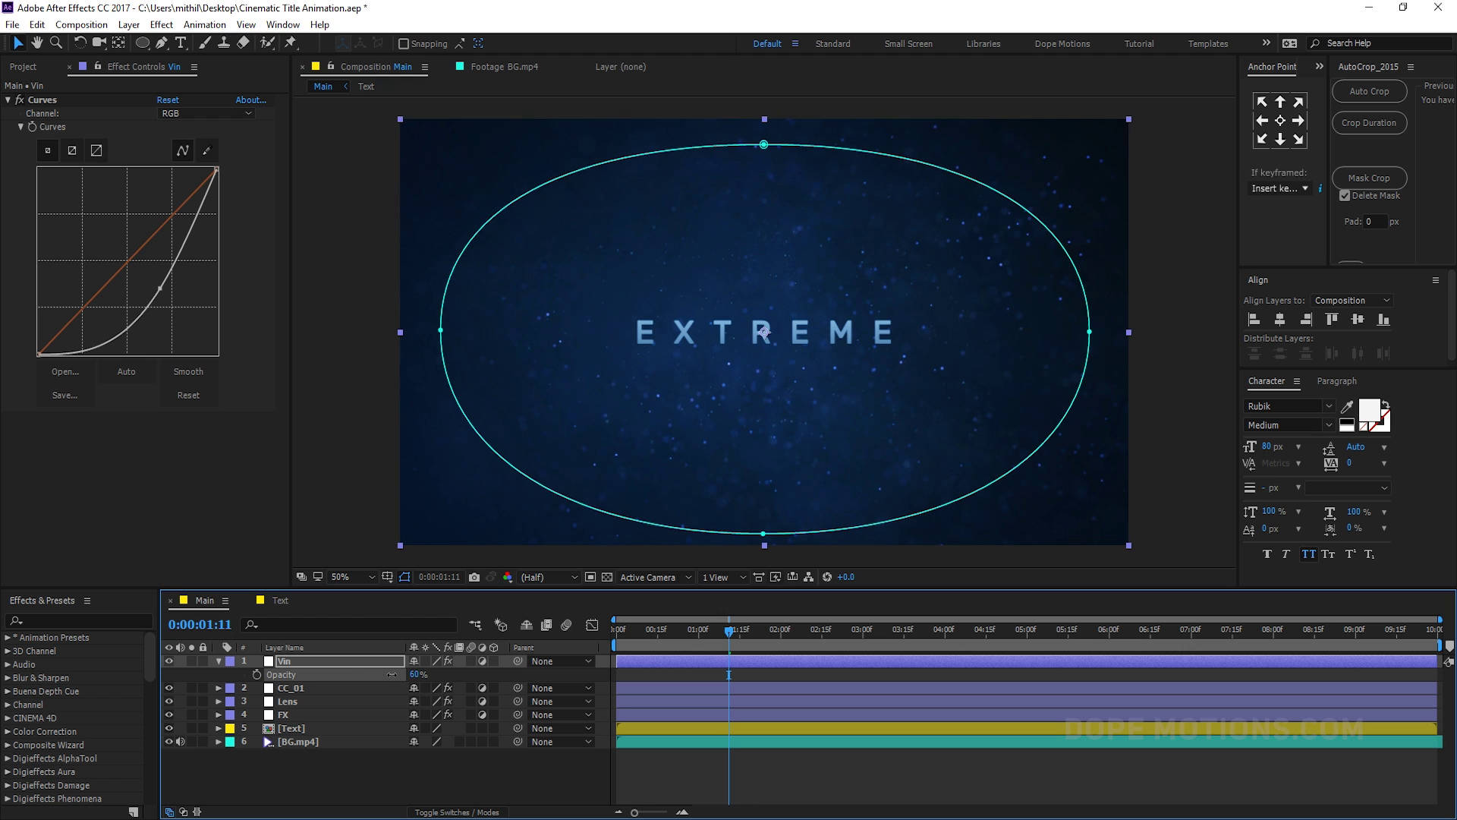
left_click(339, 782)
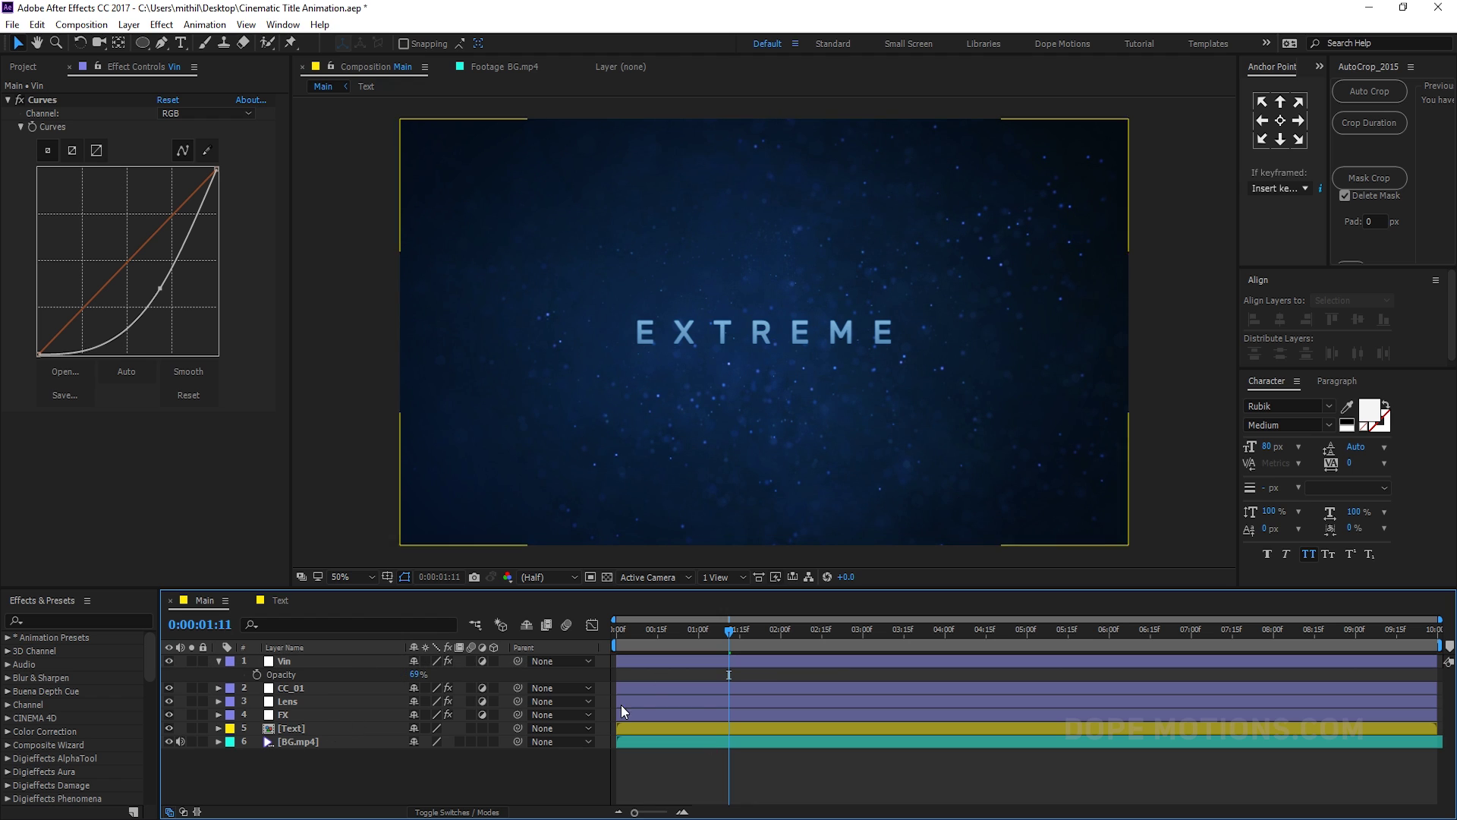
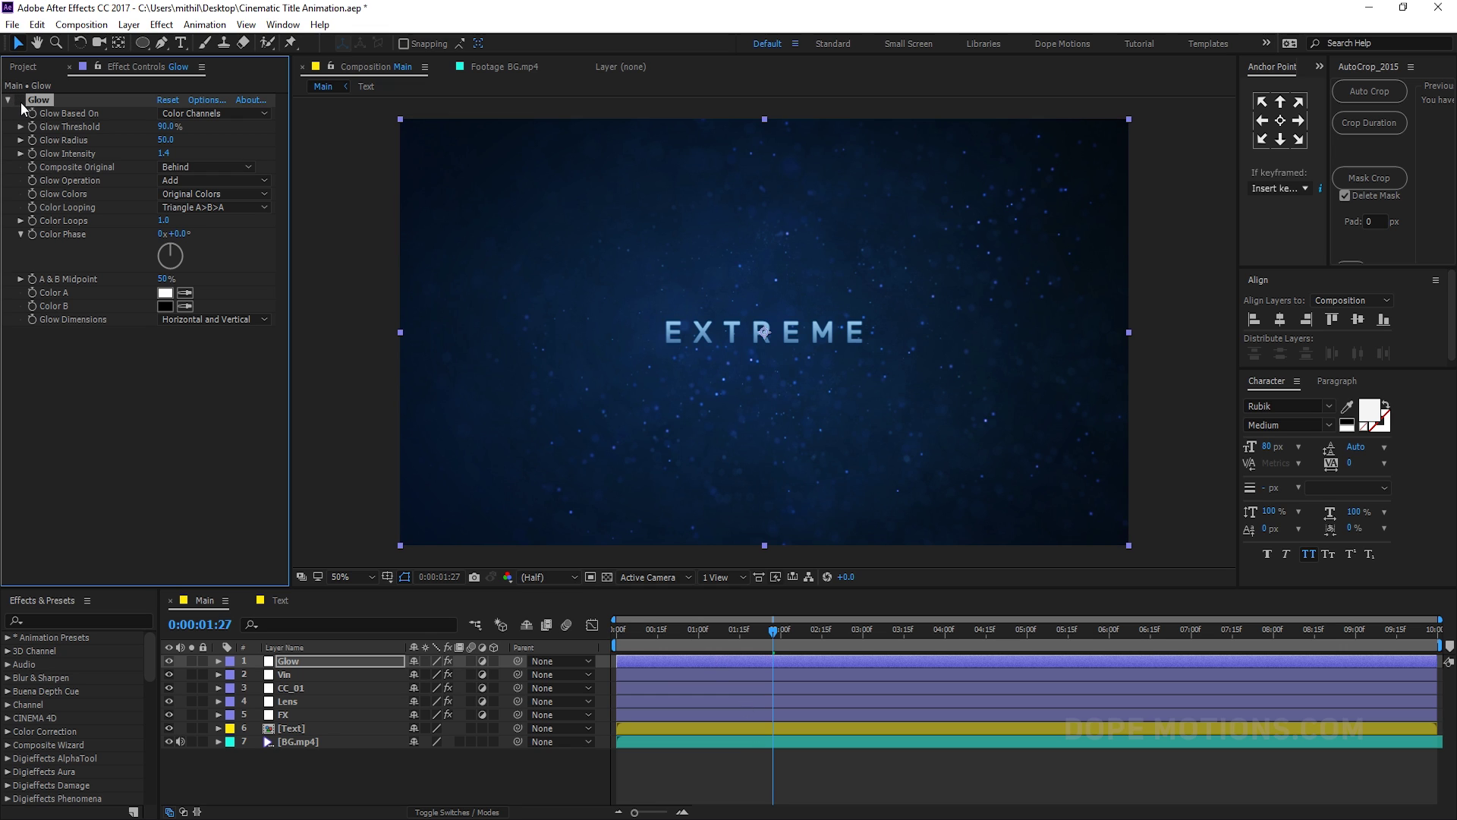
Step: Check the glow on the opening letters around 0:00:00:12 and set the effect's Glow Intensity to 1
left_click_drag(734, 644, 650, 638)
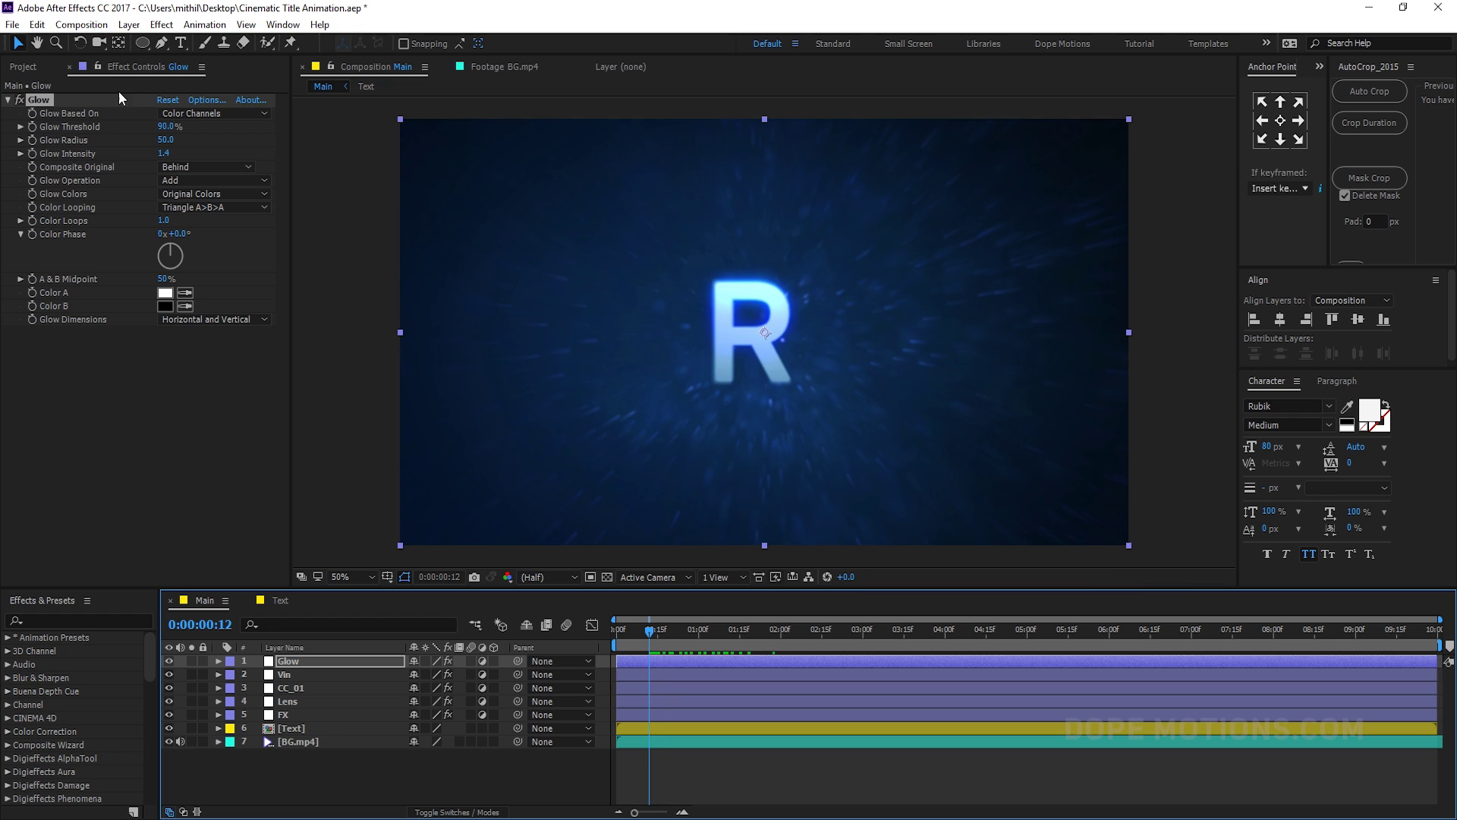
left_click(164, 152)
type("1")
key("Return")
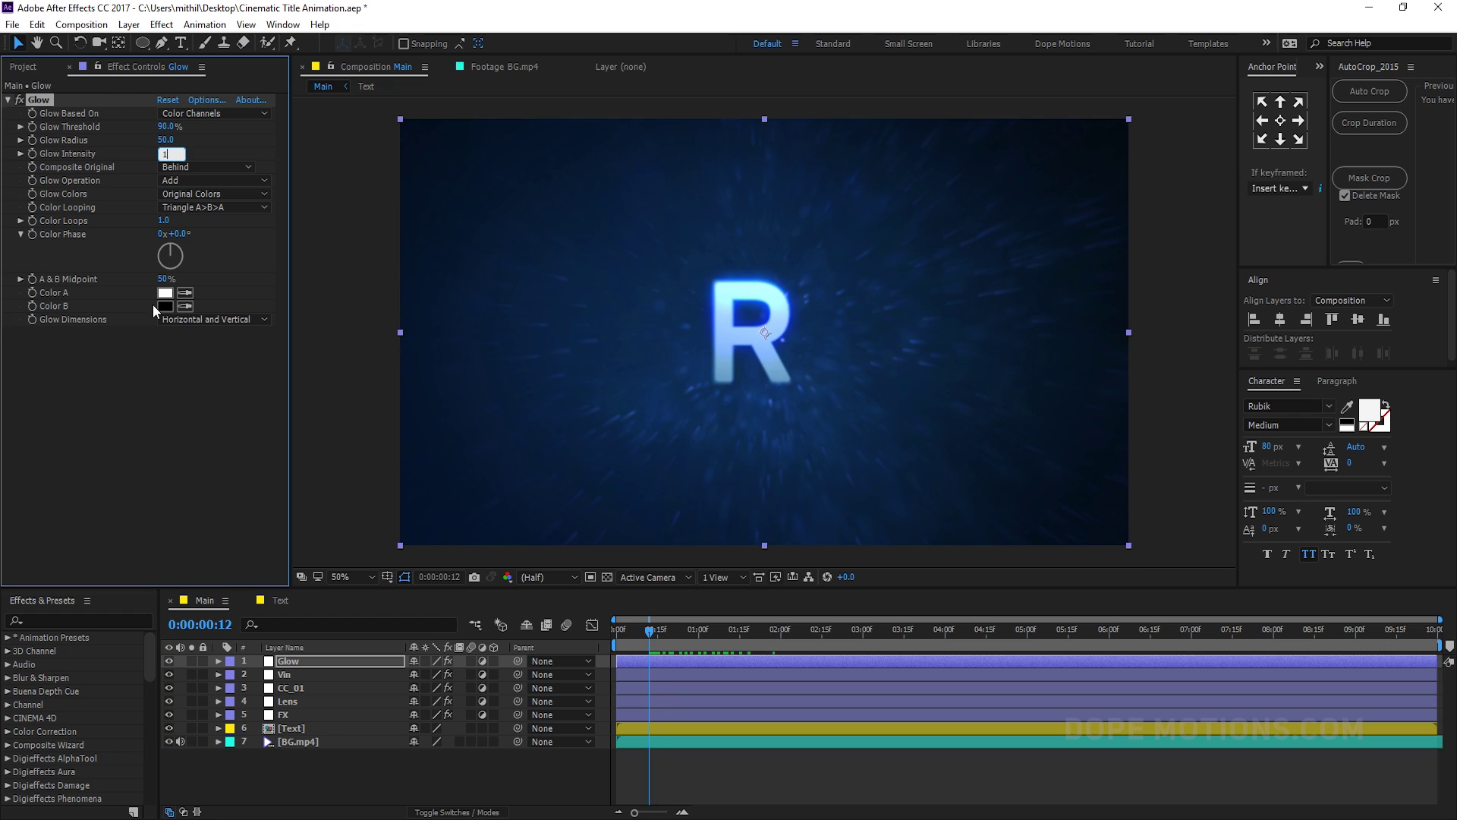
Step: Keyframe Glow Threshold from 80% at 0:00:00:00 to 100% at 0:00:01:15 and preview the animation from the start
left_click_drag(651, 634, 616, 631)
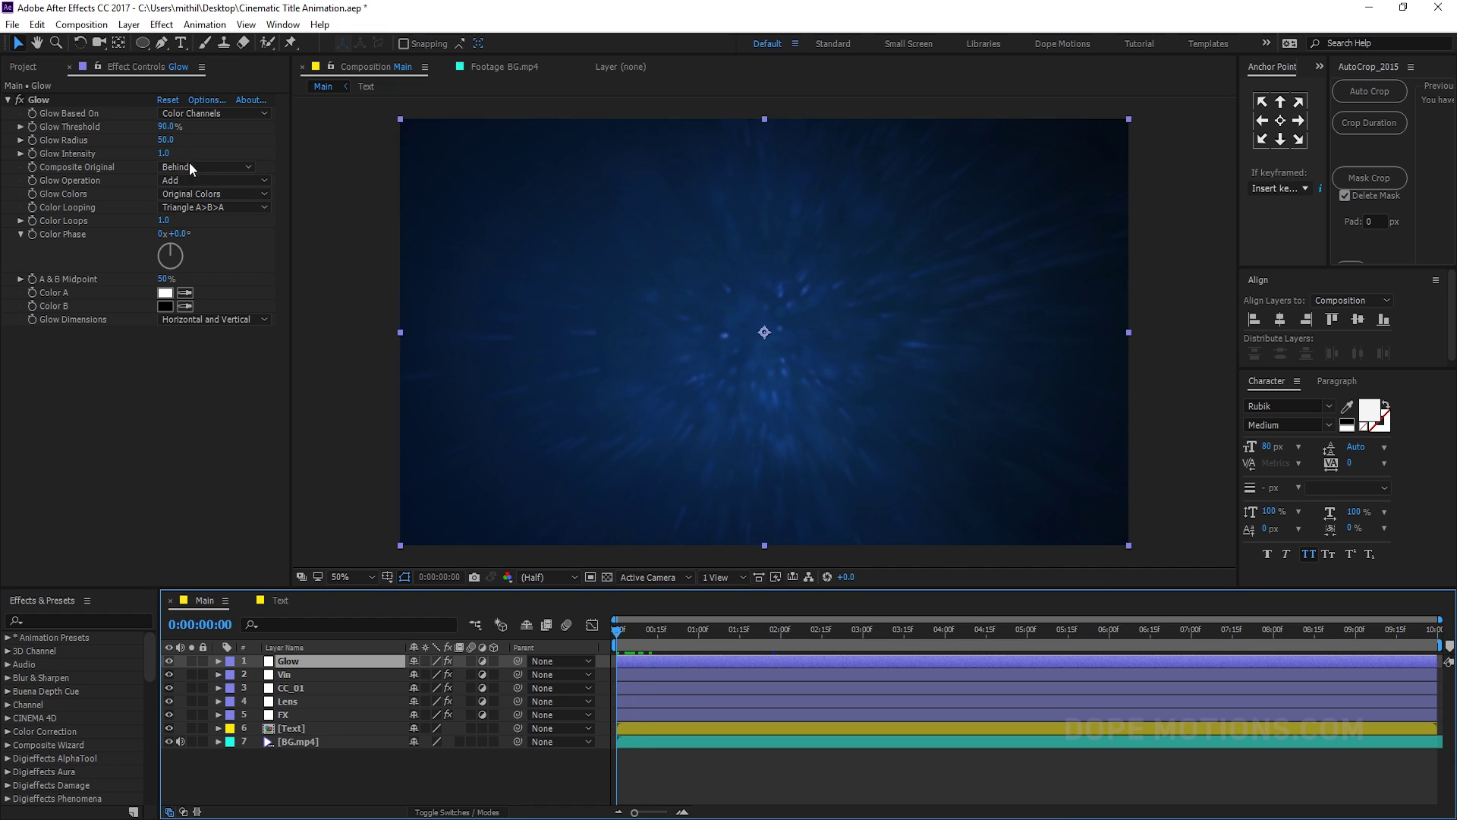
left_click(168, 127)
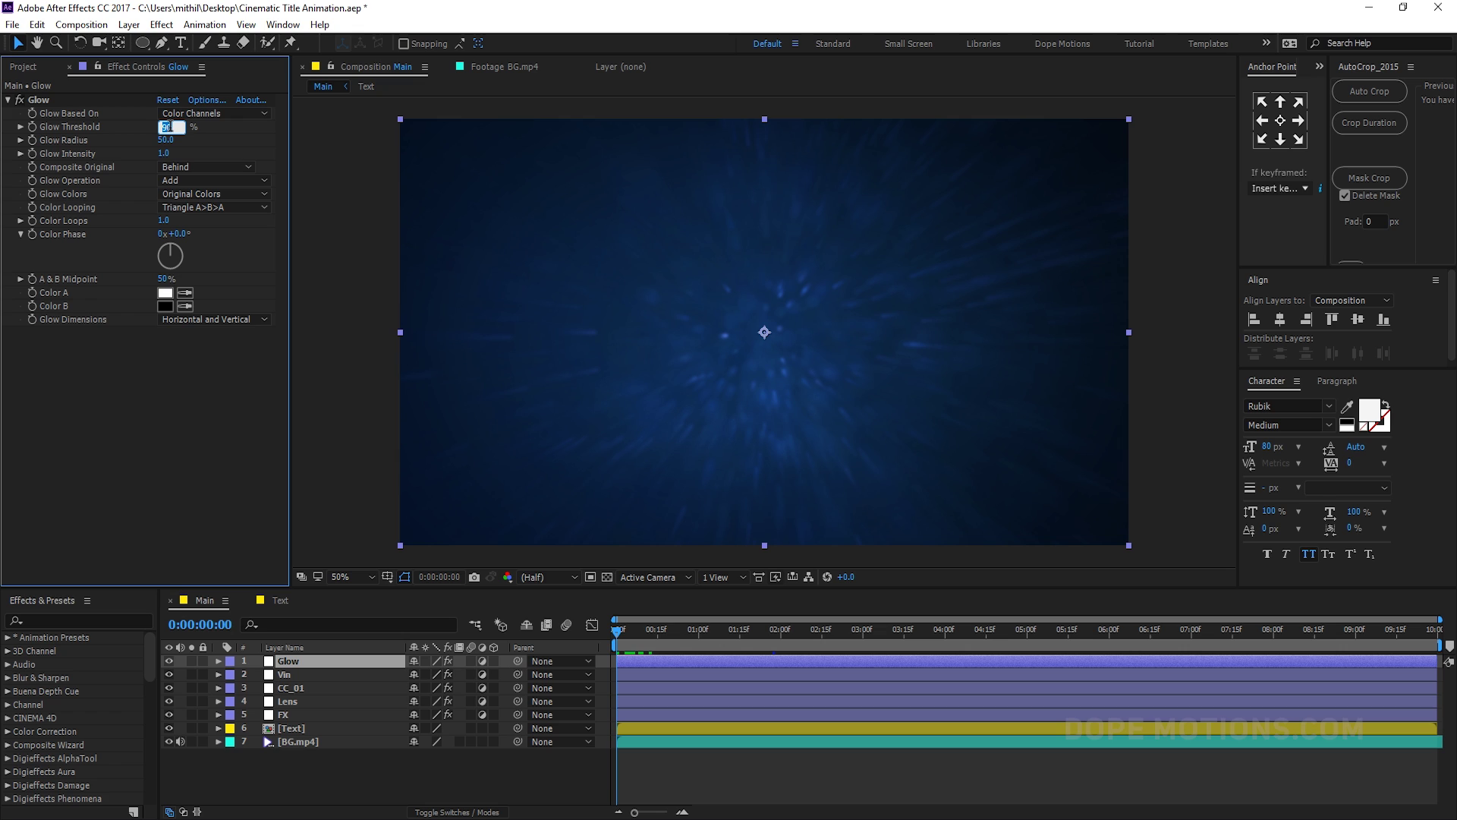
key("Return")
left_click(32, 126)
left_click_drag(686, 640, 739, 639)
left_click(166, 127)
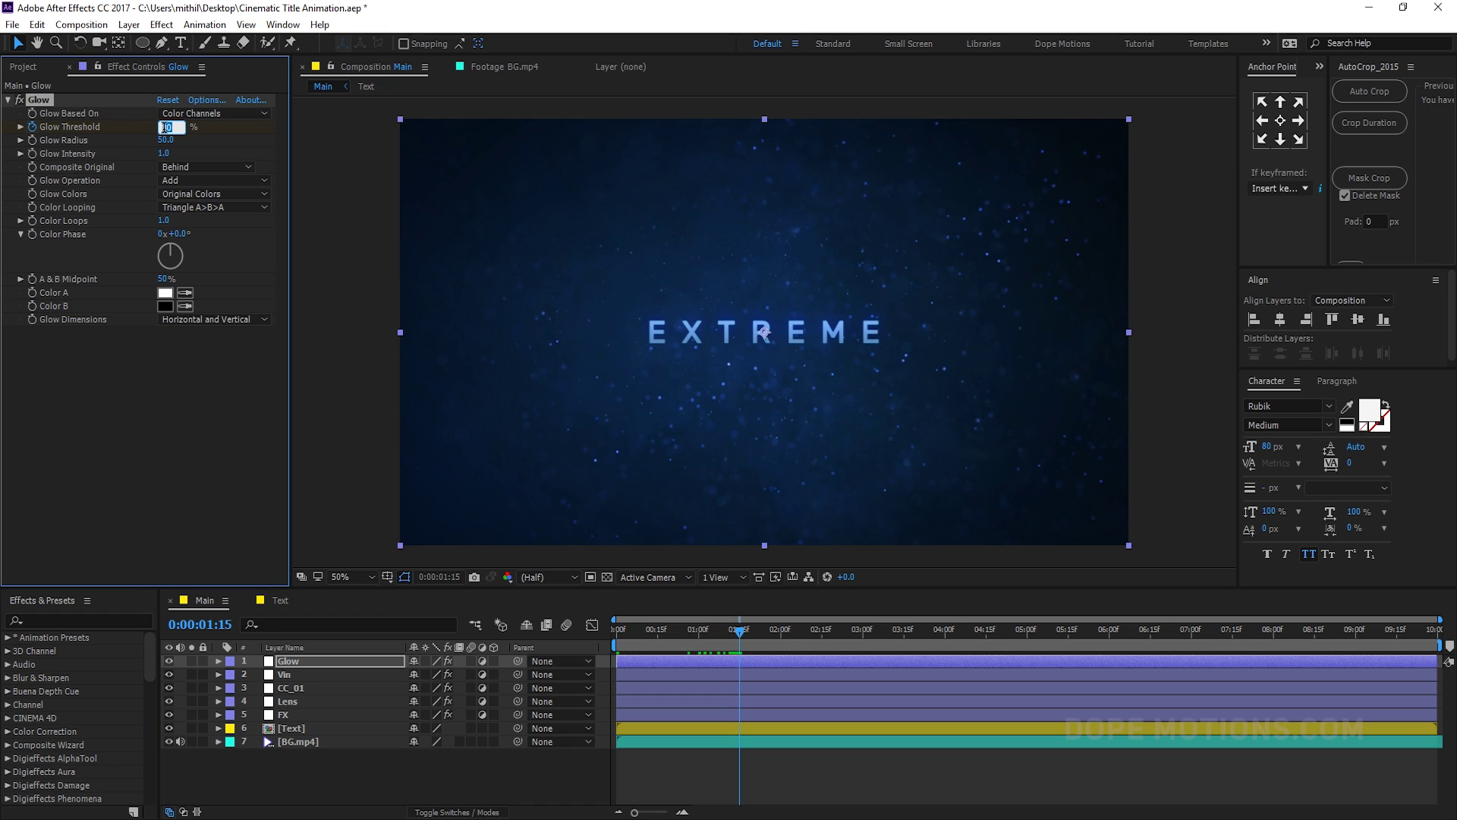
left_click(181, 363)
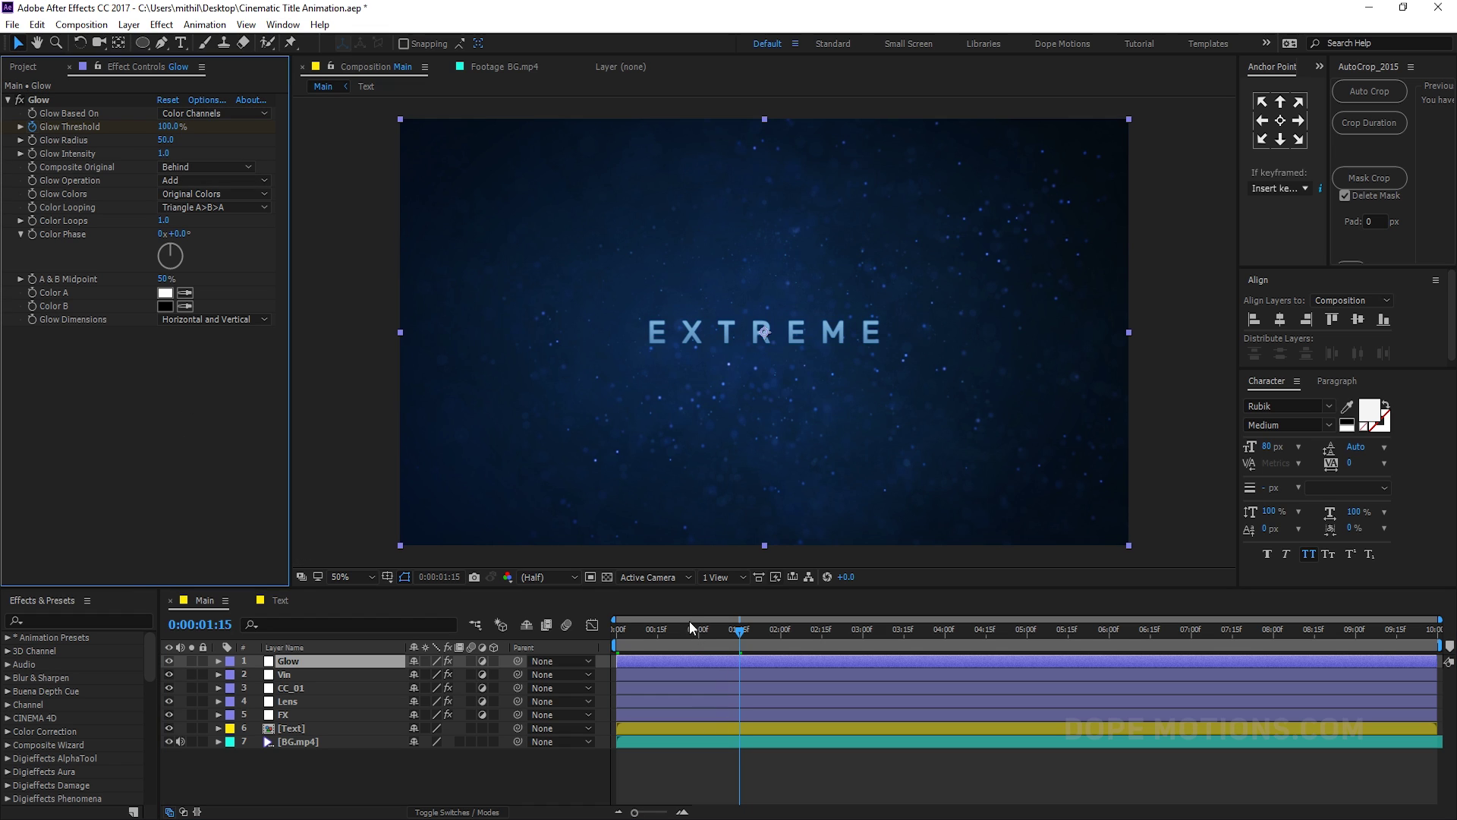
left_click_drag(691, 629, 576, 627)
key("ctrl+z")
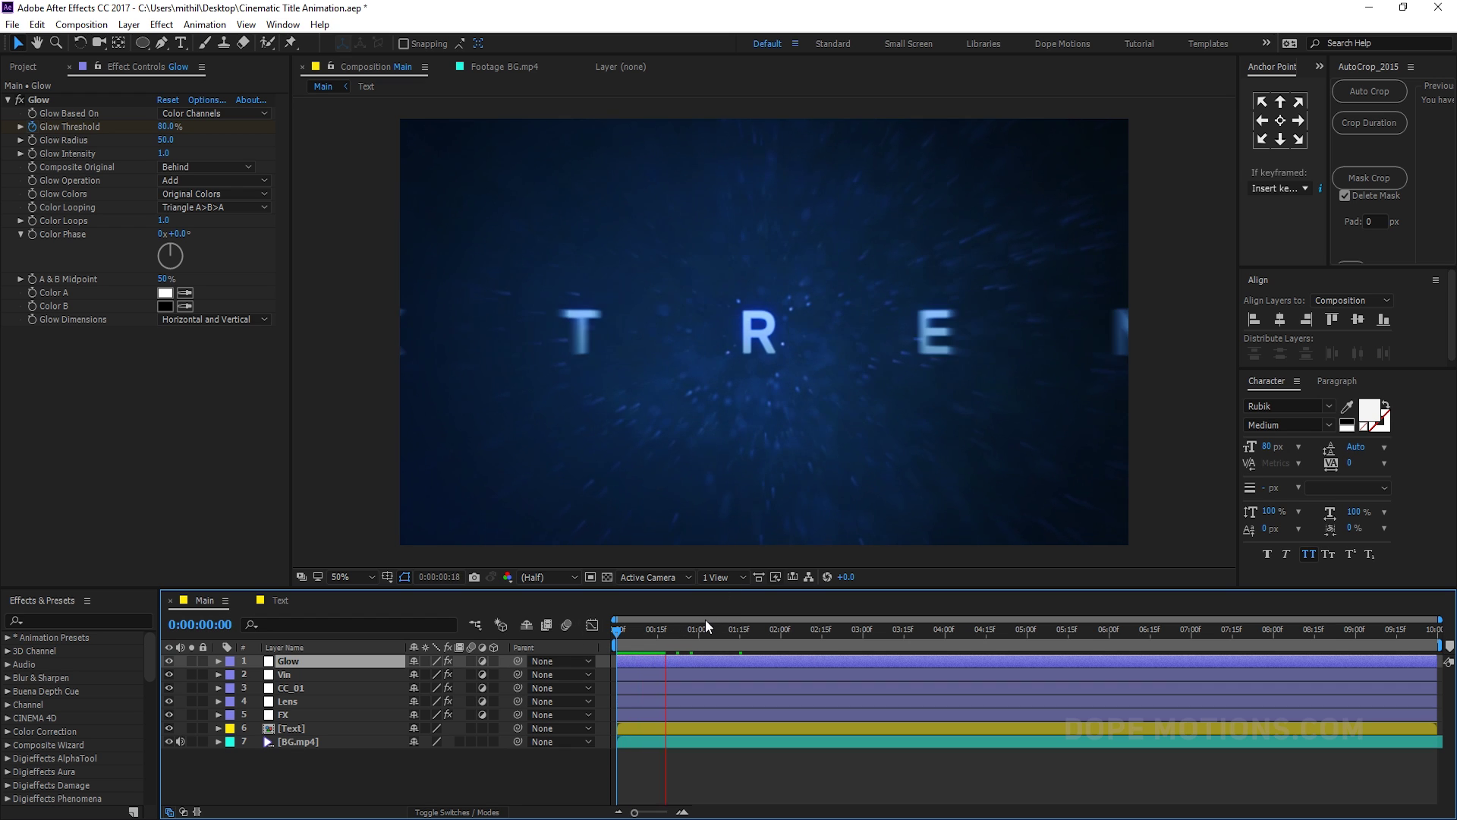
Step: Move the last Glow Threshold keyframe to about 0:00:02:02, apply Easy Ease to both keyframes and collapse the Glow layer
left_click(681, 629)
left_click_drag(684, 629, 675, 630)
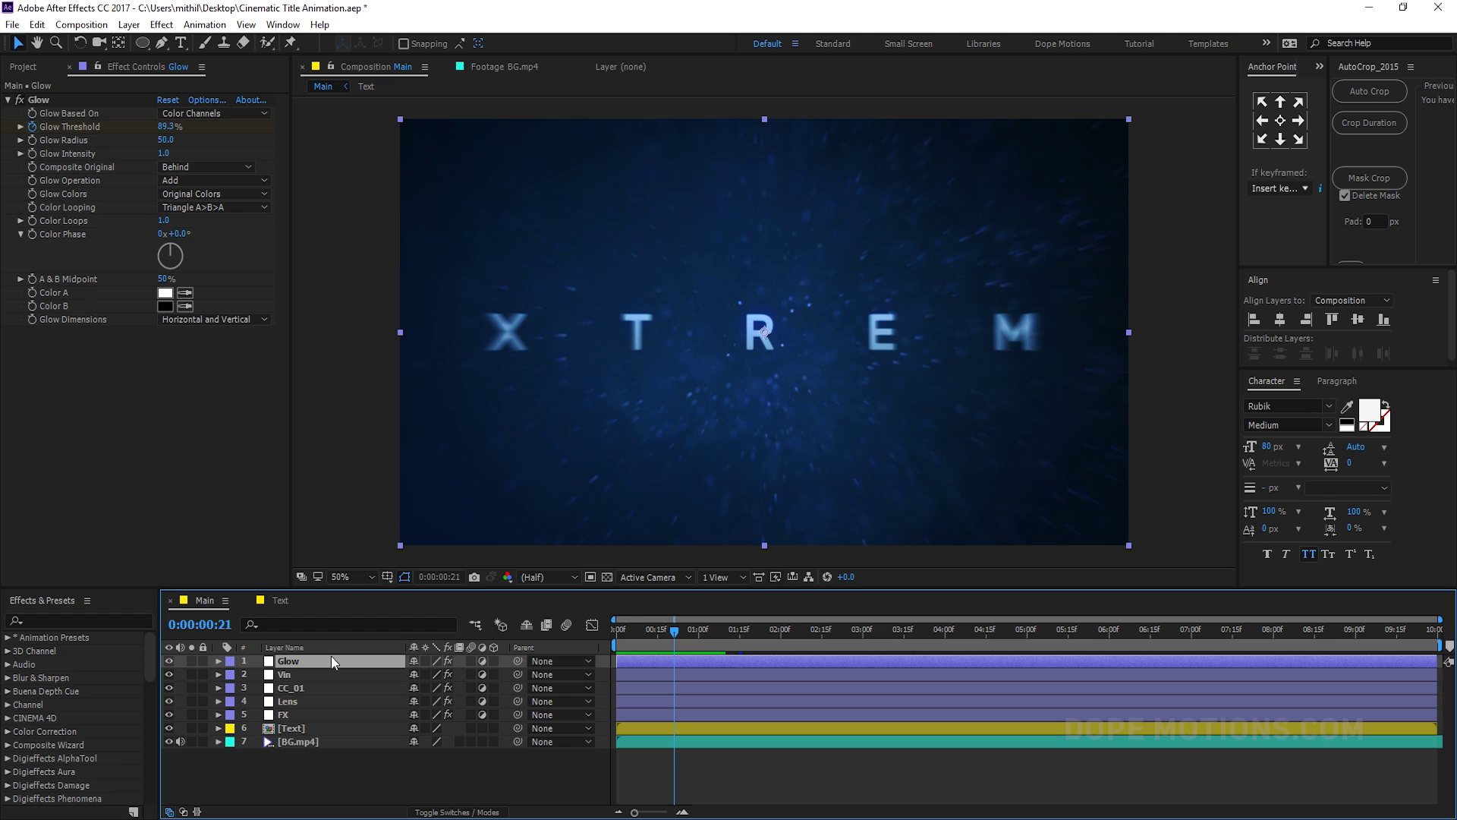
key("u")
left_click_drag(730, 687, 599, 699)
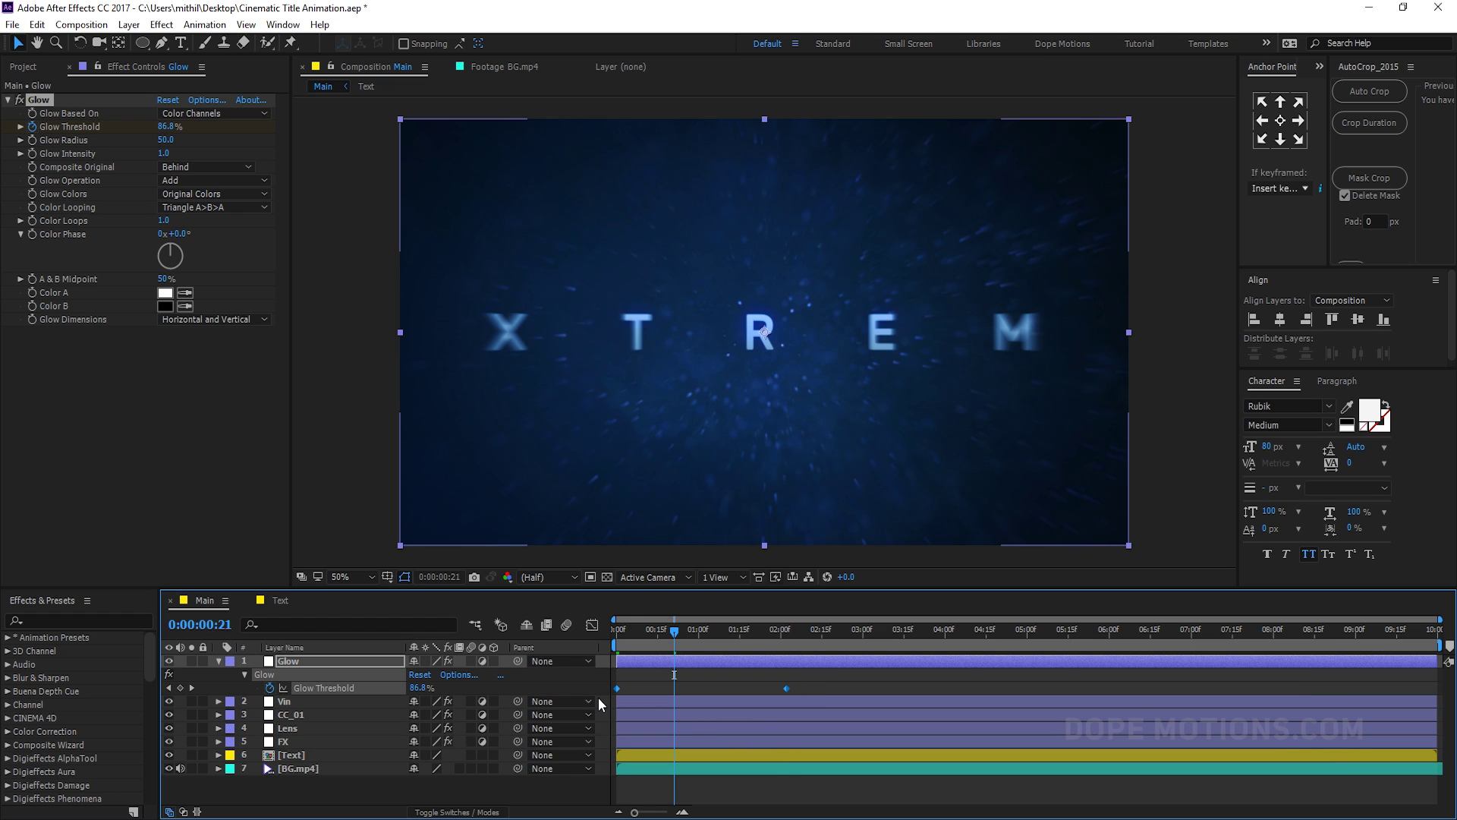
key("F9")
left_click(772, 795)
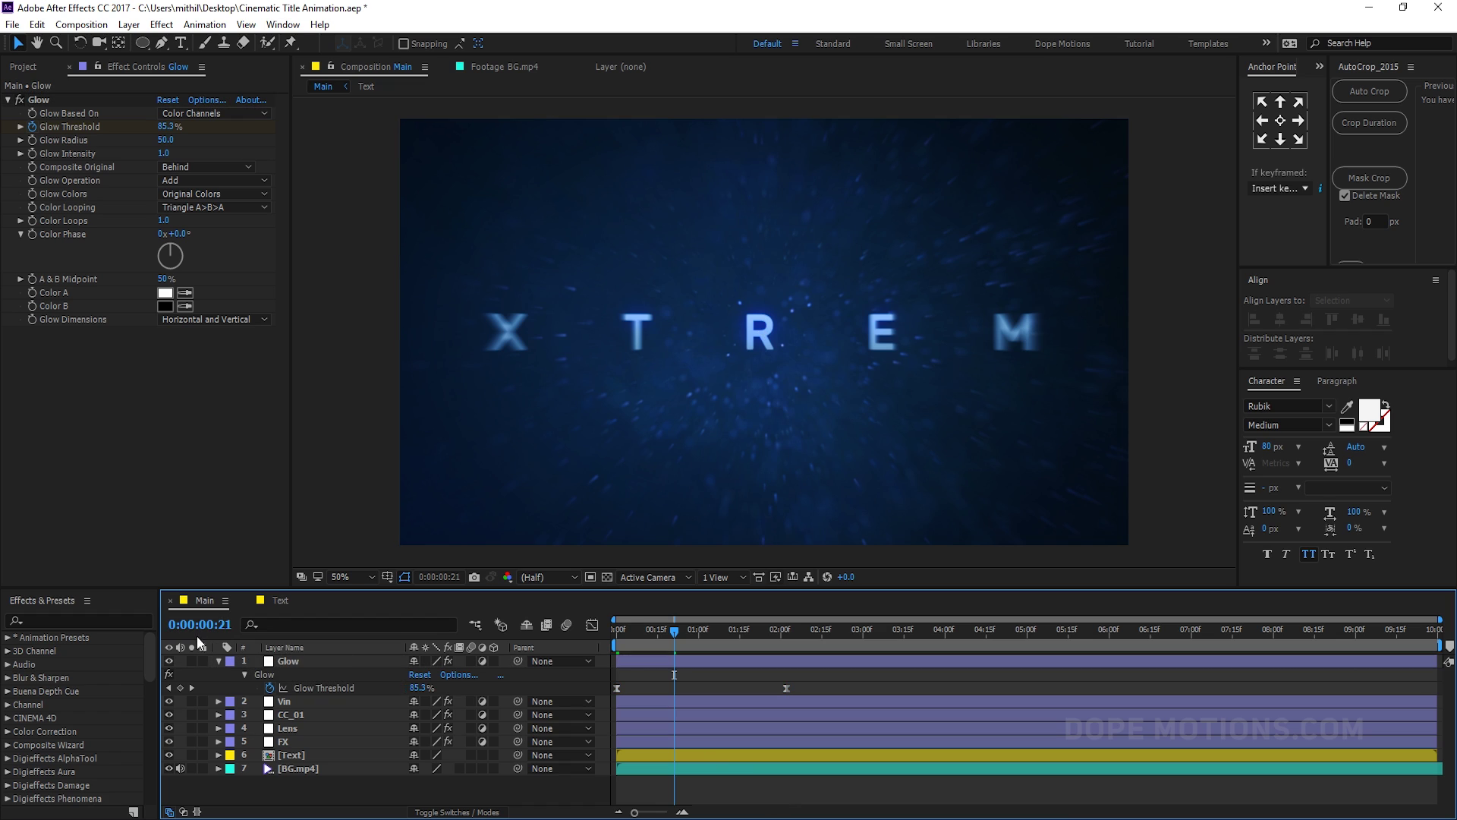
left_click(220, 663)
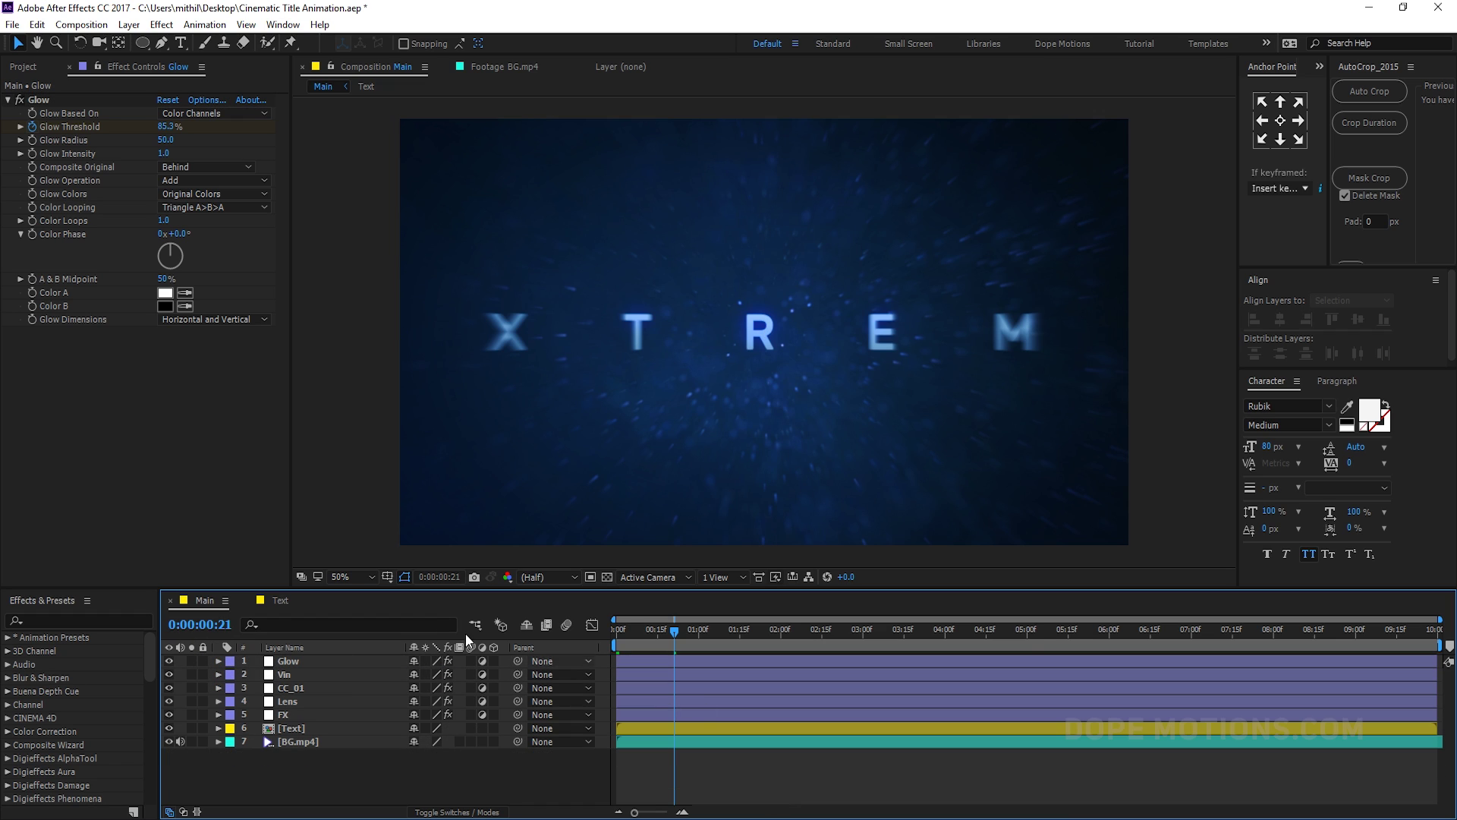
Step: Look at the Text composition, return to Main and scrub through the title to 0:00:04:14
left_click(281, 600)
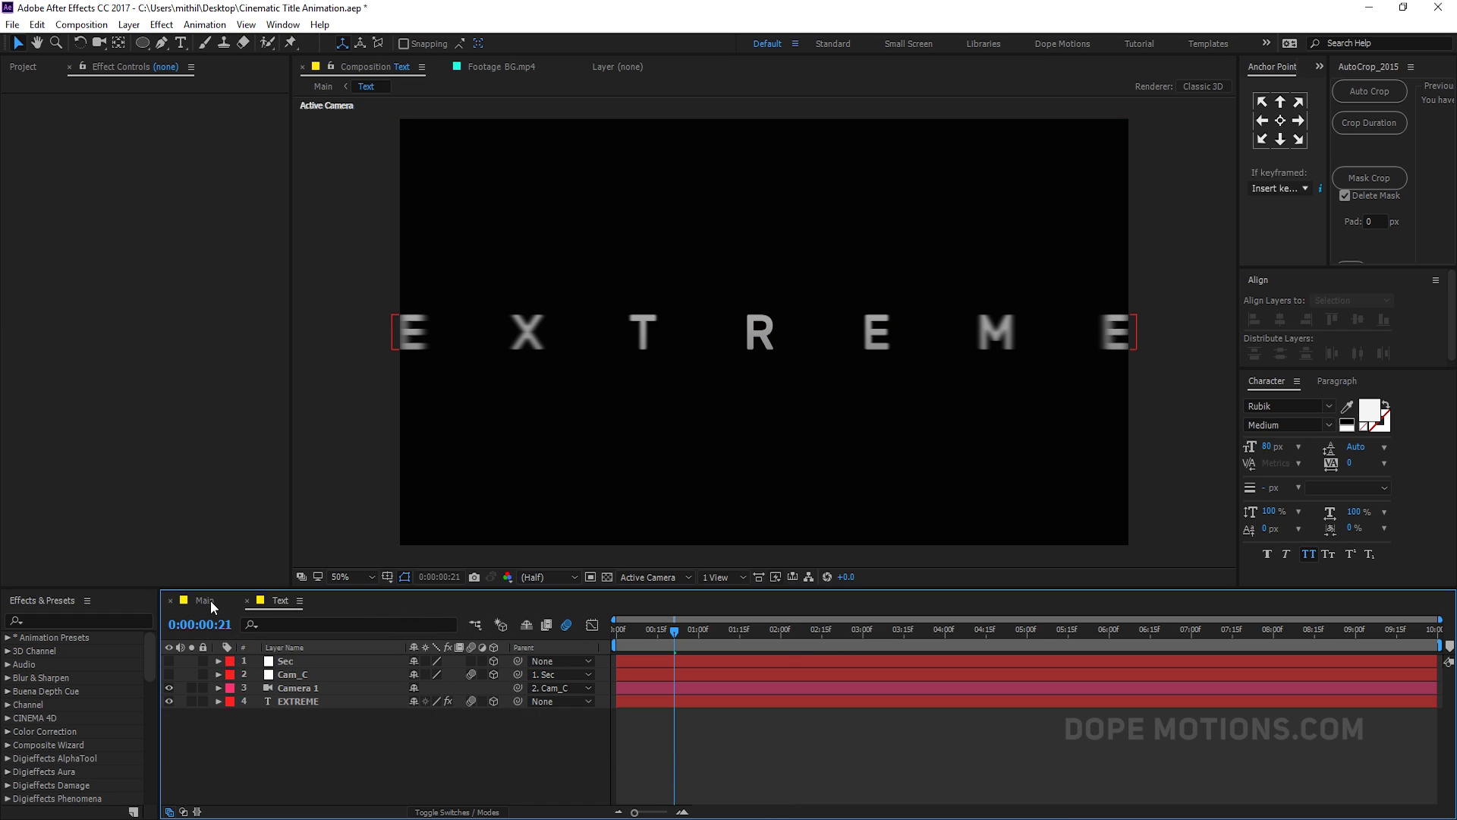
left_click(208, 600)
left_click_drag(683, 639, 985, 633)
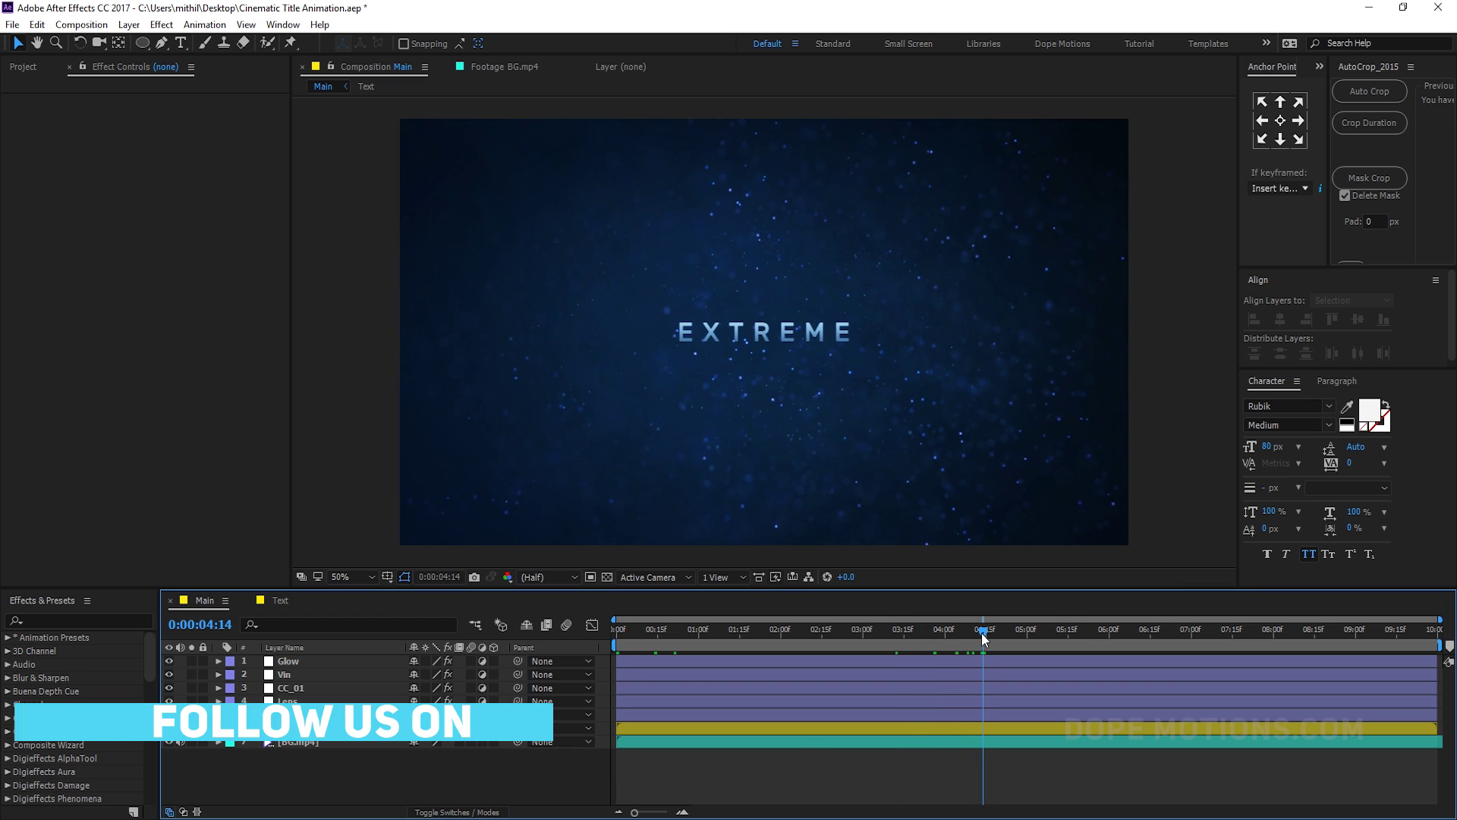
Step: End the work area at 0:00:04:14 and preview the title animation
key("n")
key("space")
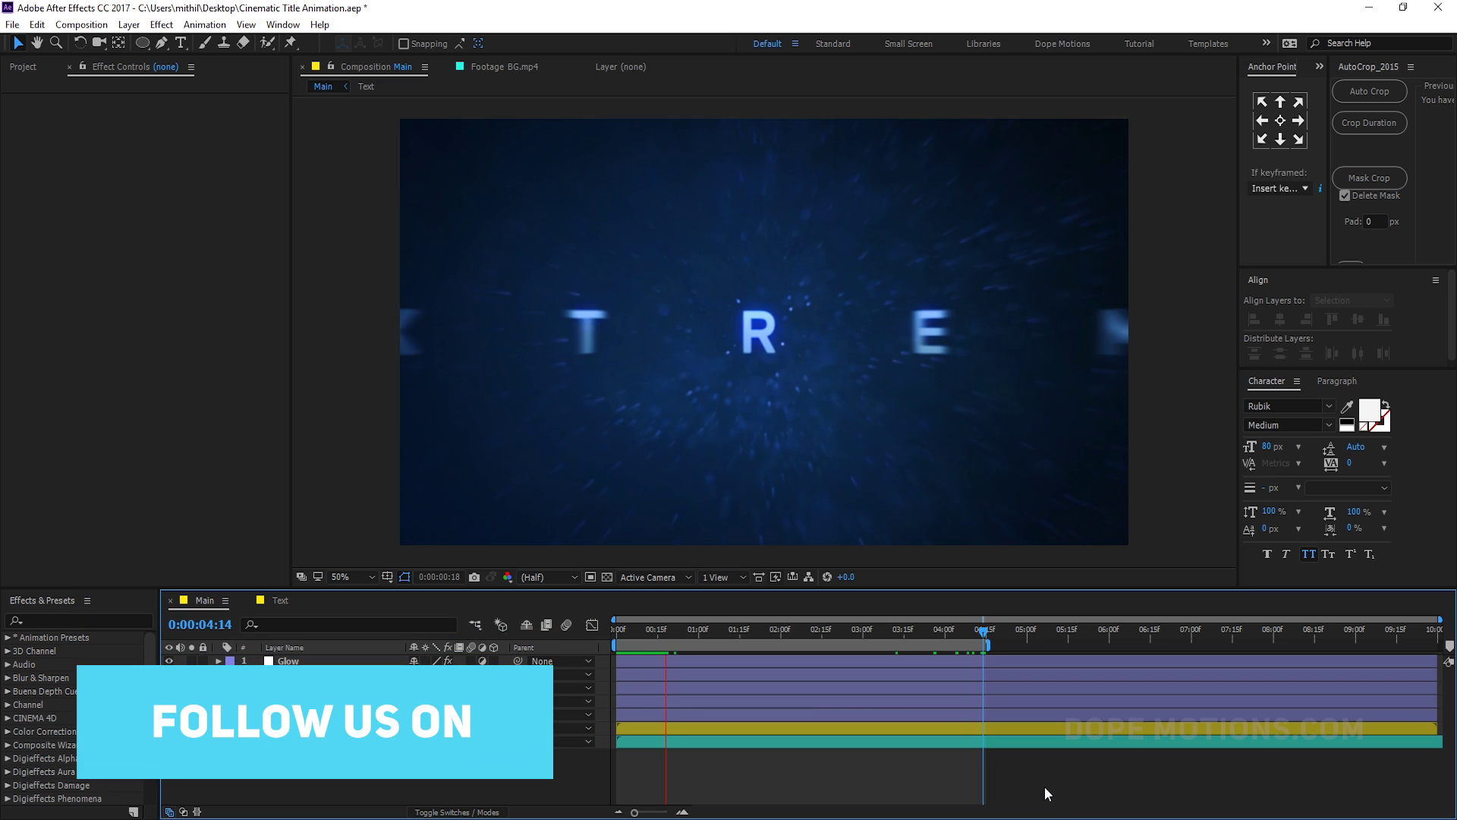
Step: Set the Glow layer's Glow Threshold to 90% at 0:00:00:00
left_click_drag(644, 627, 612, 630)
left_click(327, 659)
left_click(165, 126)
type("90")
key("Return")
Step: Check the enlarged letter at 0:00:00:08 and reduce the effect's Glow Intensity to 0.2
left_click(627, 627)
left_click_drag(627, 627, 641, 627)
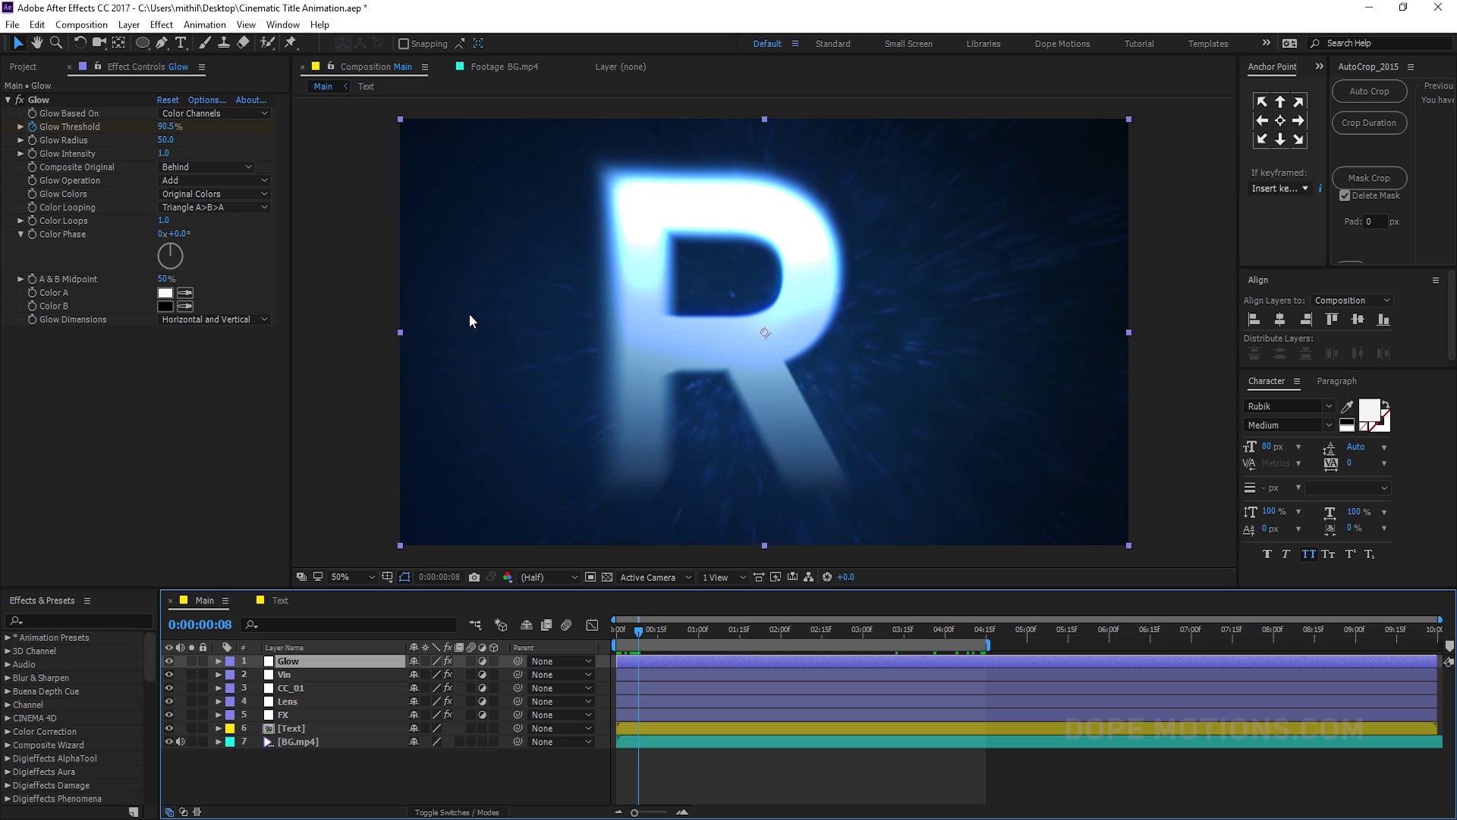
left_click_drag(167, 162, 14, 175)
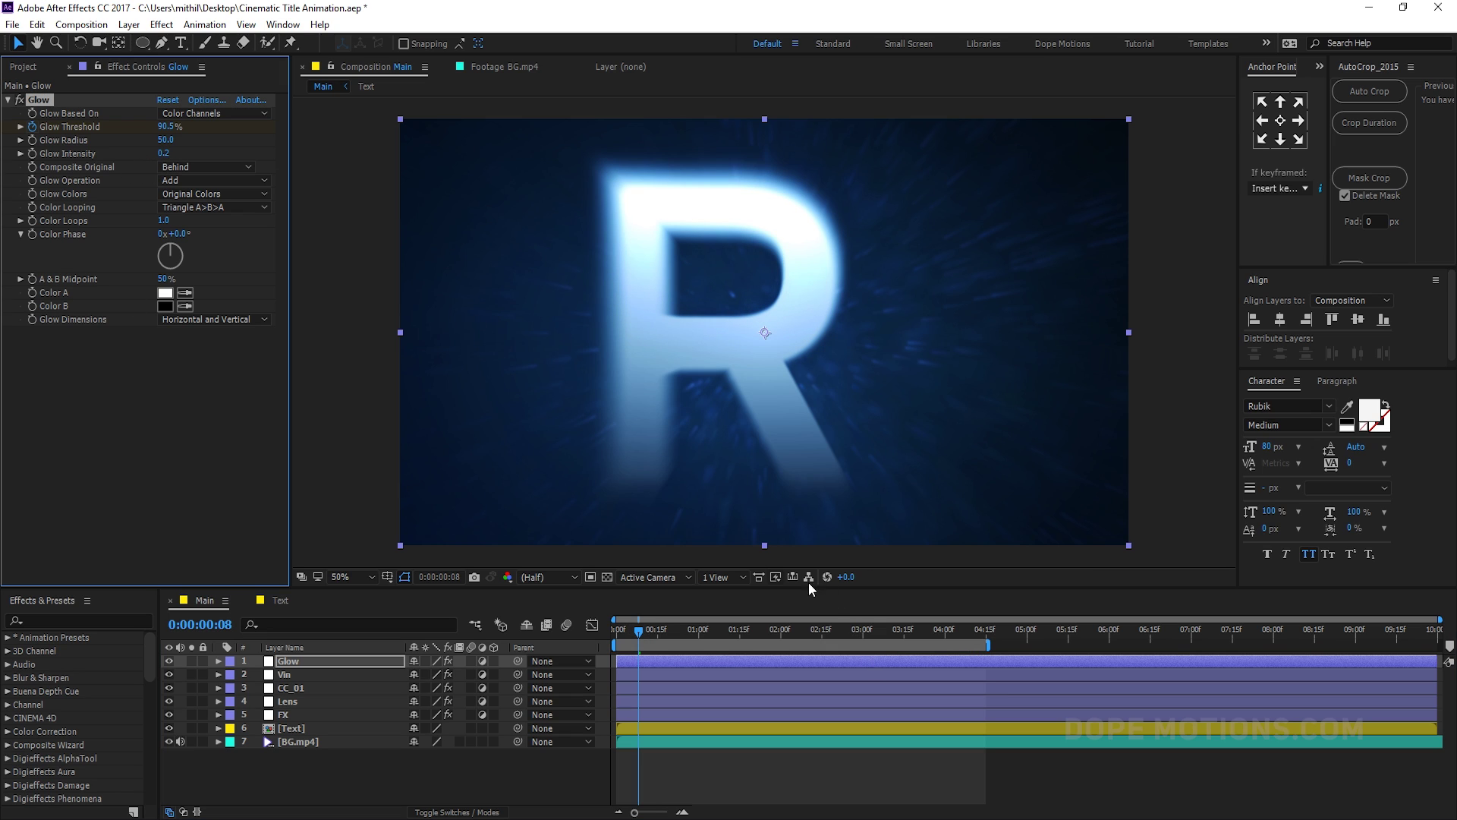
Step: Keyframe Glow Intensity from 0.2 at 0:00:00:15 to a higher value at 0:00:01:08 and preview from the start
mouse_move(642, 627)
left_mouse_down()
mouse_move(711, 632)
mouse_move(657, 633)
left_mouse_up()
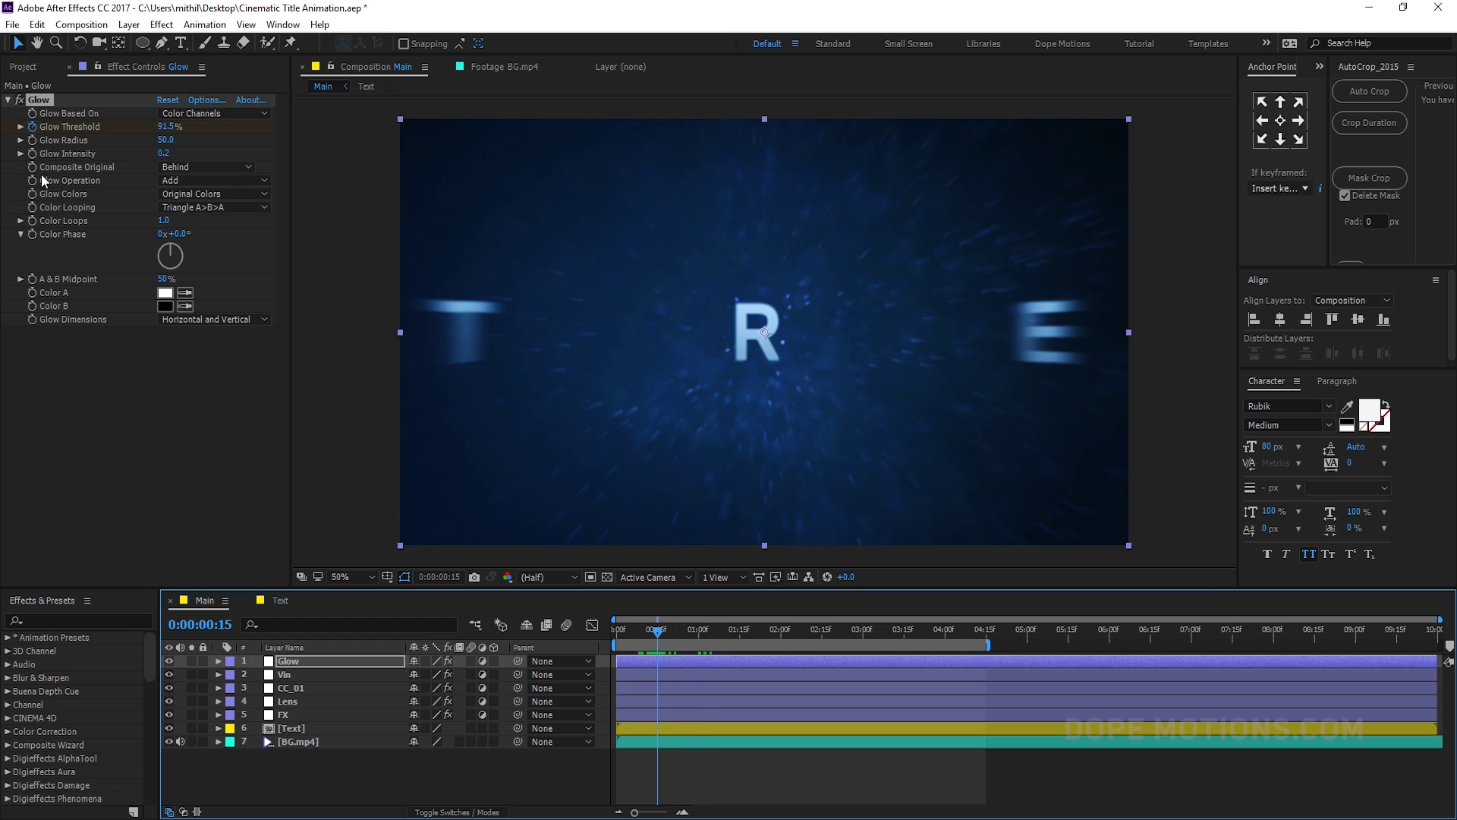
left_click(32, 154)
left_click(718, 633)
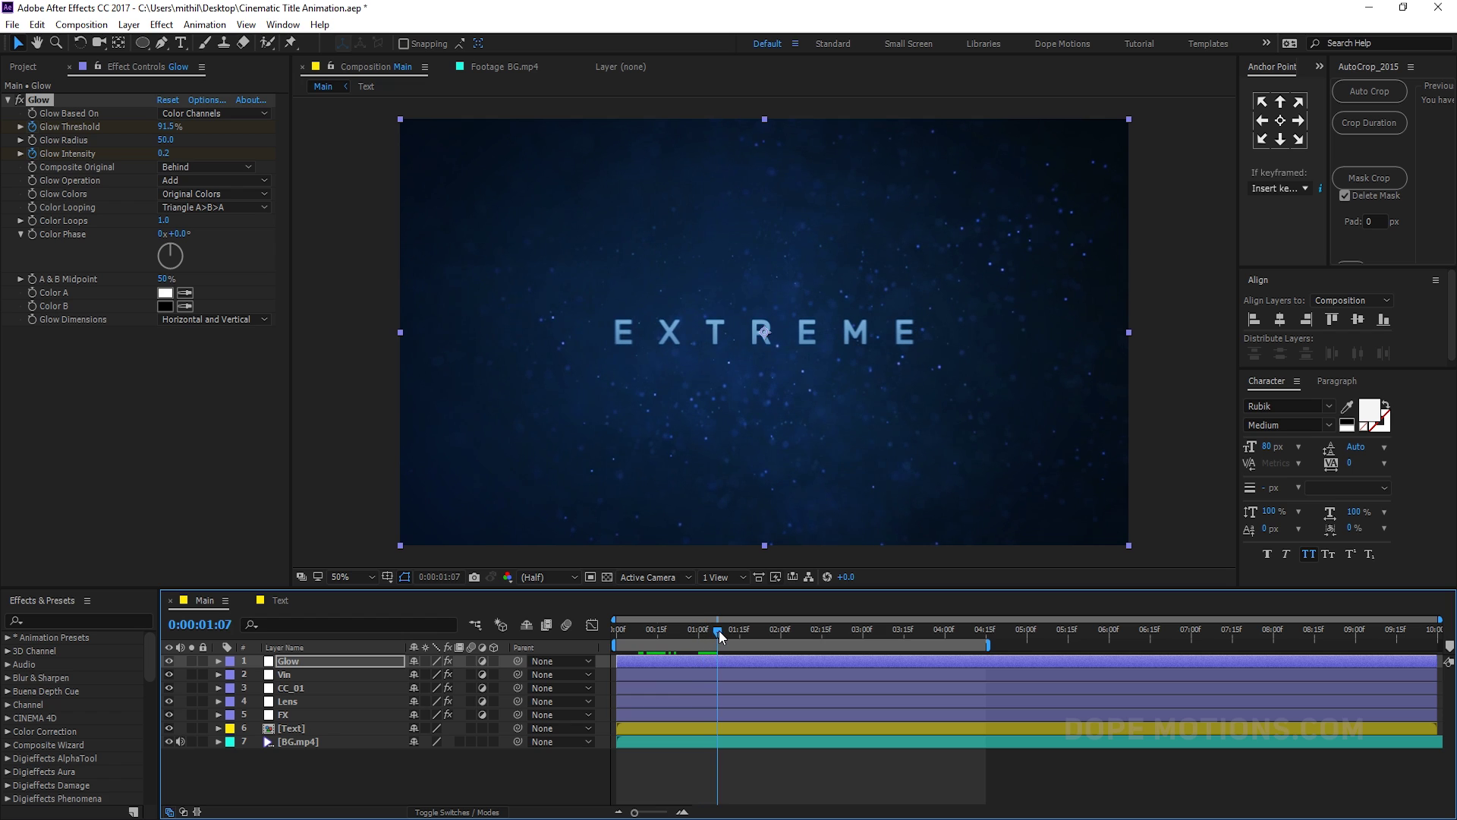
left_click(168, 153)
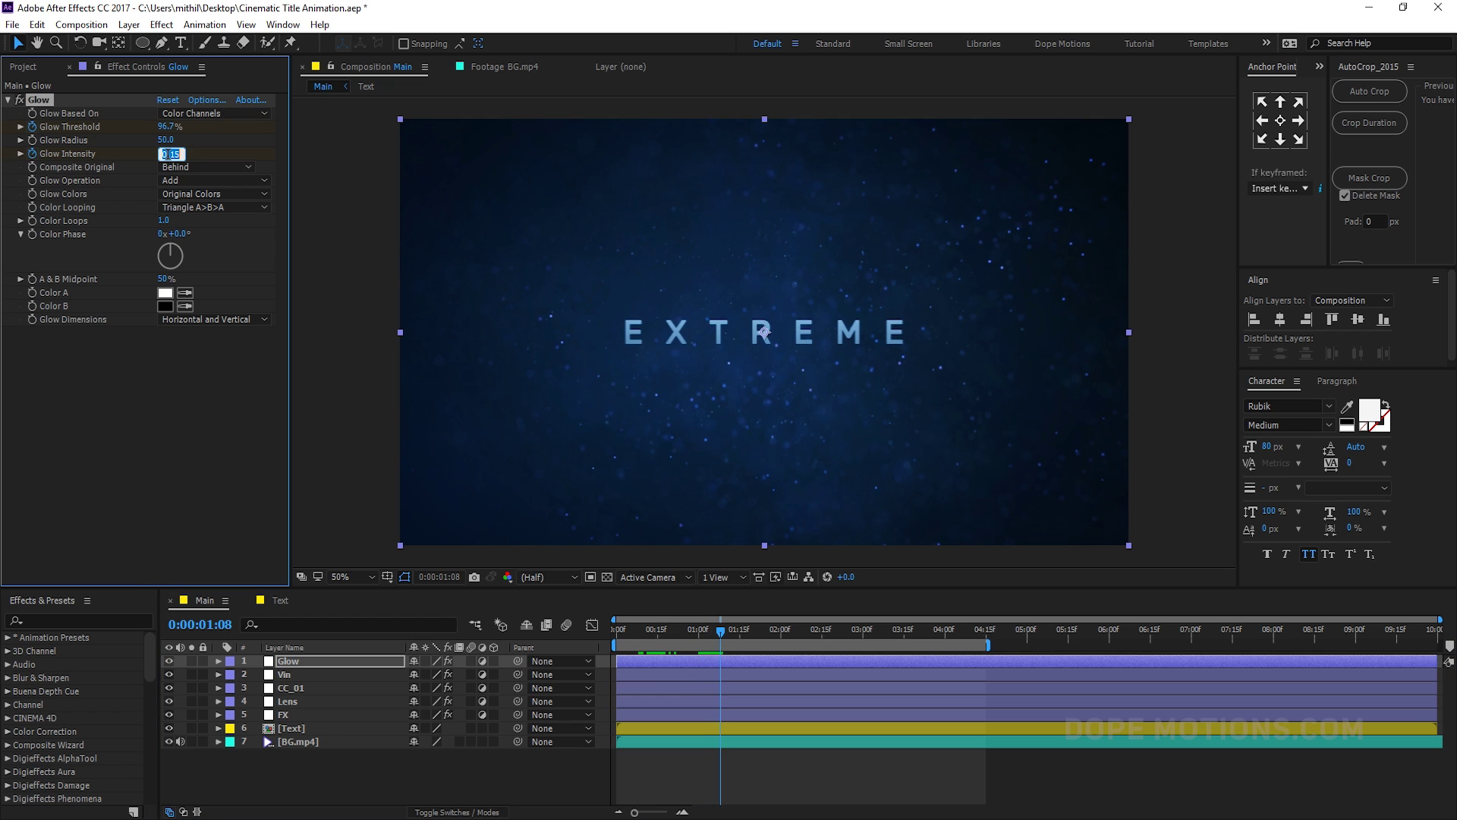
left_click(167, 368)
left_click_drag(734, 638, 572, 626)
key("space")
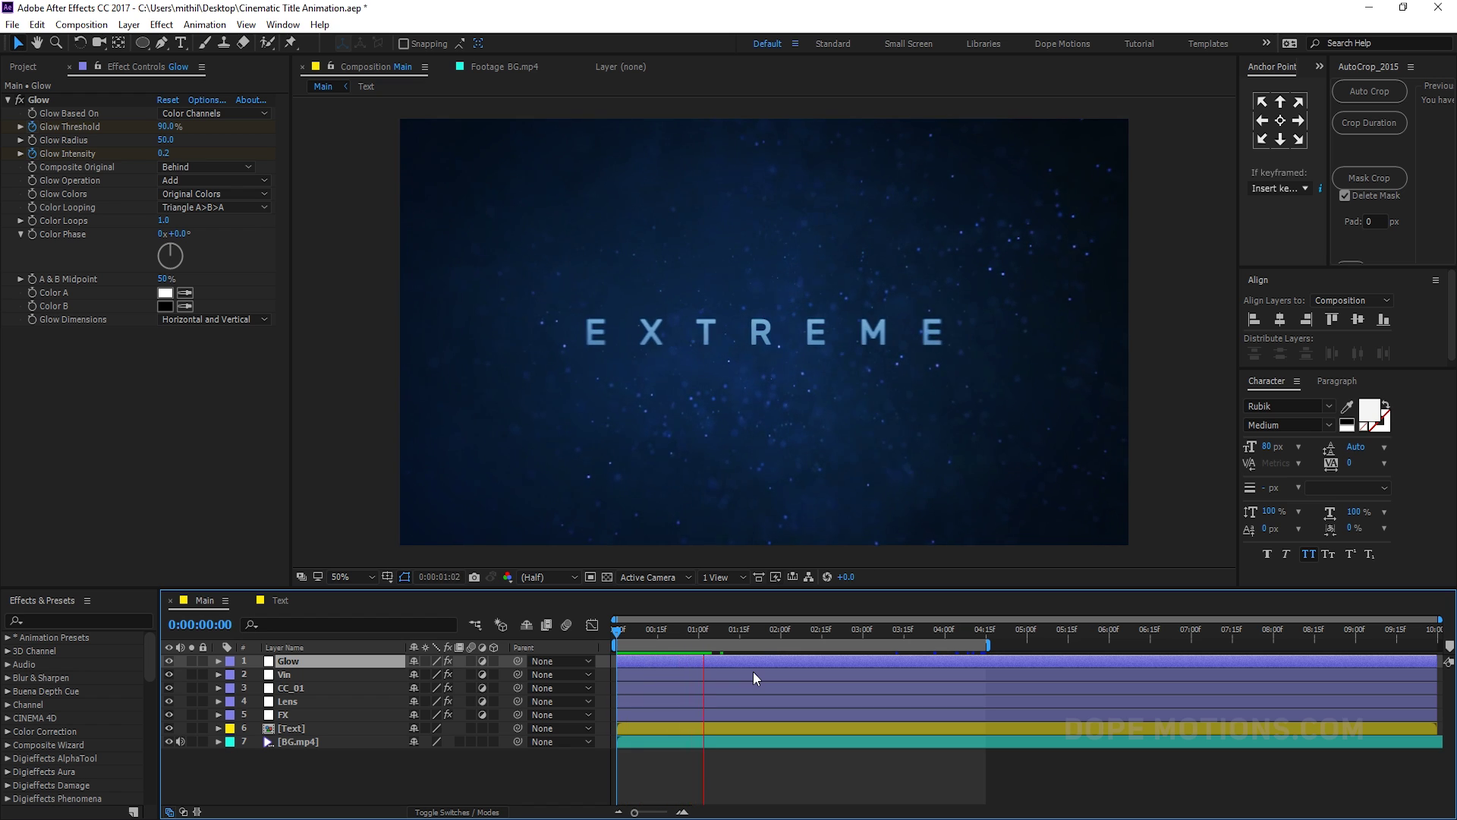
Step: Create a 100 x 100 px black solid named Op with the playhead at 0:00:00:09
left_click(640, 632)
right_click(293, 784)
mouse_move(363, 613)
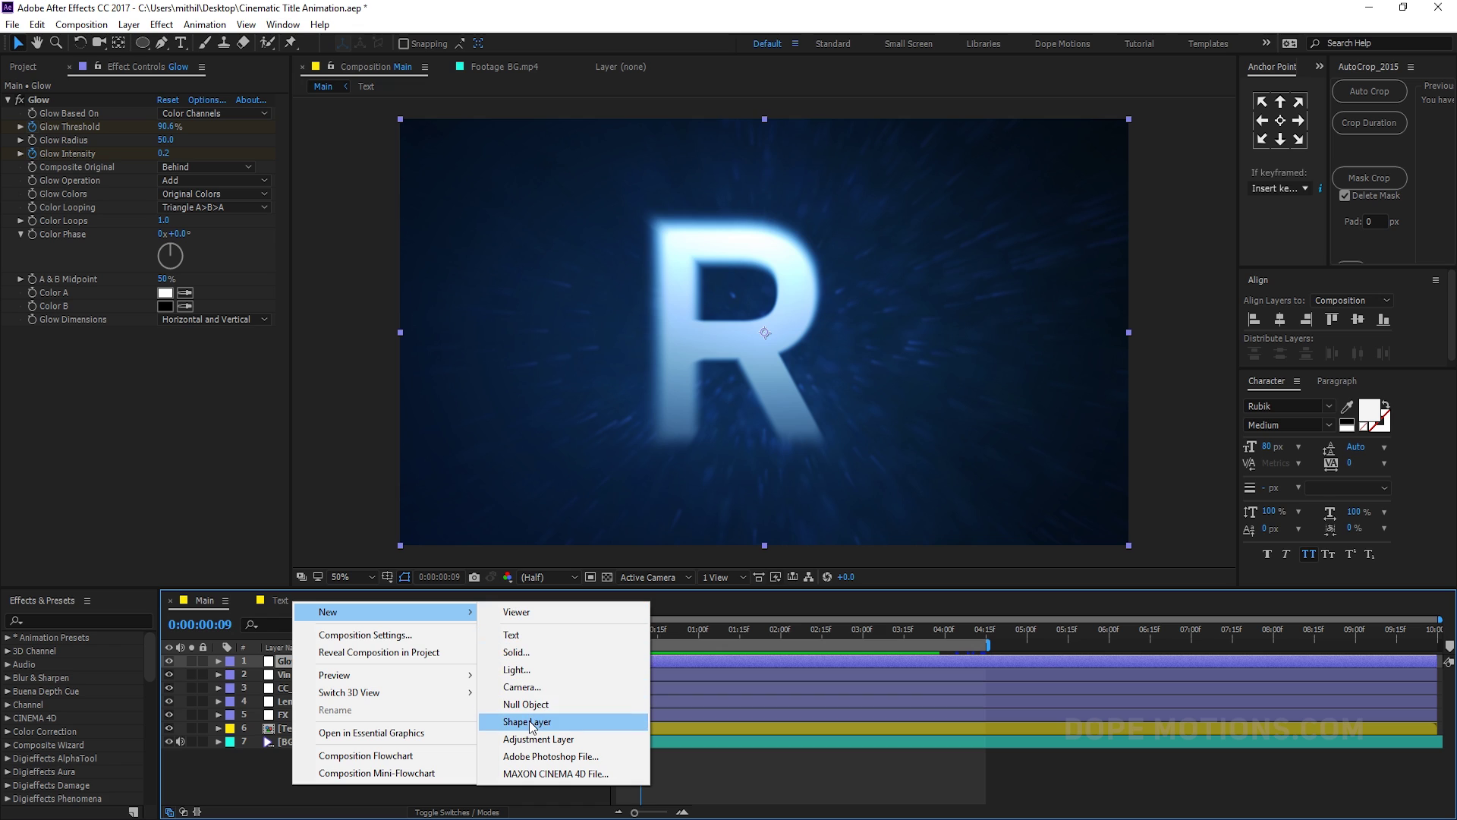
left_click(251, 782)
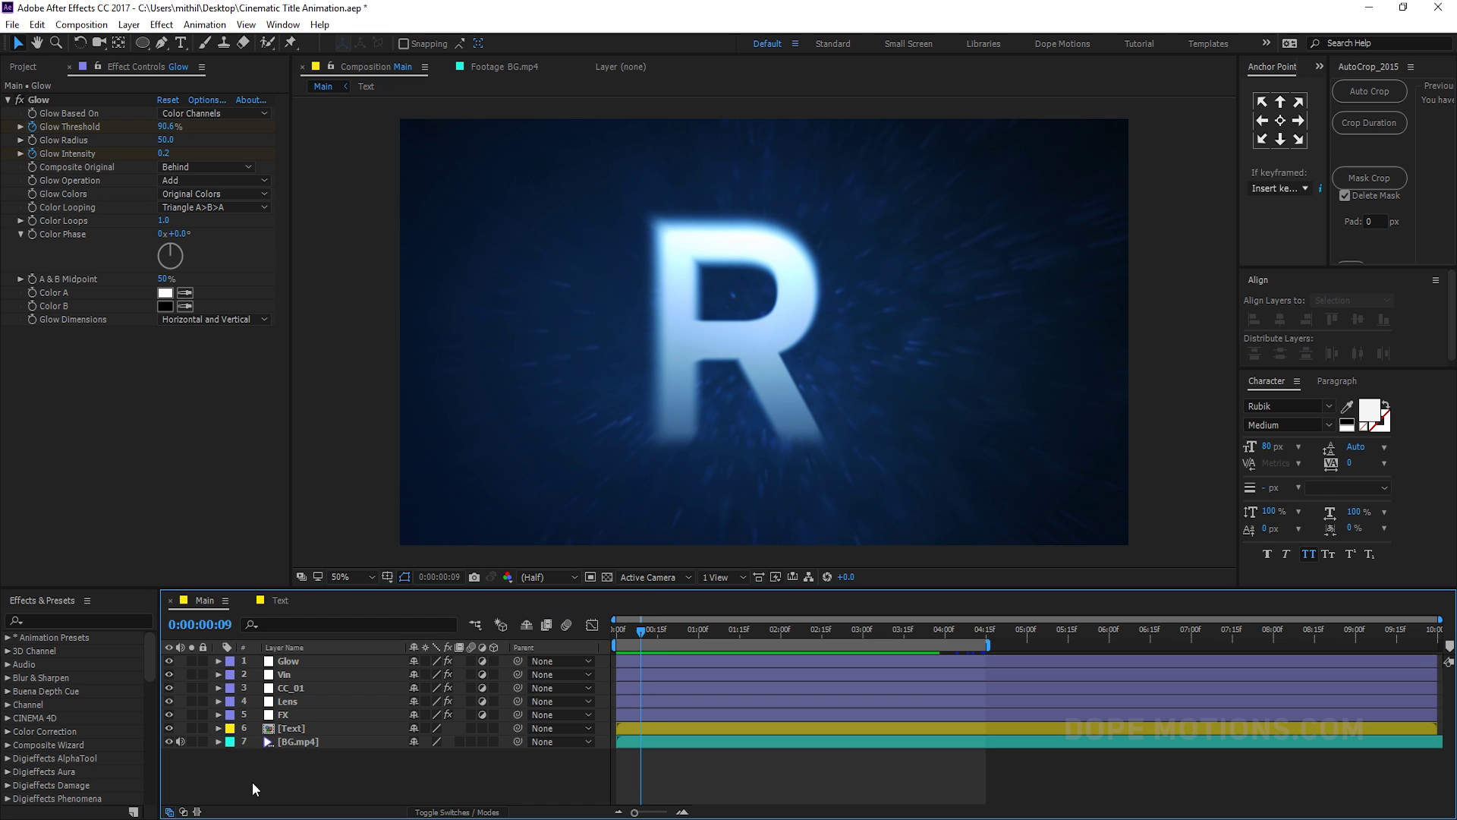
key("ctrl+y")
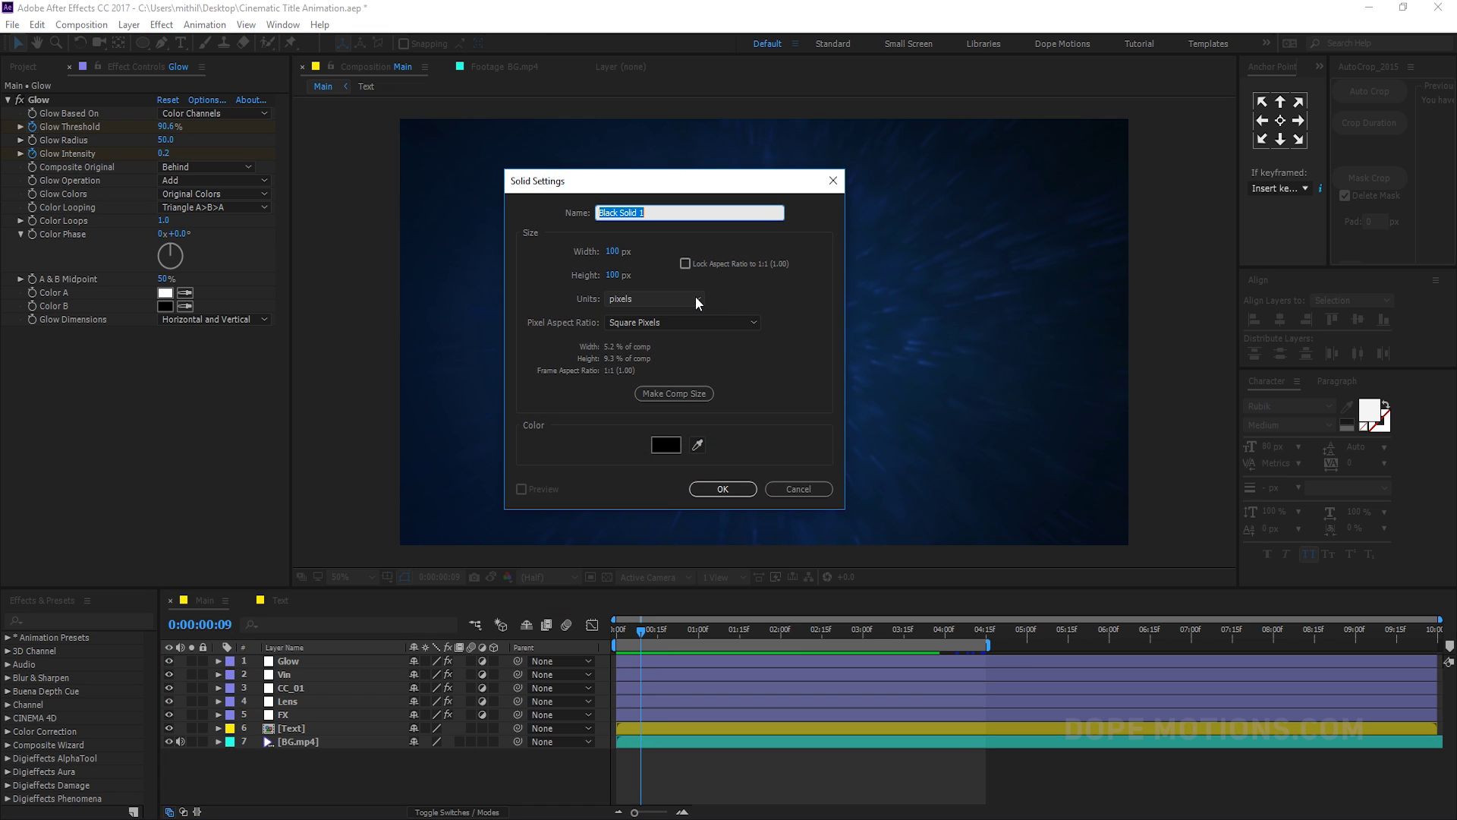
type("Op")
left_click(725, 488)
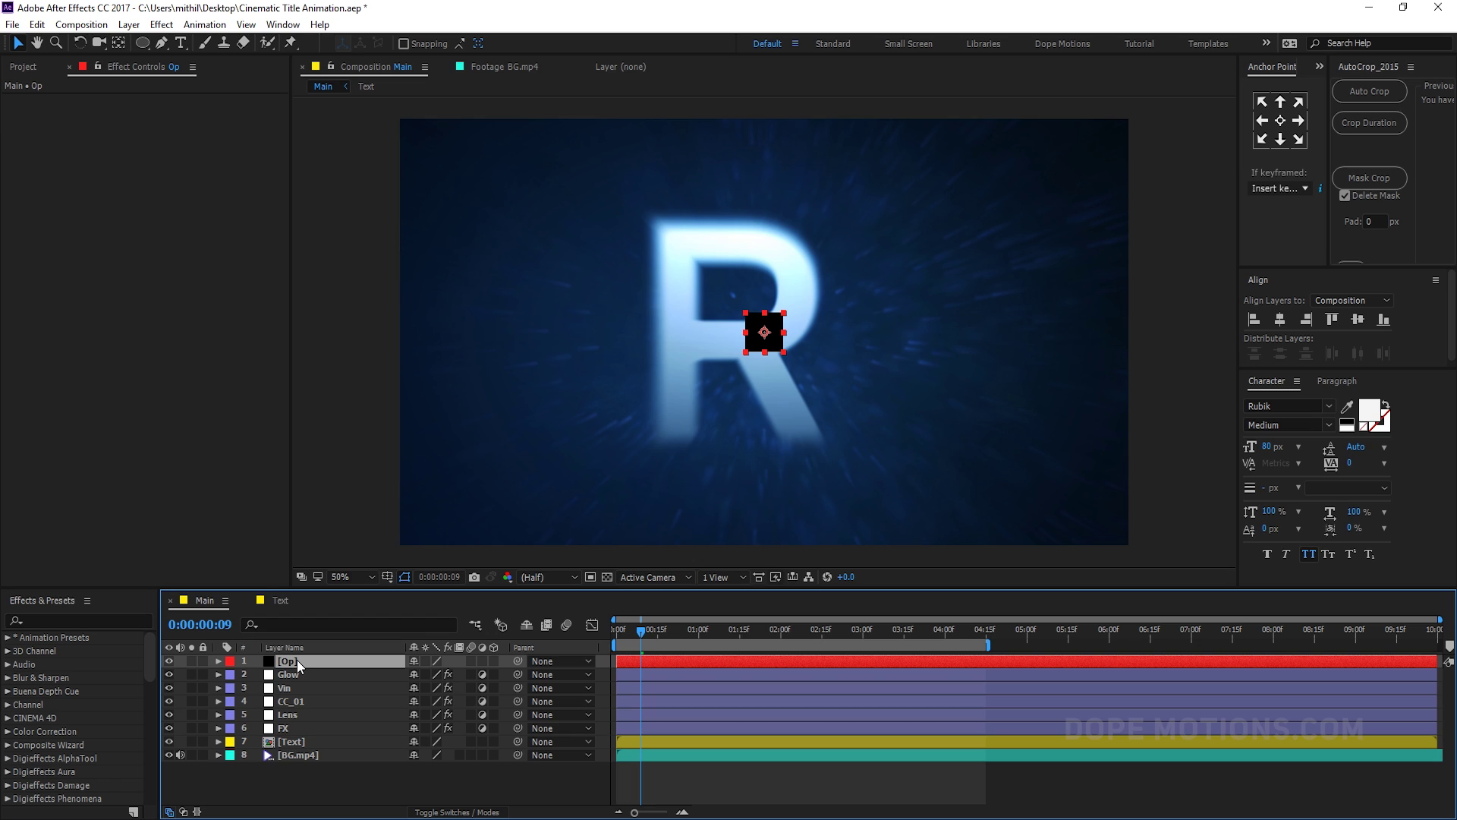
Step: Resize the Op solid to the full composition size in its solid settings
left_click(129, 24)
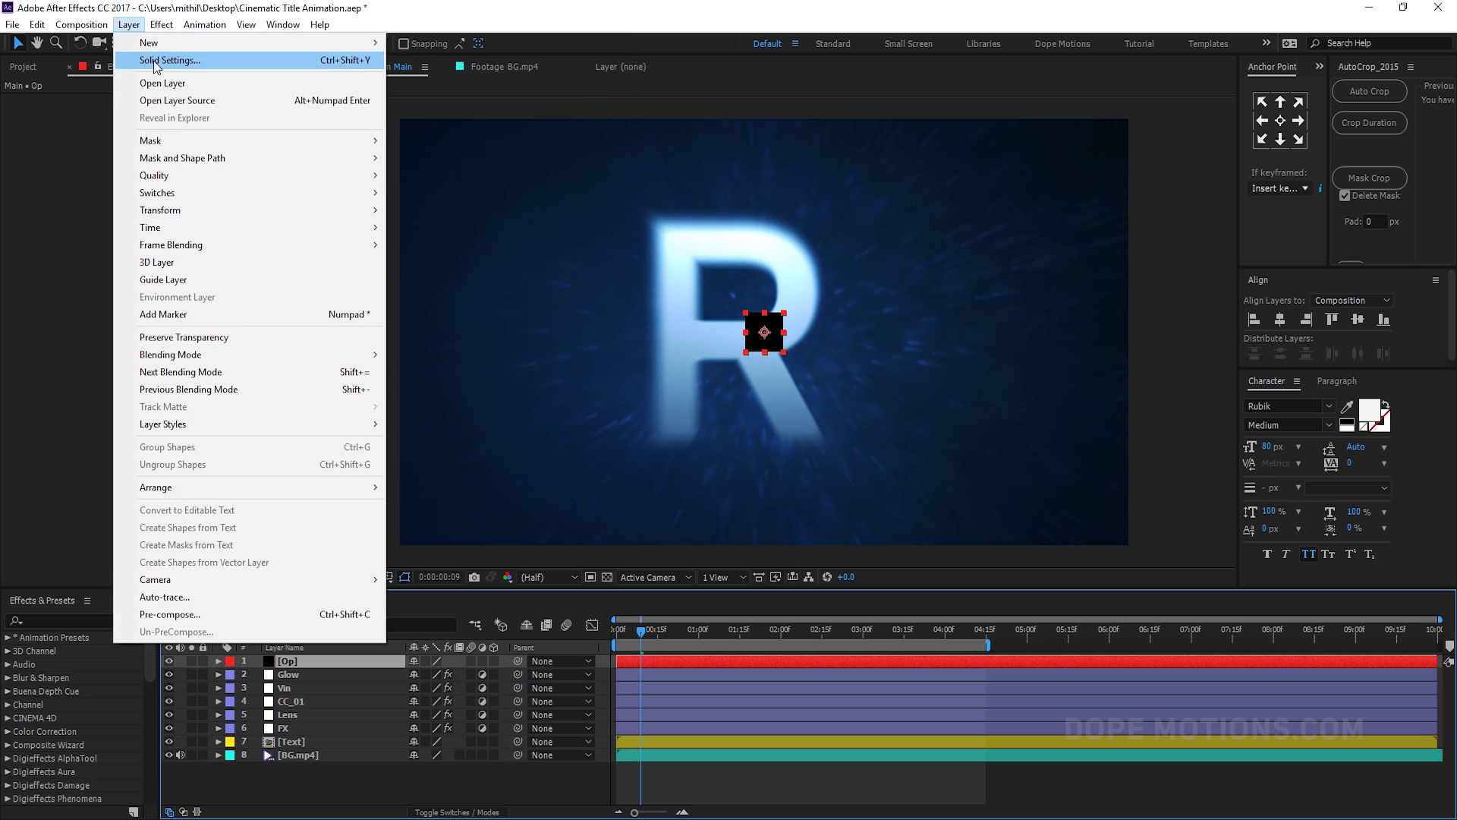
left_click(175, 56)
left_click_drag(195, 245, 363, 179)
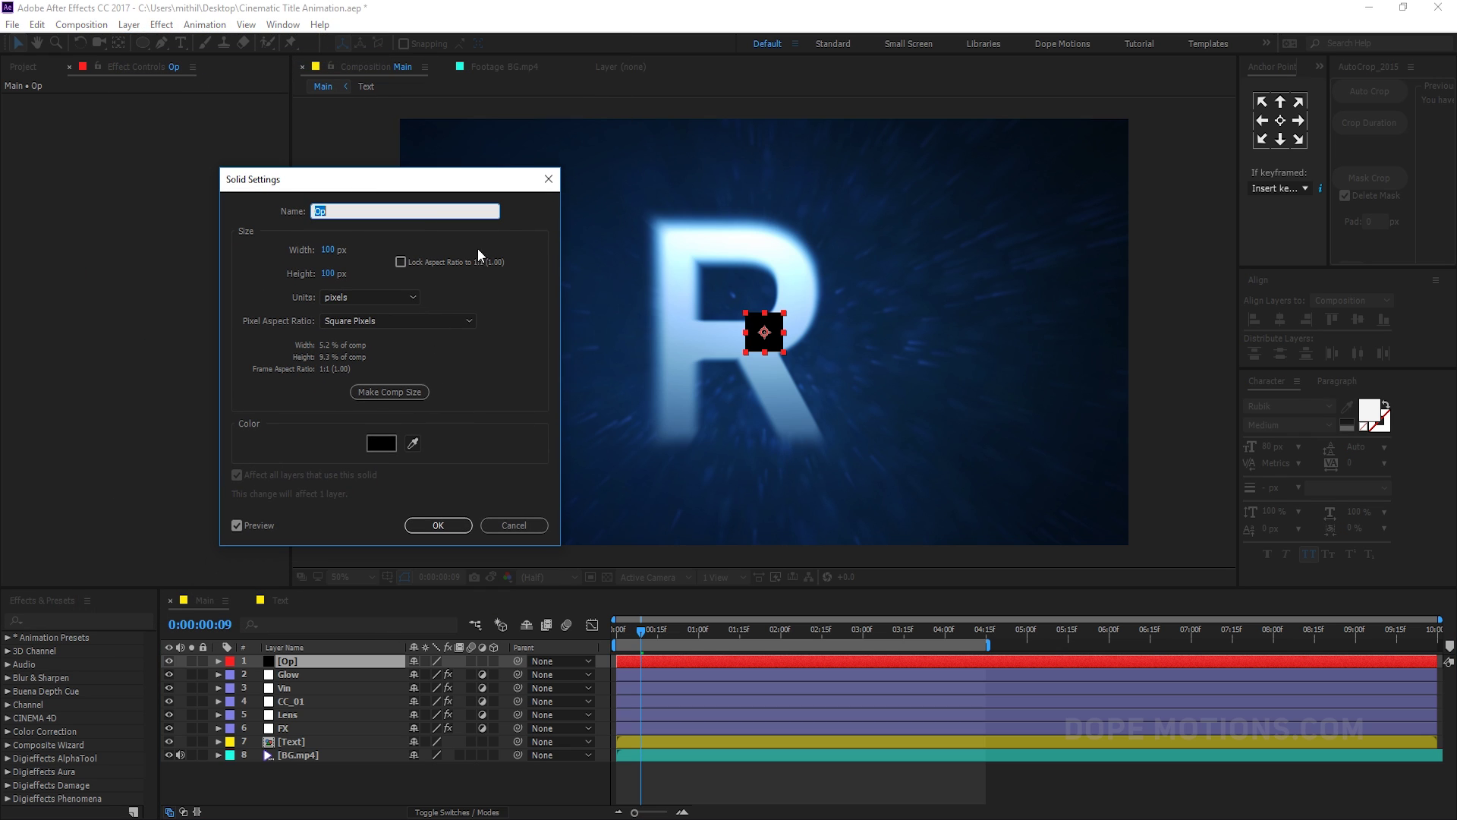
left_click(381, 393)
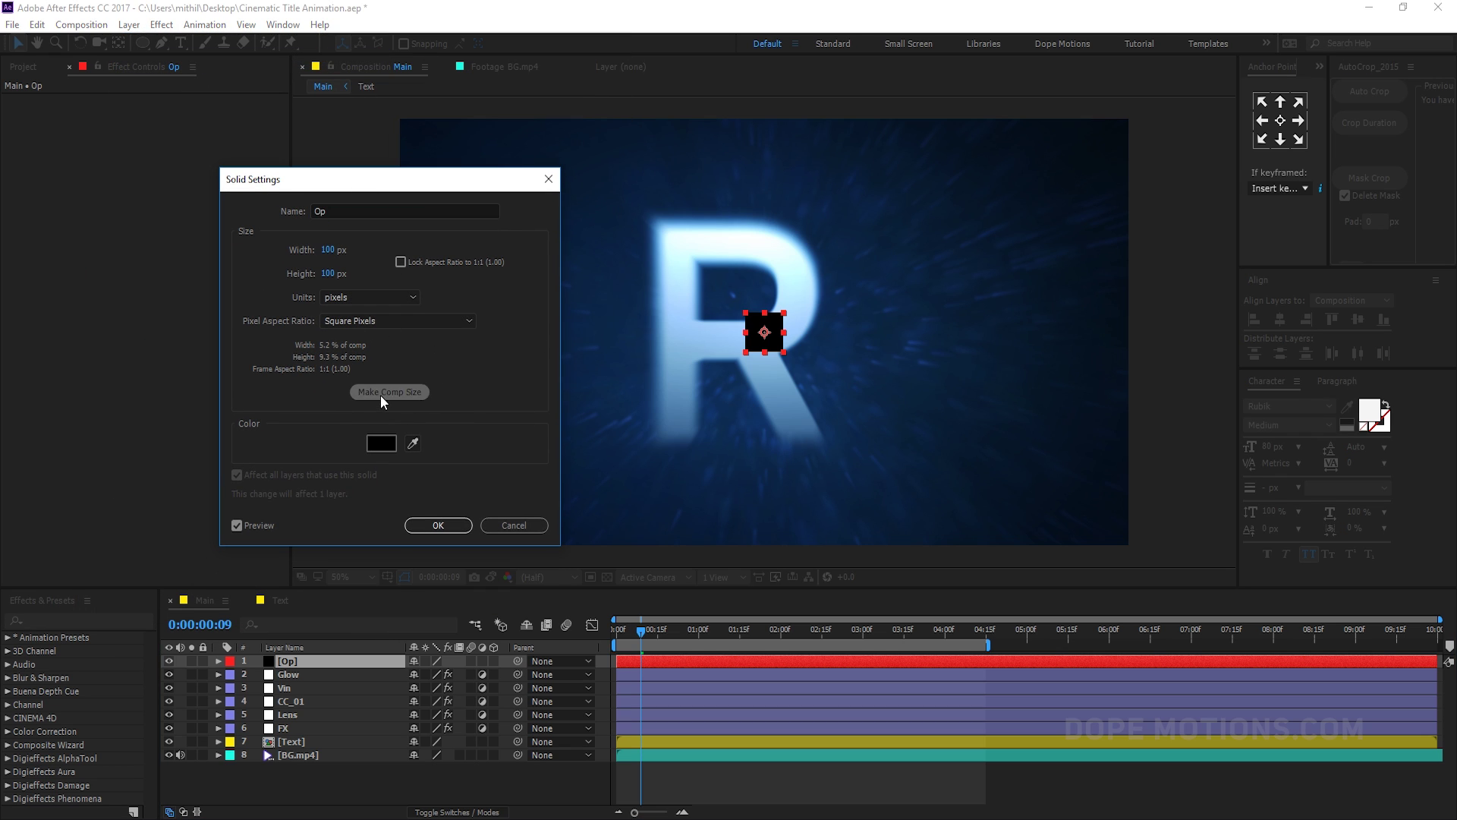
left_click(435, 527)
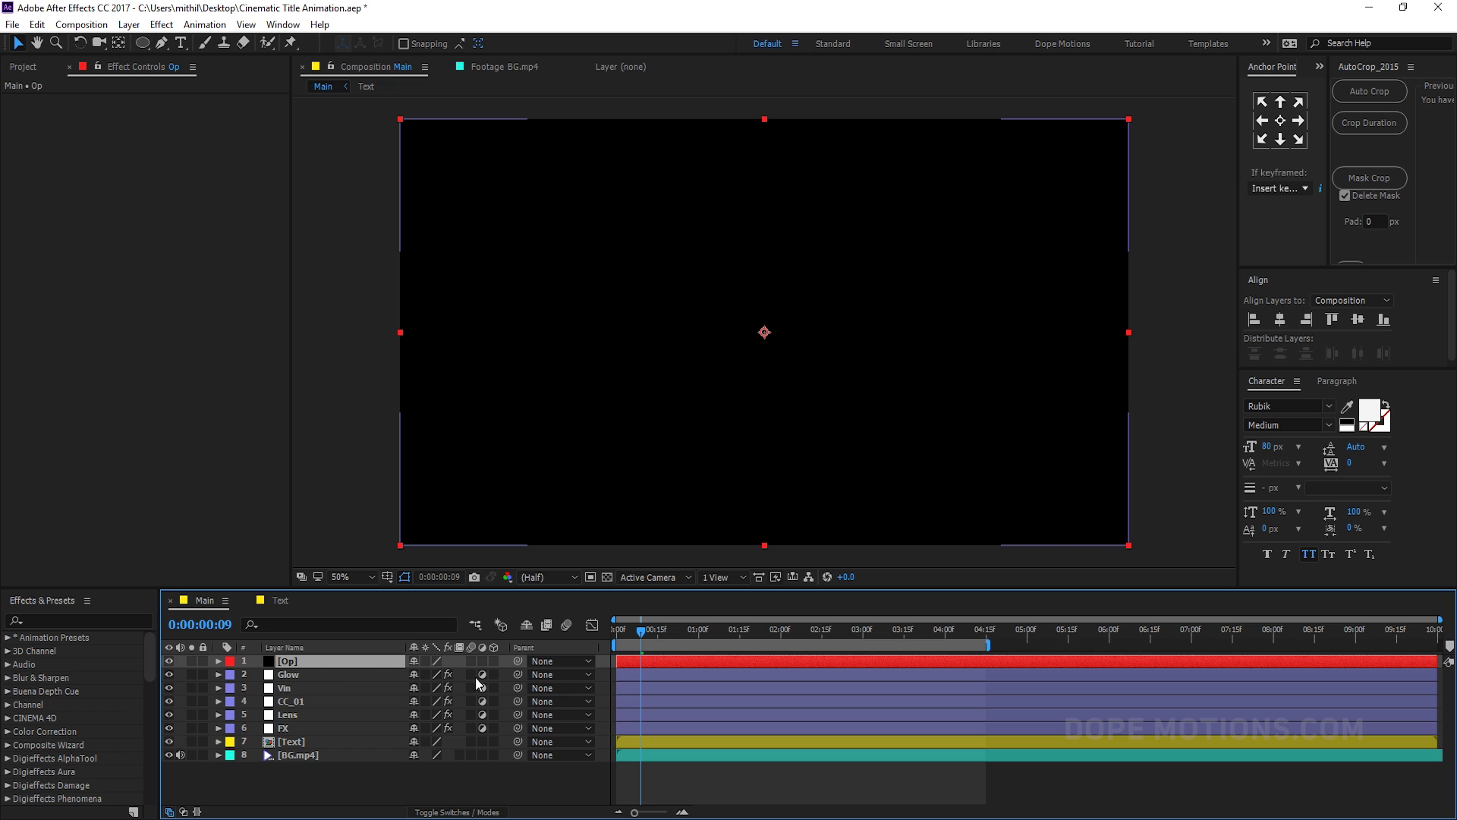
Step: Set the Op layer's blending mode to Screen and apply the Optical Flares effect to it
key("F4")
left_click(440, 662)
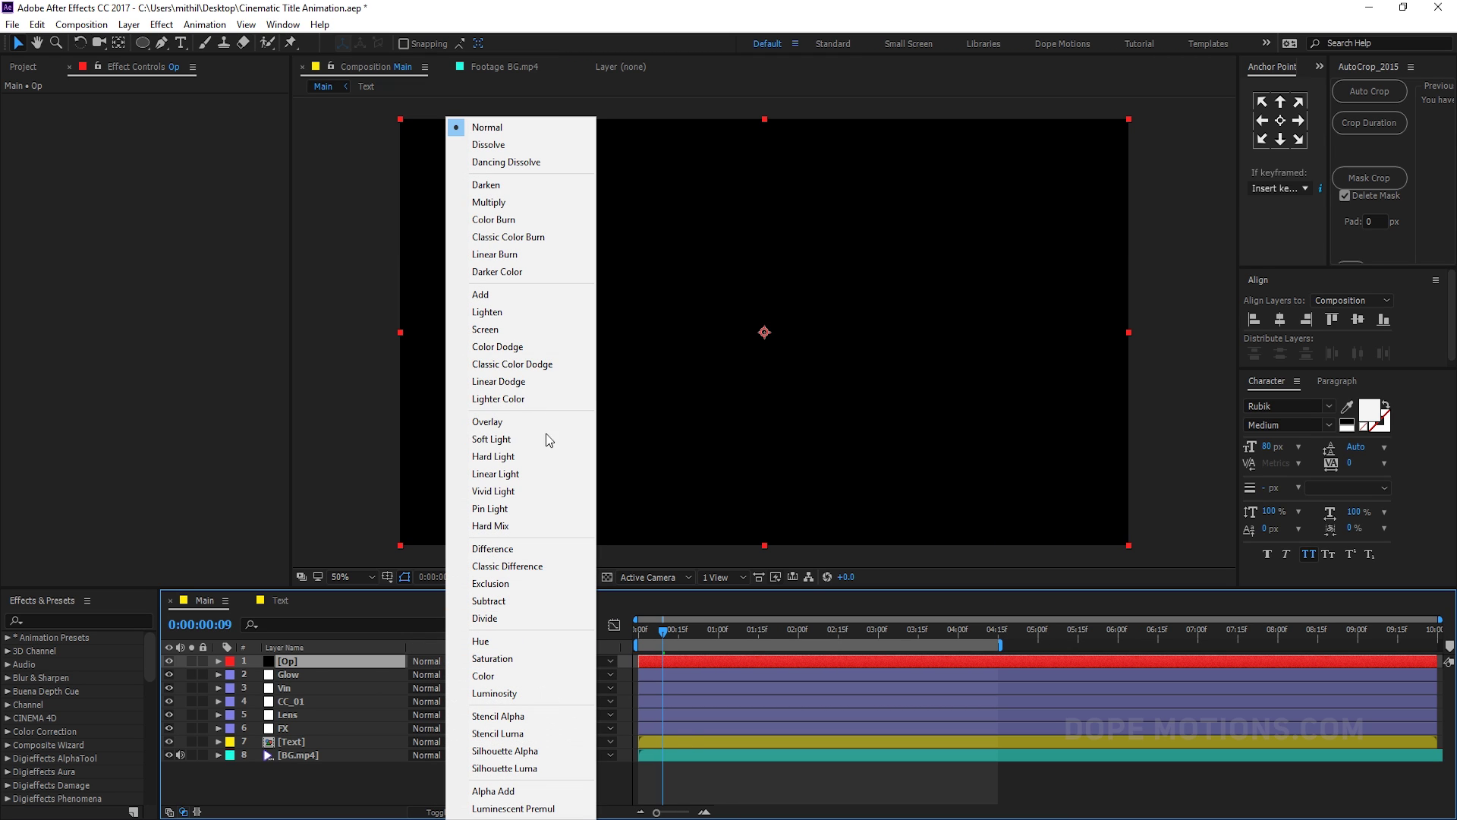
left_click(486, 329)
key("ctrl+space")
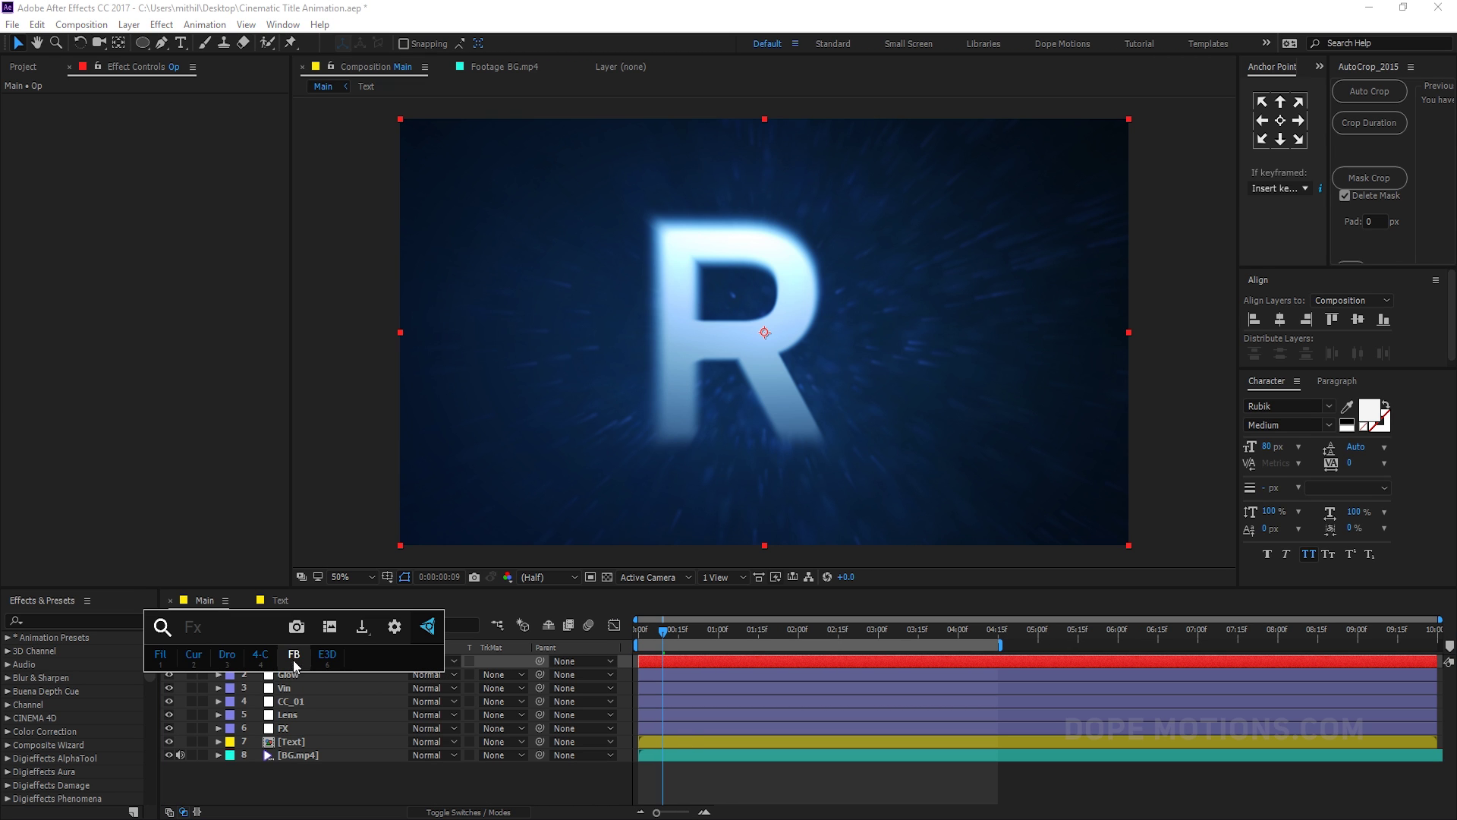
type("op")
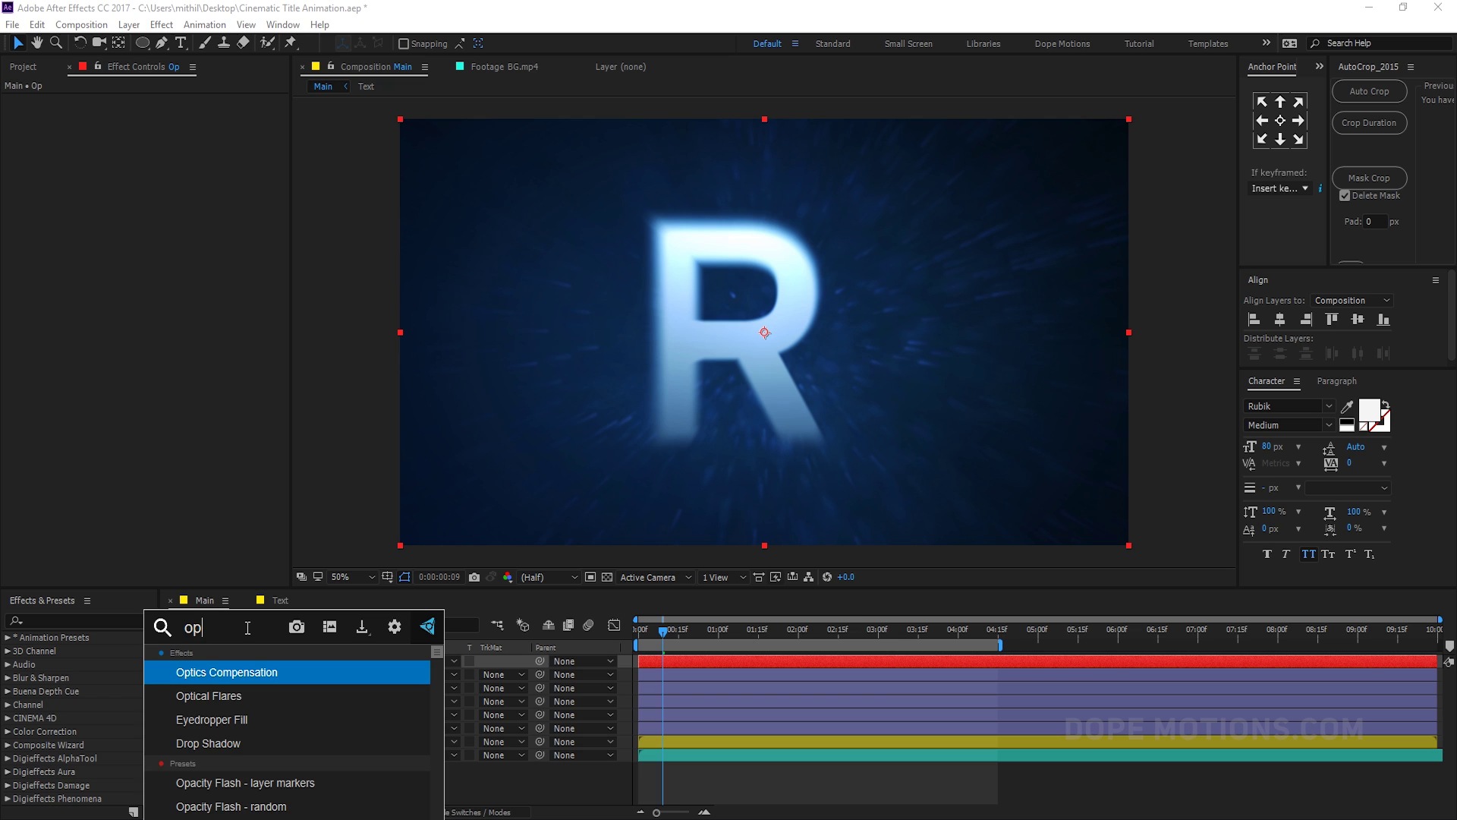
left_click(221, 696)
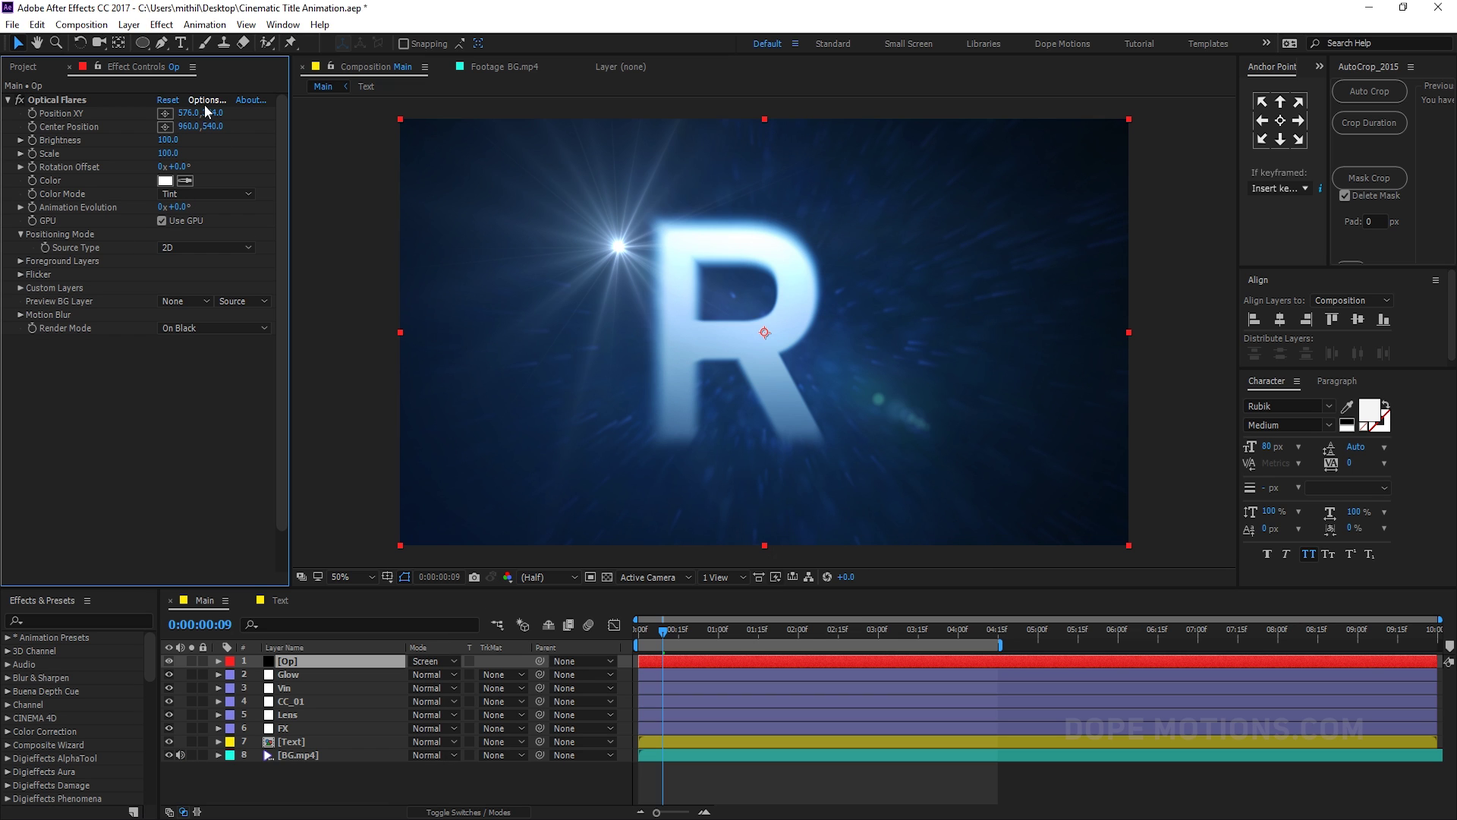
Step: Load the blue horizontal-streak flare from the Motion Graphics presets into Optical Flares and accept it
left_click(206, 101)
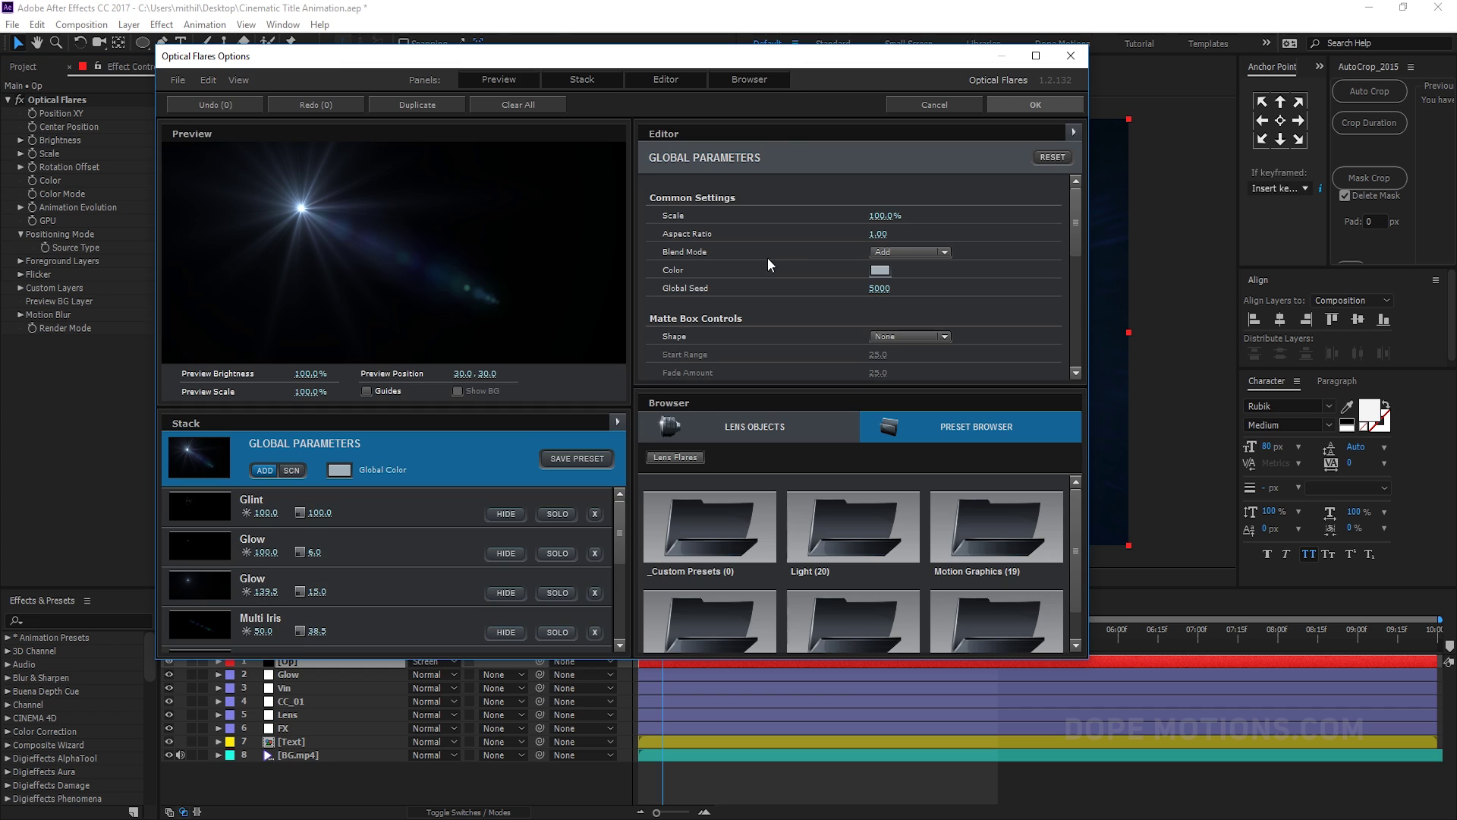
scroll(923, 552, "down", 5)
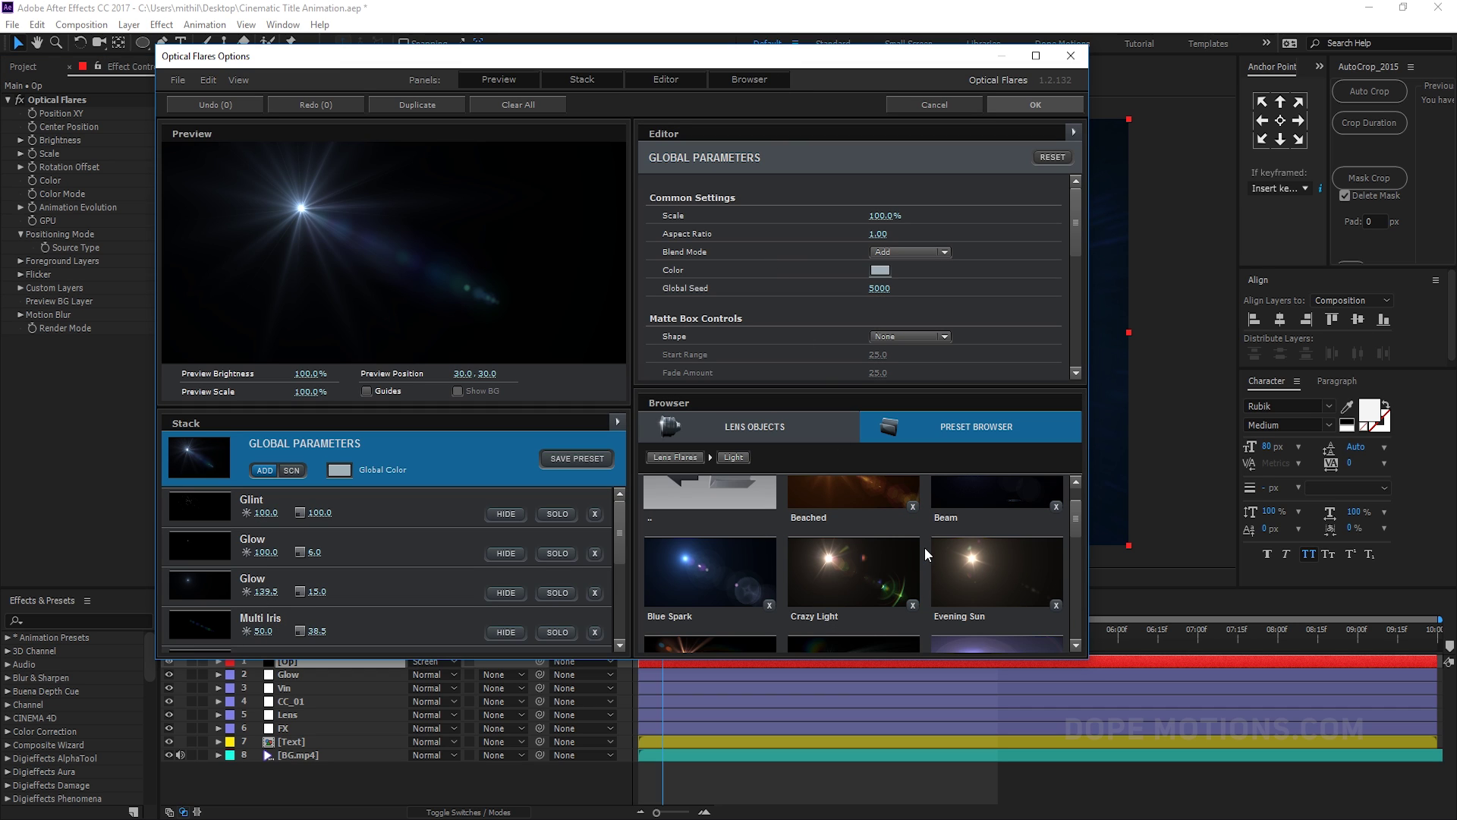
scroll(926, 546, "up", 5)
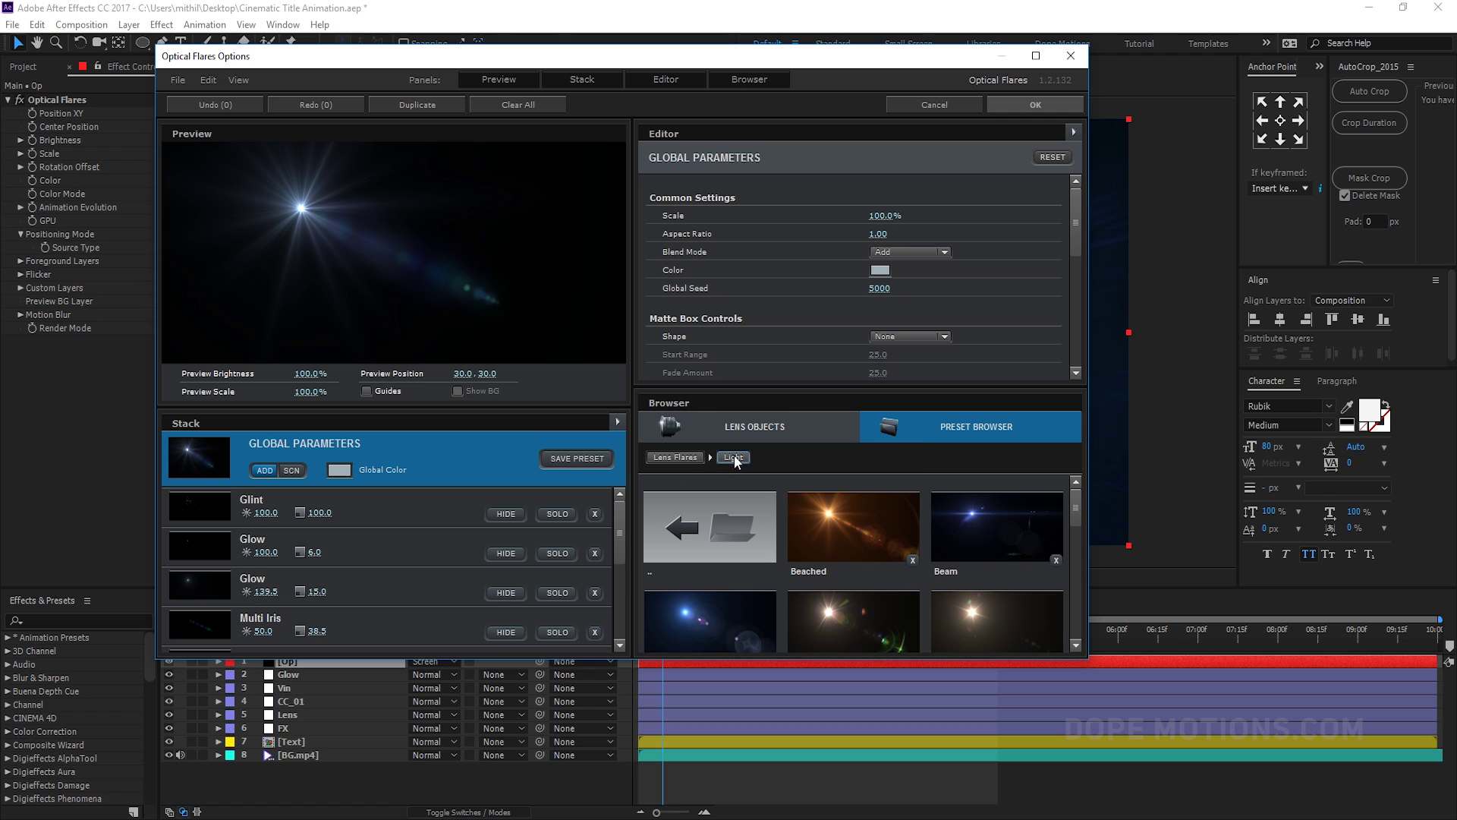
left_click(812, 439)
left_click(909, 437)
left_click(695, 517)
left_click(977, 532)
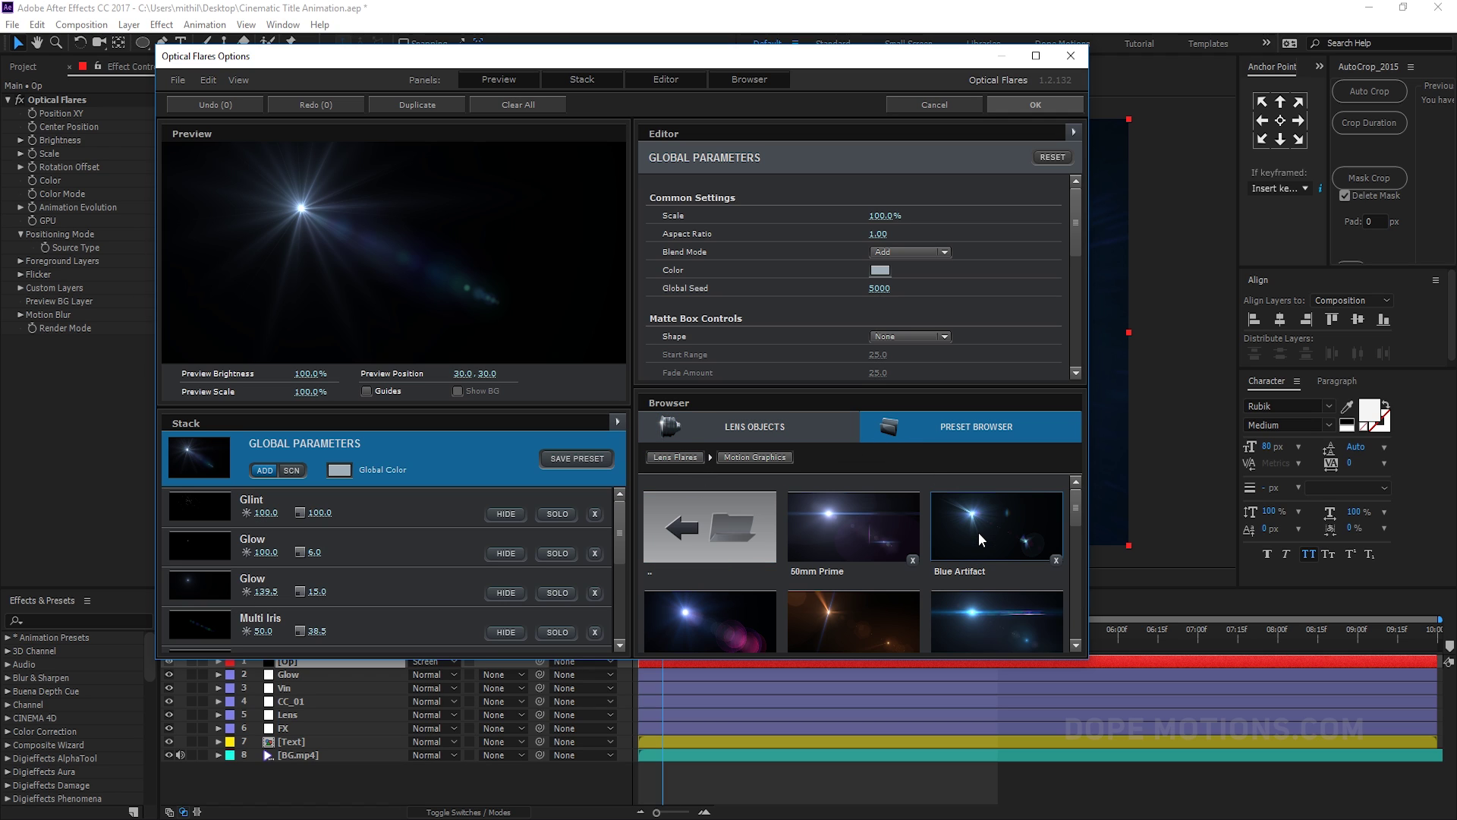
left_click(982, 616)
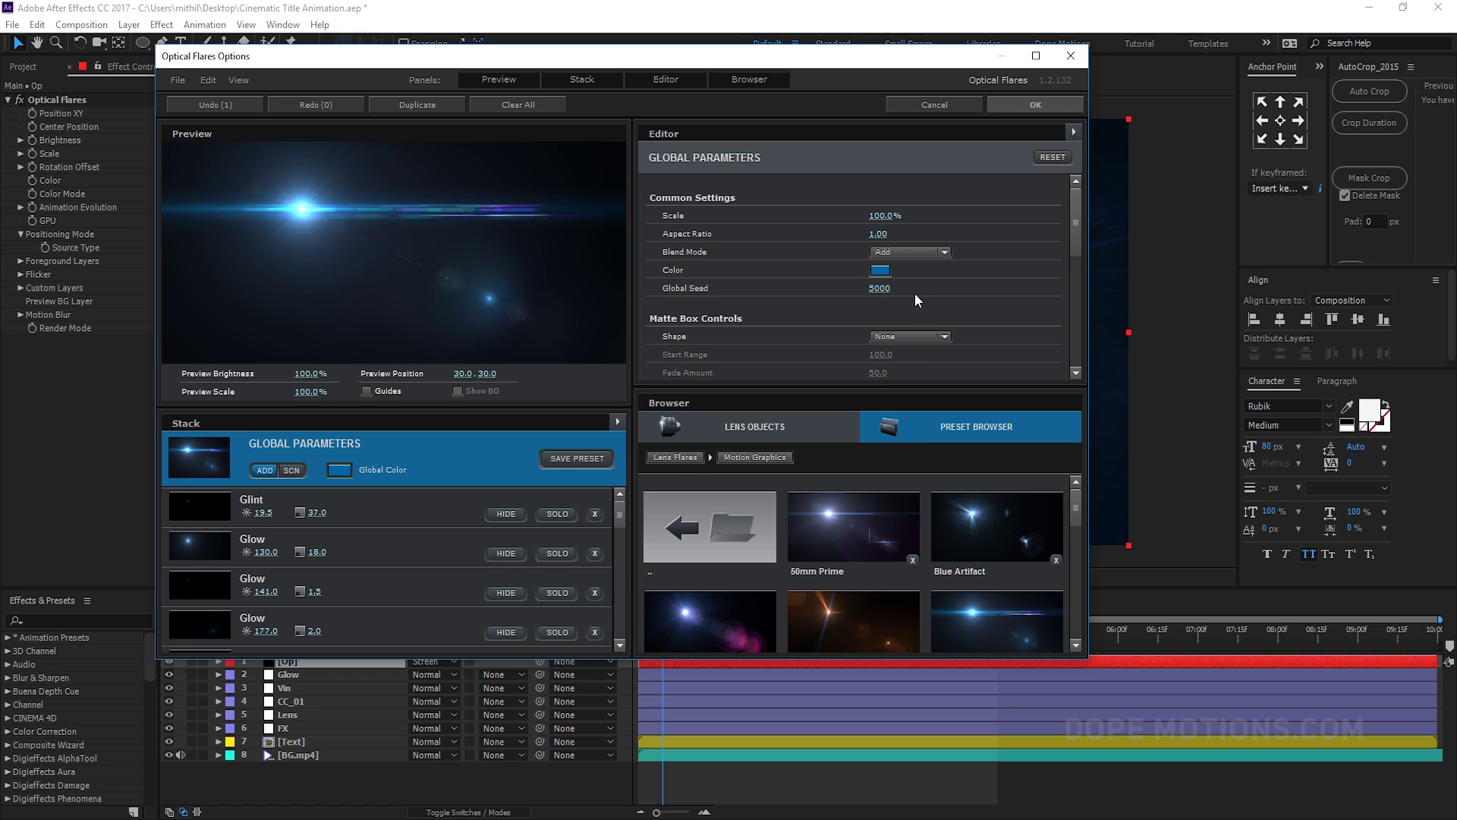
left_click(1017, 109)
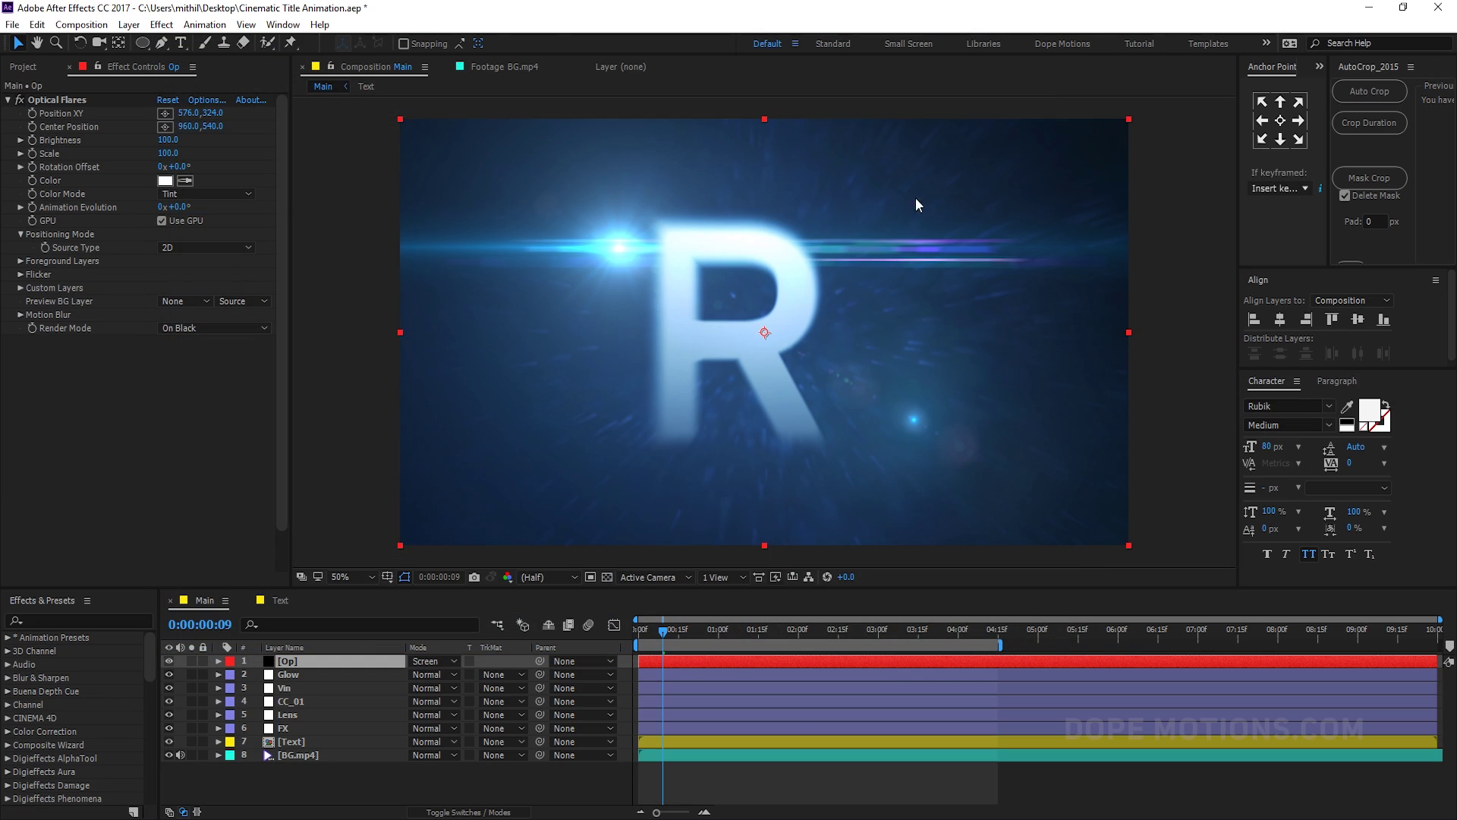
Step: Place the flare outside the frame's upper-left corner at about -130, 74 and set its Brightness to 90
left_click(48, 101)
mouse_move(619, 249)
left_mouse_down()
mouse_move(385, 190)
mouse_move(335, 137)
mouse_move(350, 148)
left_mouse_up()
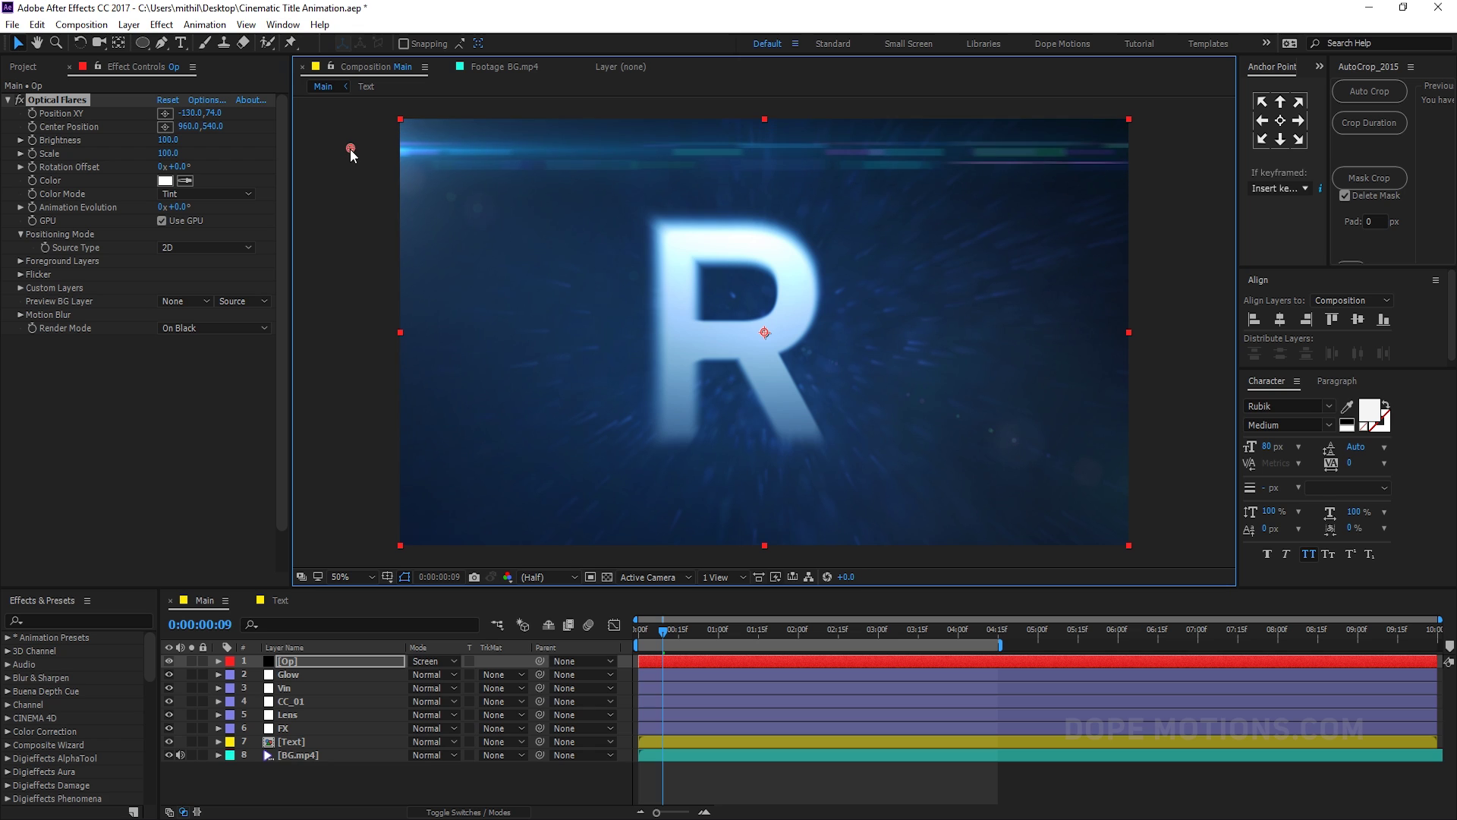
left_click_drag(162, 140, 160, 141)
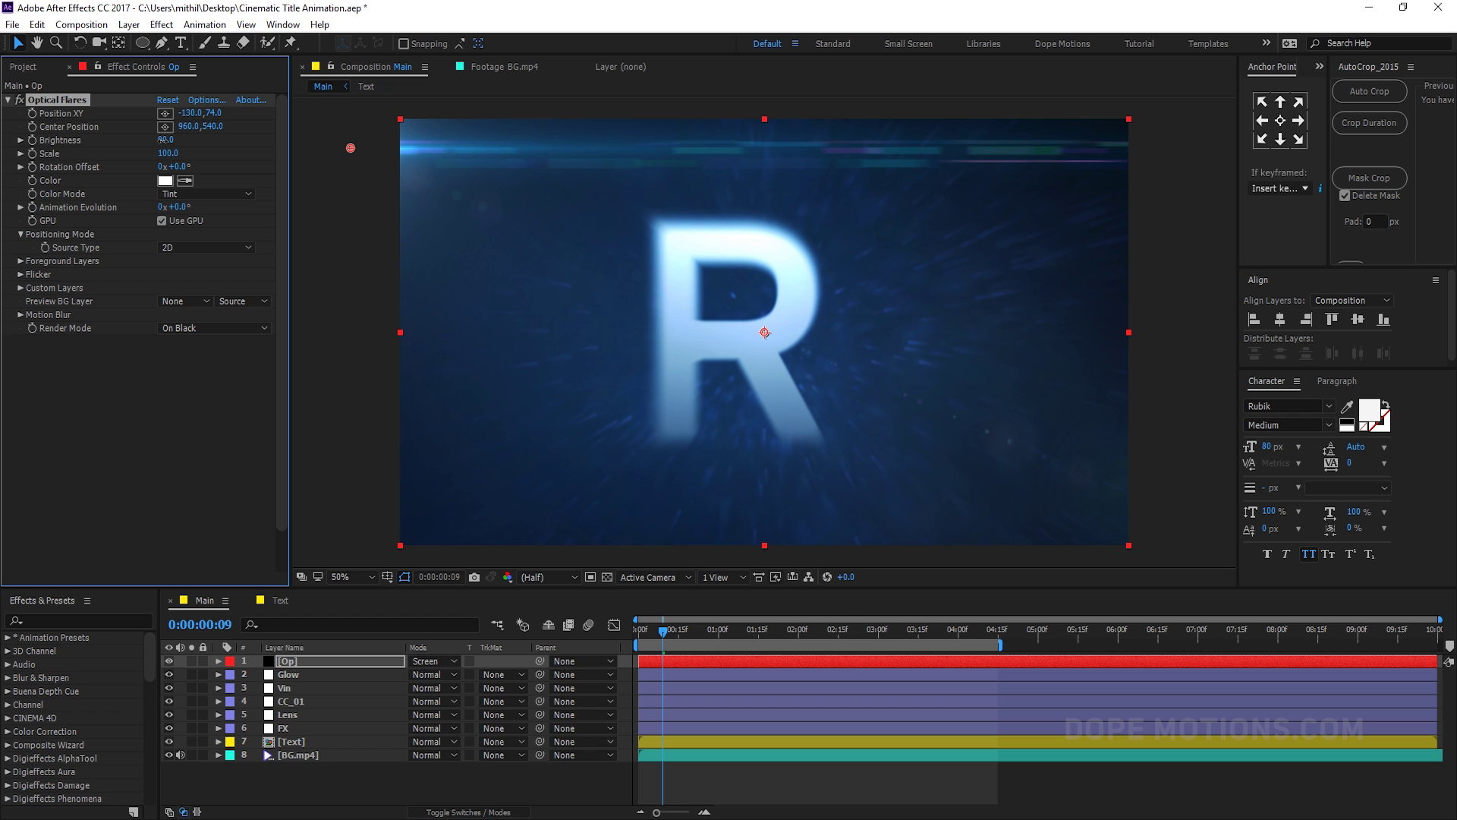
Step: Move the flare beside the title's height at about -178, 484, checking it at 0:00:01:27
left_click_drag(665, 630, 790, 643)
left_click(67, 103)
left_click_drag(348, 152, 332, 310)
Step: Add a new adjustment layer above the Op layer and name it CC
right_click(294, 779)
mouse_move(379, 606)
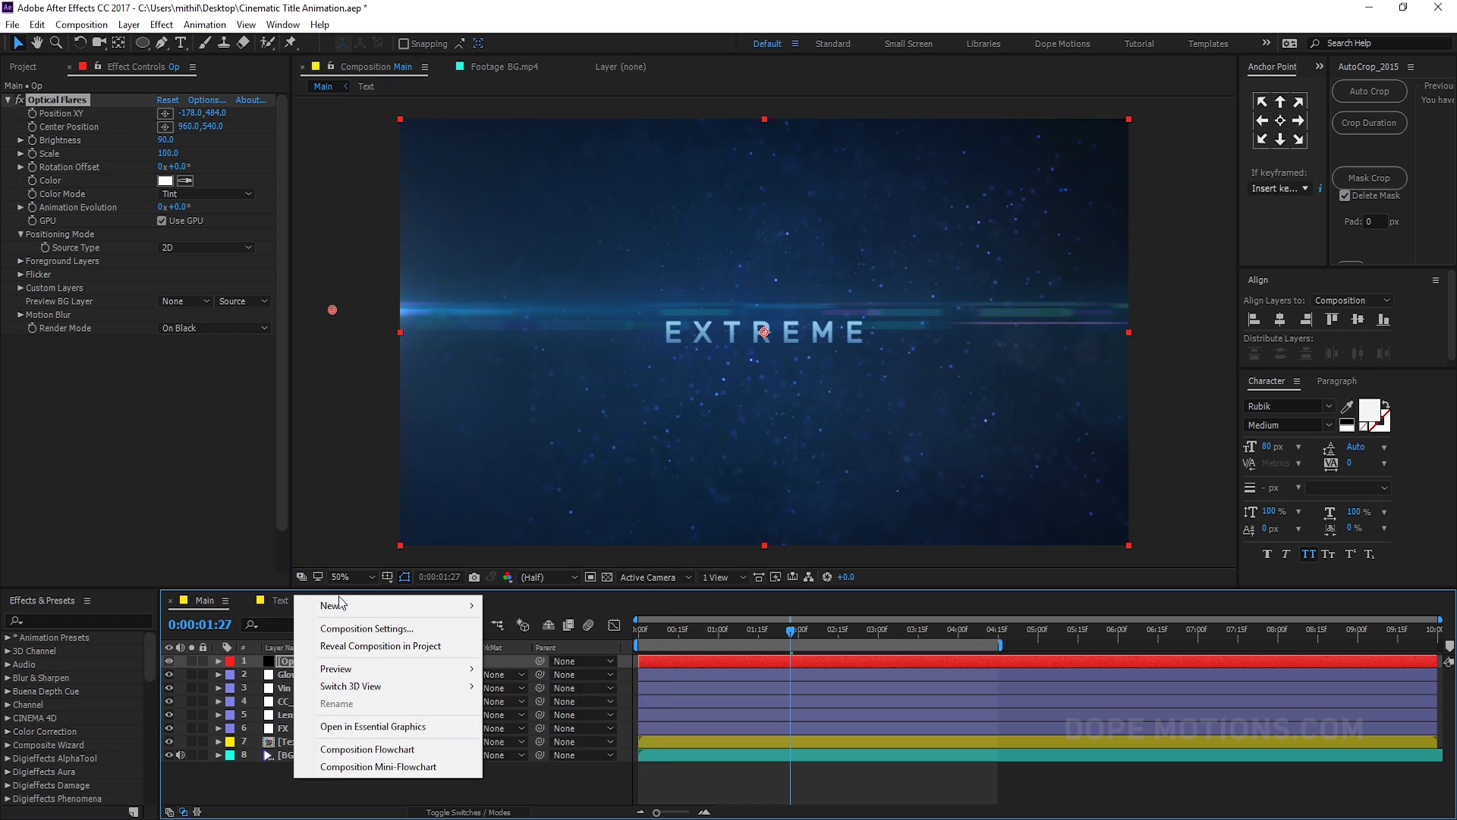
left_click(543, 733)
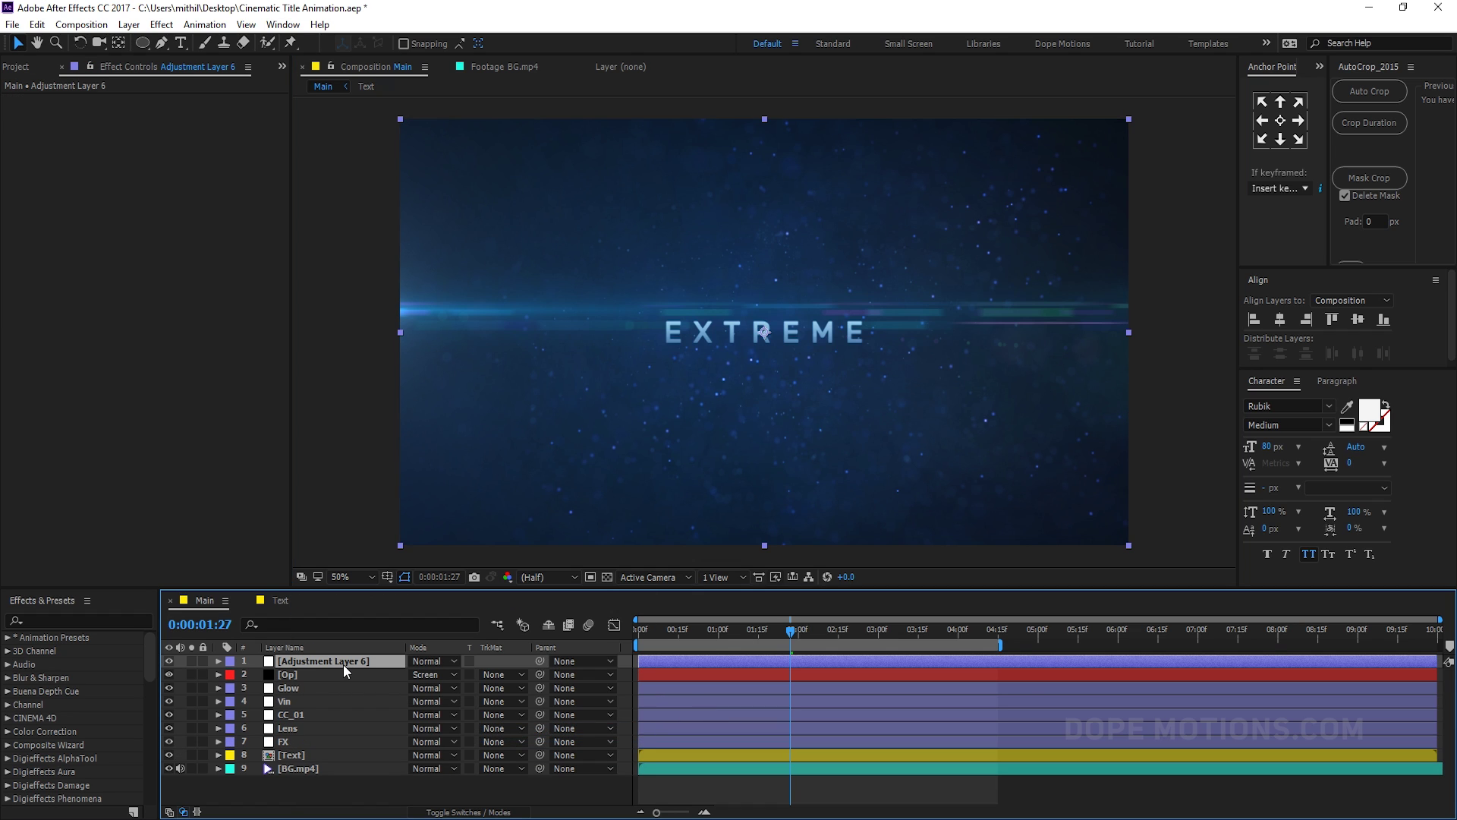
key("Return")
type("CC")
key("Return")
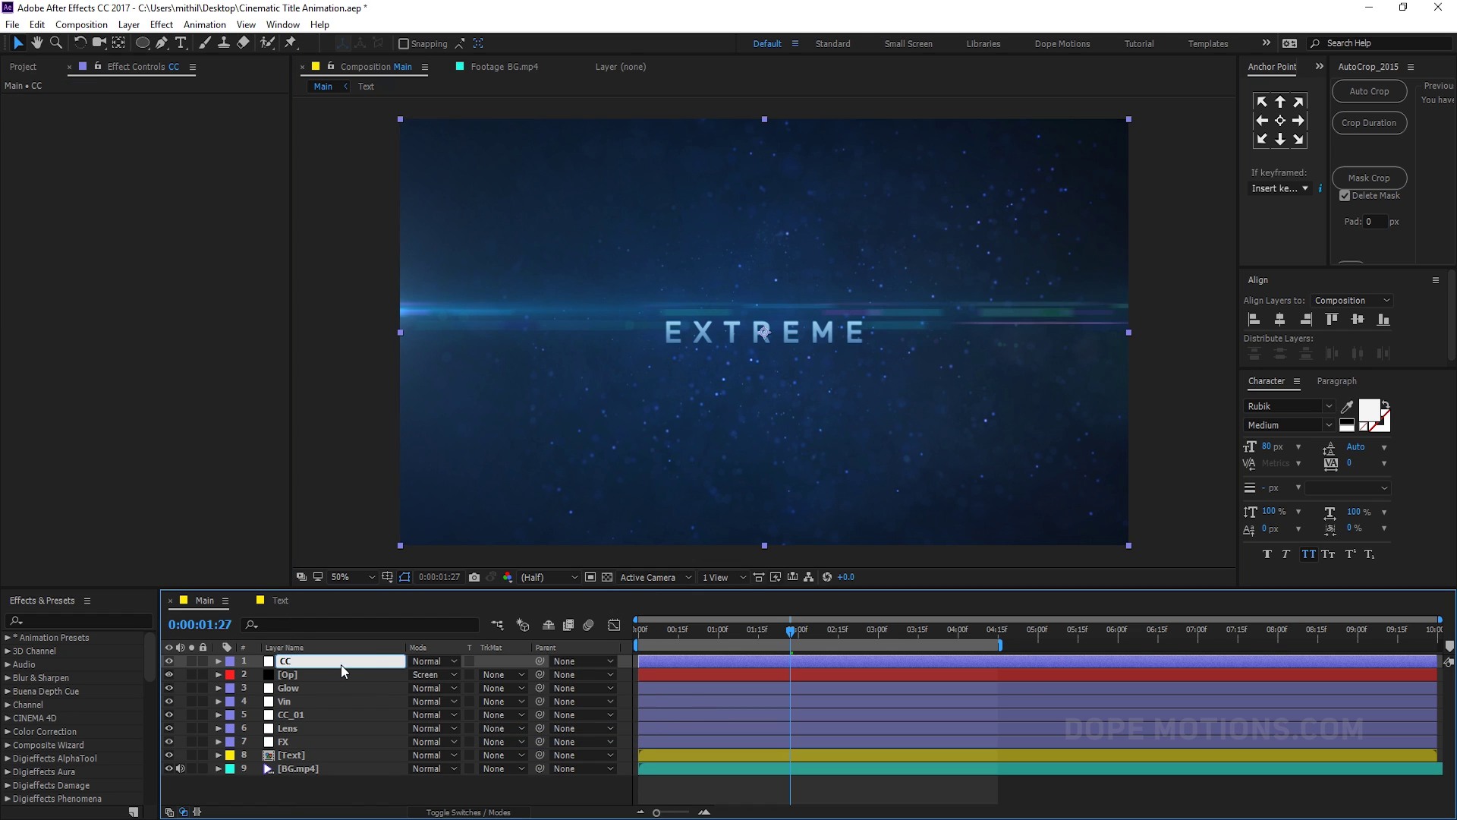
Step: Apply the Curves effect to the CC layer and pull the RGB curve's midpoint down to darken the image
key("ctrl+space")
type("curves")
key("Return")
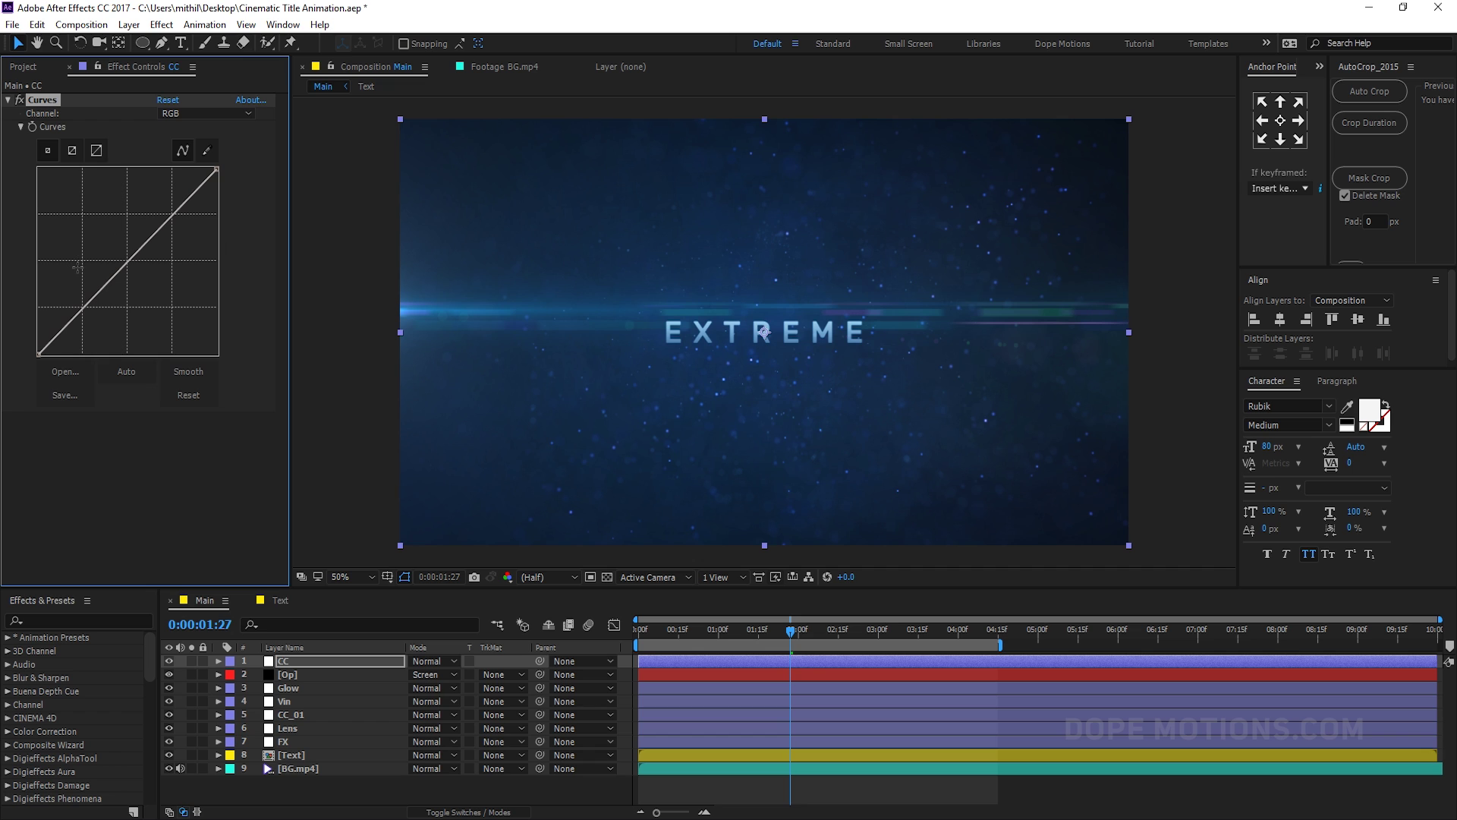
left_click_drag(125, 265, 142, 290)
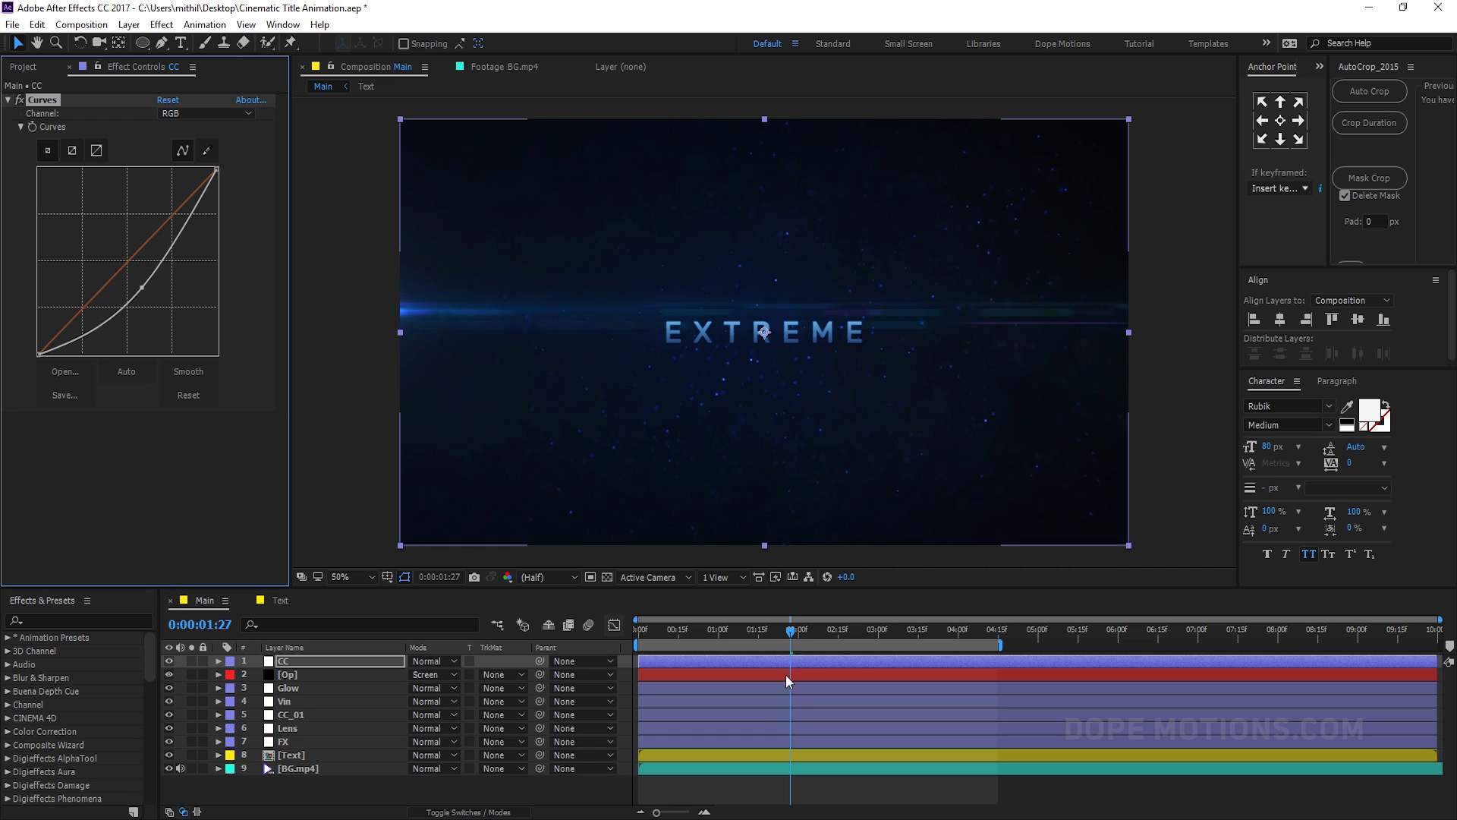
Step: Check the grade between the early frames and 0:00:02:01, and raise the RGB curve's midpoint slightly
left_click(704, 630)
left_click_drag(704, 630, 800, 641)
left_click_drag(142, 288, 139, 279)
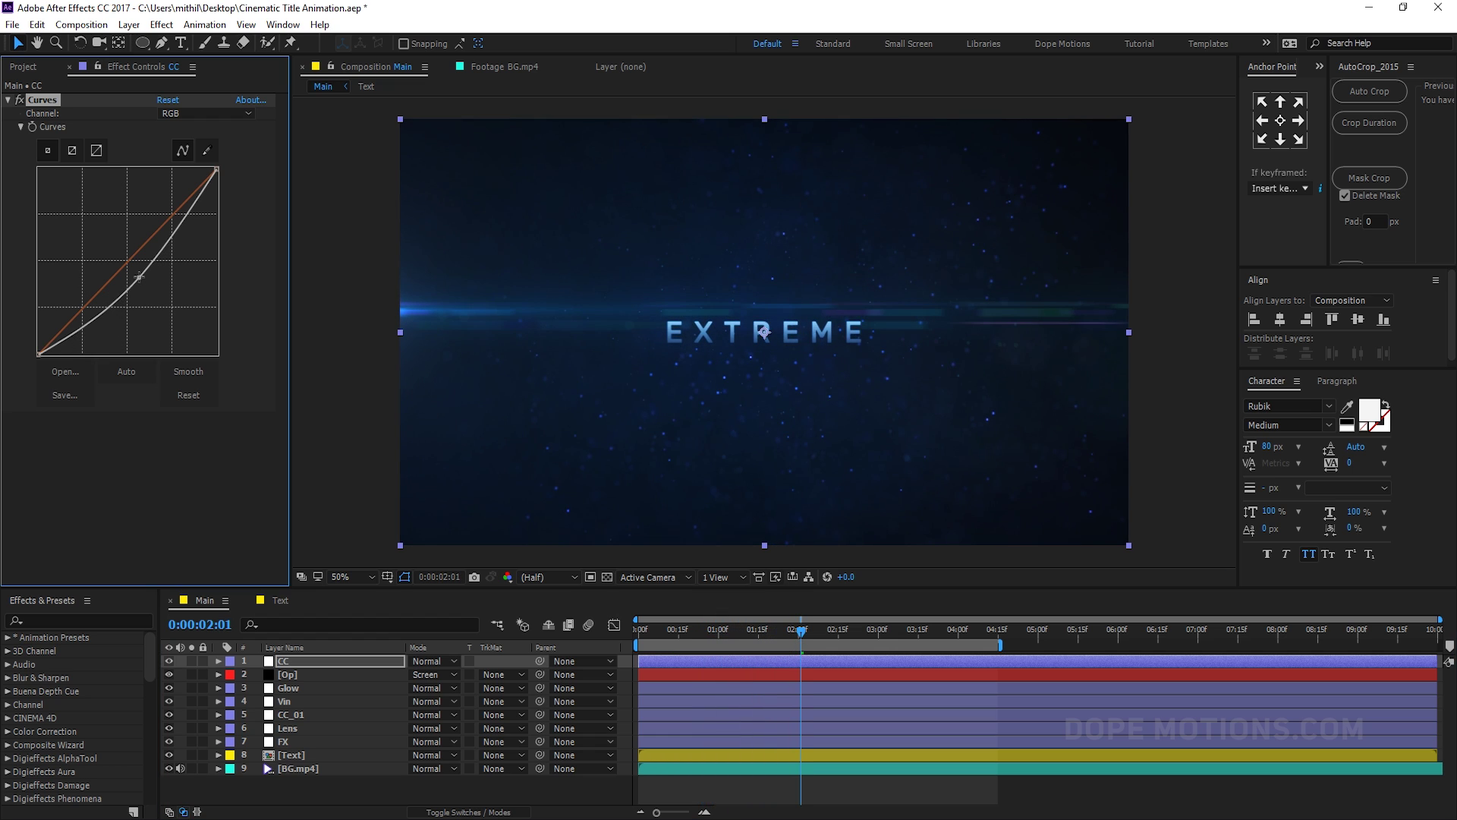
Step: At 0:00:00:00, move the Op layer's optical flare up to about -130, 108 and start keyframing its Position XY
left_click_drag(707, 640, 734, 640)
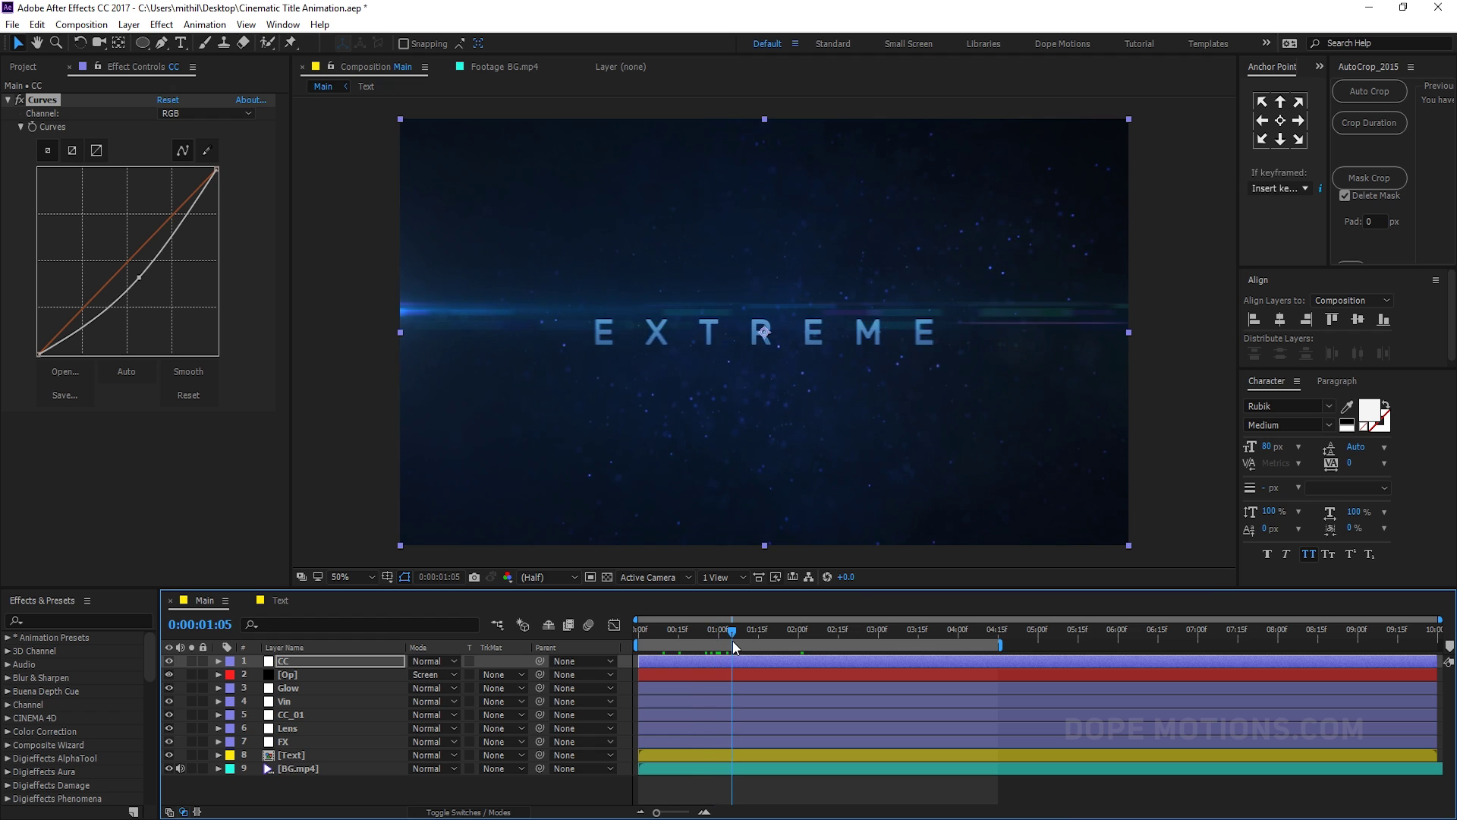
left_click(298, 685)
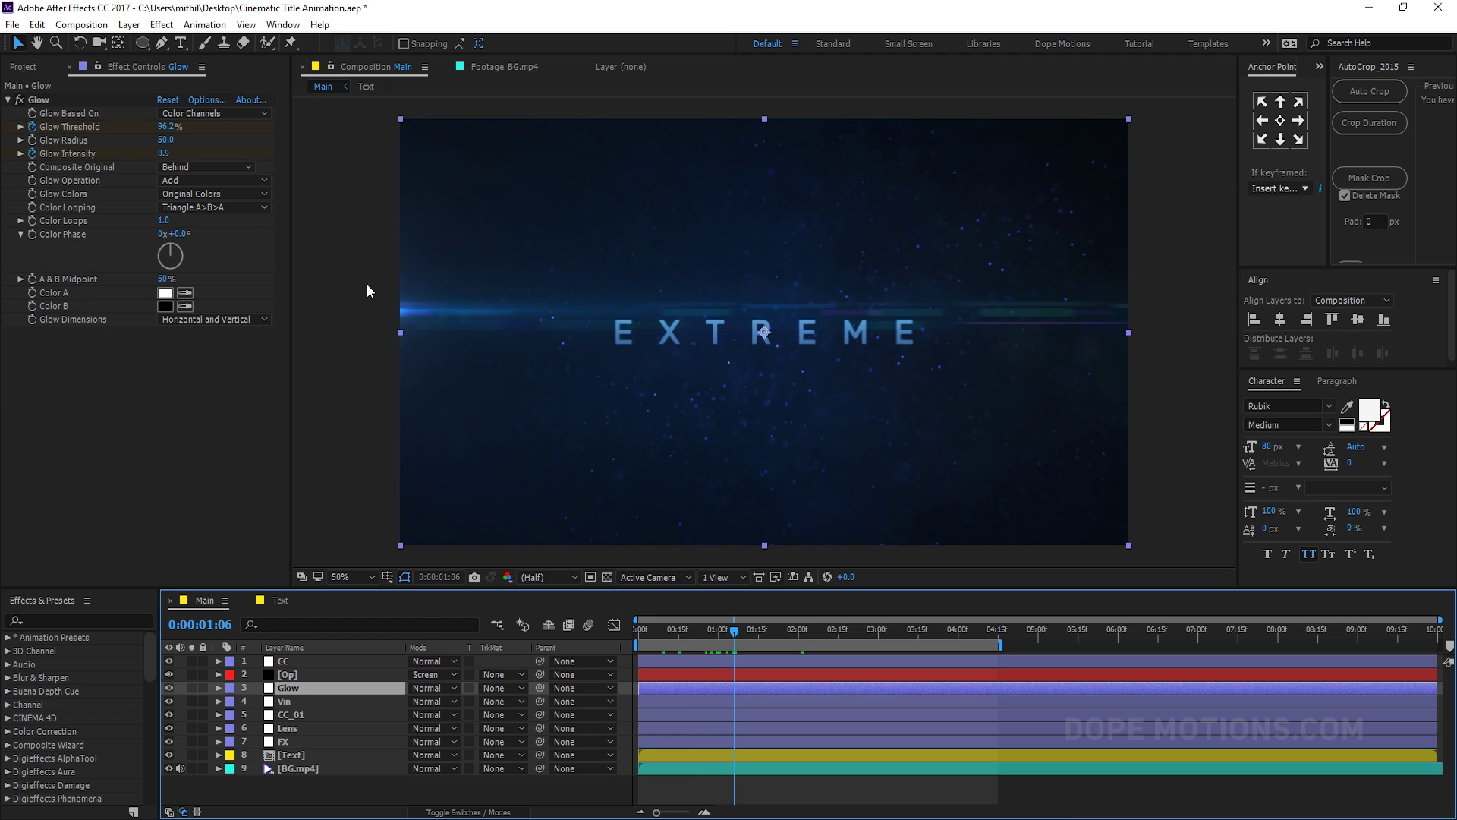
left_click(300, 674)
left_click(638, 630)
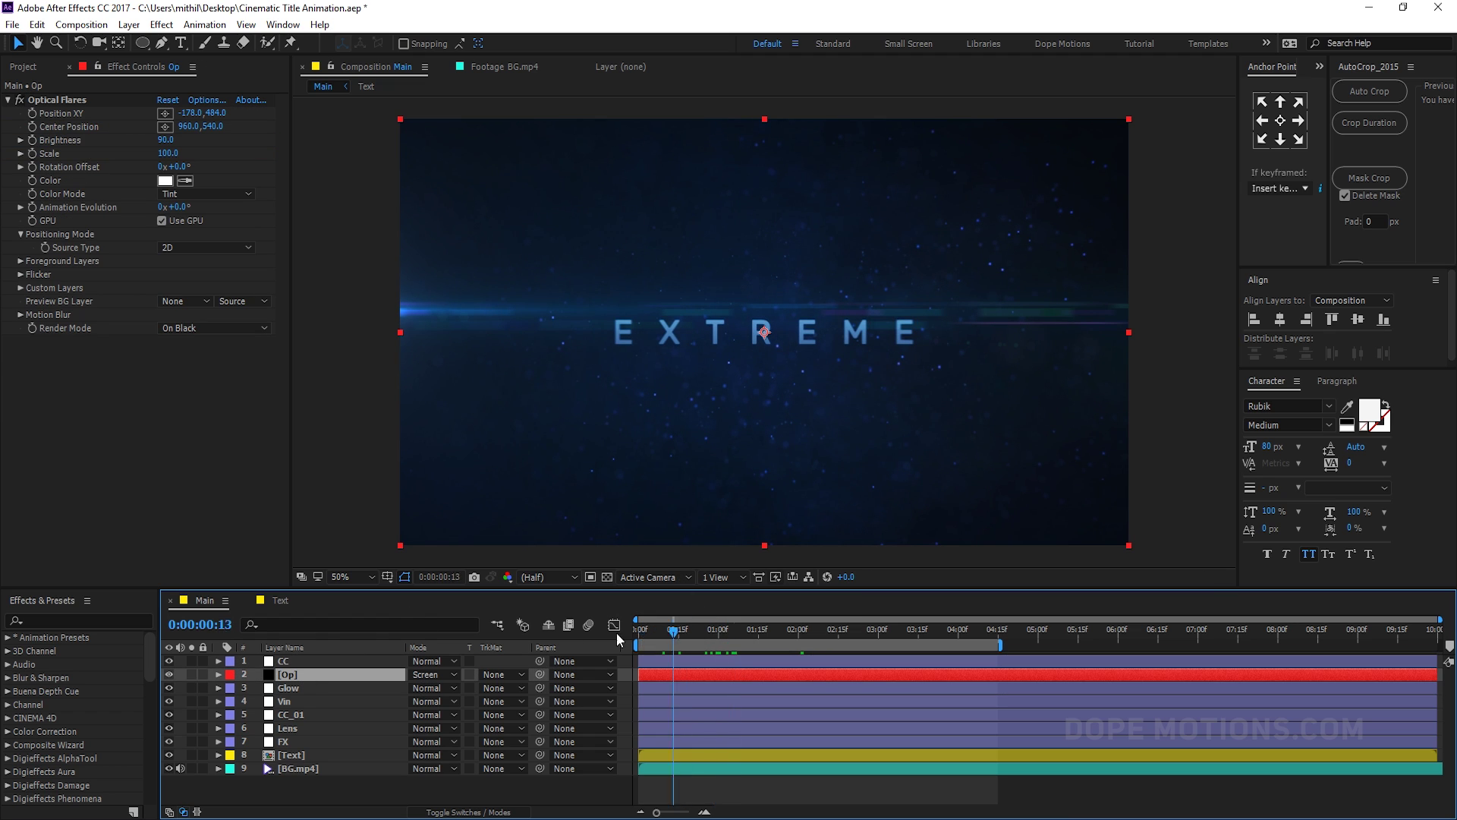
left_click(56, 101)
left_click_drag(328, 308, 350, 161)
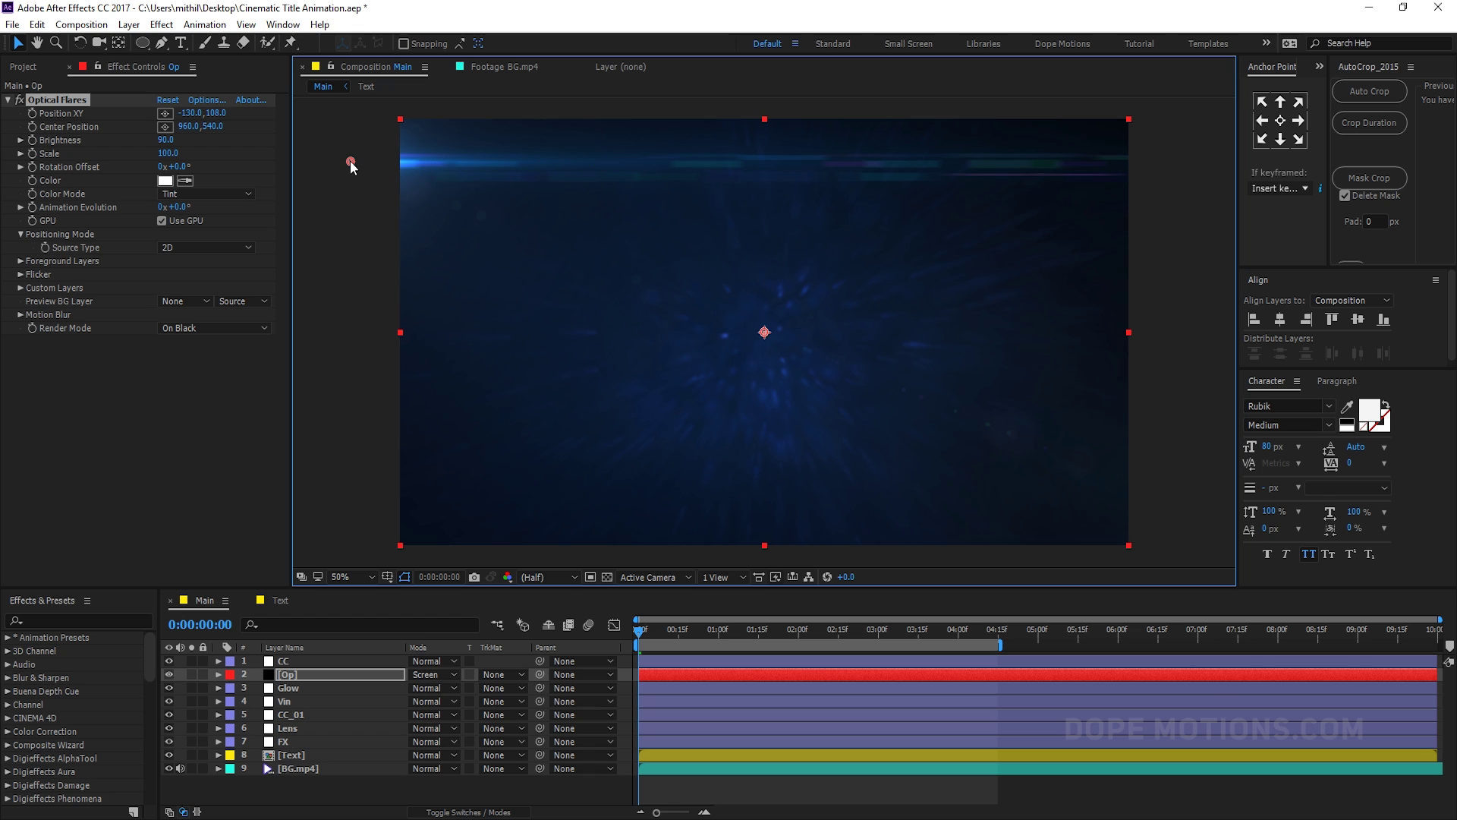
left_click(31, 114)
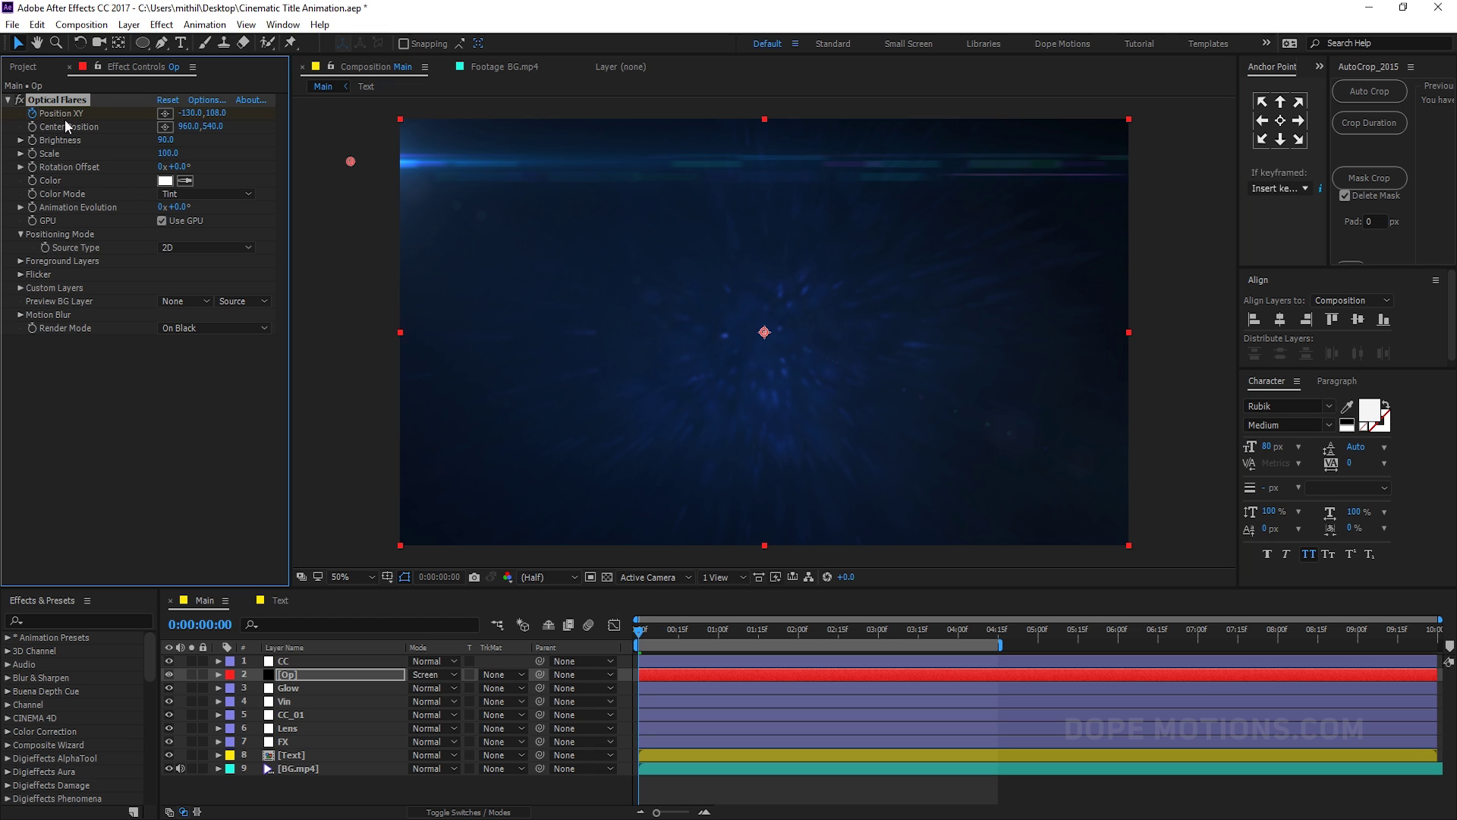
Step: At 0:00:05:00, move the flare below the title to about -130, 724, and preview its movement from the start
left_click_drag(734, 629, 1042, 653)
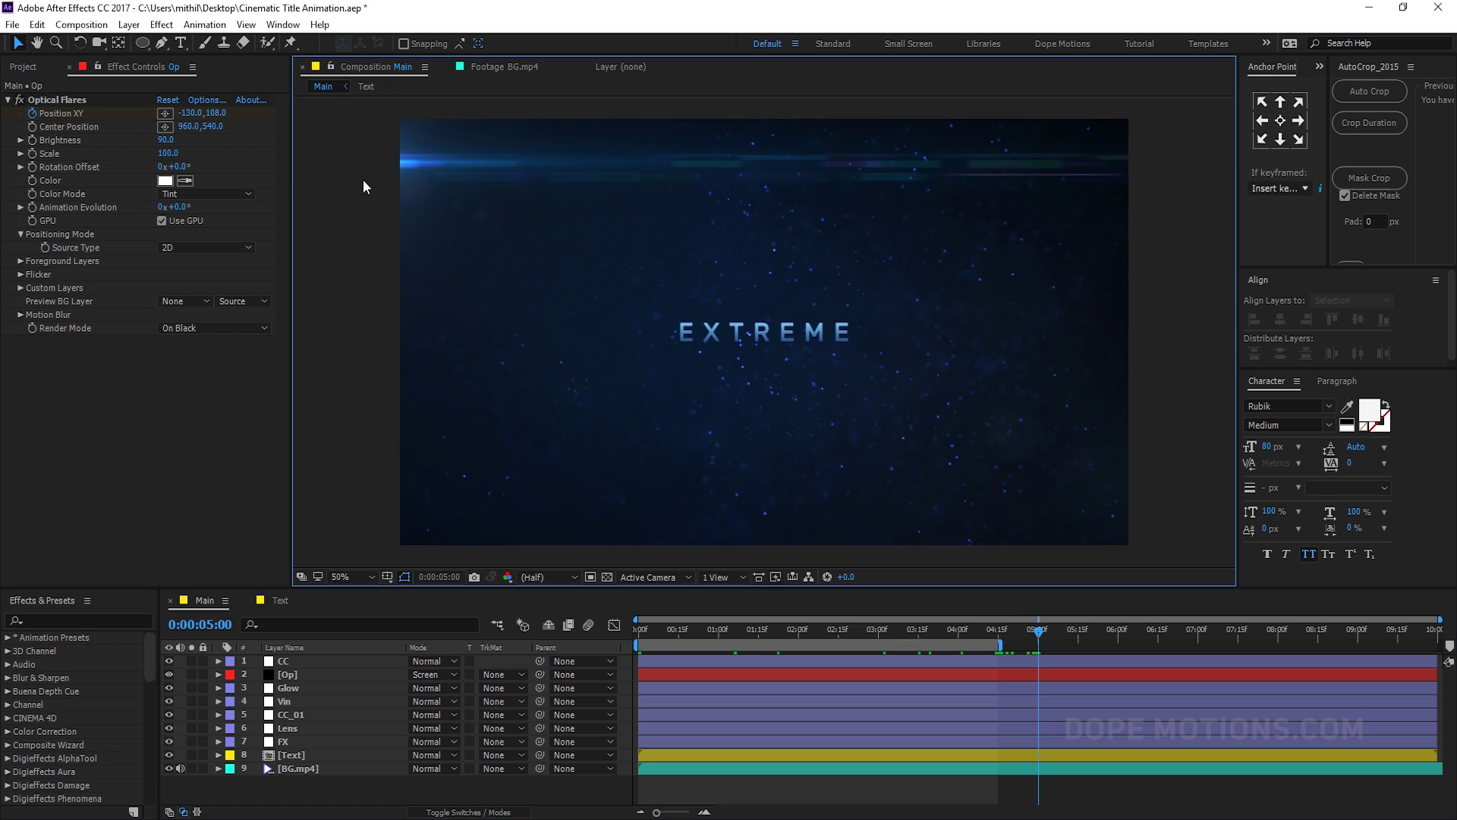
left_click(82, 114)
left_click_drag(348, 161, 359, 404)
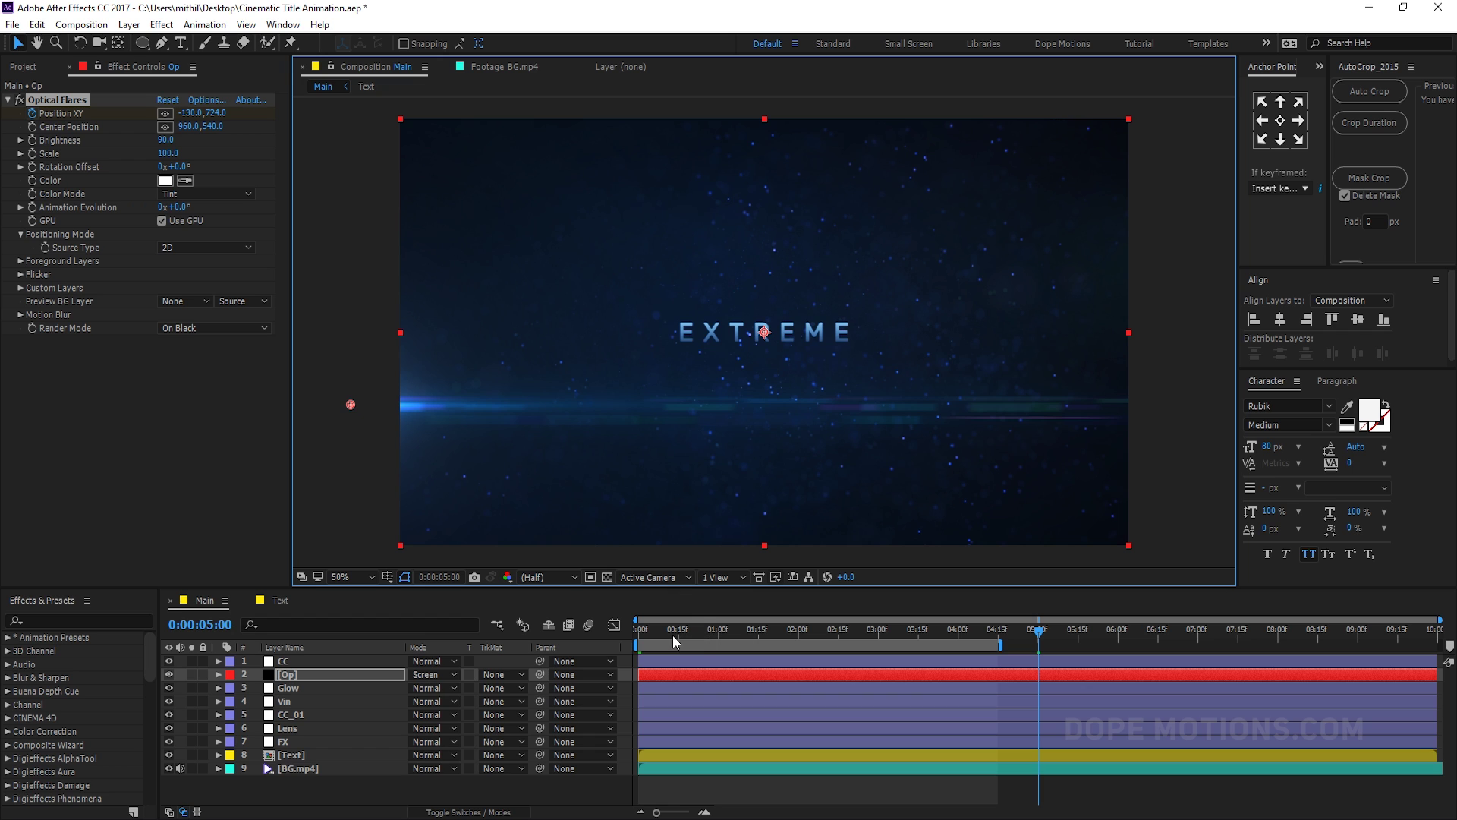
key("Home")
key("space")
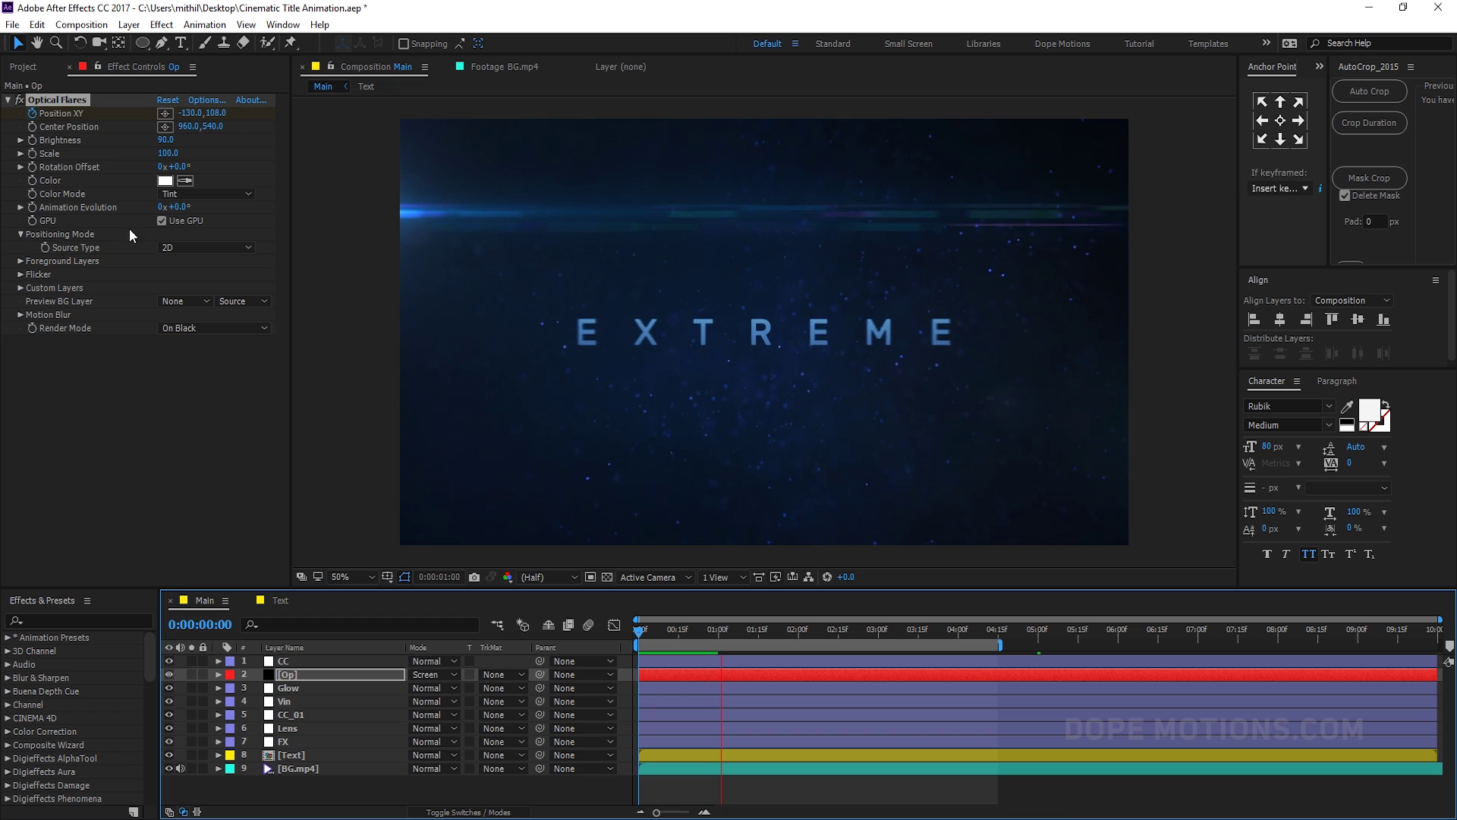
Step: Set the optical flare's flicker speed to 3 and flicker amount to 20
left_click(22, 275)
left_click(163, 302)
type("3")
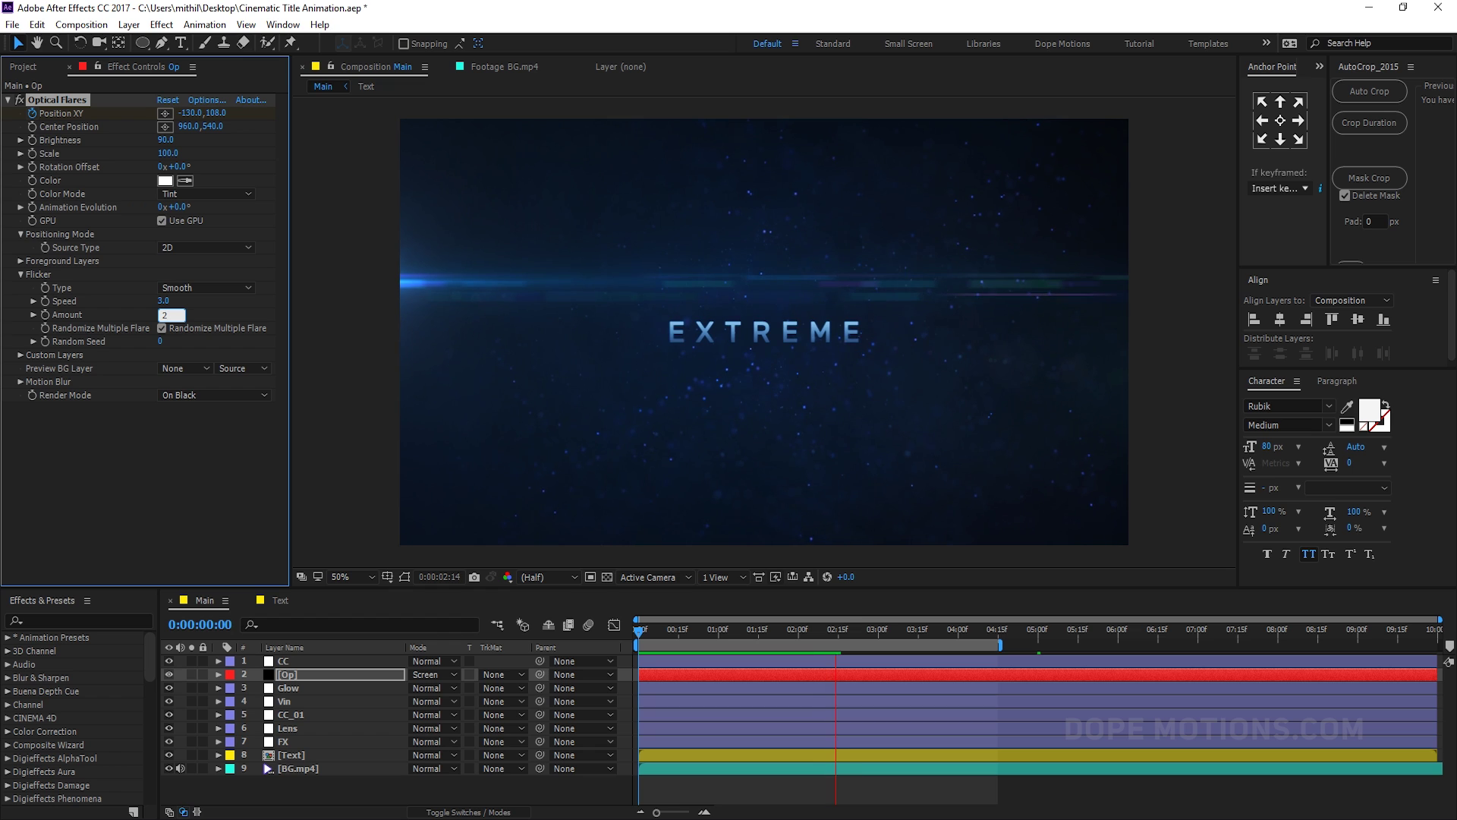
type("20")
key("Return")
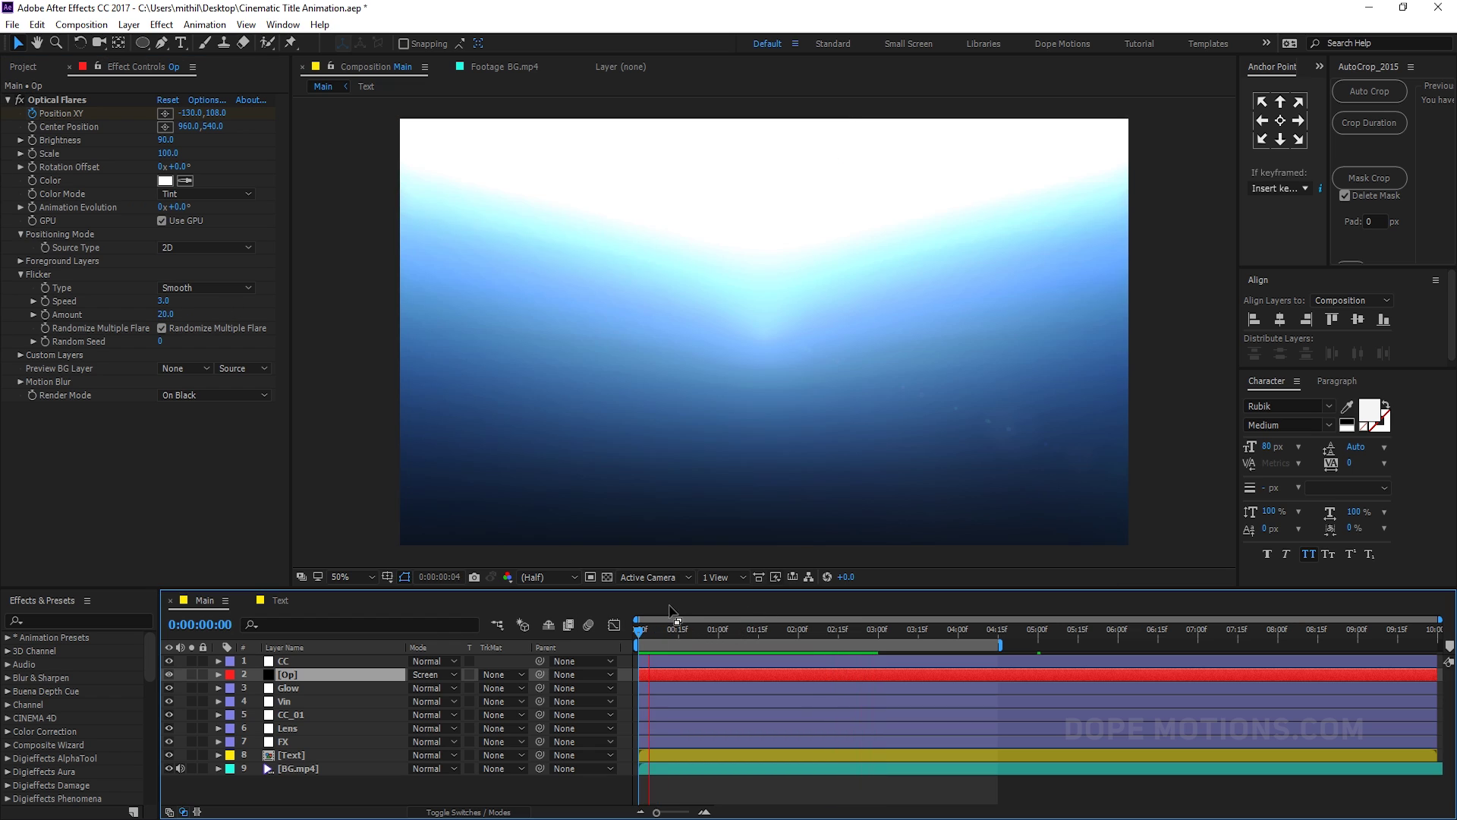
Step: Raise the flare's flicker speed to 13 and amount to 51, and preview the flicker from the start
left_click_drag(166, 301, 176, 313)
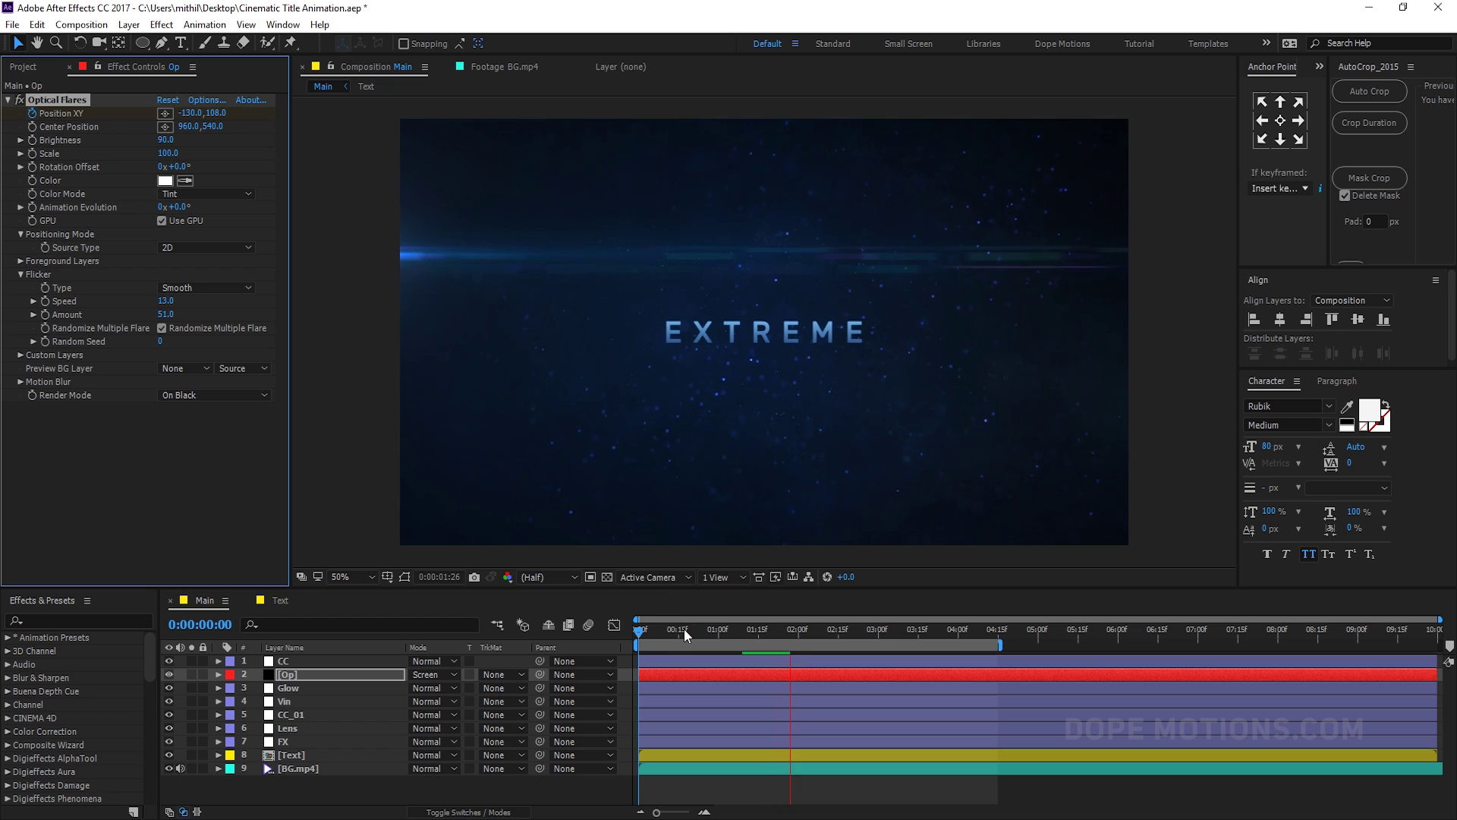
left_click(585, 630)
key("space")
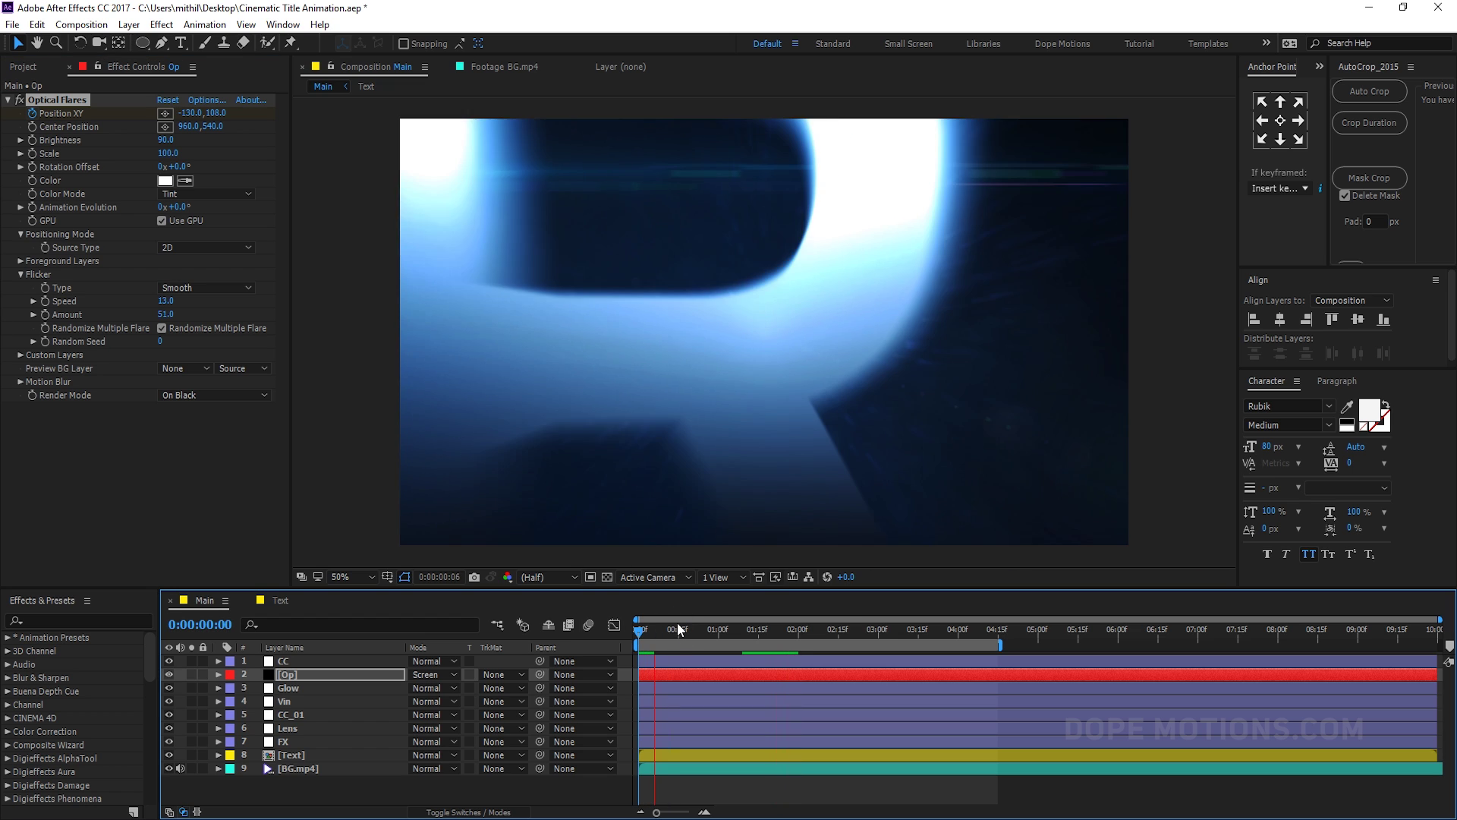